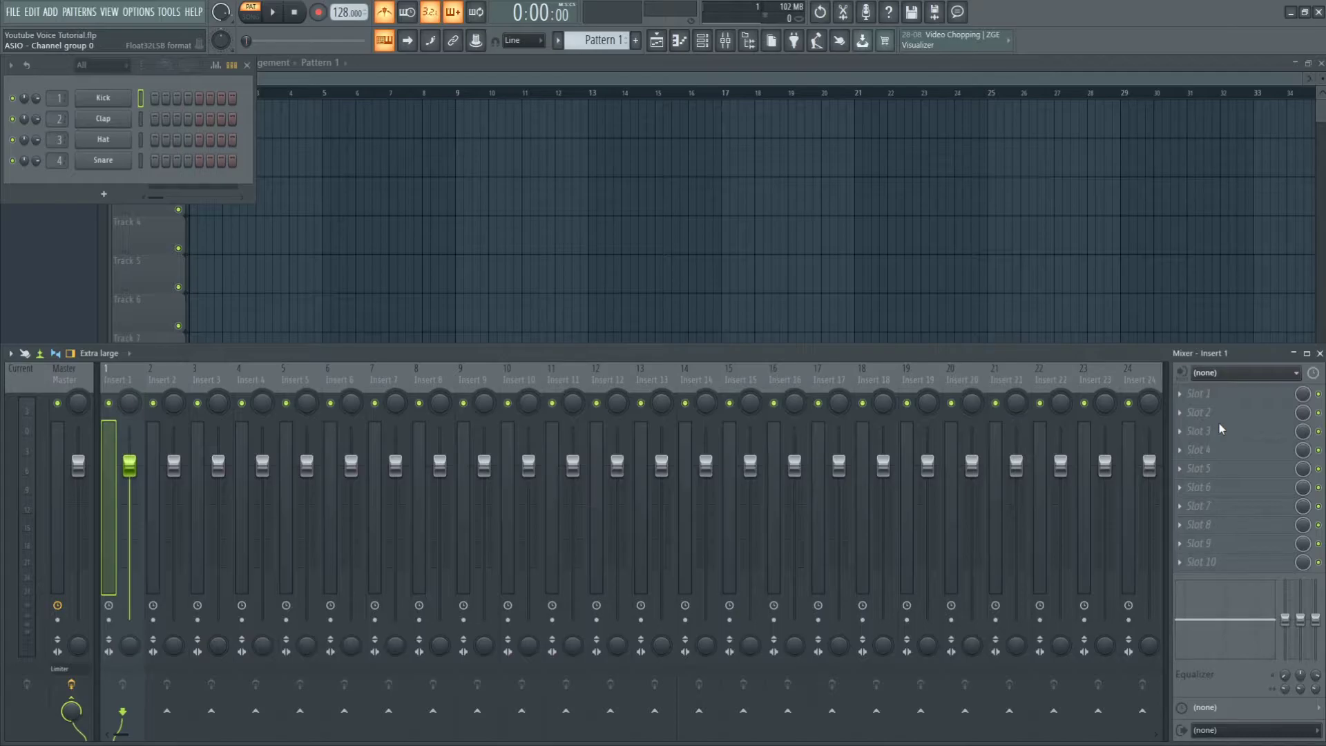
- Set the external input of Insert 1 to In 1 and mute the insert's direct monitoring output
{"action": "left_click", "coordinate": [1220, 425]}
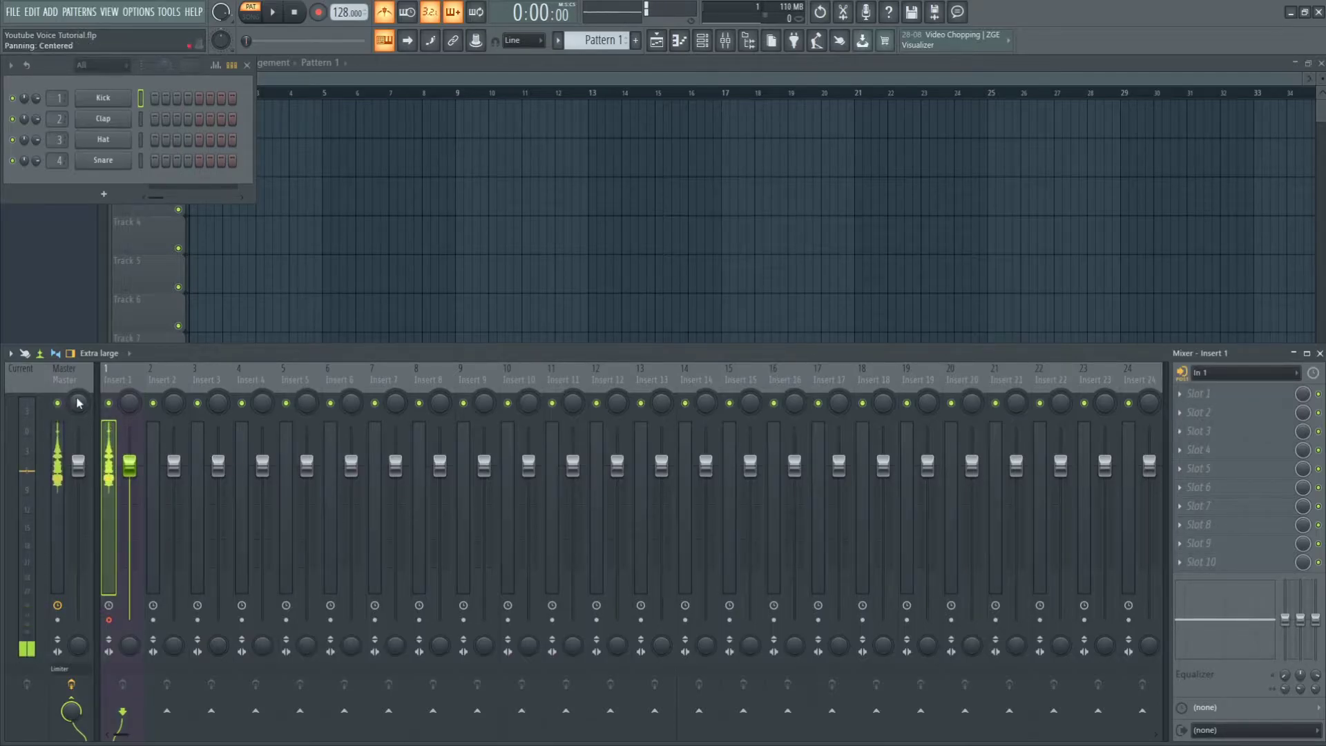
{"action": "left_click", "coordinate": [108, 403]}
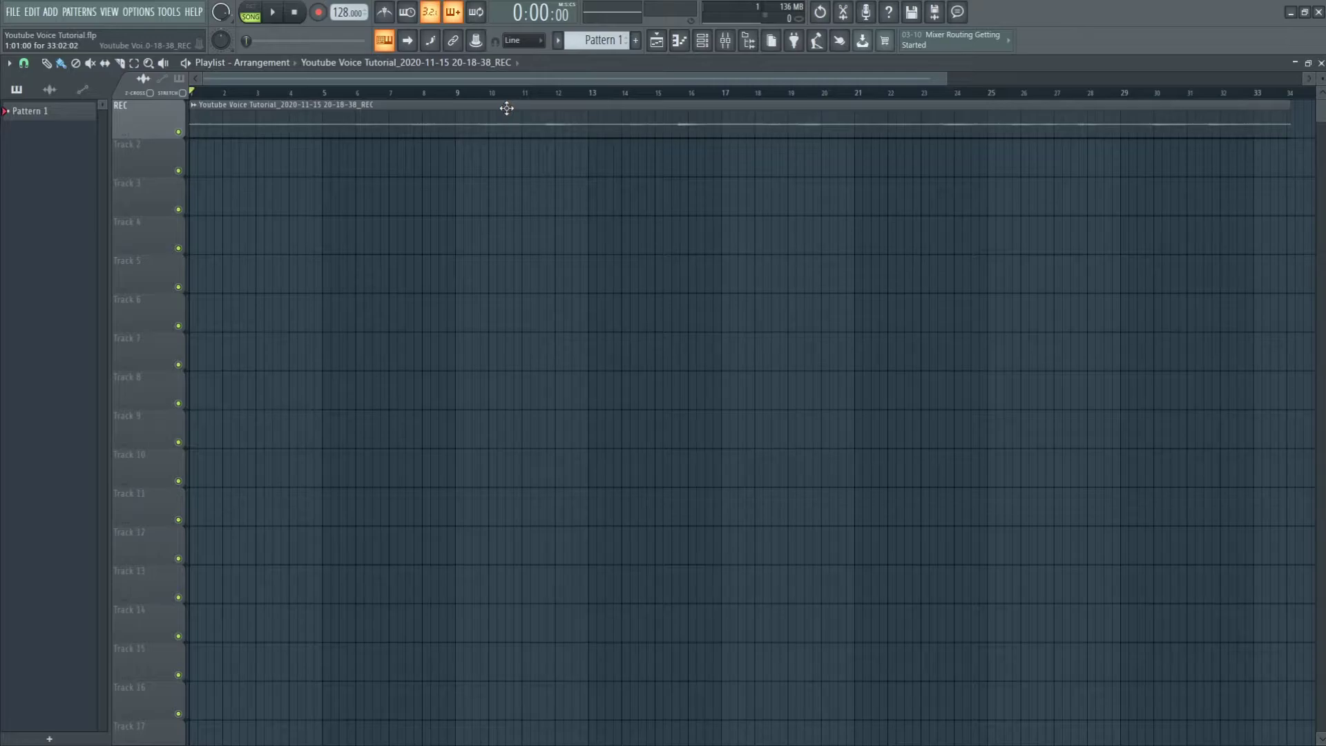
- Open the sample settings of the recorded audio clip on the first playlist track and normalize it
{"action": "double_click", "coordinate": [507, 108]}
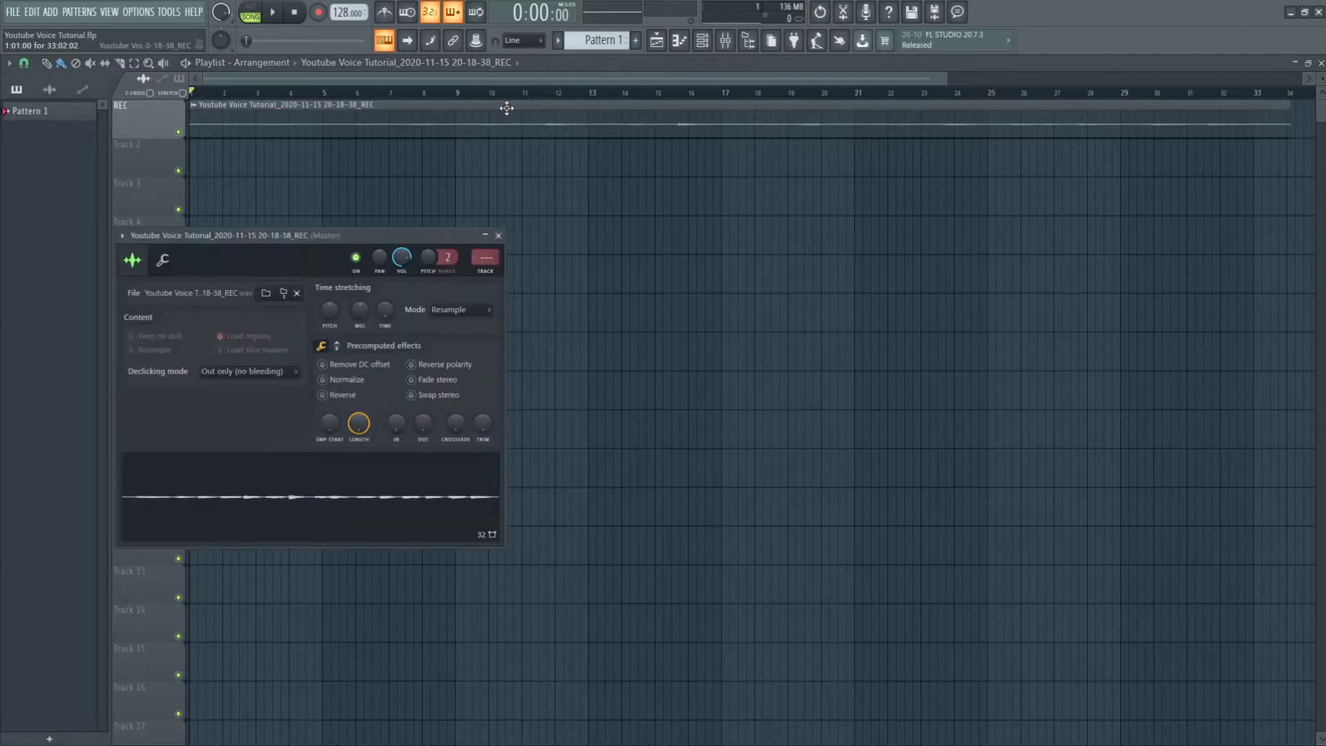
{"action": "scroll", "coordinate": [583, 246], "scroll_direction": "down", "scroll_amount": 3}
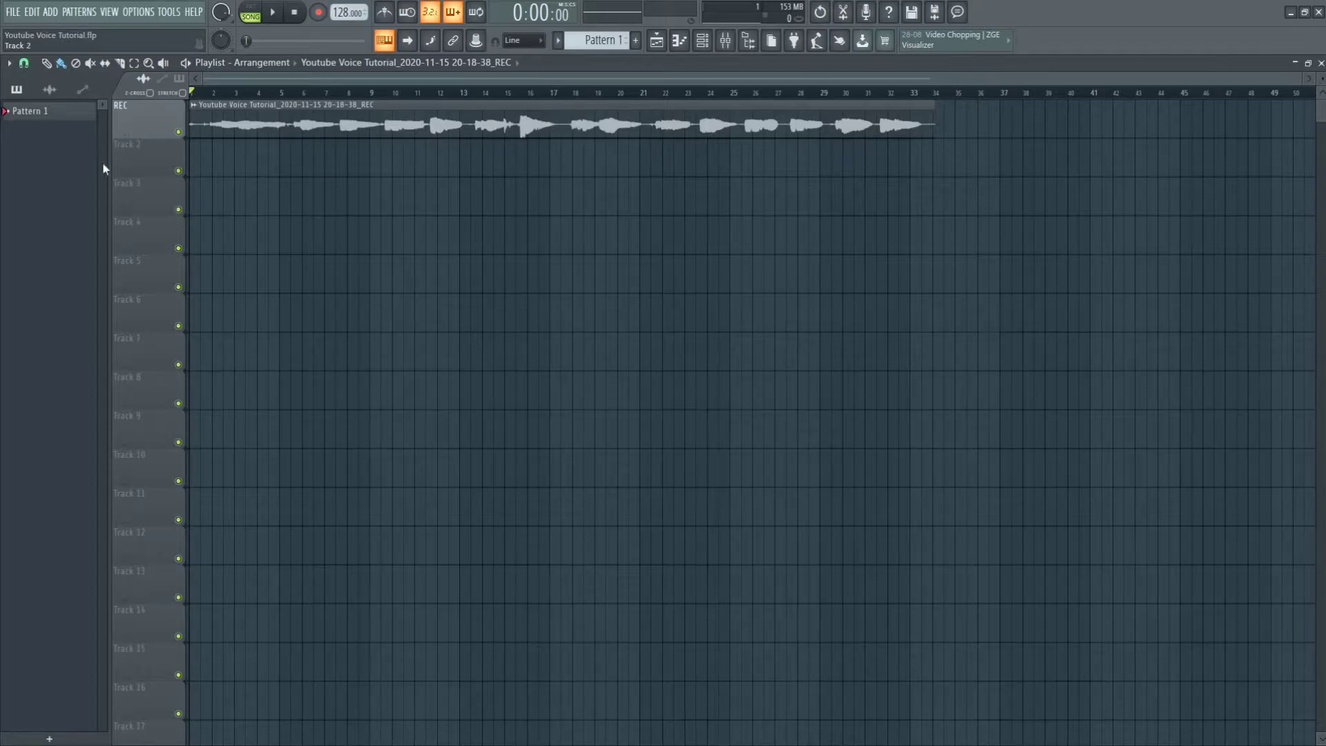
- Play the normalized first recording from about the middle of bar 1 to hear how it sounds
{"action": "scroll", "coordinate": [3, 242], "scroll_direction": "up", "scroll_amount": 5}
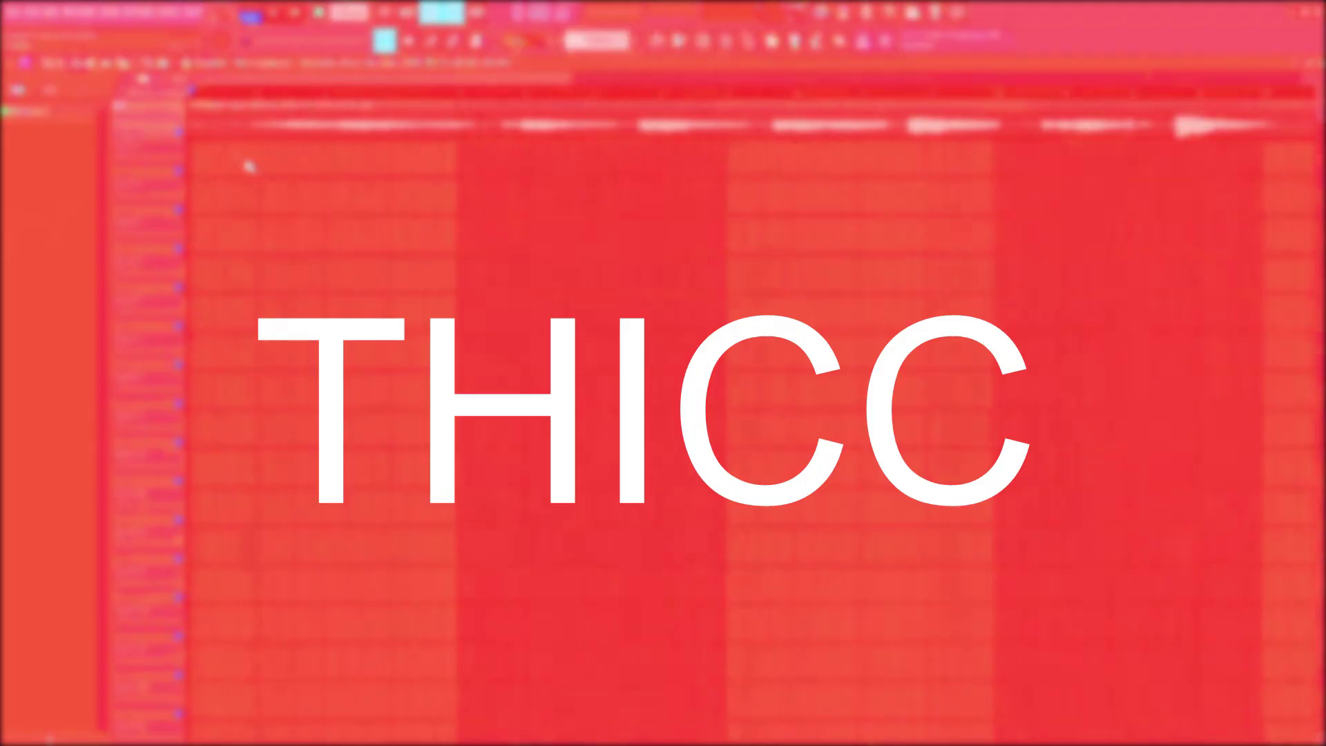
{"action": "scroll", "coordinate": [331, 95], "scroll_direction": "up", "scroll_amount": 5}
{"action": "left_click", "coordinate": [316, 93]}
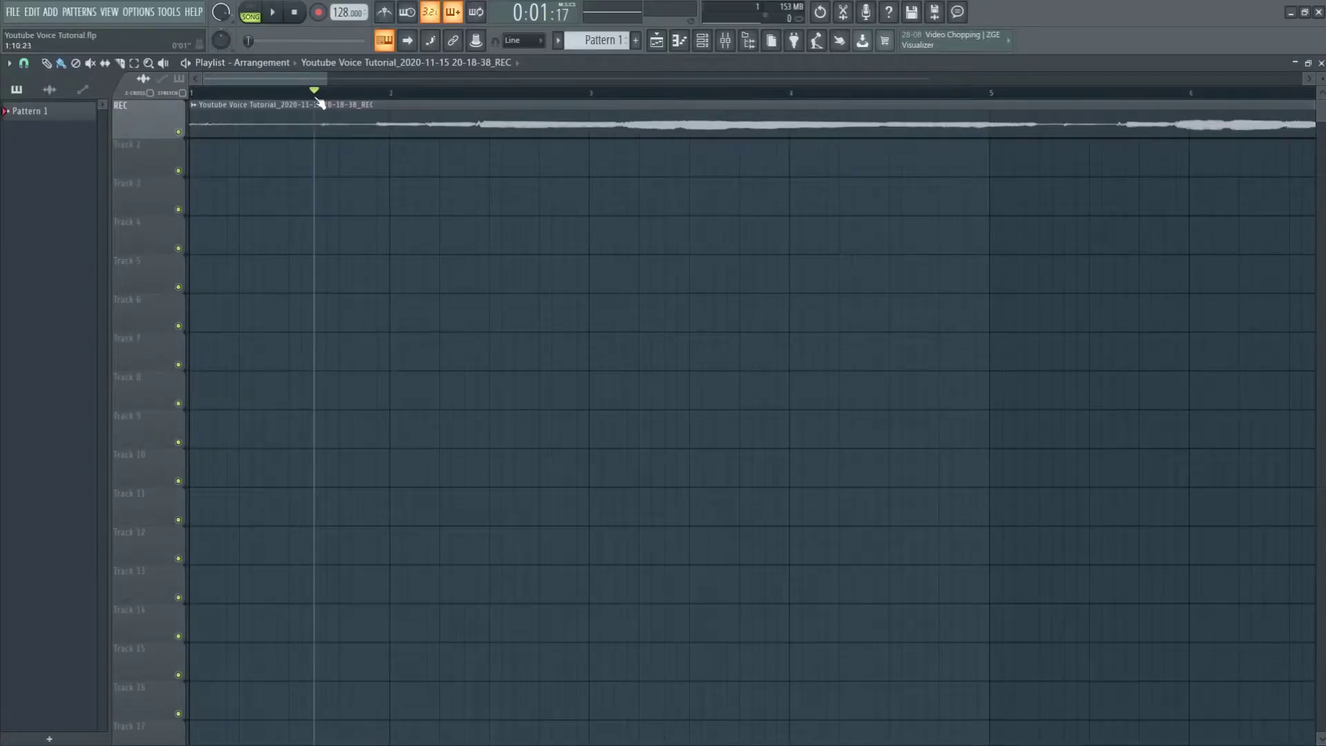
{"action": "scroll", "coordinate": [230, 172], "scroll_direction": "down", "scroll_amount": 5}
{"action": "key", "text": "space"}
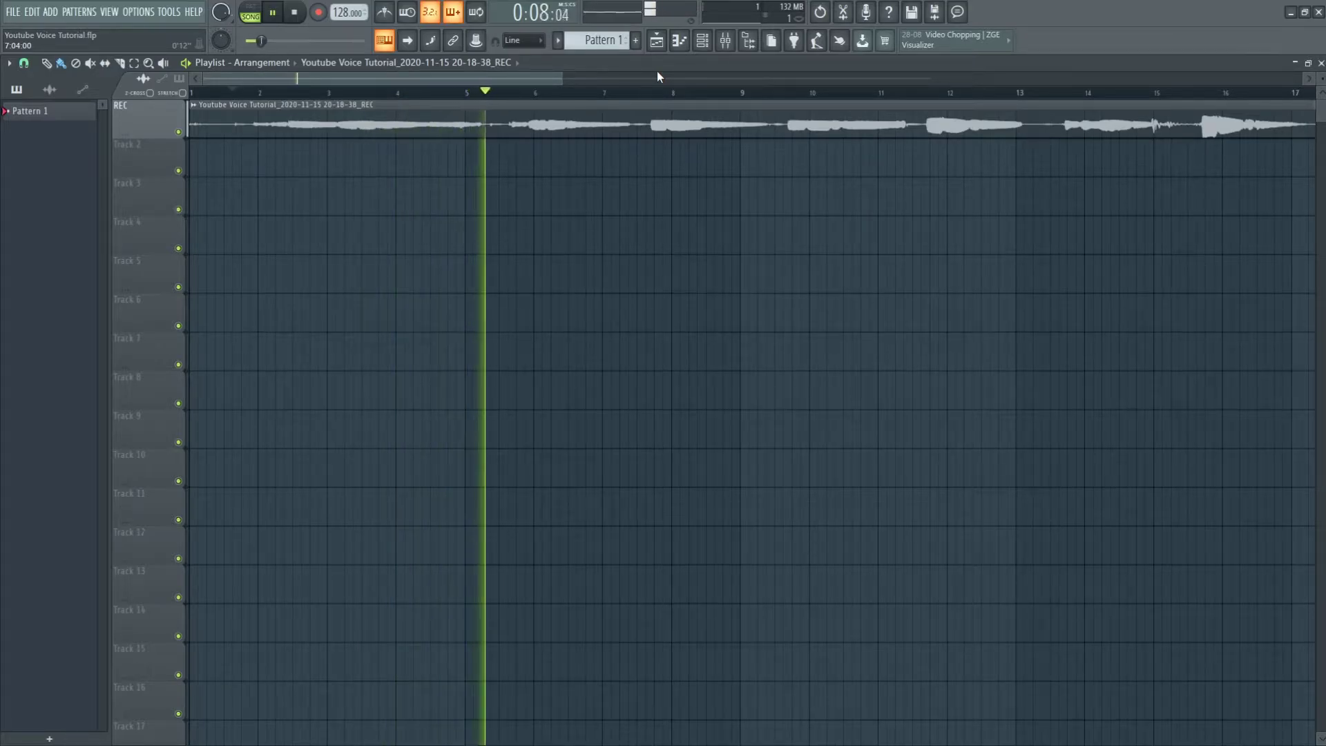
{"action": "scroll", "coordinate": [398, 199], "scroll_direction": "down", "scroll_amount": 2}
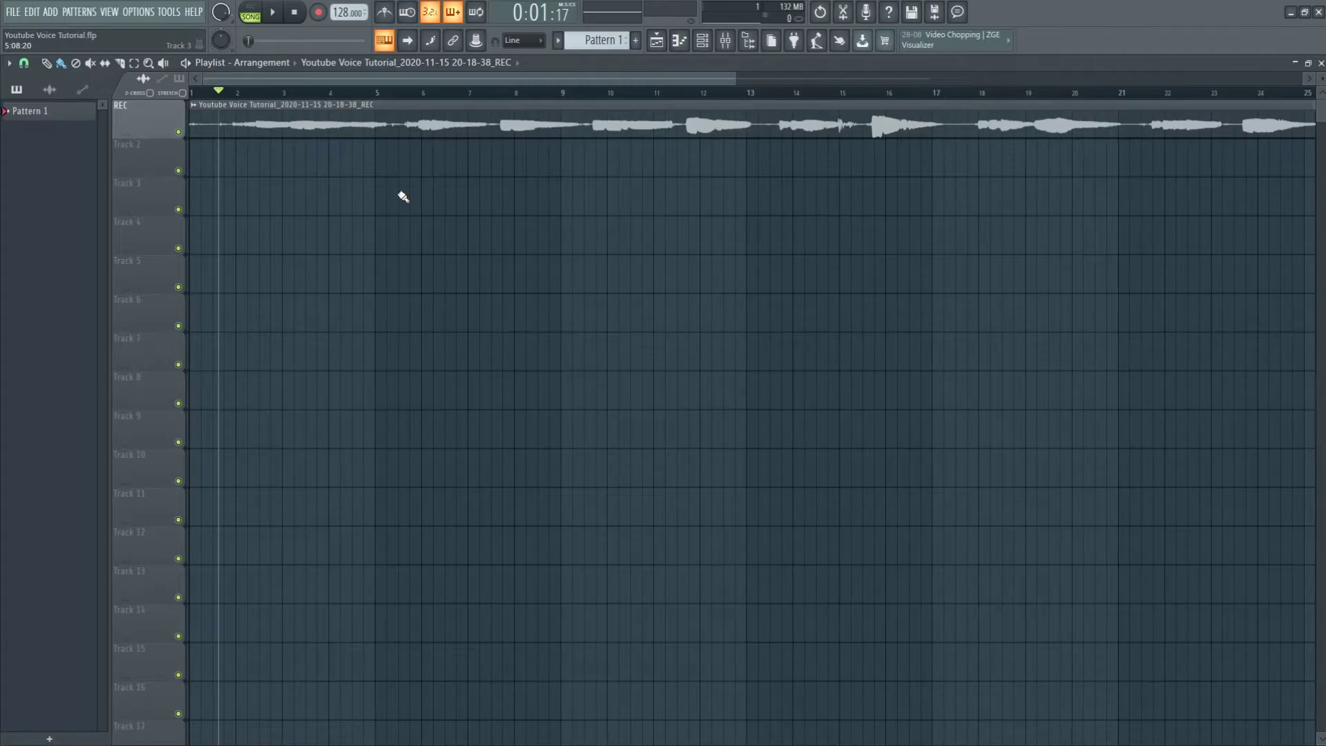
- Record a second take through mixer track 1 onto the second playlist track, with the first recording's track muted
{"action": "left_click", "coordinate": [725, 43]}
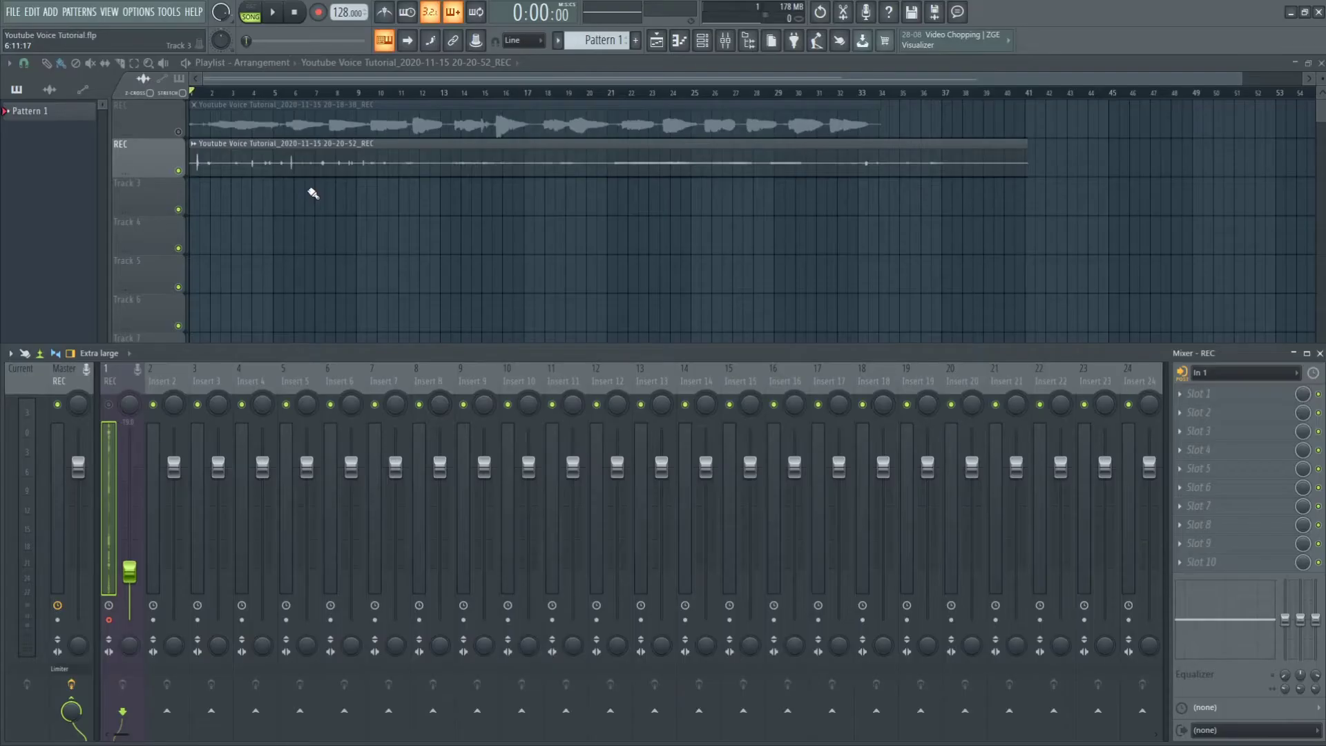
{"action": "key", "text": "F9"}
- Audition individual sounds at several points along the second recording
{"action": "scroll", "coordinate": [129, 201], "scroll_direction": "up", "scroll_amount": 3}
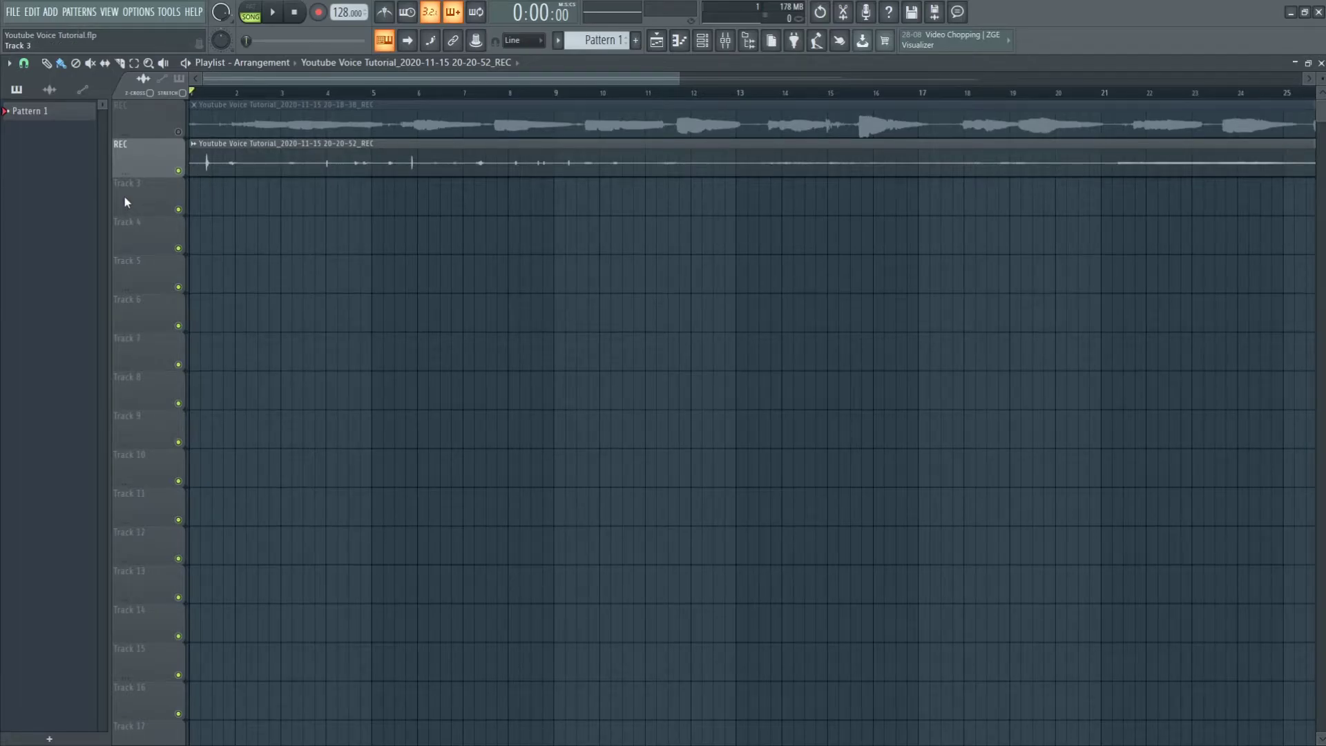
{"action": "scroll", "coordinate": [112, 195], "scroll_direction": "down", "scroll_amount": 3}
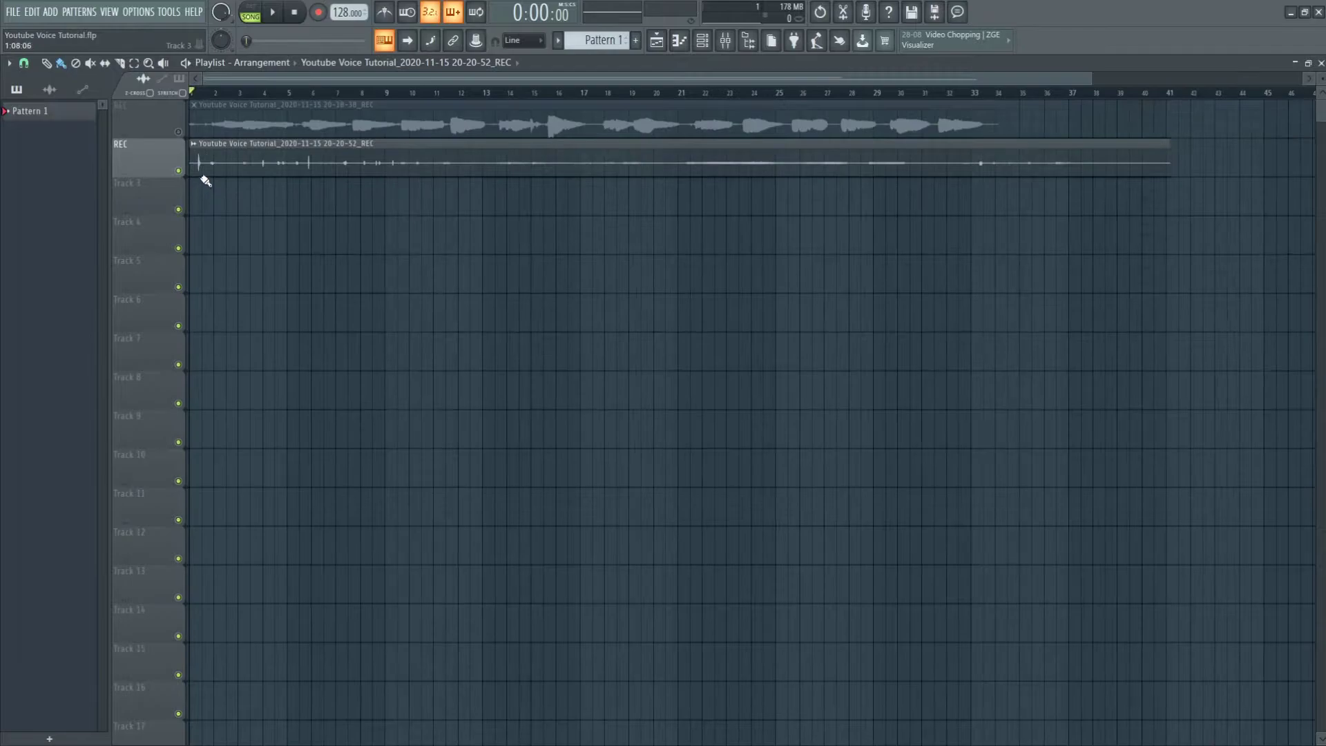
{"action": "left_click", "coordinate": [195, 165]}
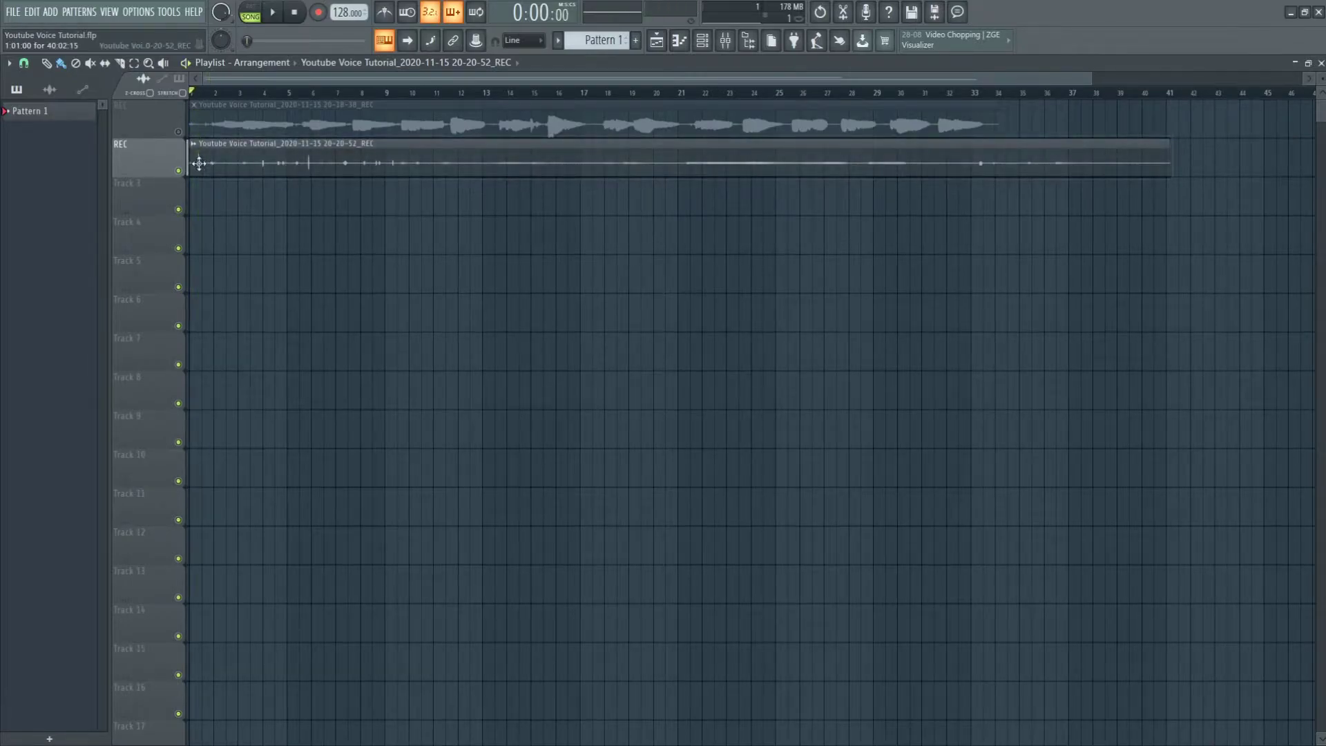
{"action": "left_click", "coordinate": [711, 163]}
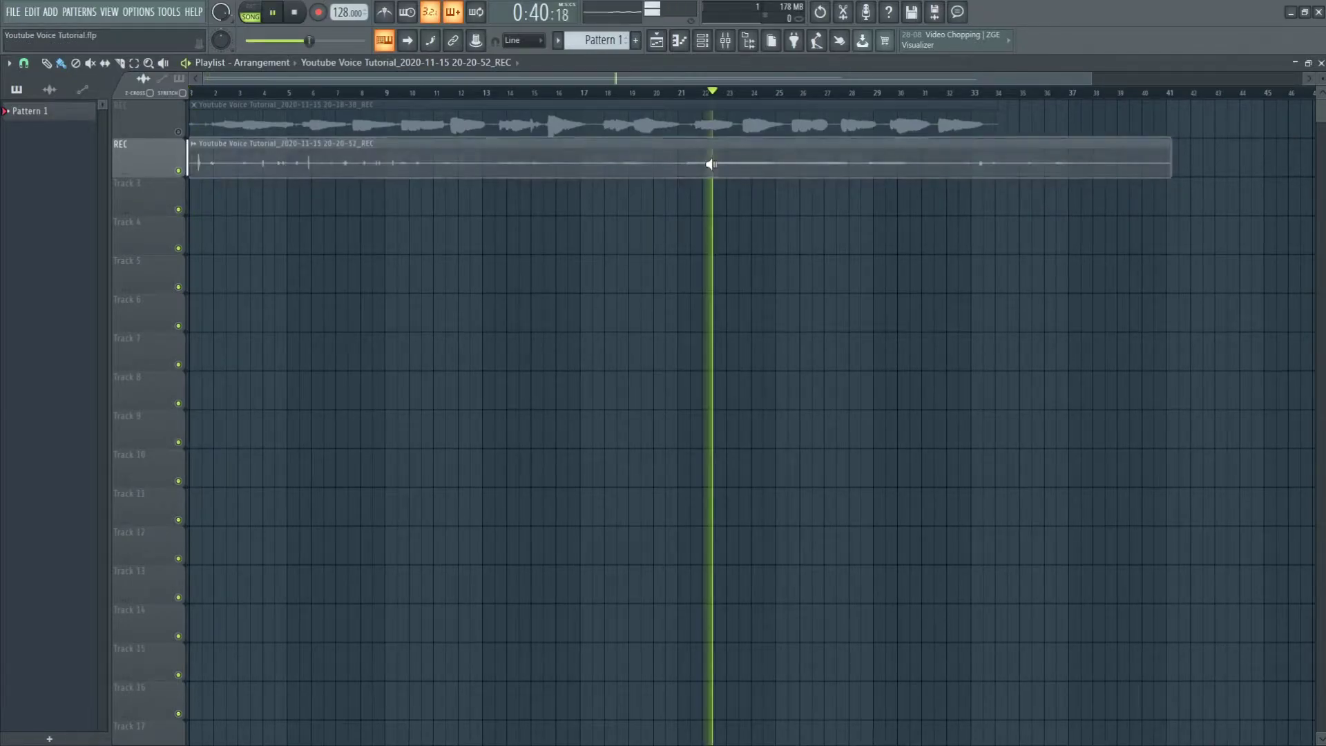
{"action": "left_click", "coordinate": [1054, 157]}
{"action": "left_click", "coordinate": [624, 161]}
{"action": "left_click", "coordinate": [507, 156]}
{"action": "left_click", "coordinate": [350, 163]}
{"action": "left_click", "coordinate": [305, 166]}
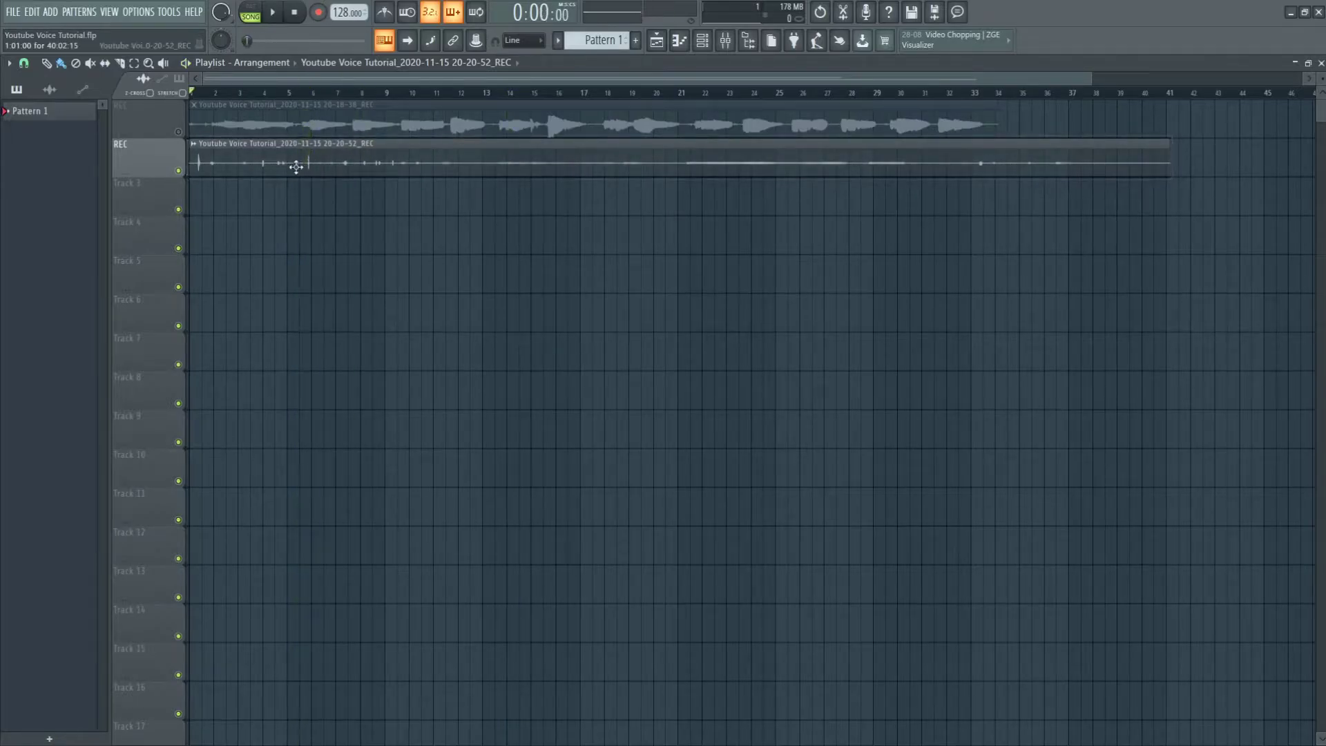
- Slice the first sound off the start of the second recording and audition it alone on Track 3
{"action": "scroll", "coordinate": [197, 181], "scroll_direction": "up", "scroll_amount": 3}
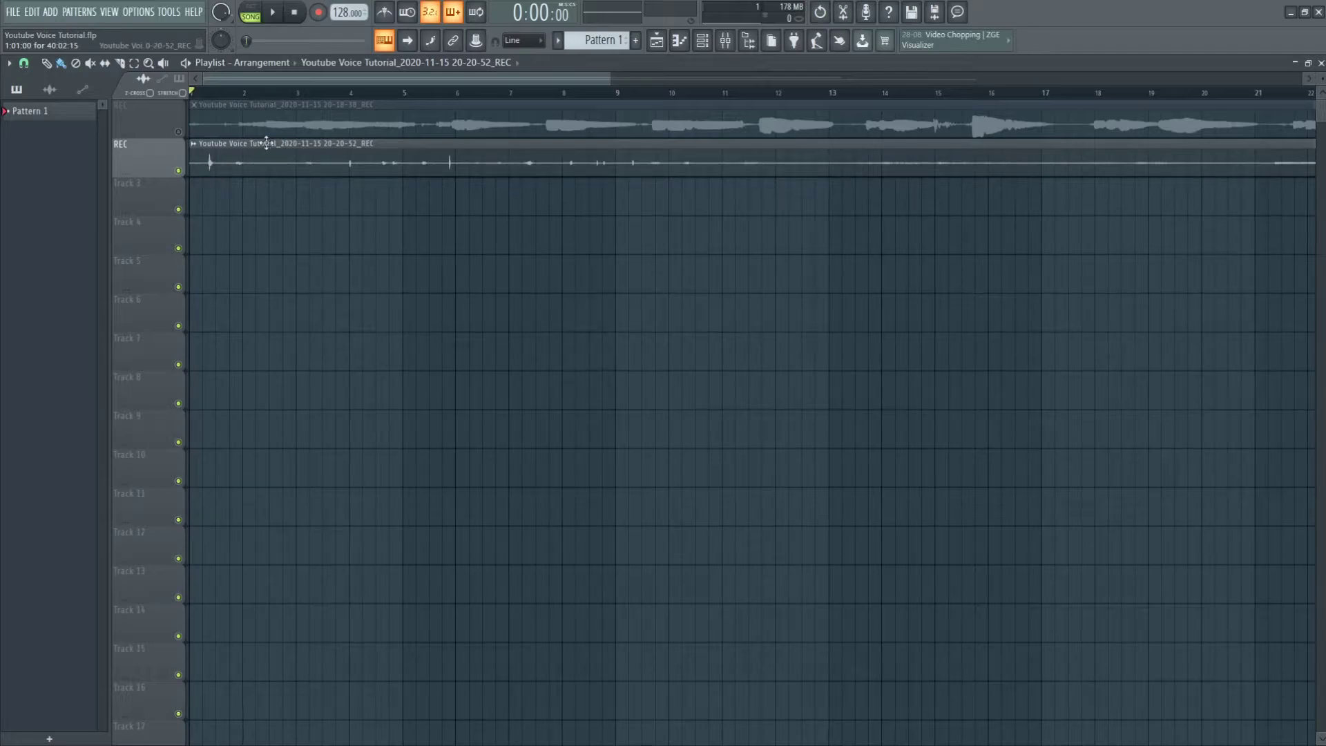
{"action": "scroll", "coordinate": [214, 158], "scroll_direction": "up", "scroll_amount": 4}
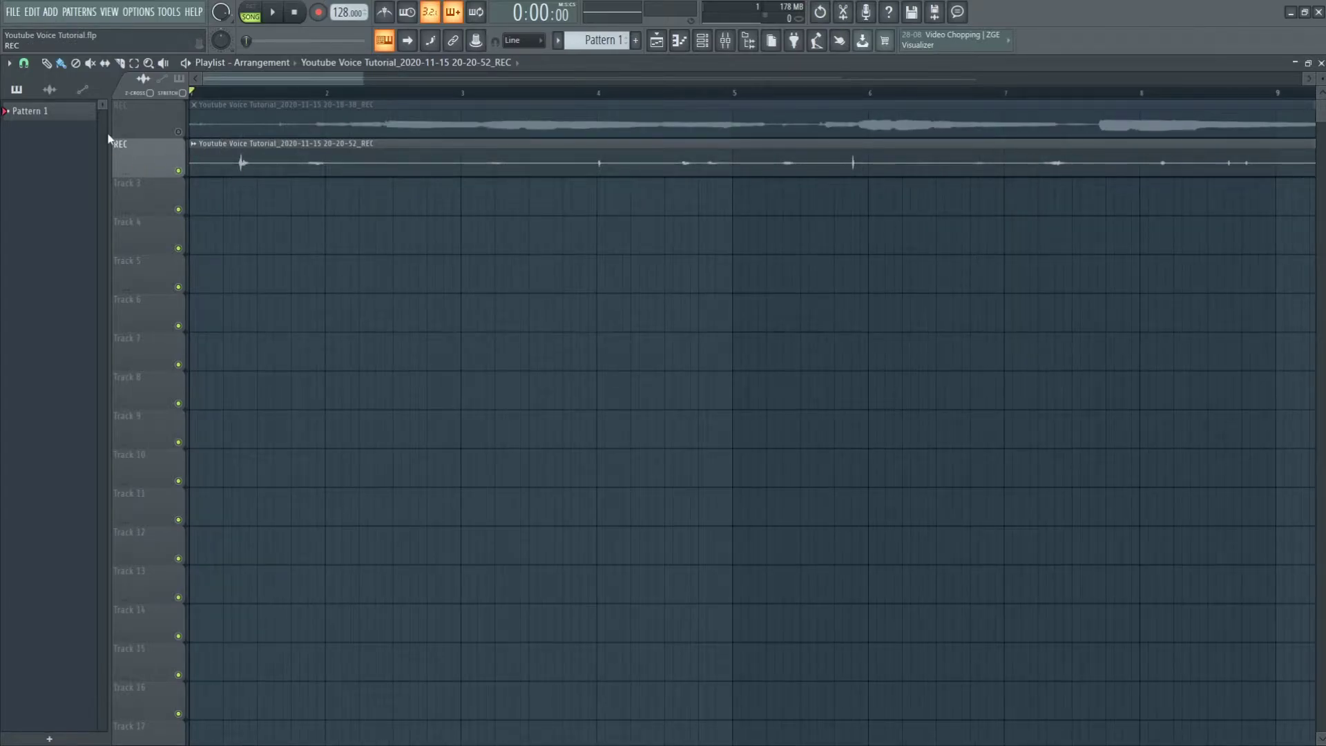
{"action": "left_click", "coordinate": [123, 65]}
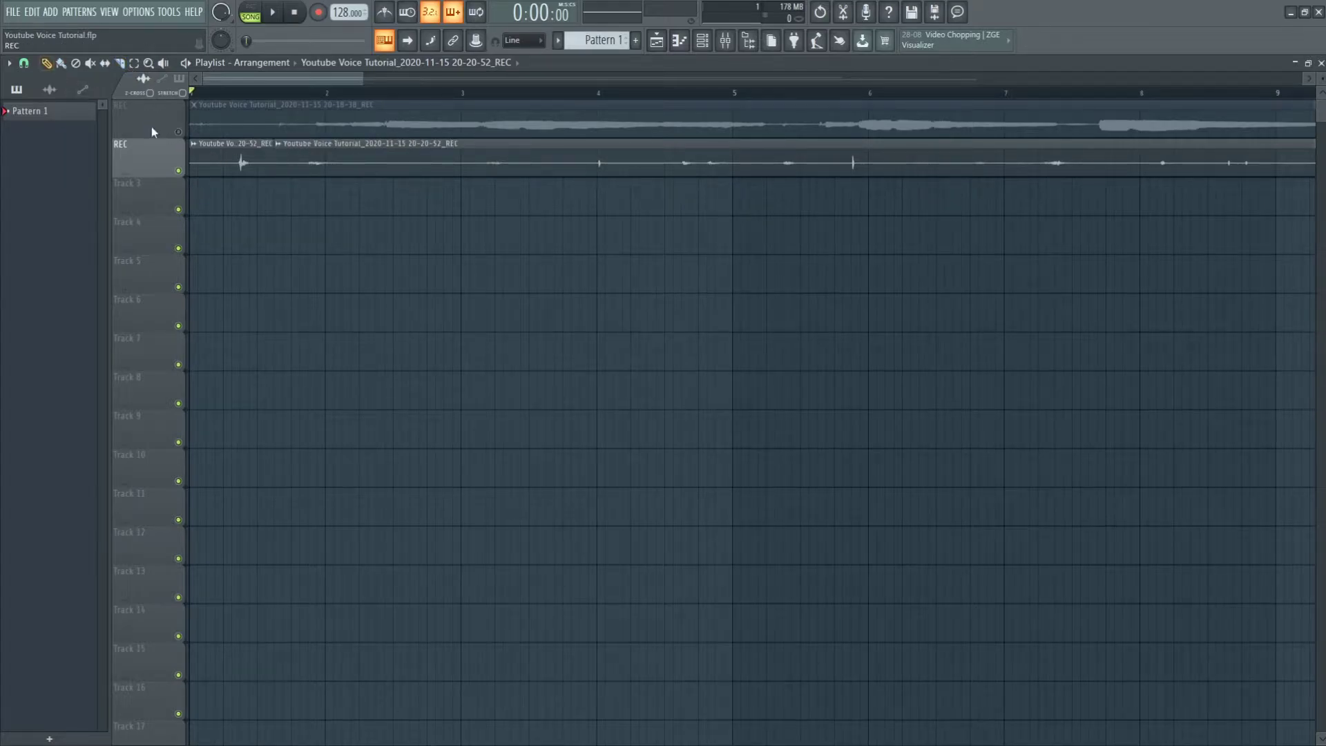
{"action": "left_click", "coordinate": [178, 171]}
{"action": "left_click_drag", "start_coordinate": [222, 163], "coordinate": [220, 202]}
{"action": "key", "text": "space"}
{"action": "key", "text": "space"}
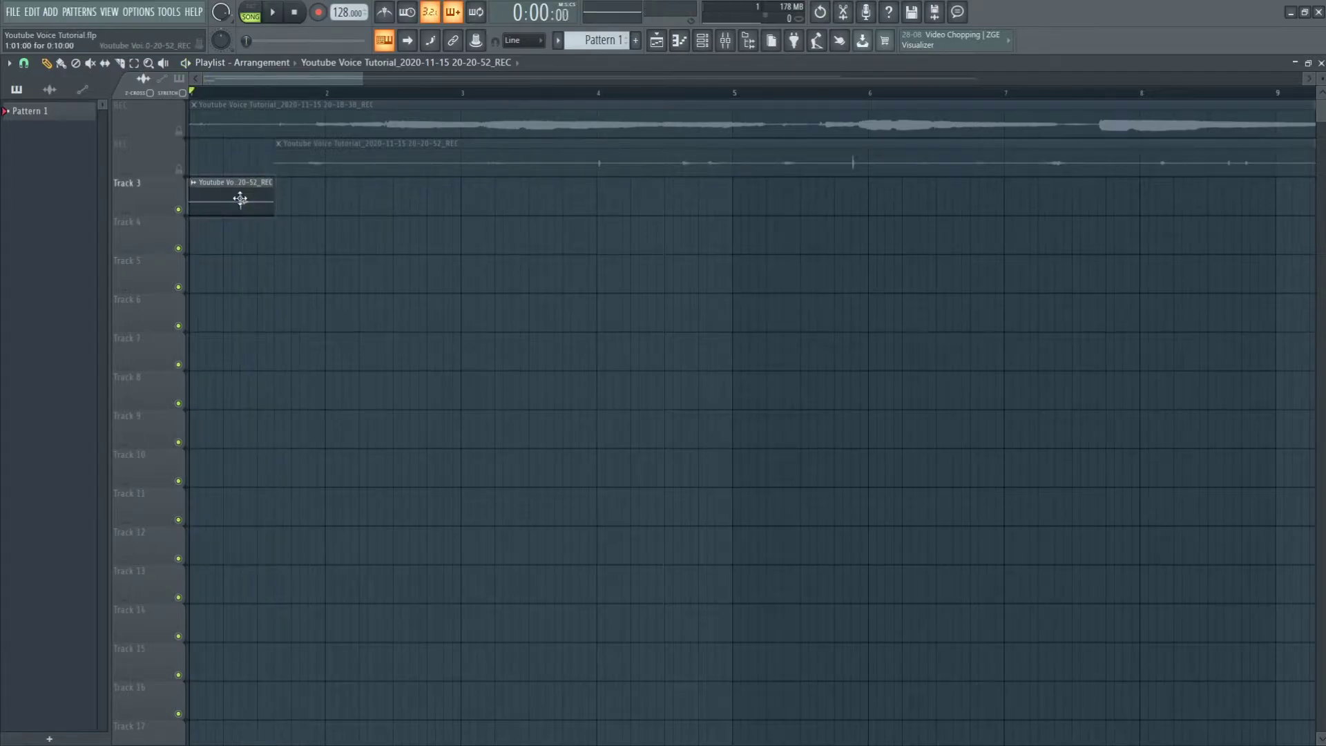
- Unmute the second recording's track and slice out the short sound around bar 4, moving it to Track 3
{"action": "mouse_move", "coordinate": [309, 163]}
{"action": "left_mouse_down"}
{"action": "mouse_move", "coordinate": [308, 201]}
{"action": "mouse_move", "coordinate": [309, 165]}
{"action": "left_mouse_up"}
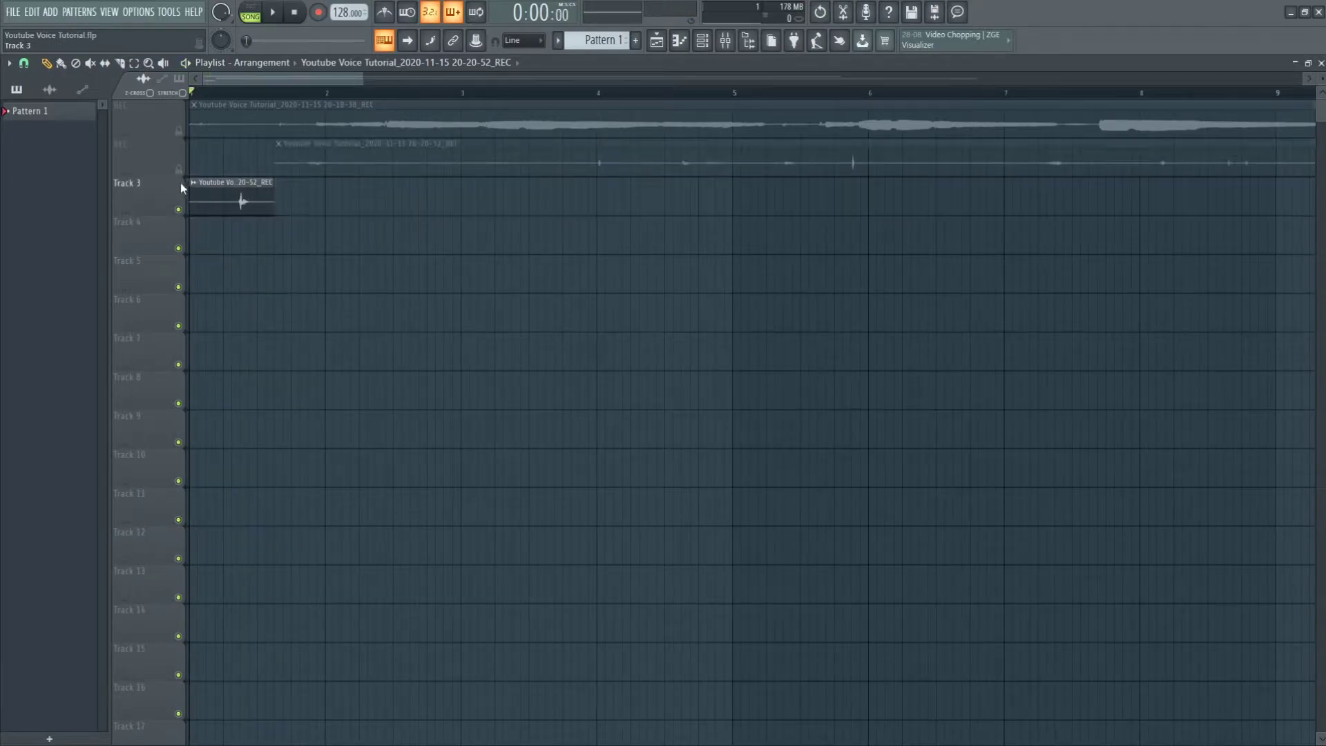
{"action": "left_click", "coordinate": [179, 171]}
{"action": "scroll", "coordinate": [240, 158], "scroll_direction": "down", "scroll_amount": 2}
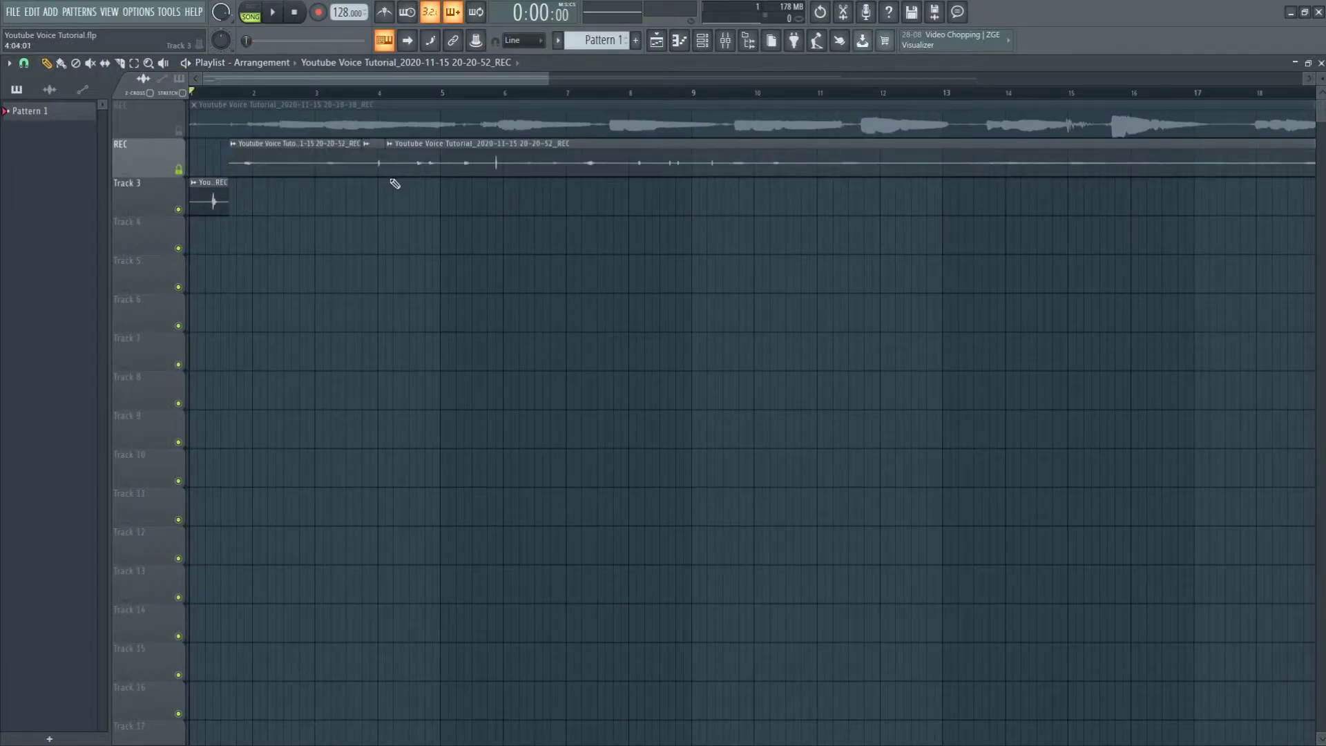
{"action": "left_click_drag", "start_coordinate": [377, 161], "coordinate": [377, 201]}
{"action": "scroll", "coordinate": [542, 168], "scroll_direction": "down", "scroll_amount": 2}
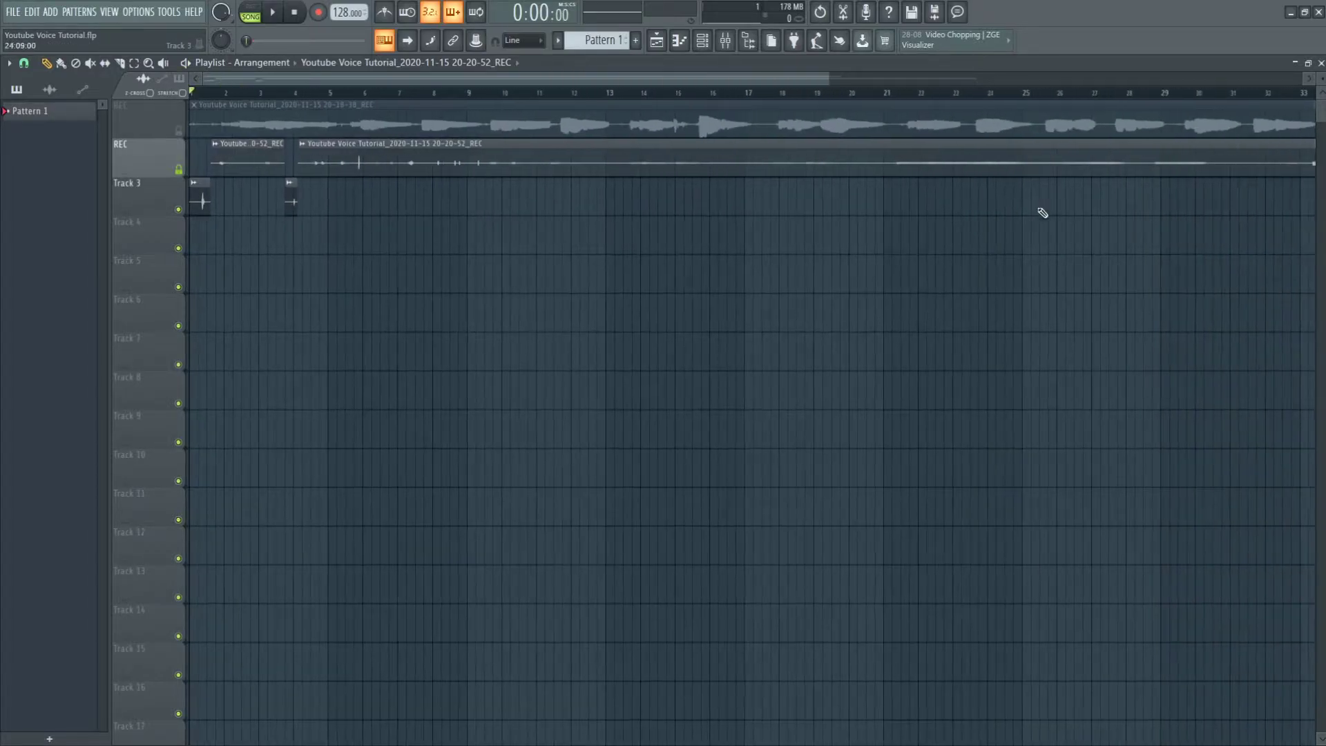
- Make the first slice on Track 3 a unique sample and trim its start and length closely around the sound
{"action": "scroll", "coordinate": [38, 176], "scroll_direction": "up", "scroll_amount": 6}
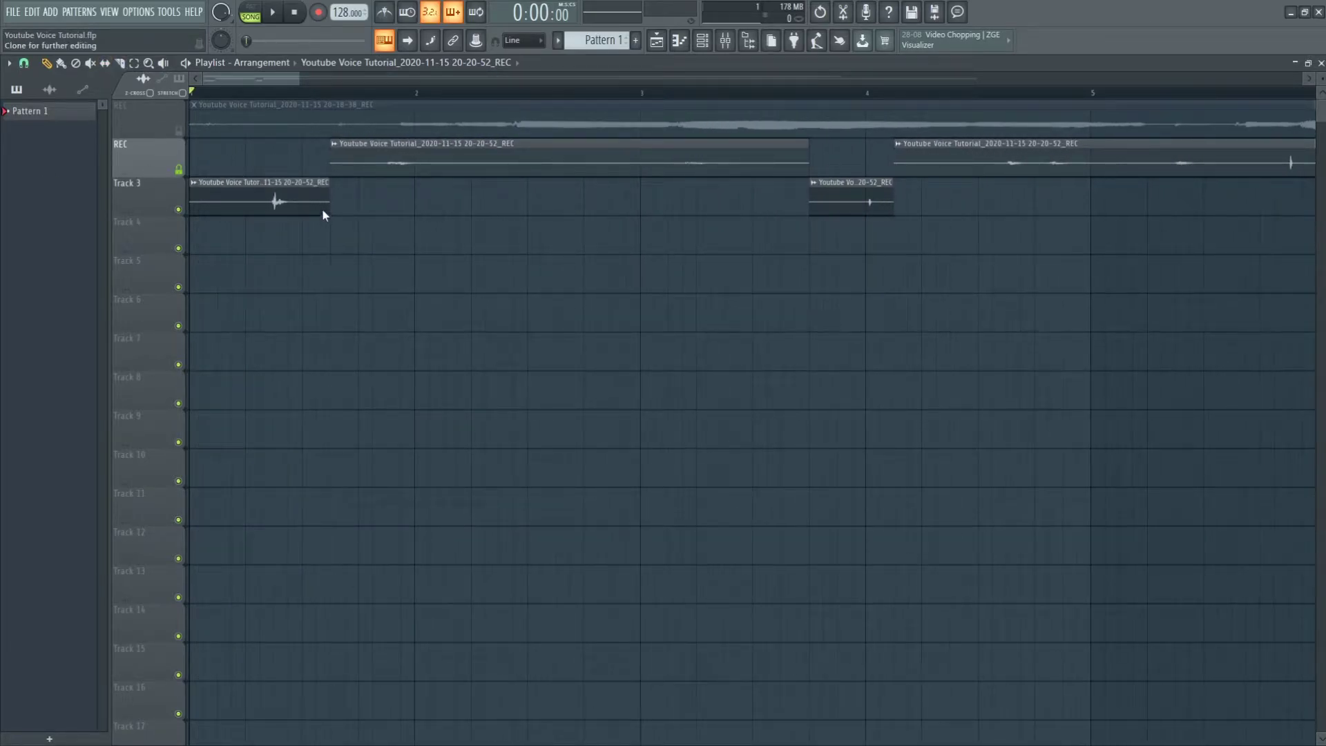
{"action": "left_click", "coordinate": [390, 184]}
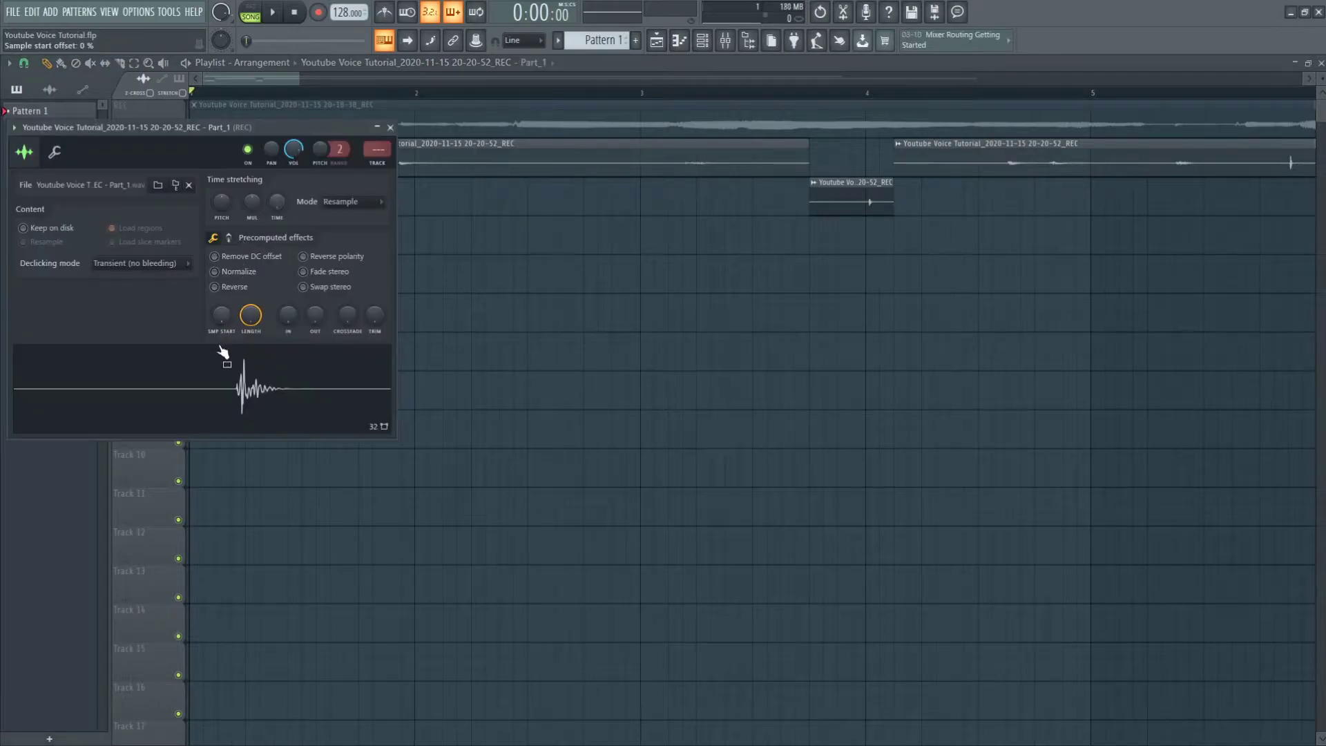
{"action": "left_click_drag", "start_coordinate": [221, 315], "coordinate": [250, 342]}
{"action": "left_click", "coordinate": [275, 413]}
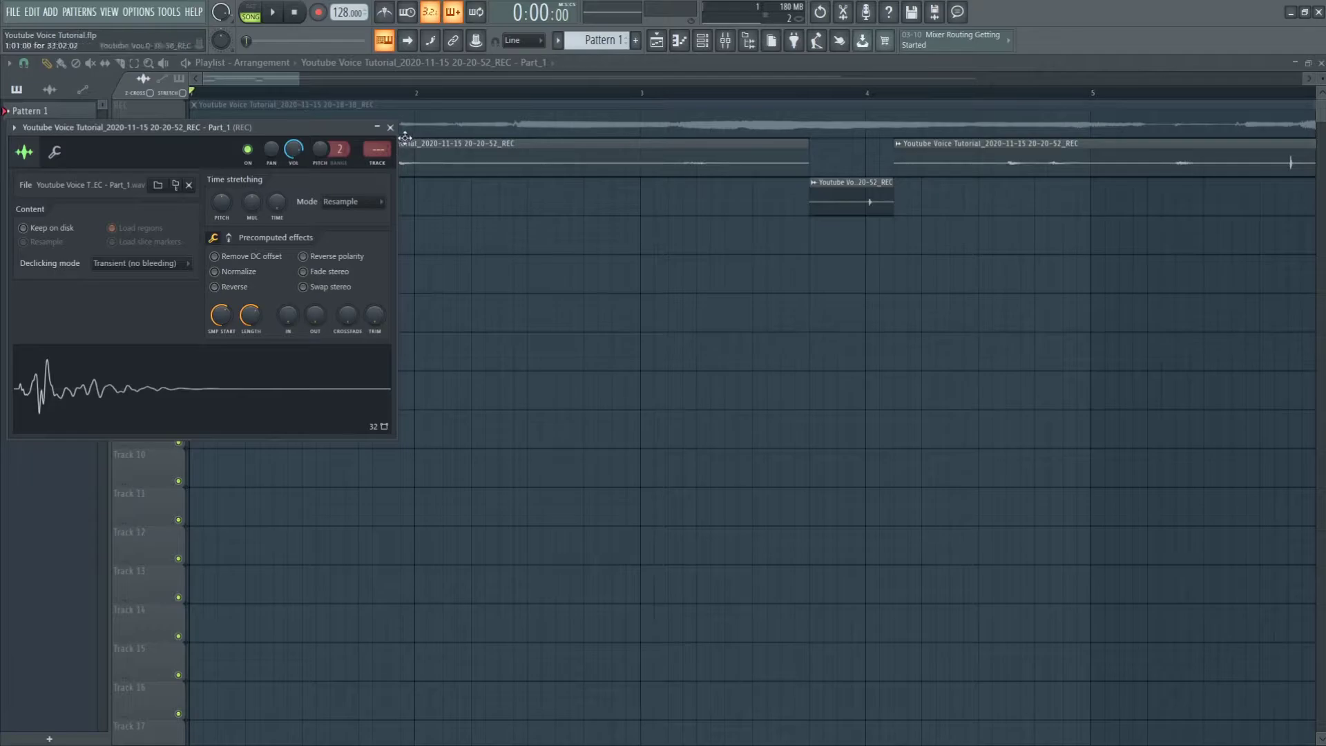
- Route the trimmed sample to mixer track 5 and close its settings and the mixer
{"action": "left_click", "coordinate": [382, 165]}
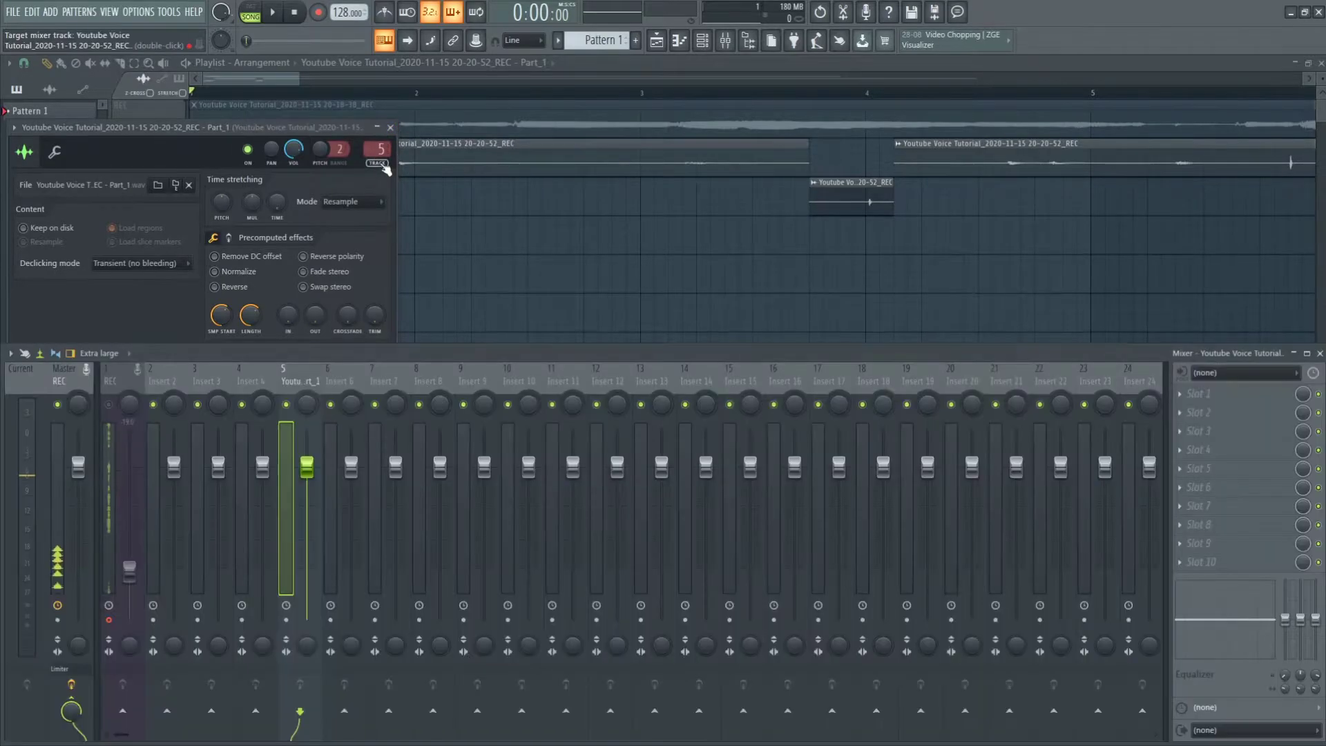
{"action": "left_click", "coordinate": [390, 127]}
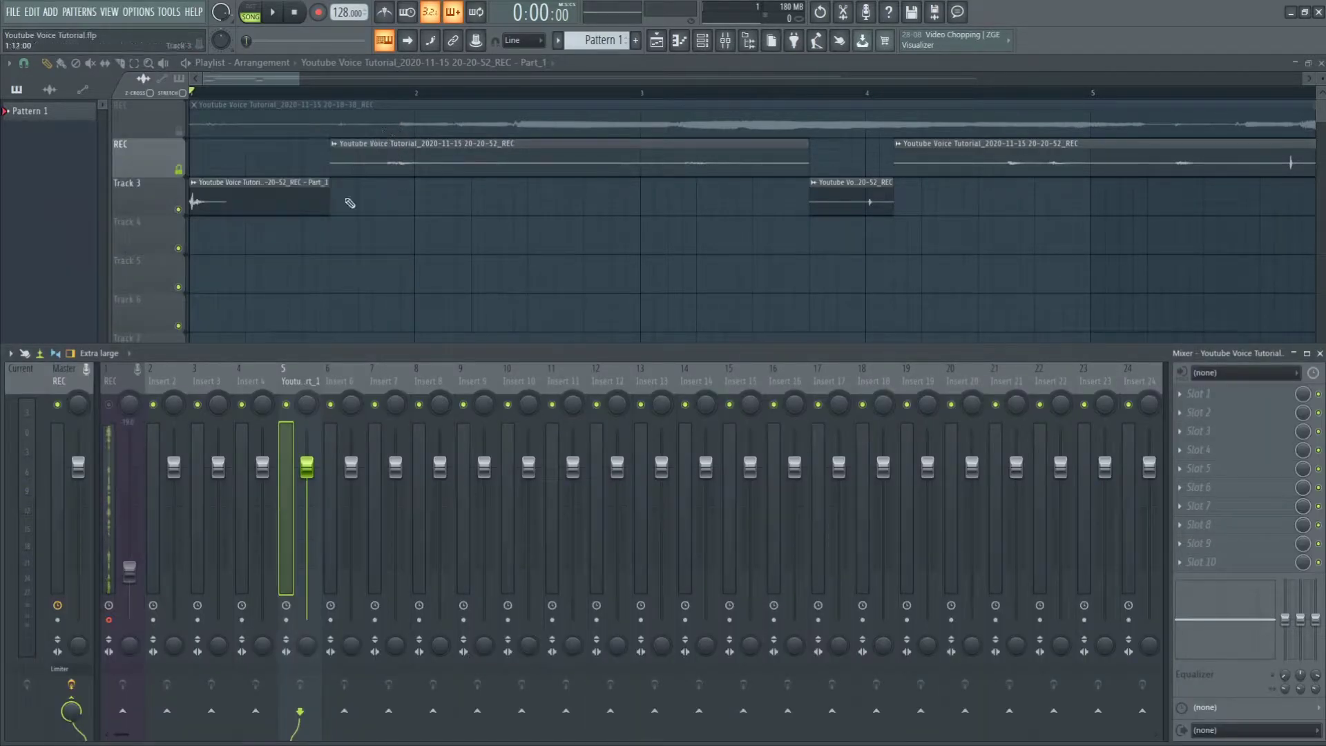
{"action": "key", "text": "F9"}
- Shorten the first clip on Track 3 to its audible part and loop the first beat of bar 1
{"action": "key", "text": "ctrl+Right"}
{"action": "left_click_drag", "start_coordinate": [327, 209], "coordinate": [224, 215]}
{"action": "key", "text": "space"}
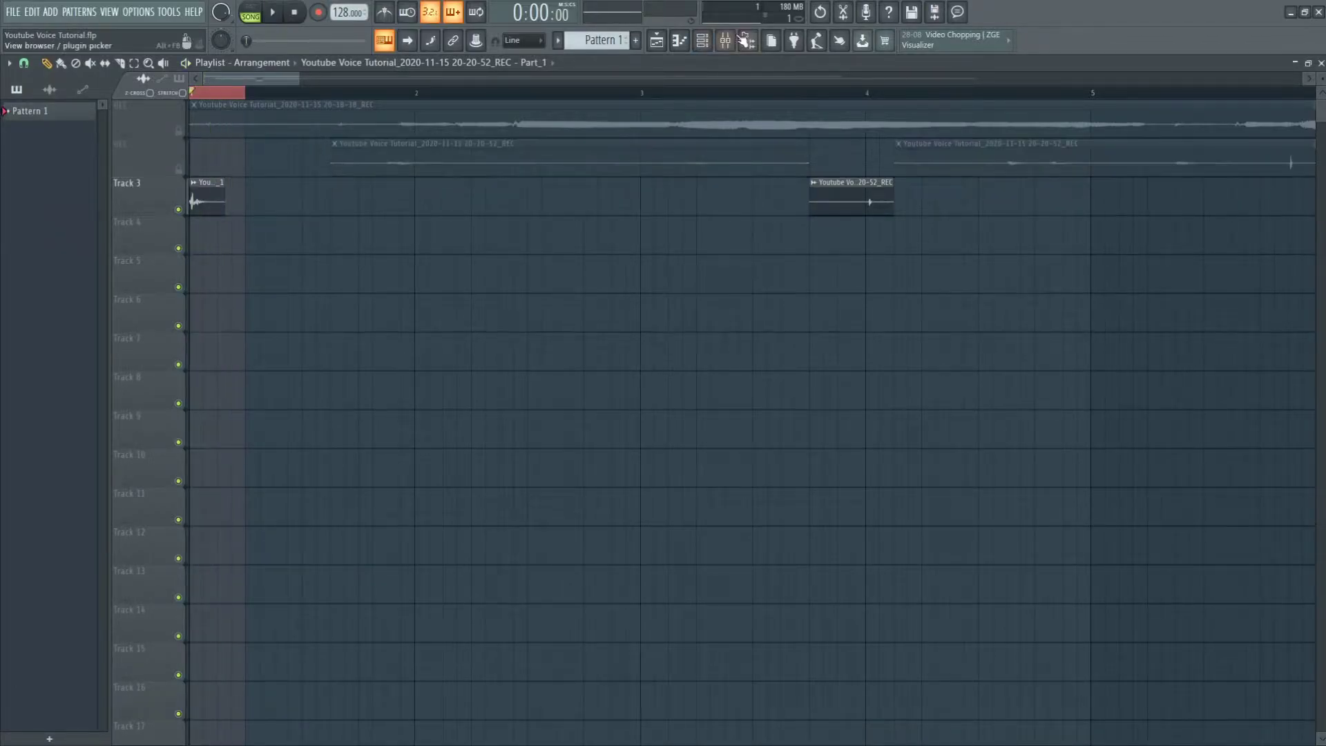
- Load Fruity parametric EQ 2 in slot 1 of mixer track 5 and start looped playback
{"action": "left_click", "coordinate": [729, 42]}
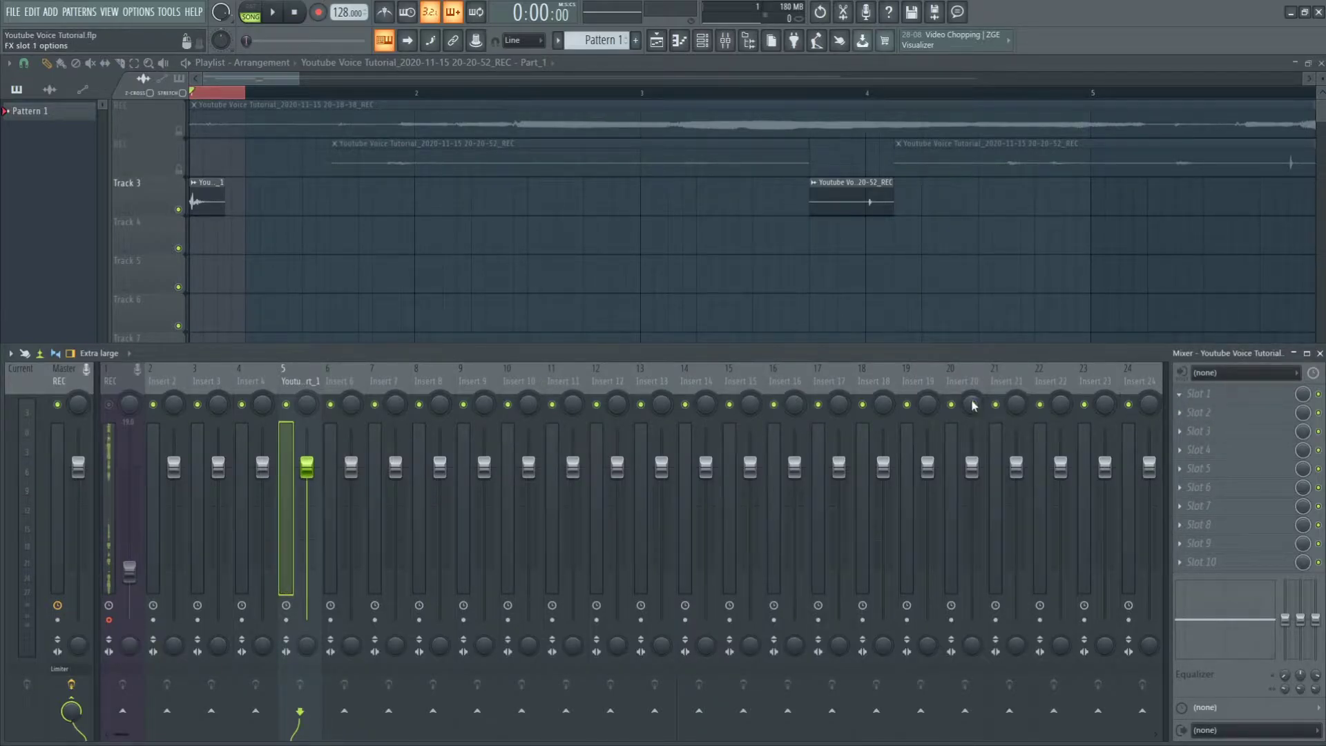
{"action": "left_click", "coordinate": [926, 482]}
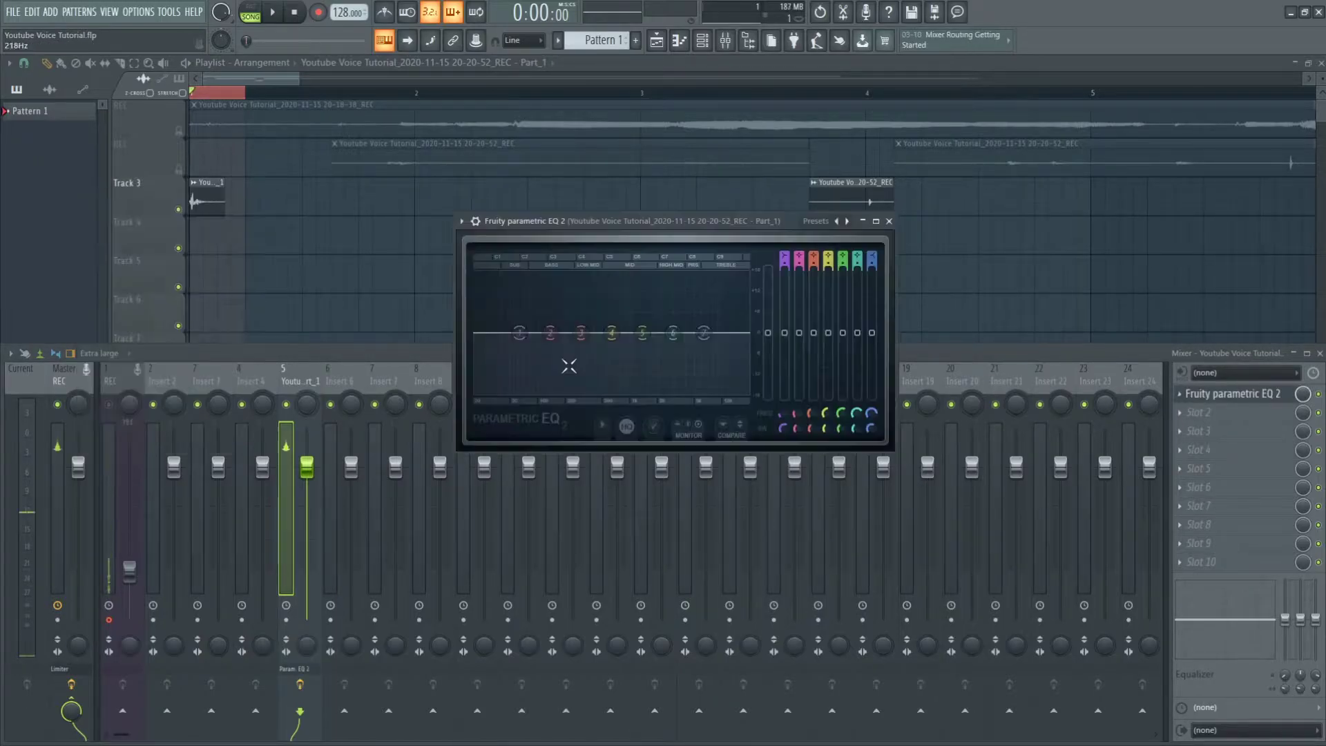
{"action": "key", "text": "space"}
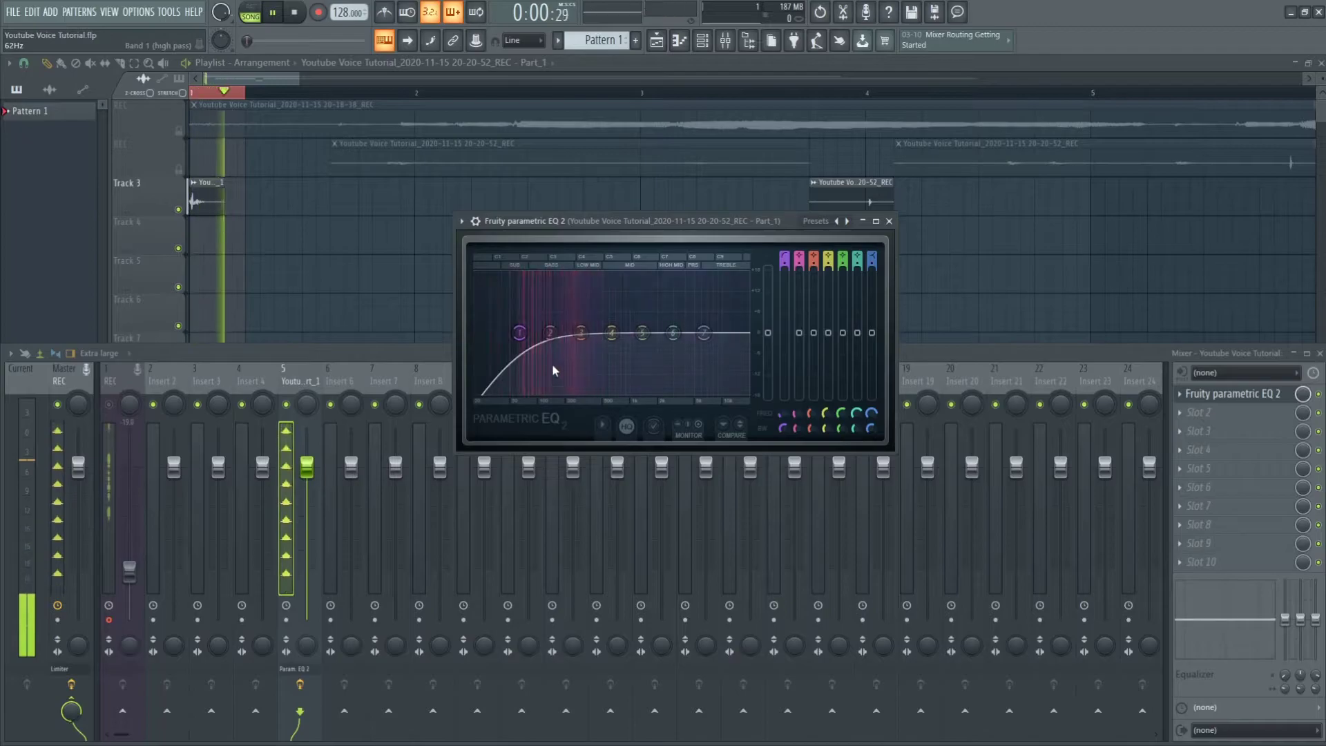
- Shape the EQ with a resonant high pass at about 47 Hz on band 1 and lowered bands 3, 4 and 5
{"action": "left_click_drag", "start_coordinate": [519, 333], "coordinate": [509, 348]}
{"action": "scroll", "coordinate": [510, 334], "scroll_direction": "down", "scroll_amount": 6}
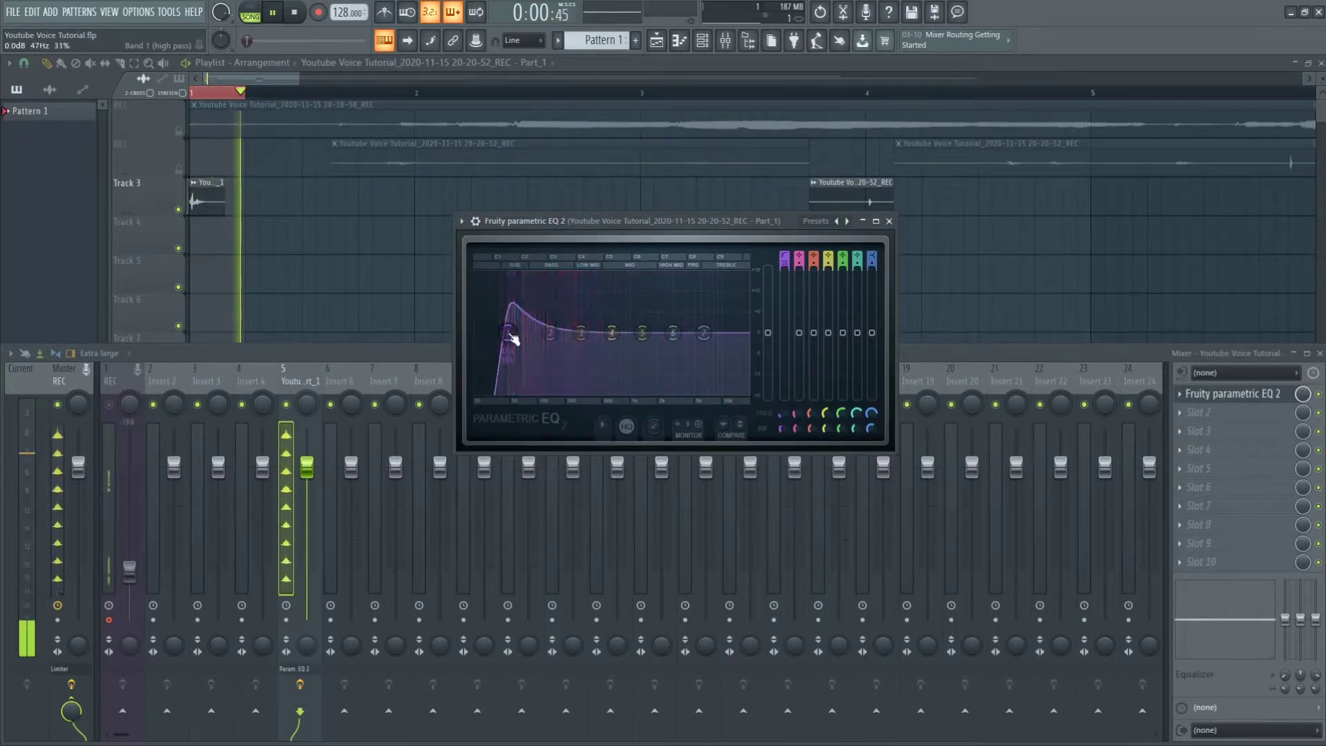
{"action": "left_click_drag", "start_coordinate": [643, 334], "coordinate": [689, 352]}
{"action": "scroll", "coordinate": [574, 347], "scroll_direction": "down", "scroll_amount": 5}
{"action": "left_click_drag", "start_coordinate": [612, 334], "coordinate": [718, 370]}
{"action": "left_click_drag", "start_coordinate": [581, 334], "coordinate": [582, 348]}
{"action": "left_click", "coordinate": [889, 221]}
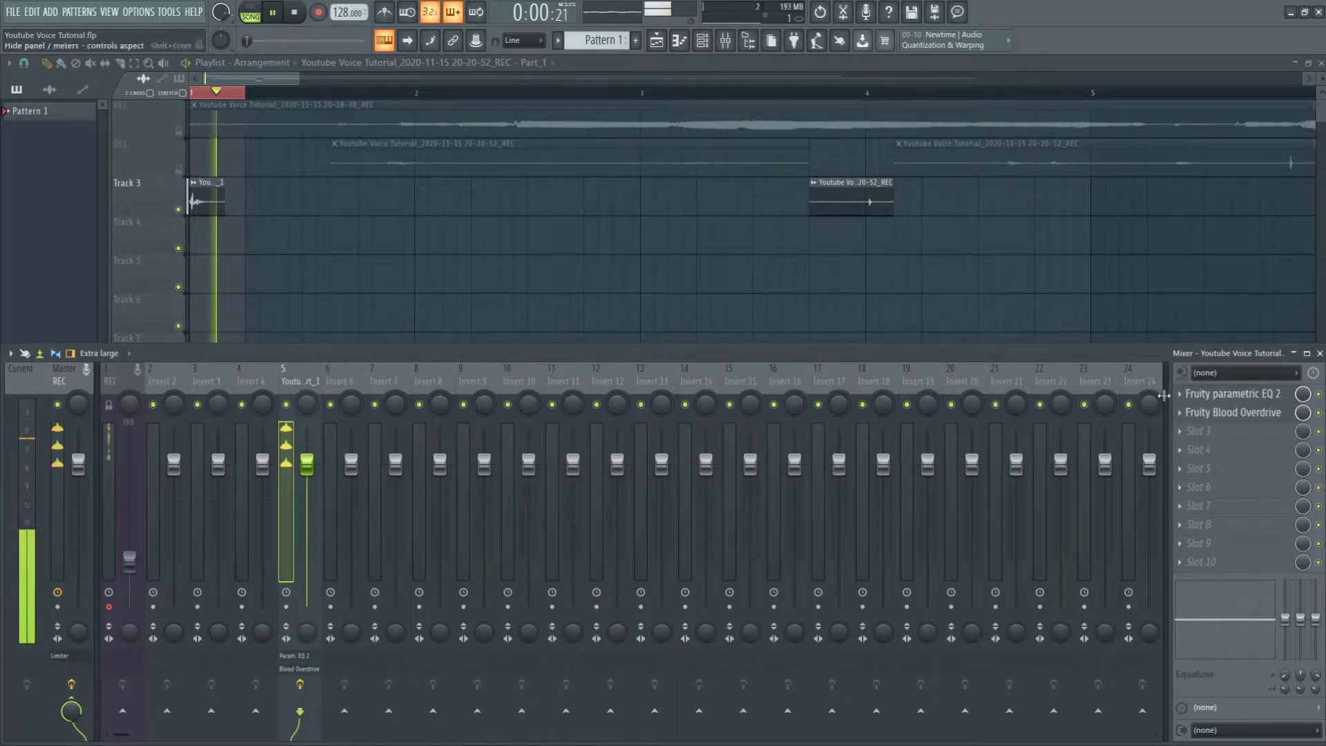
- Set Fruity Blood Overdrive's Color to about 0.25 and load Fruity Fast Dist in slot 3
{"action": "left_click", "coordinate": [1232, 413]}
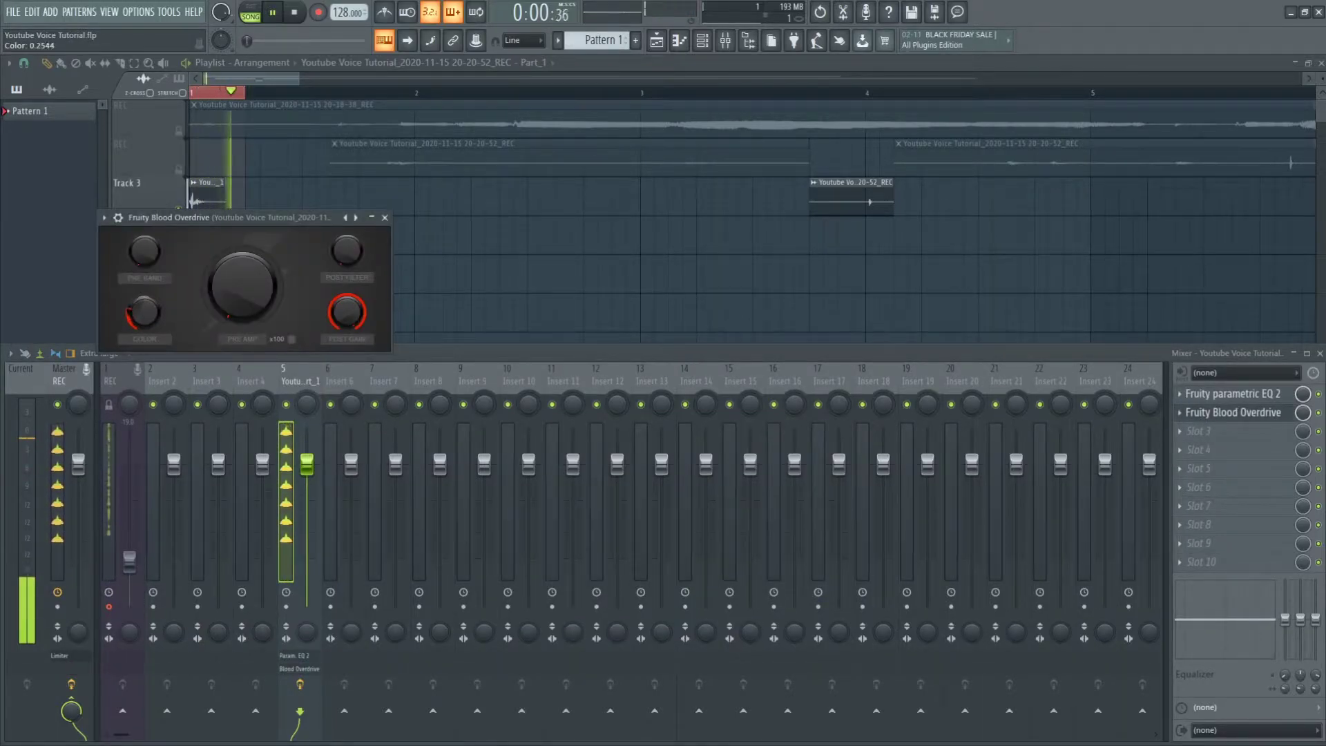
{"action": "left_click", "coordinate": [1219, 413]}
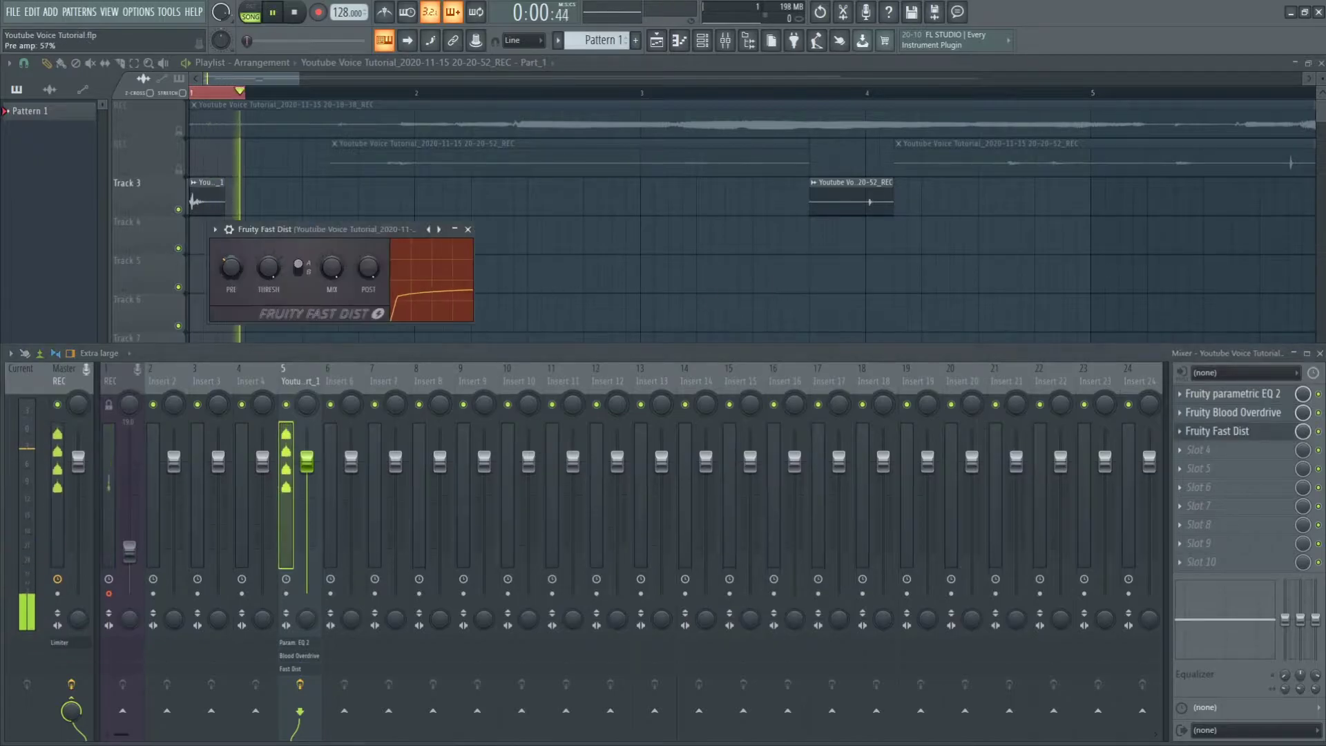
- Close Fruity Fast Dist and load Soundgoodizer in the next effect slot of mixer track 5
{"action": "left_click", "coordinate": [1236, 432]}
{"action": "left_click", "coordinate": [782, 422]}
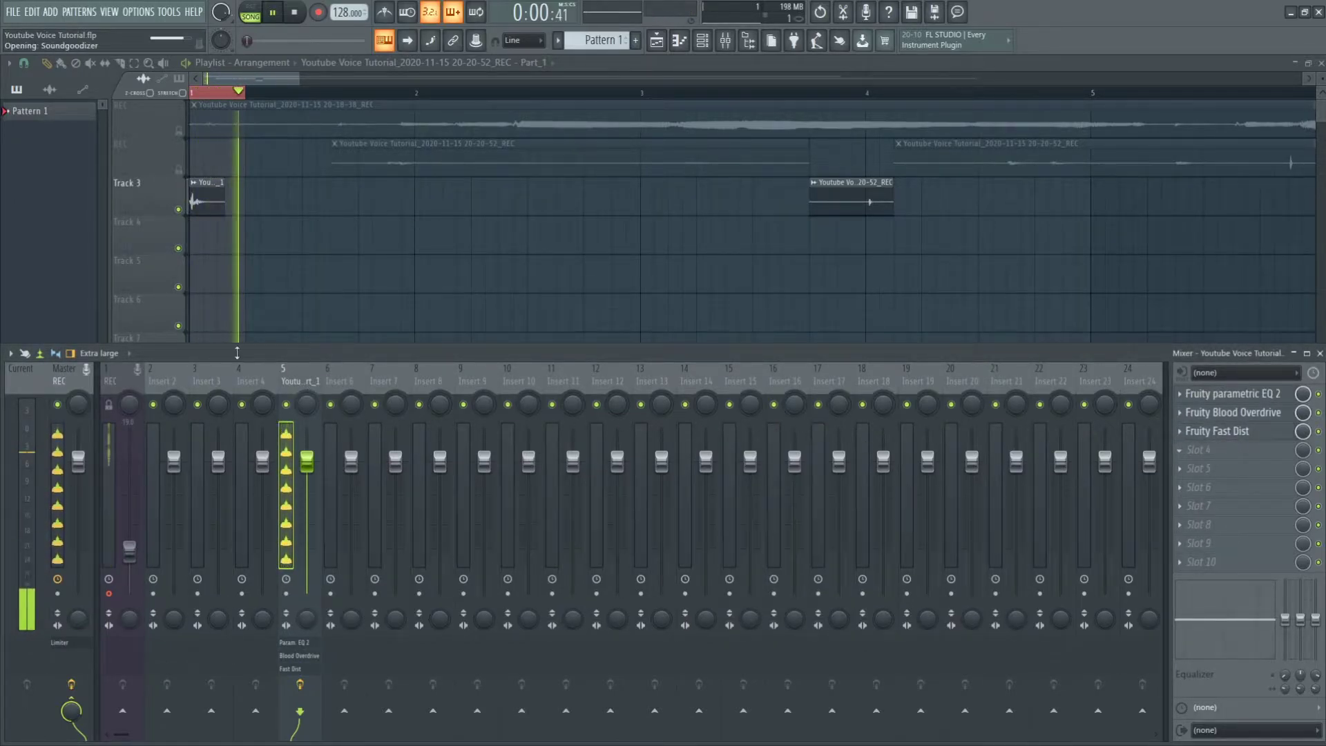
- Load Transpire in slot 5 of mixer track 5 and bypass it
{"action": "left_click", "coordinate": [1264, 450]}
{"action": "left_click", "coordinate": [1248, 474]}
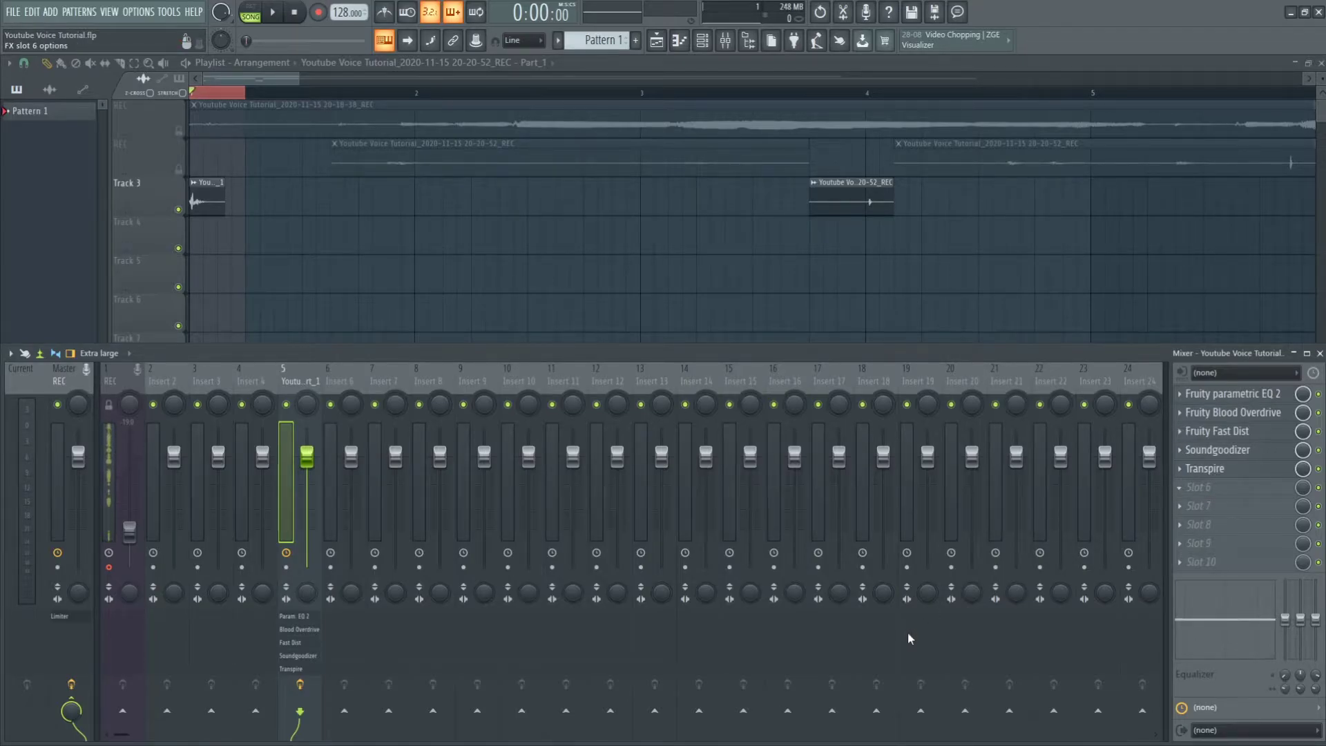
{"action": "left_click", "coordinate": [1318, 469]}
- Load Couture in slot 6 of mixer track 5 and move its window clear of the audio clips
{"action": "double_click", "coordinate": [273, 146]}
{"action": "double_click", "coordinate": [94, 146]}
{"action": "left_click_drag", "start_coordinate": [207, 144], "coordinate": [724, 178]}
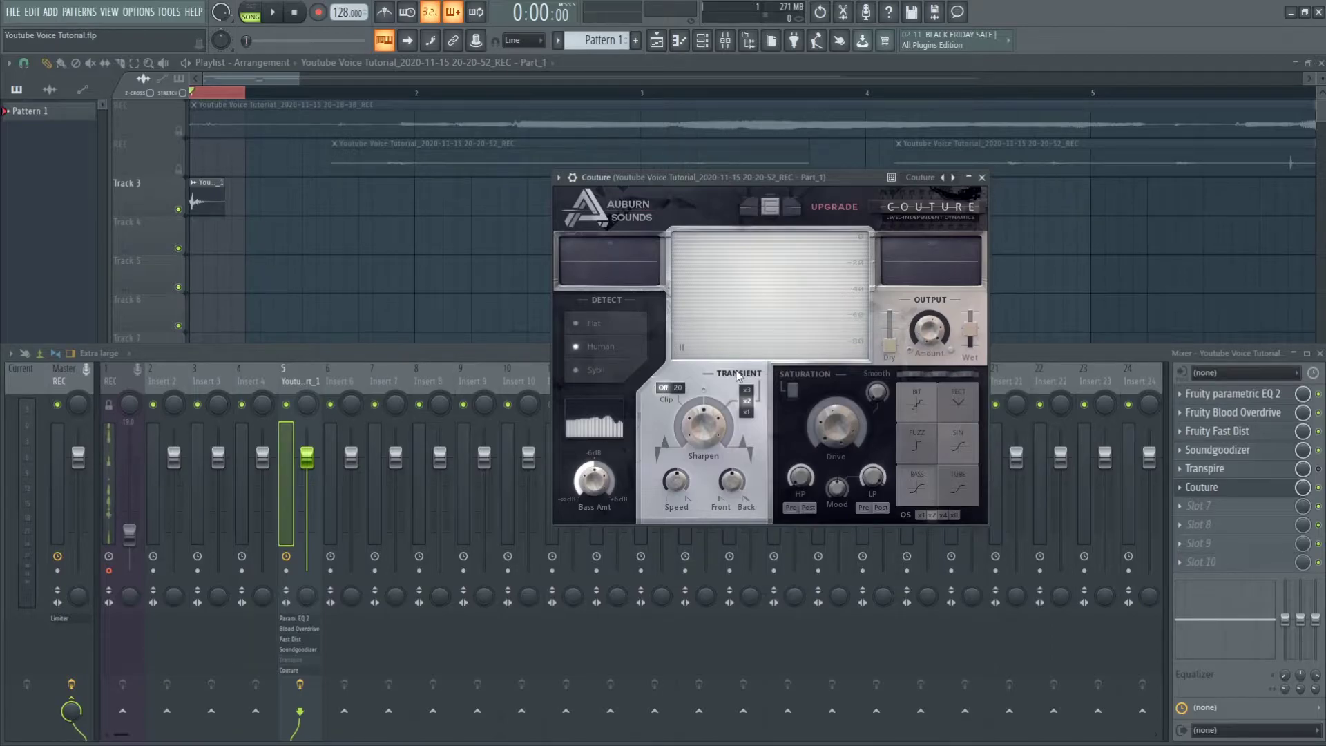
- Raise Couture's transient Sharpen gain to about 7.5 dB during playback and set its gain multiplier to x3
{"action": "key", "text": "space"}
{"action": "left_click_drag", "start_coordinate": [712, 429], "coordinate": [721, 363]}
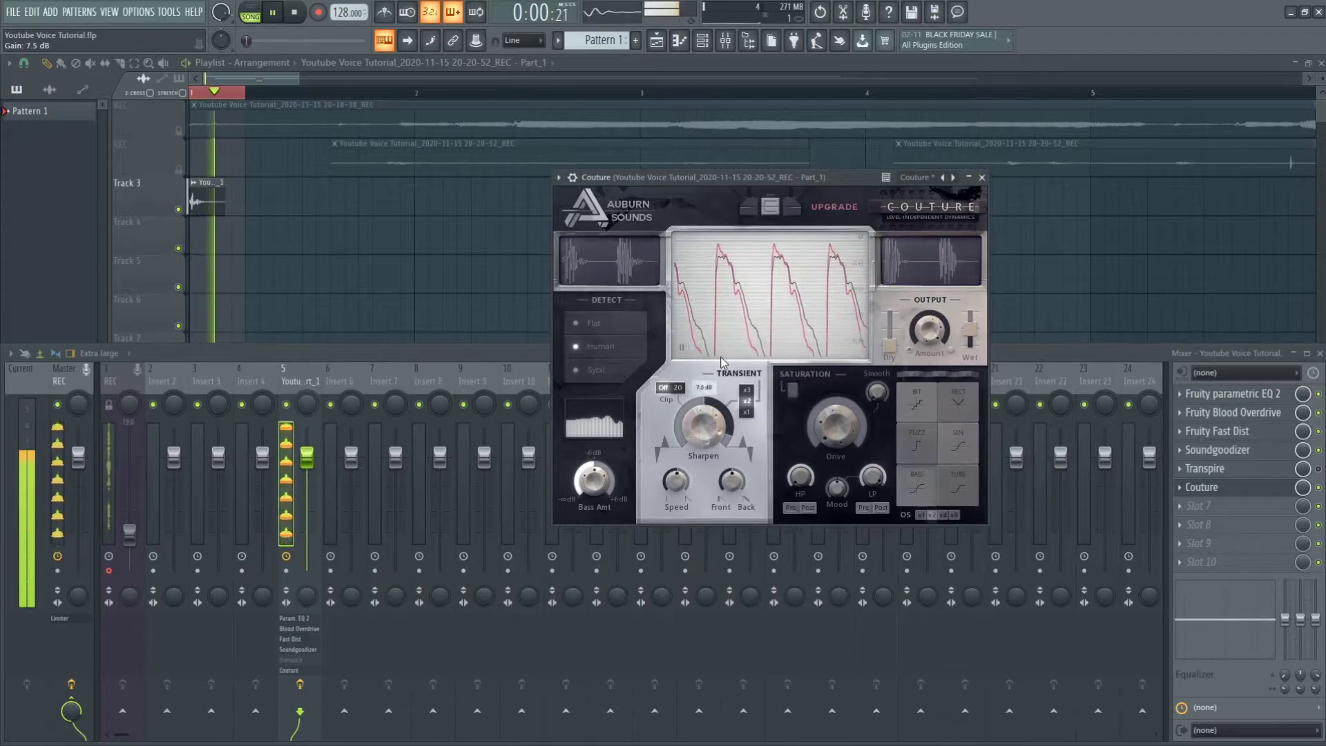
{"action": "left_click_drag", "start_coordinate": [712, 422], "coordinate": [712, 417]}
{"action": "left_click", "coordinate": [748, 391]}
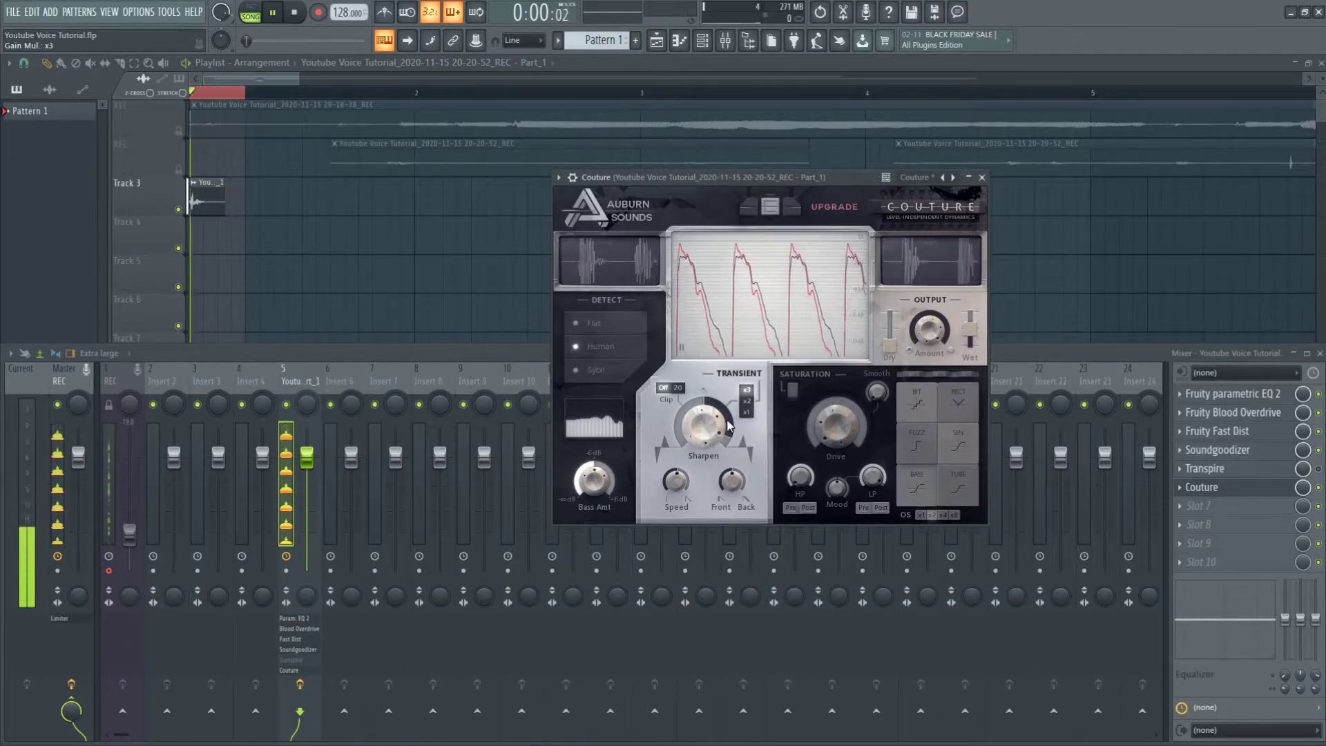
{"action": "left_click", "coordinate": [1252, 488]}
- Move Couture up to slot 5 and replace Transpire in slot 6 with OTT
{"action": "left_click_drag", "start_coordinate": [1284, 469], "coordinate": [1270, 491]}
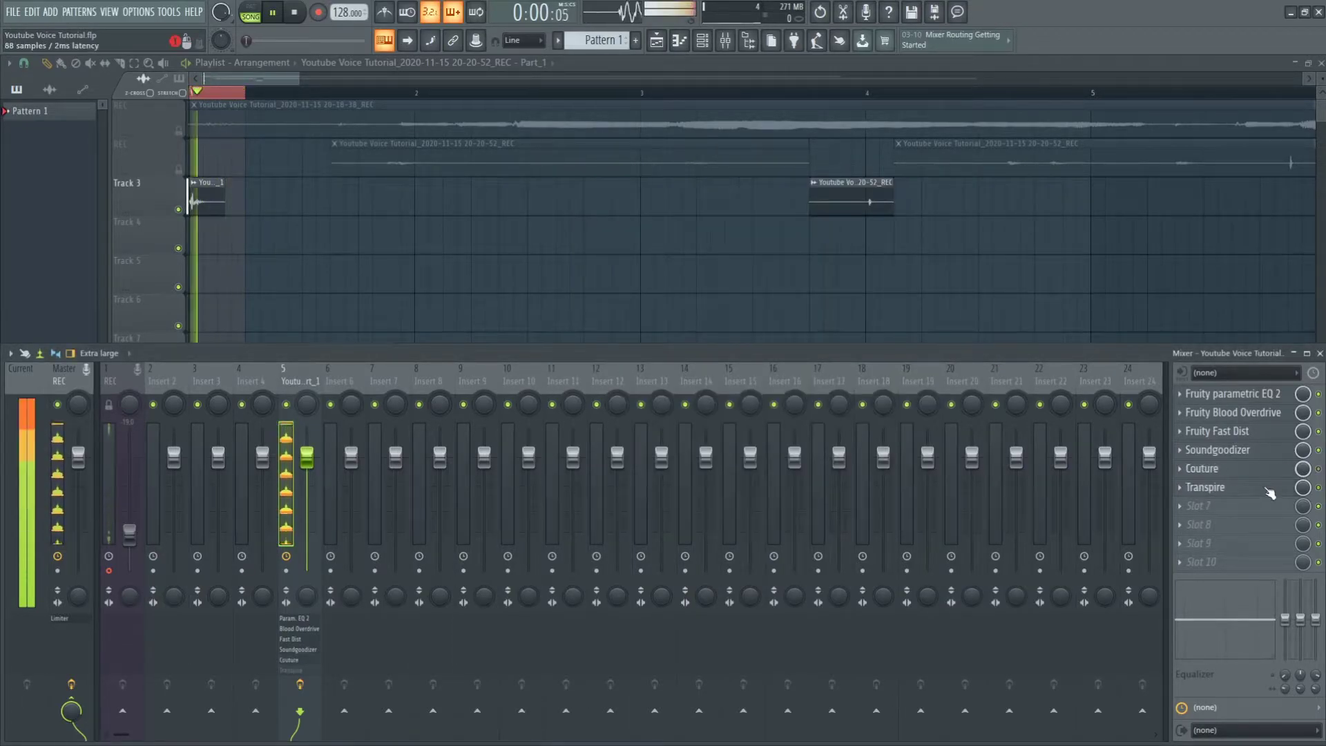
{"action": "left_click", "coordinate": [1319, 489]}
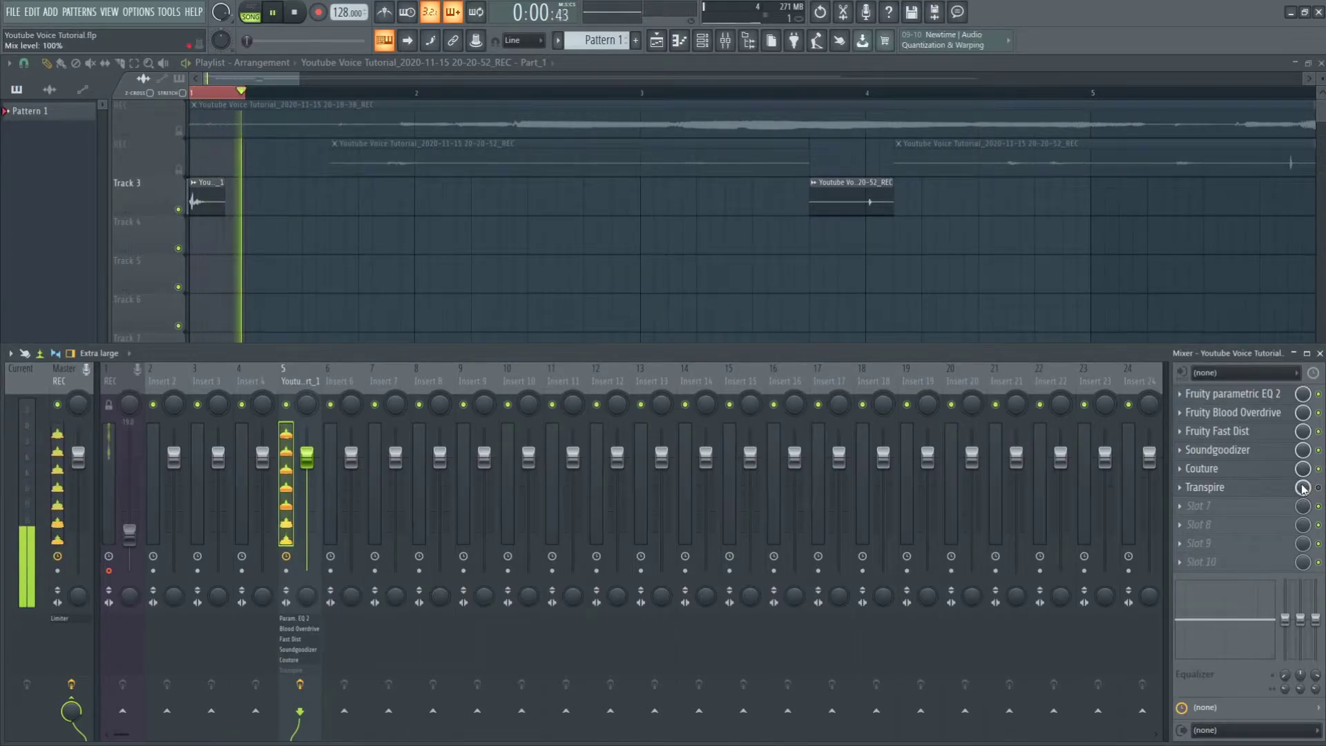
{"action": "key", "text": "space"}
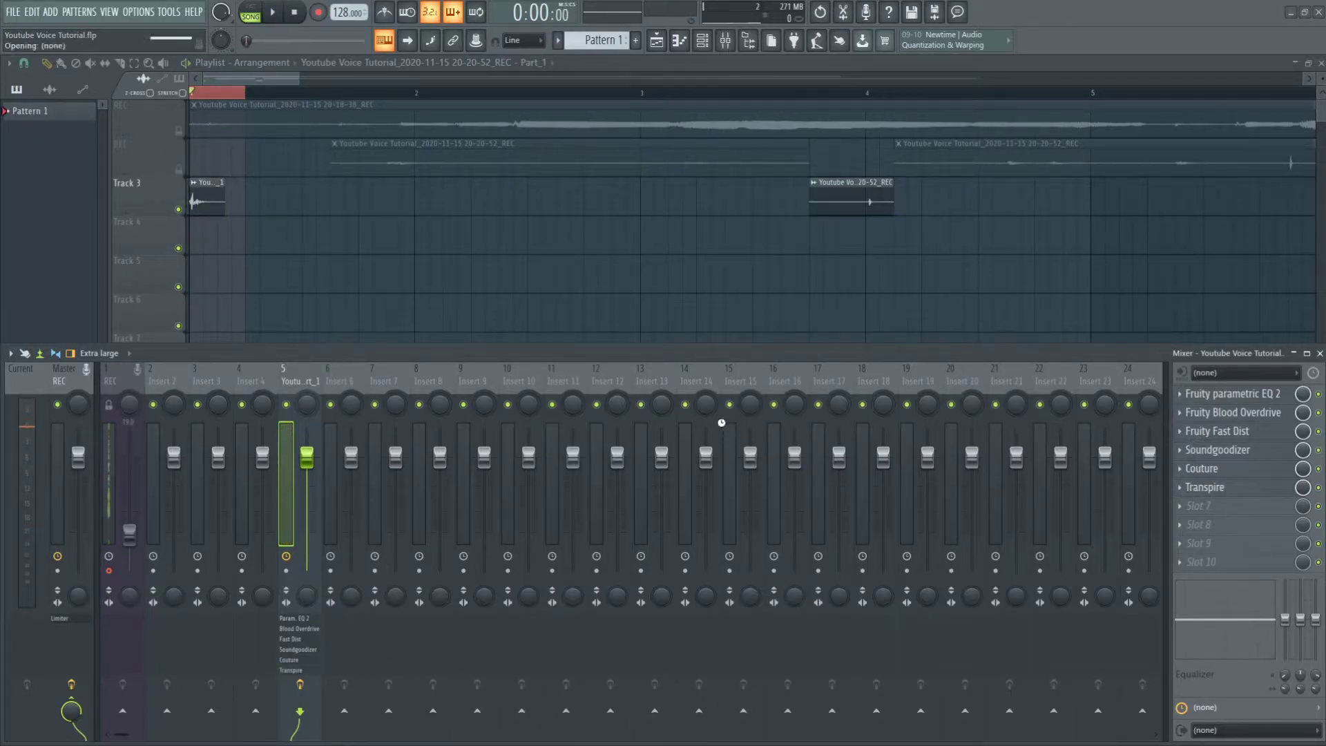
{"action": "key", "text": "ctrl+z"}
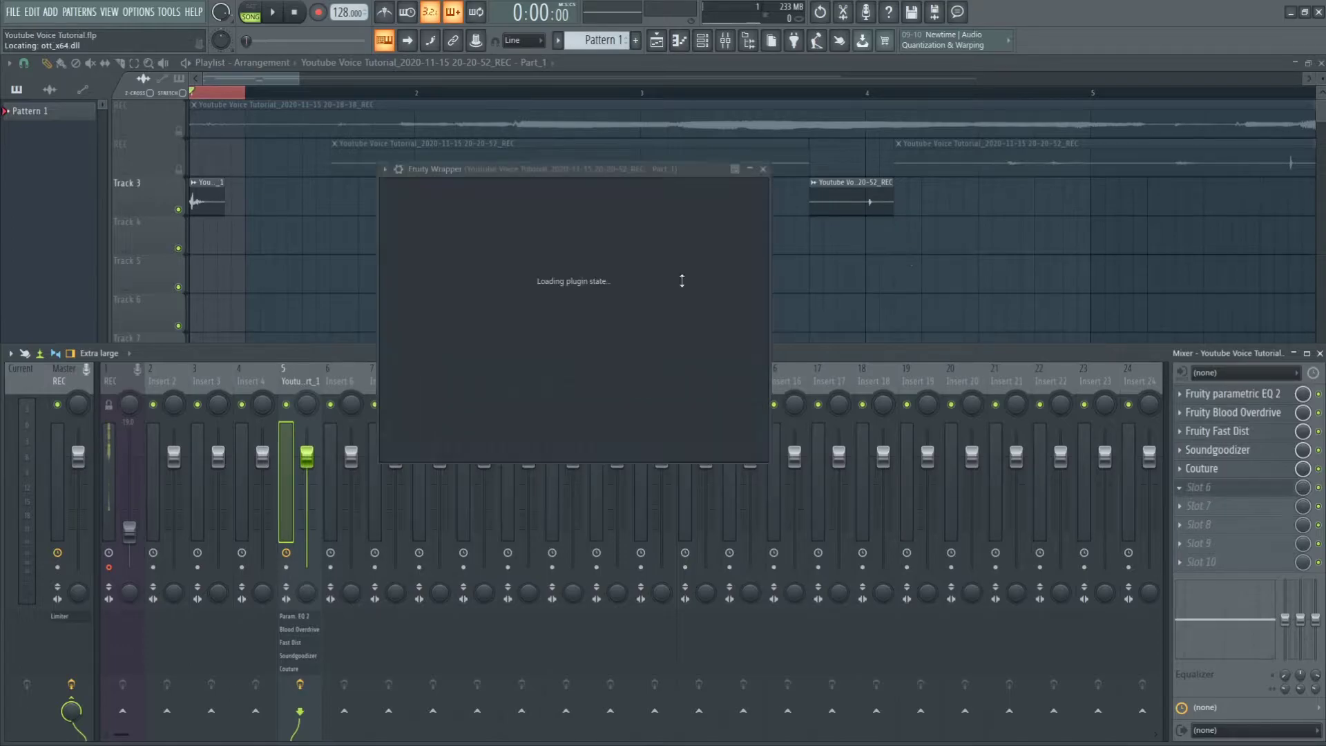
{"action": "left_click_drag", "start_coordinate": [498, 173], "coordinate": [739, 172]}
- Set OTT to 11% upward, 20% downward, 40% time and -4.6 dB input gain while the loop plays
{"action": "key", "text": "space"}
{"action": "left_click_drag", "start_coordinate": [701, 409], "coordinate": [706, 468]}
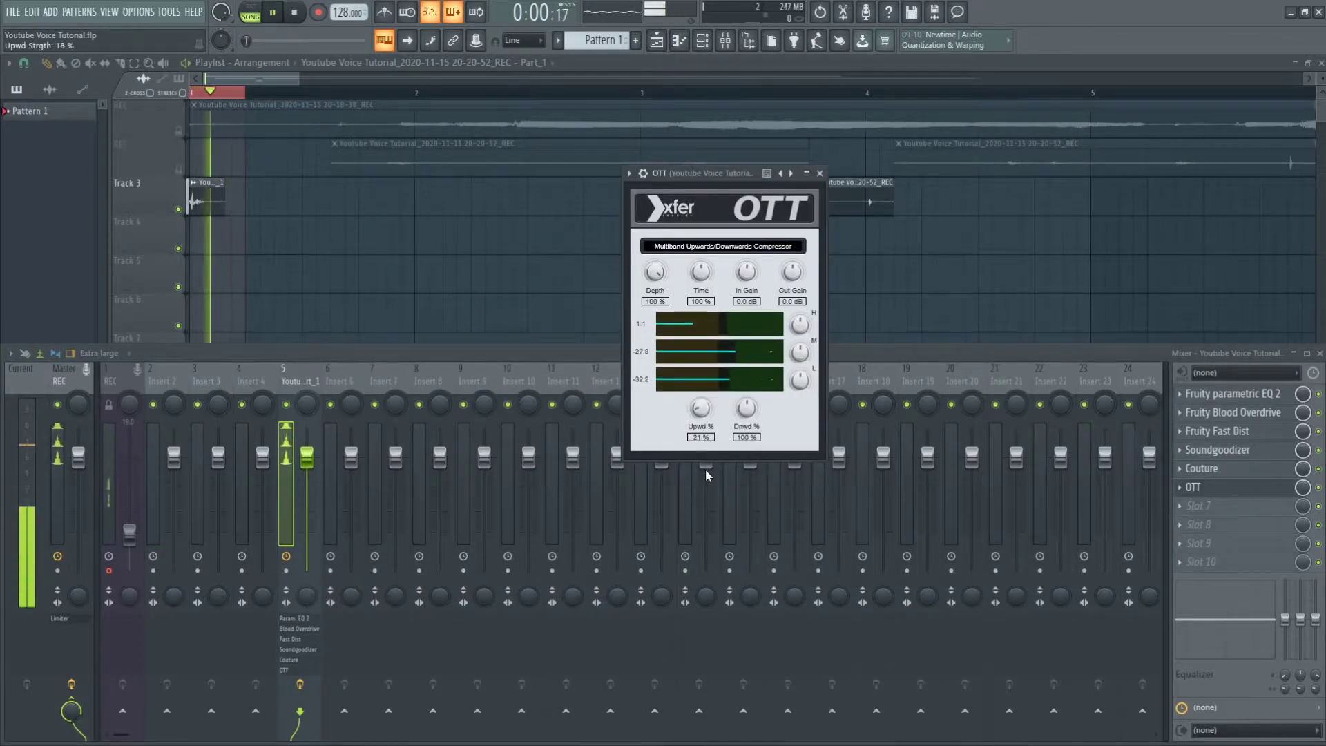
{"action": "left_click_drag", "start_coordinate": [746, 409], "coordinate": [749, 461]}
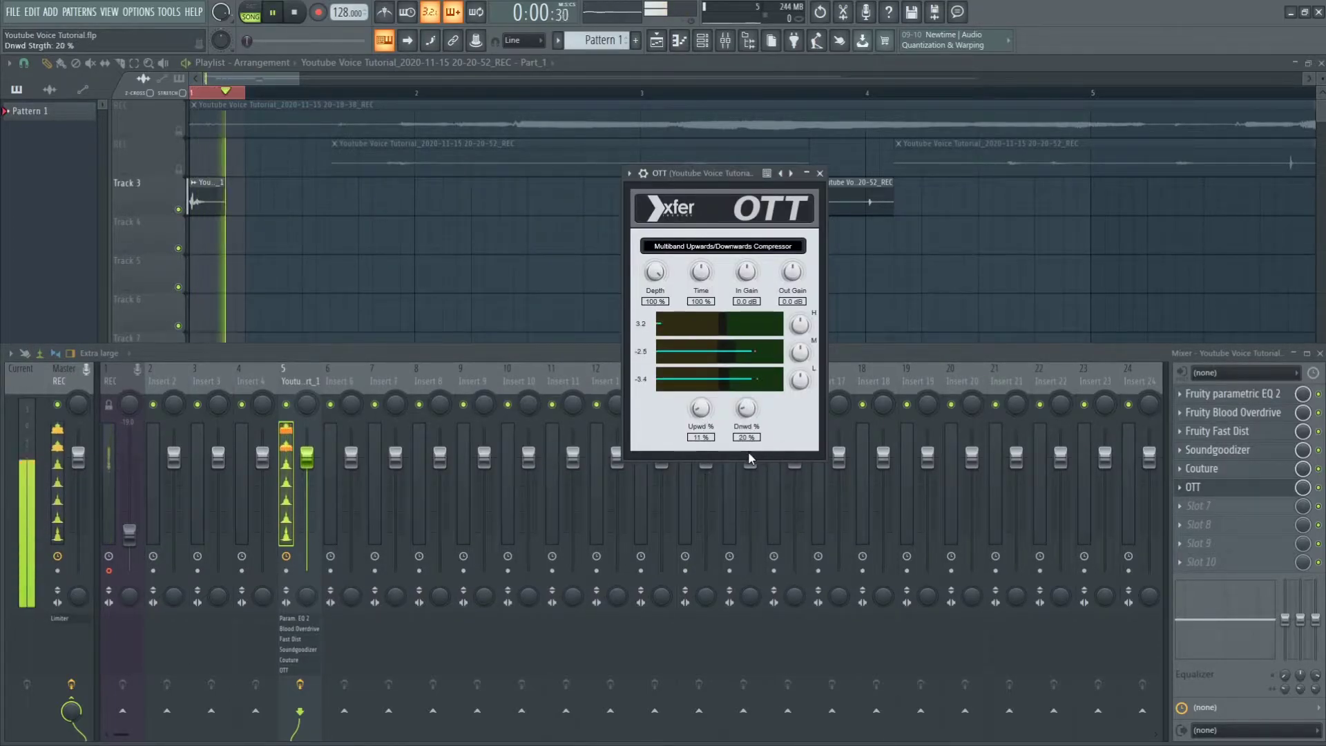
{"action": "left_click_drag", "start_coordinate": [689, 271], "coordinate": [689, 304]}
{"action": "left_click_drag", "start_coordinate": [746, 272], "coordinate": [747, 291]}
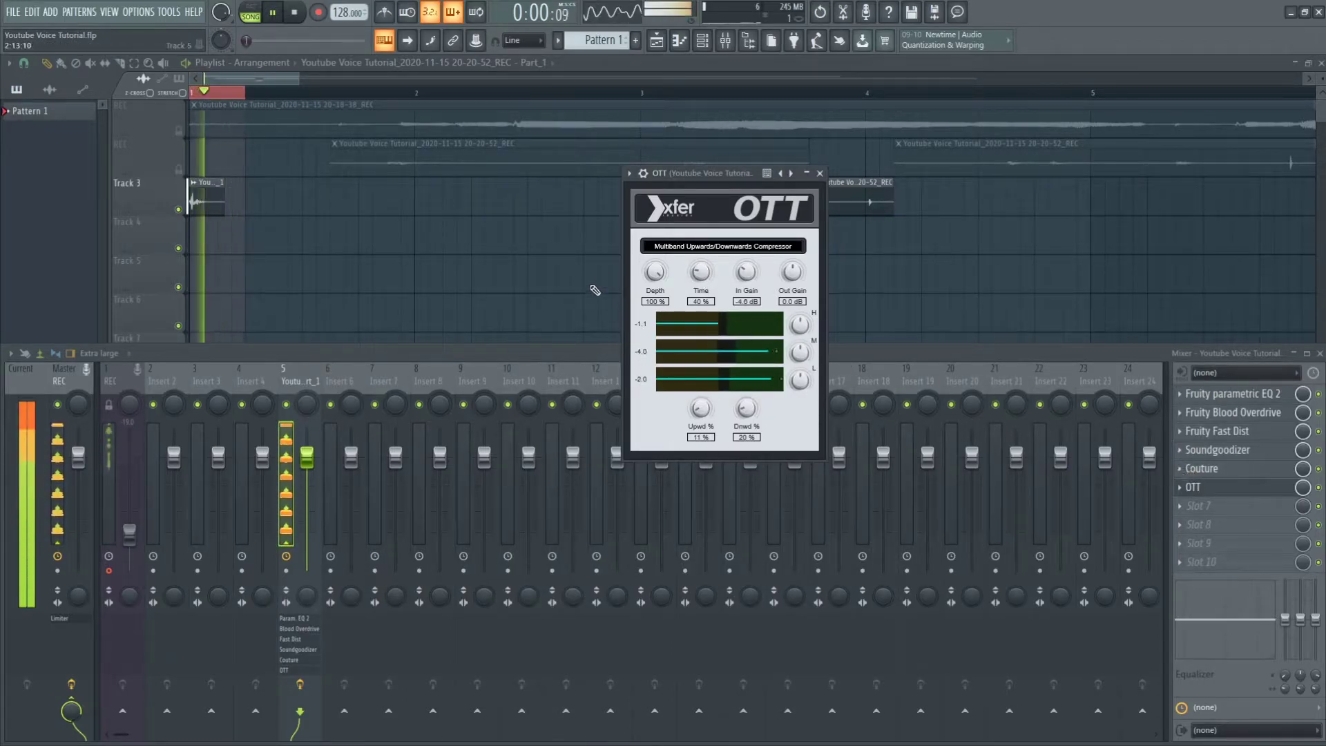
{"action": "key", "text": "space"}
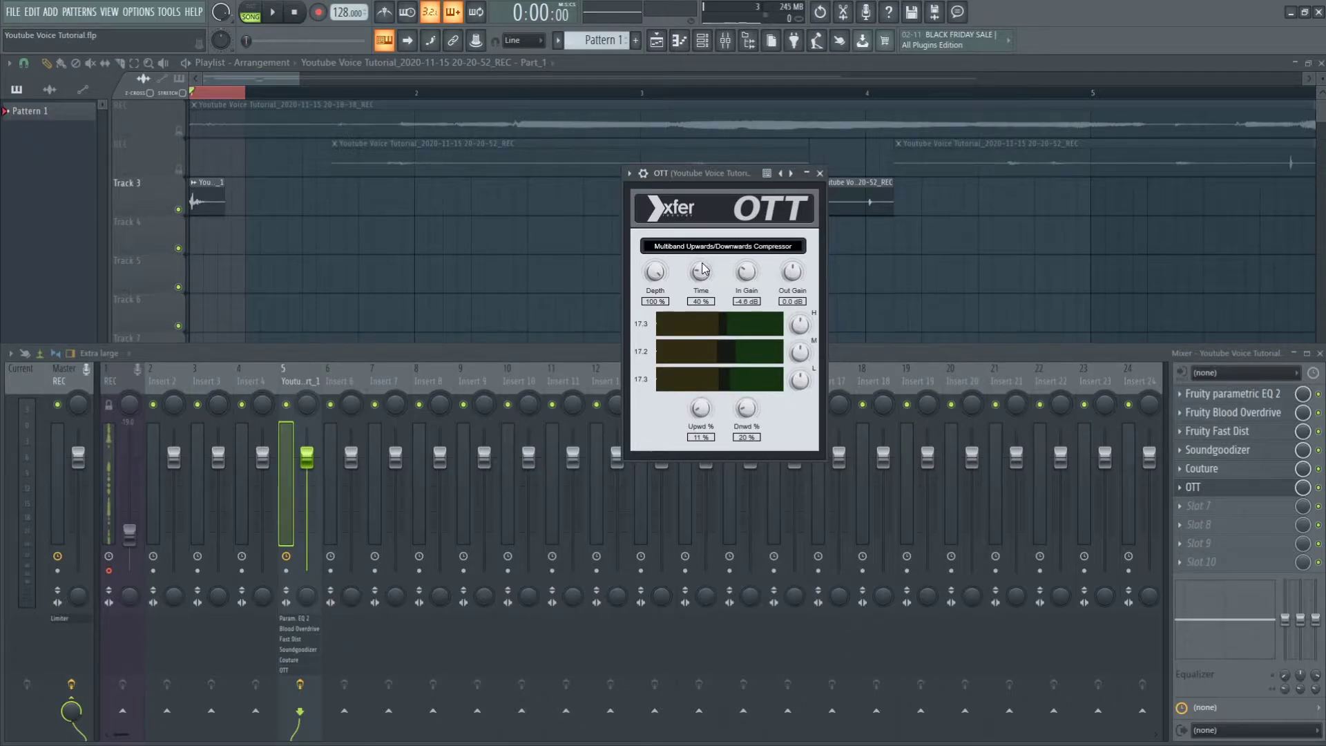
{"action": "left_click", "coordinate": [1205, 492]}
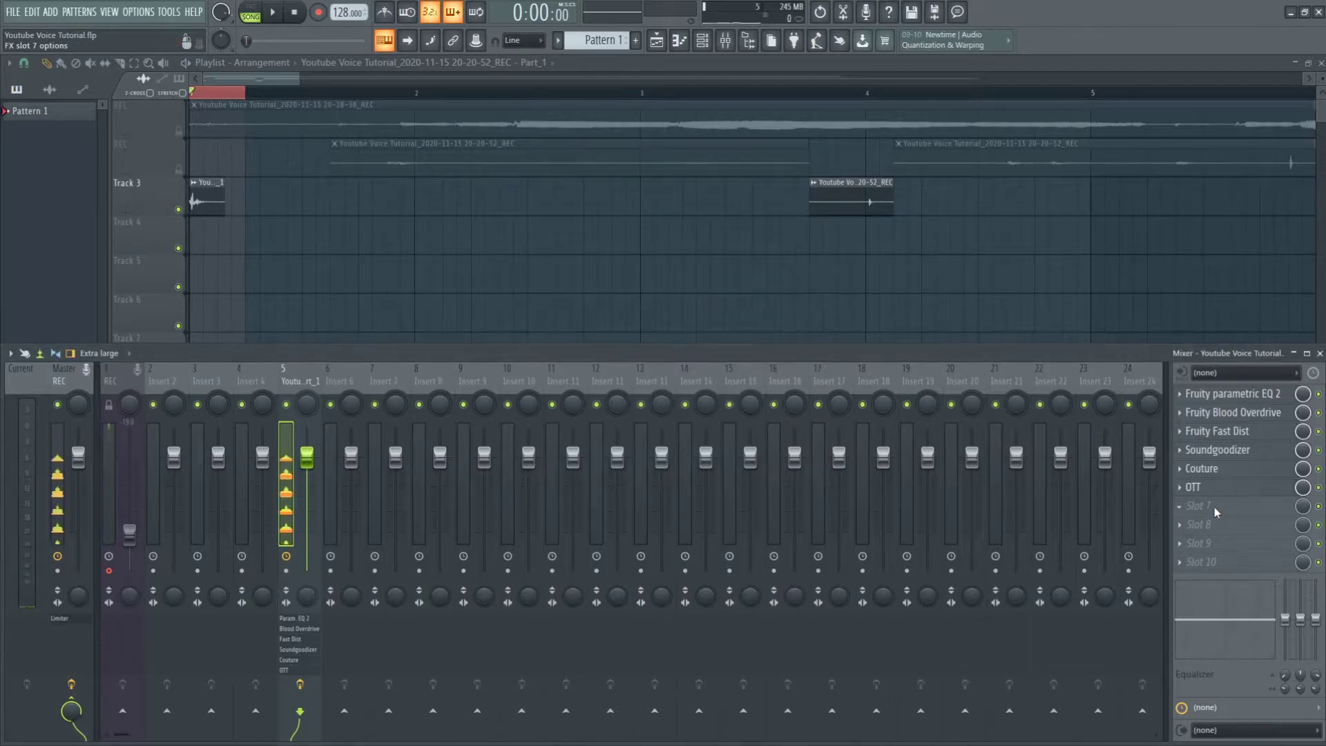
- Load Fruity parametric EQ 2 in slot 7 and raise band 6 into a peak in the treble range
{"action": "left_click", "coordinate": [912, 483]}
{"action": "left_click", "coordinate": [1180, 506]}
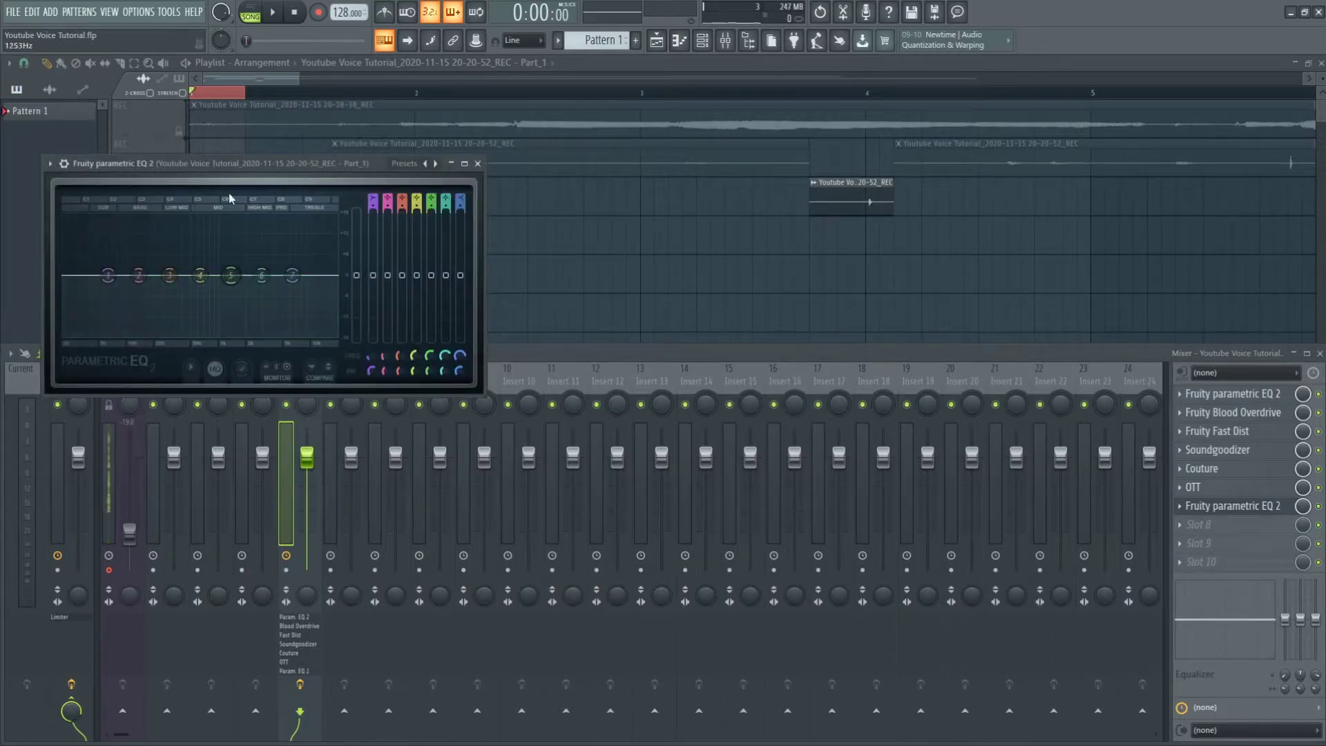
{"action": "left_click_drag", "start_coordinate": [251, 163], "coordinate": [548, 194]}
{"action": "left_click_drag", "start_coordinate": [559, 306], "coordinate": [615, 284]}
{"action": "key", "text": "space"}
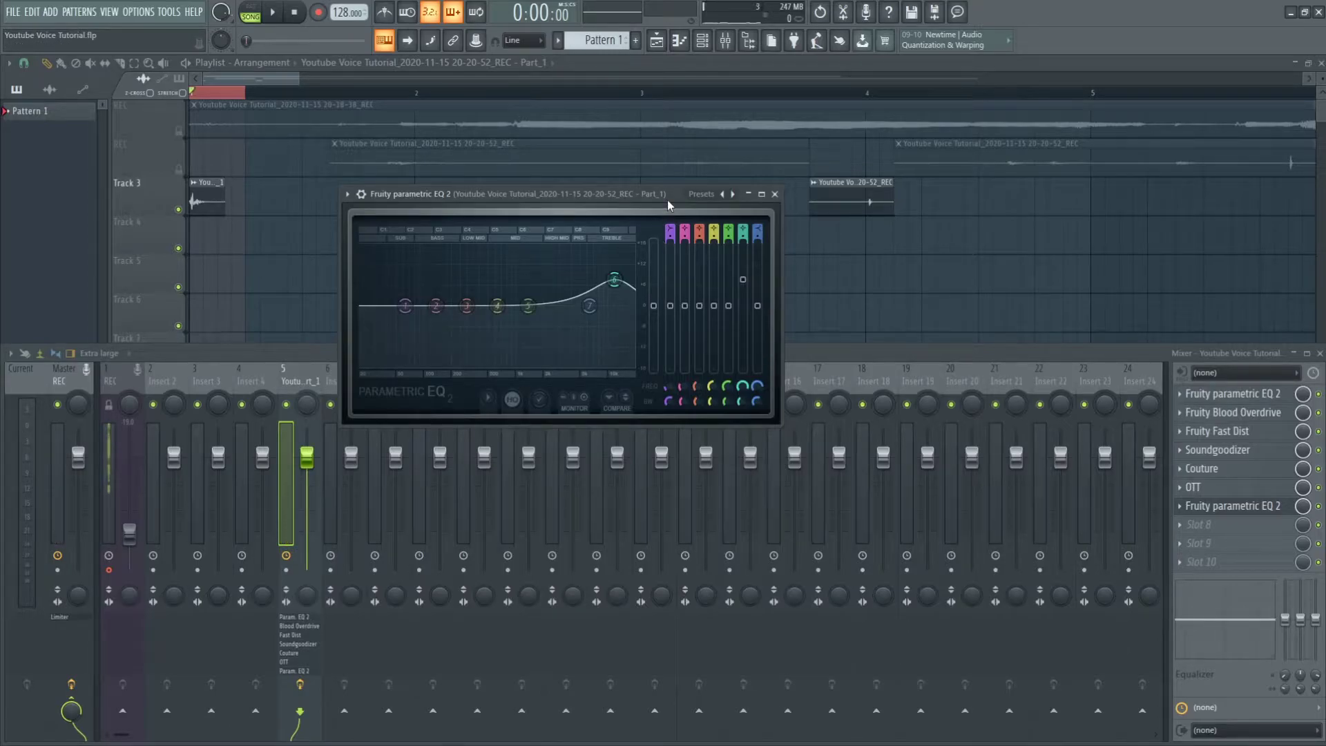
- Automate the slot 7 EQ's band 6 level with a clip on Track 4 that falls toward its end point
{"action": "left_click", "coordinate": [783, 368]}
{"action": "left_click", "coordinate": [1230, 510]}
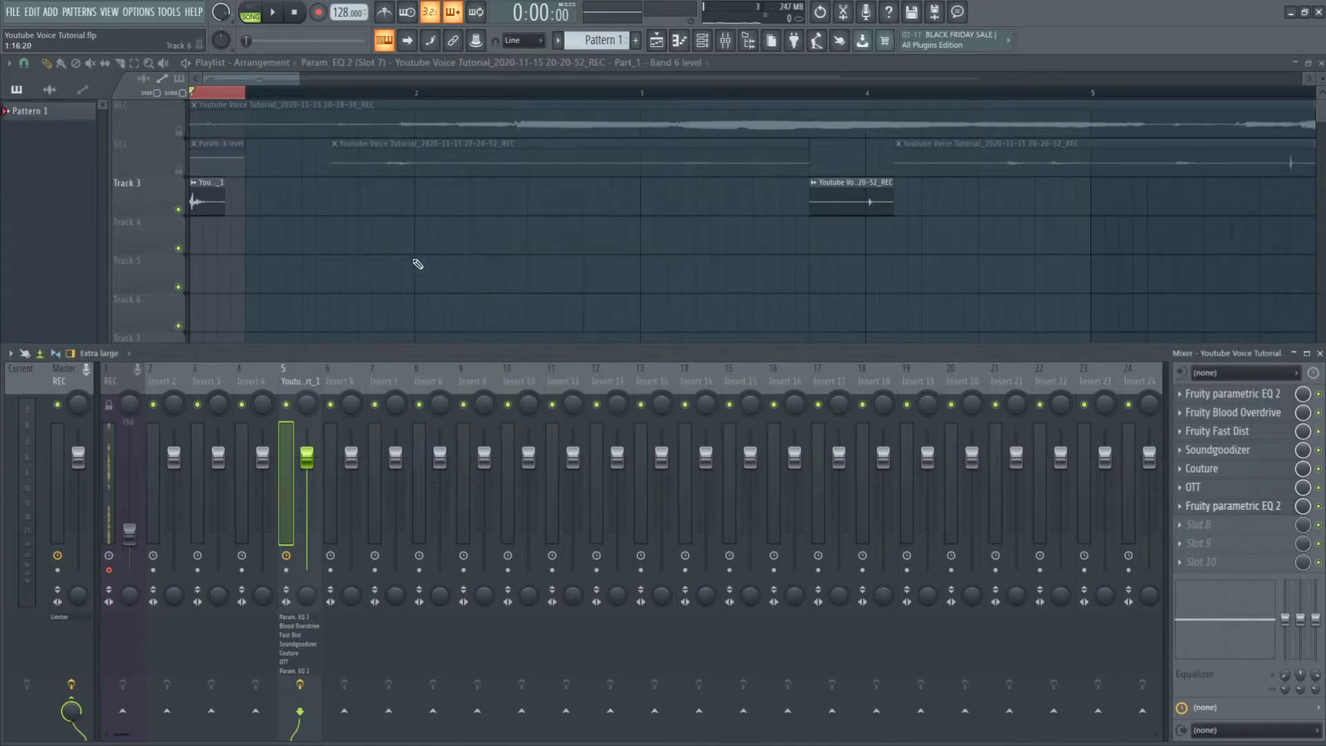
{"action": "key", "text": "F9"}
{"action": "left_click_drag", "start_coordinate": [211, 156], "coordinate": [199, 244]}
{"action": "scroll", "coordinate": [24, 241], "scroll_direction": "up", "scroll_amount": 4}
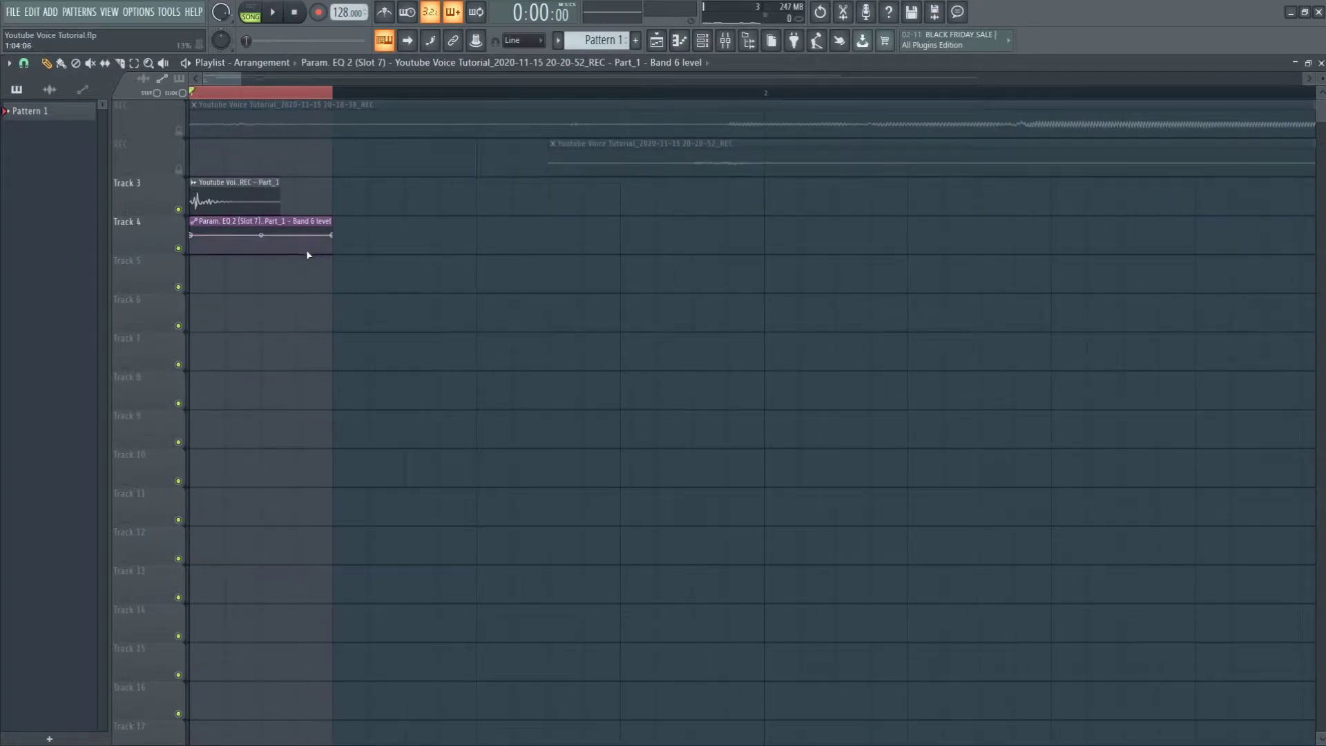
{"action": "left_click_drag", "start_coordinate": [331, 235], "coordinate": [328, 246]}
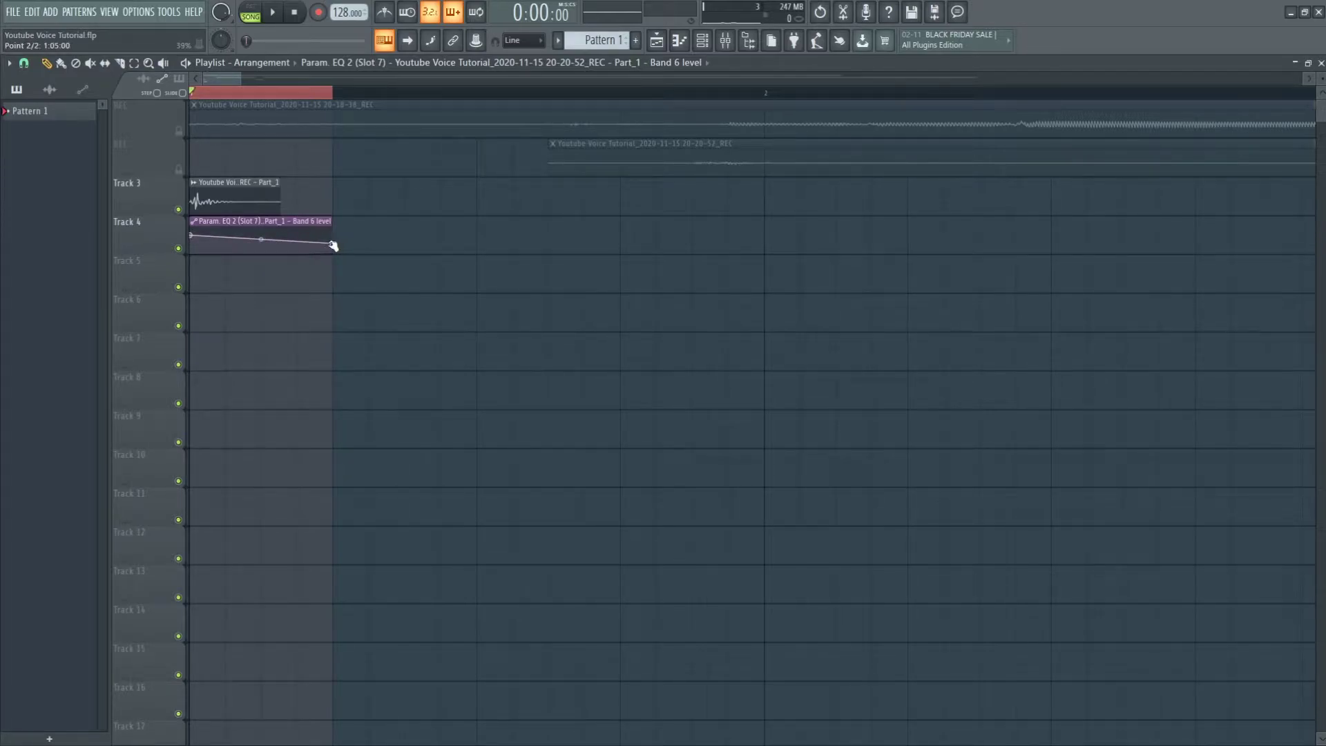
- Clear the loop selection, copy the Track 3 voice clip half a bar later and place the playhead there
{"action": "double_click", "coordinate": [331, 95]}
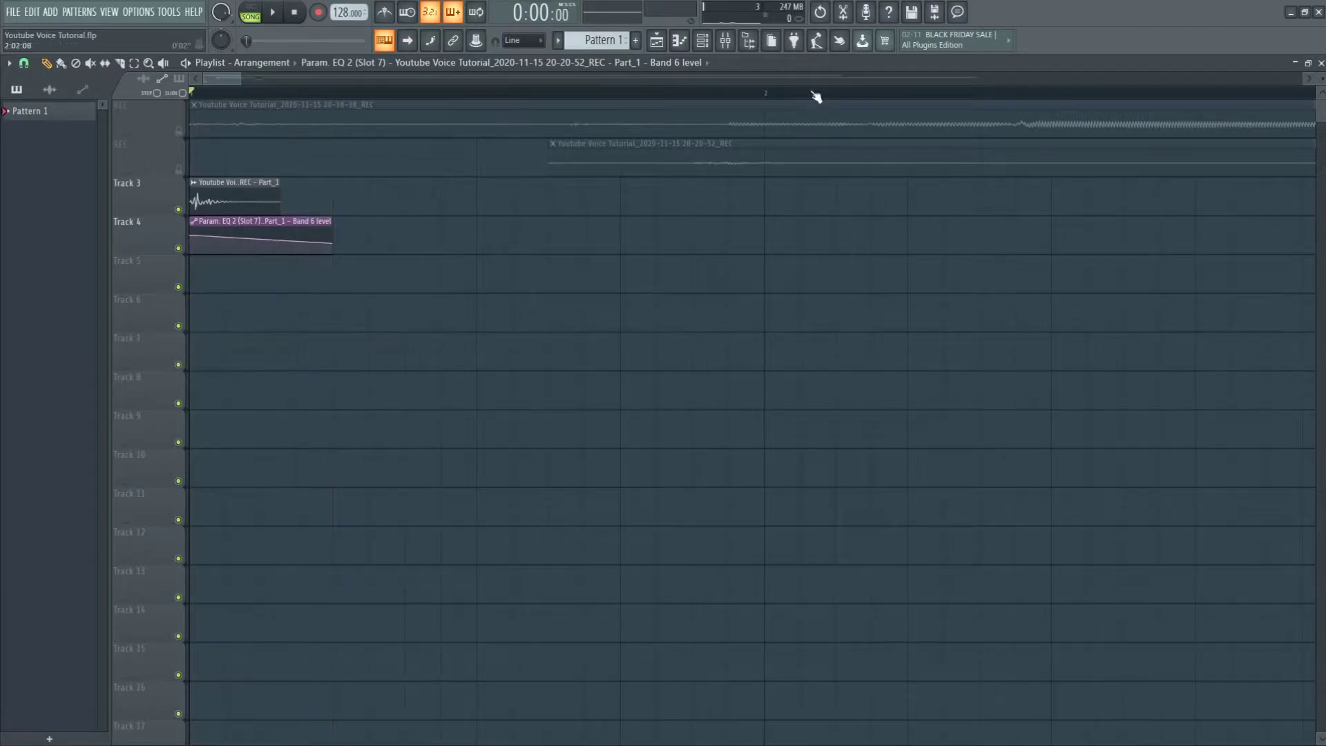
{"action": "left_click_drag", "start_coordinate": [226, 201], "coordinate": [495, 209], "text": "shift"}
{"action": "left_click", "coordinate": [484, 91]}
- Shape band 3 of the slot 7 EQ into a cut around 2.4 kHz while auditioning the loop
{"action": "left_click", "coordinate": [726, 41]}
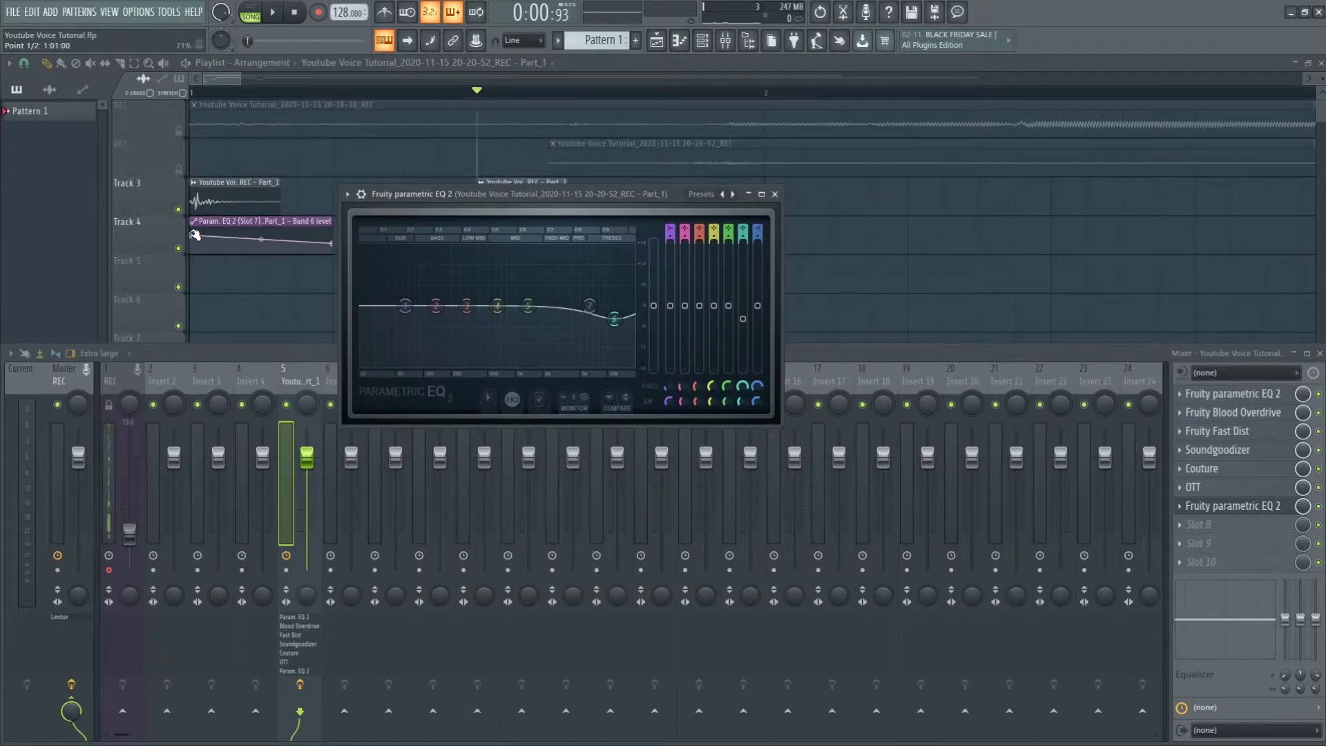
{"action": "key", "text": "space"}
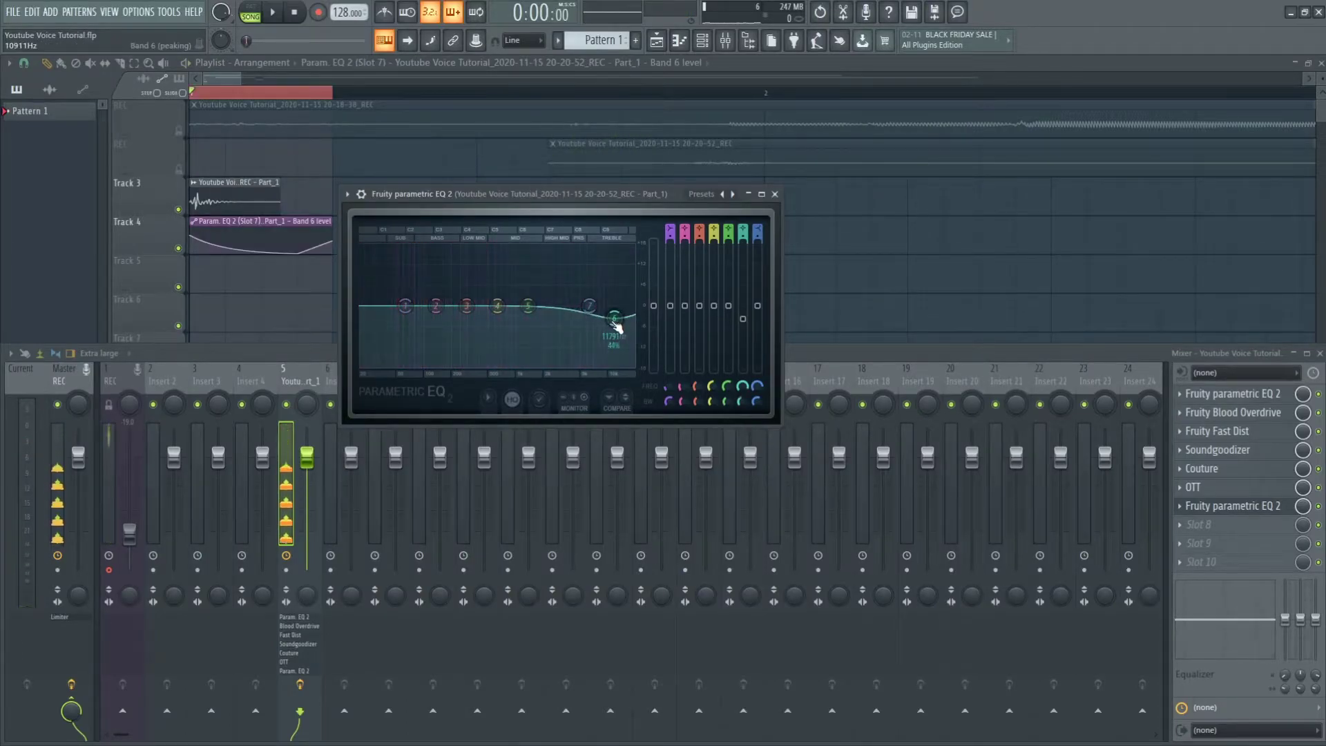
{"action": "scroll", "coordinate": [617, 327], "scroll_direction": "down", "scroll_amount": 1}
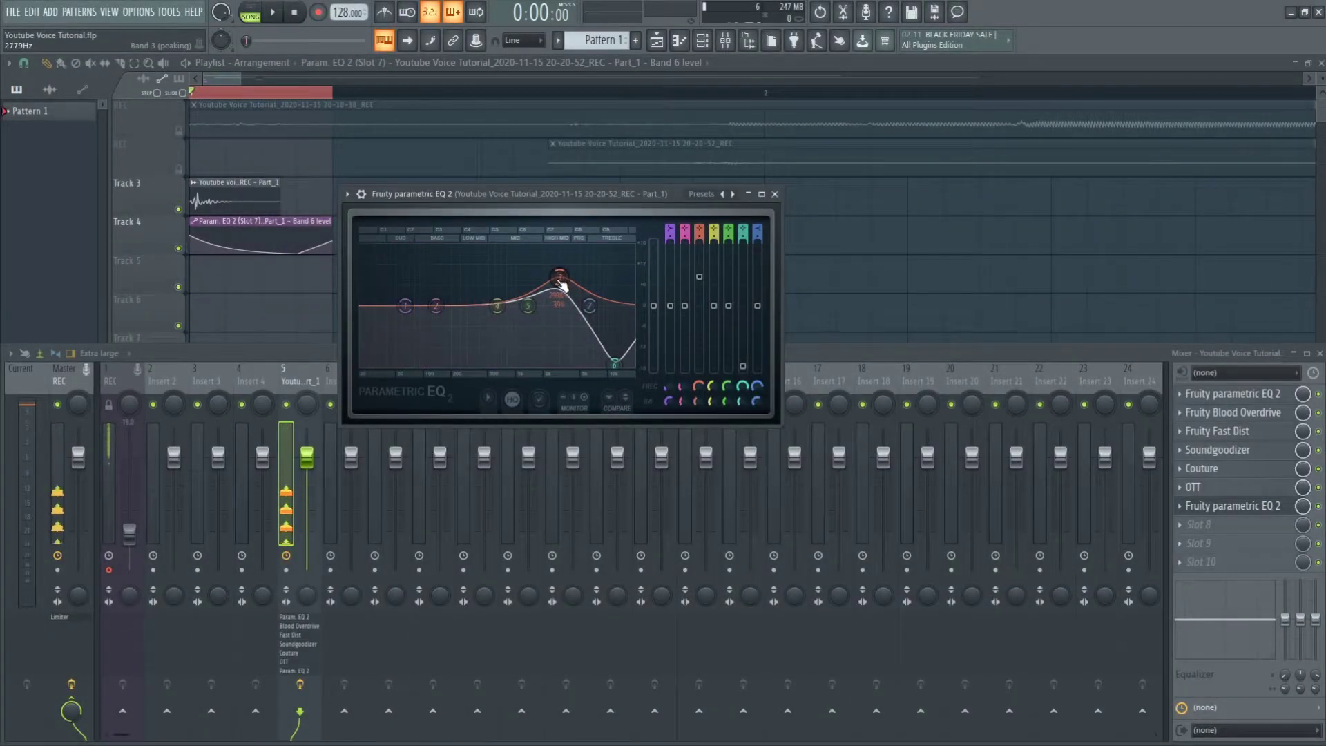
{"action": "left_click_drag", "start_coordinate": [562, 278], "coordinate": [558, 320]}
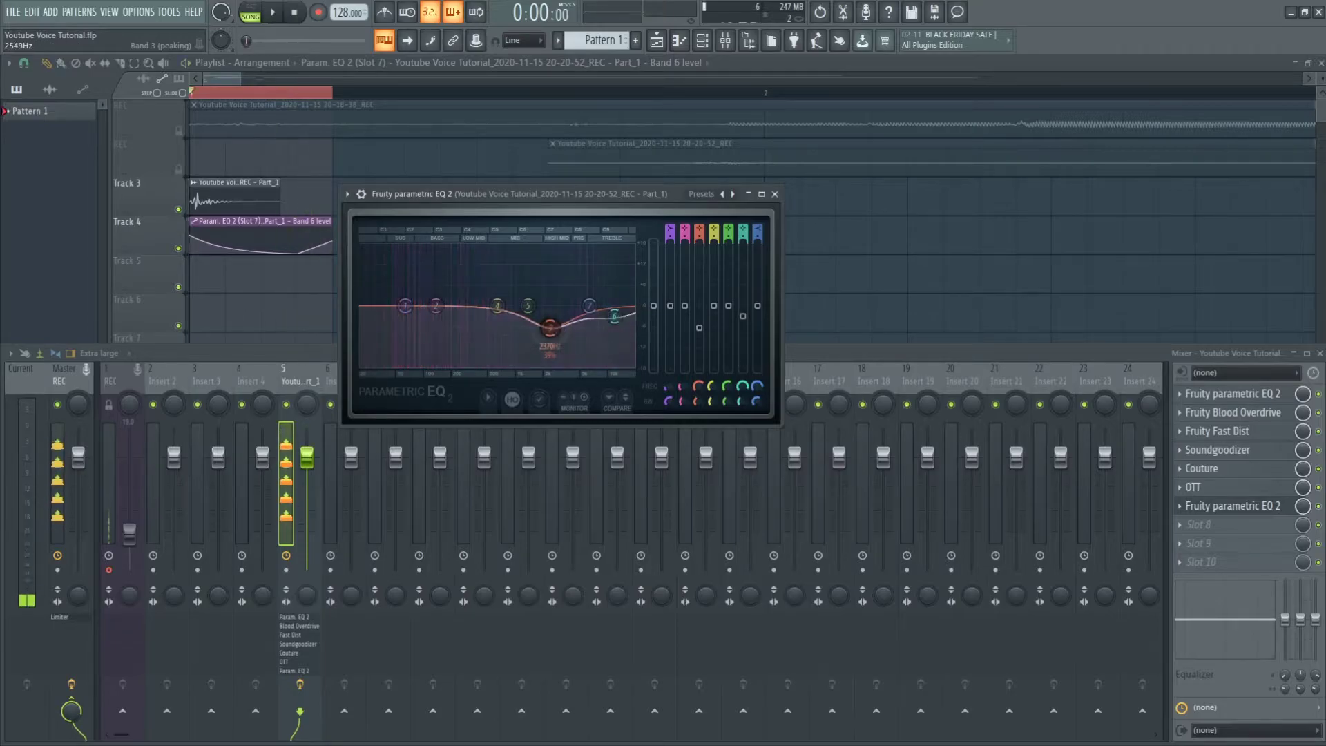
{"action": "left_click_drag", "start_coordinate": [551, 327], "coordinate": [553, 333]}
{"action": "key", "text": "space"}
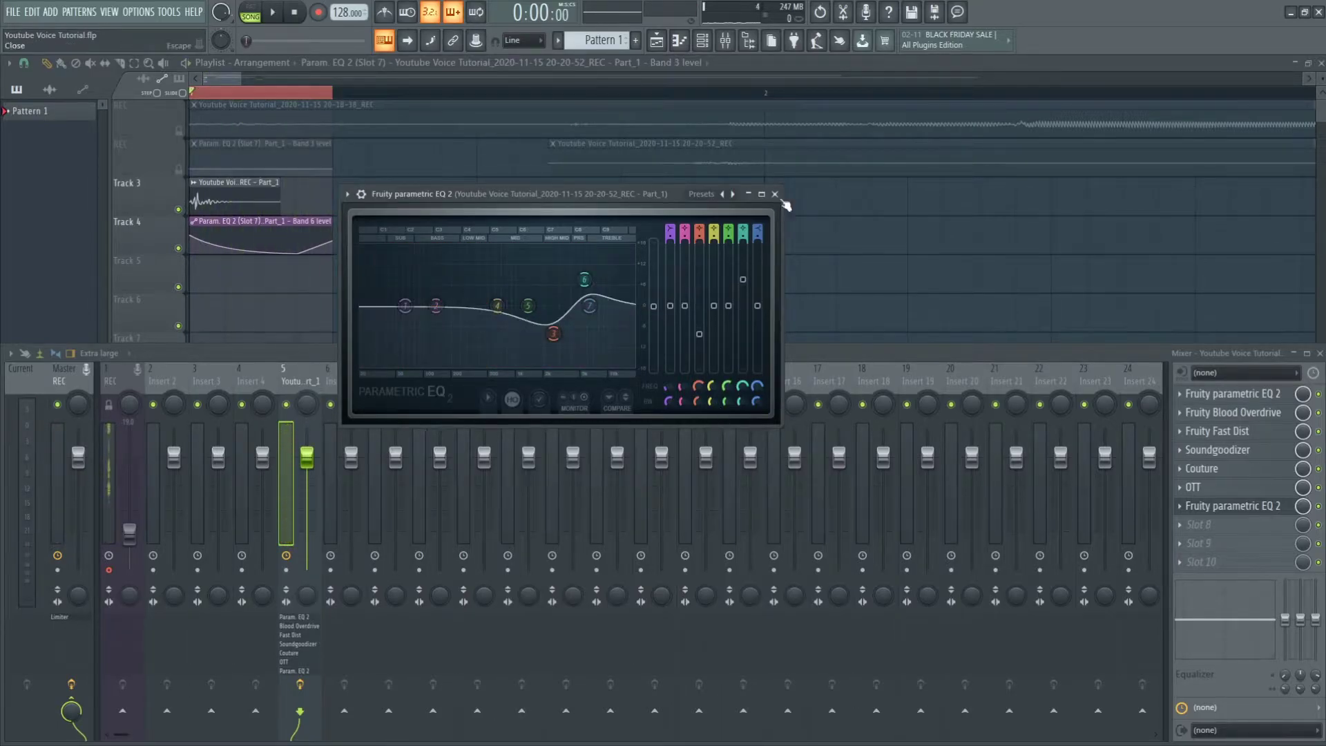
- Place the band 3 level automation clip on Track 5, curved into a dip that rises at the end, and audition the loop
{"action": "key", "text": "F12"}
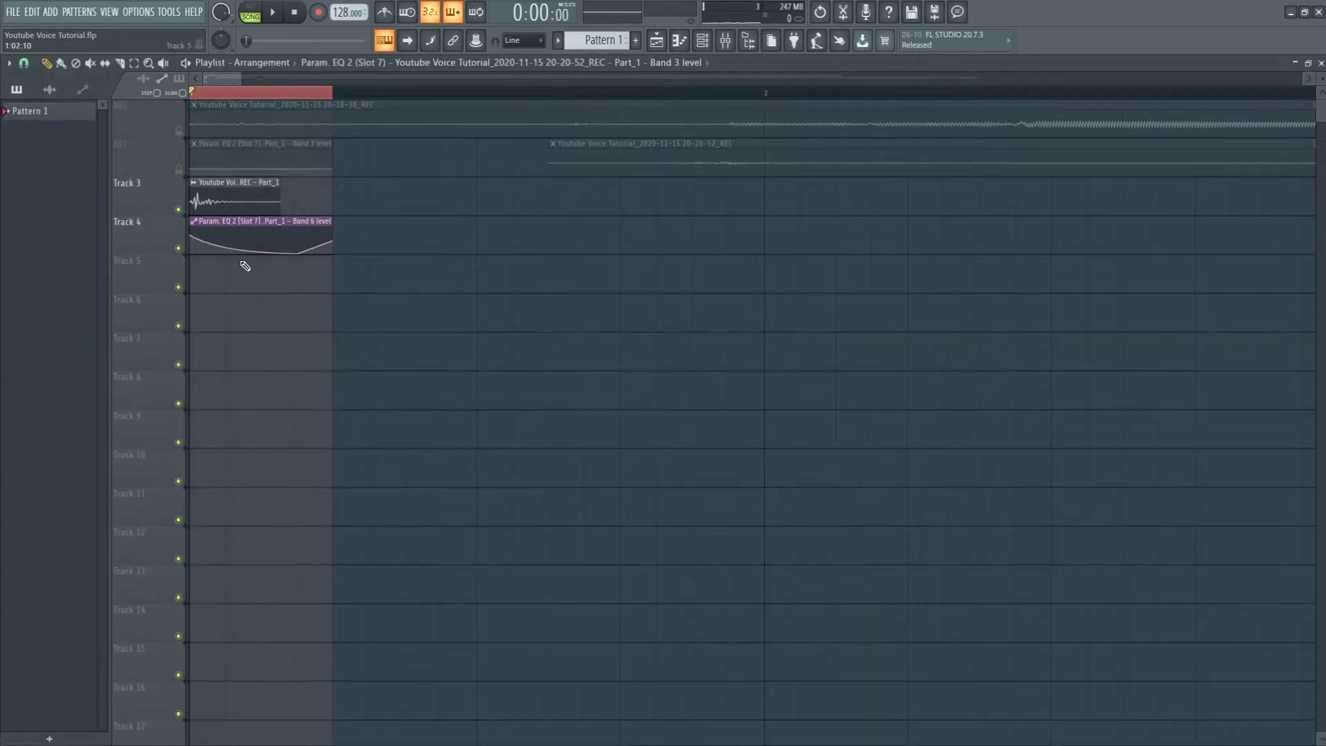
{"action": "left_click_drag", "start_coordinate": [237, 163], "coordinate": [186, 281]}
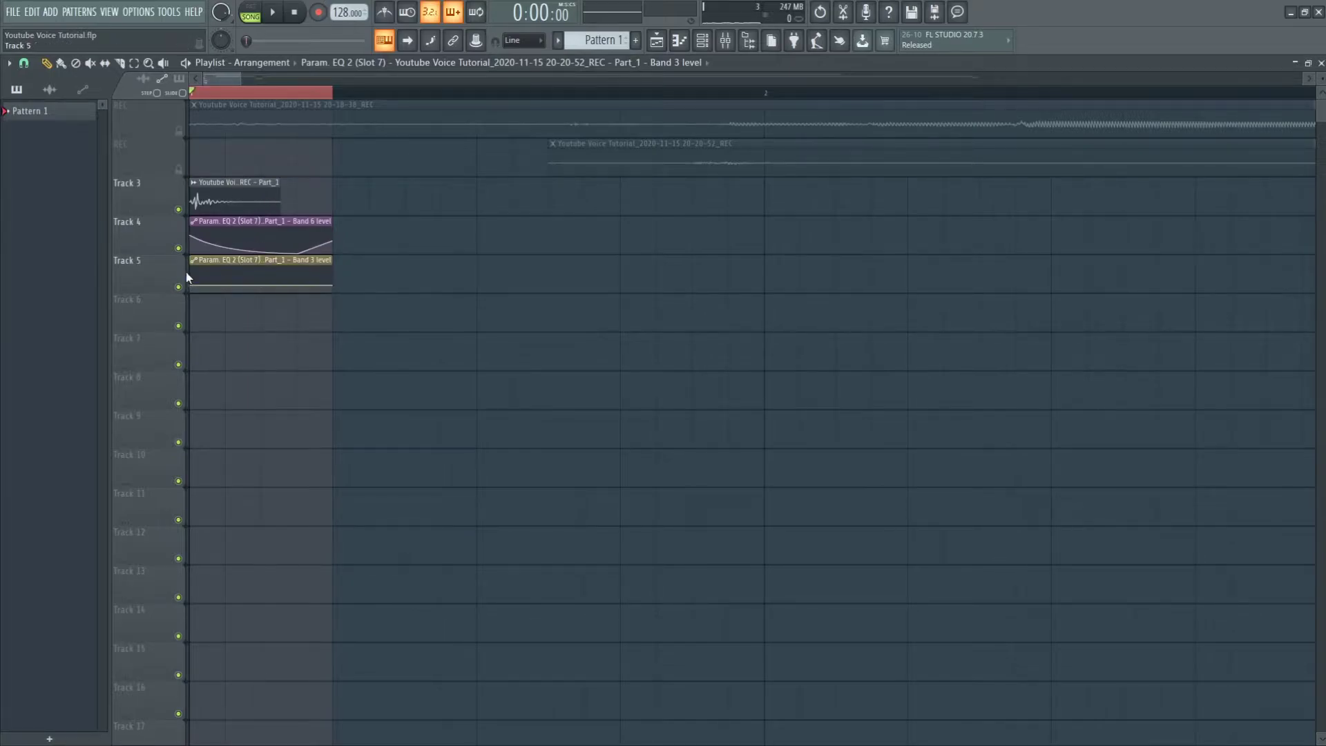
{"action": "scroll", "coordinate": [194, 282], "scroll_direction": "up", "scroll_amount": 3}
{"action": "key", "text": "space"}
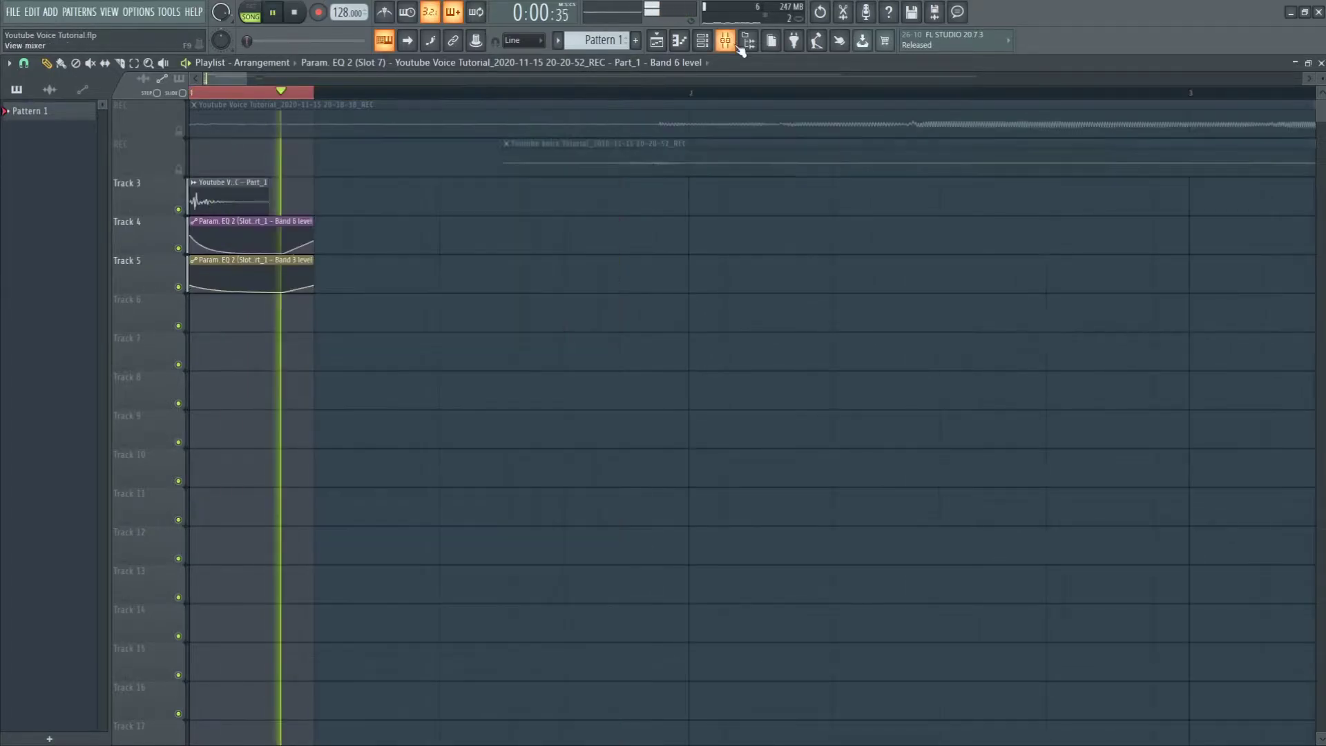
{"action": "scroll", "coordinate": [325, 290], "scroll_direction": "down", "scroll_amount": 3}
{"action": "key", "text": "F9"}
{"action": "key", "text": "space"}
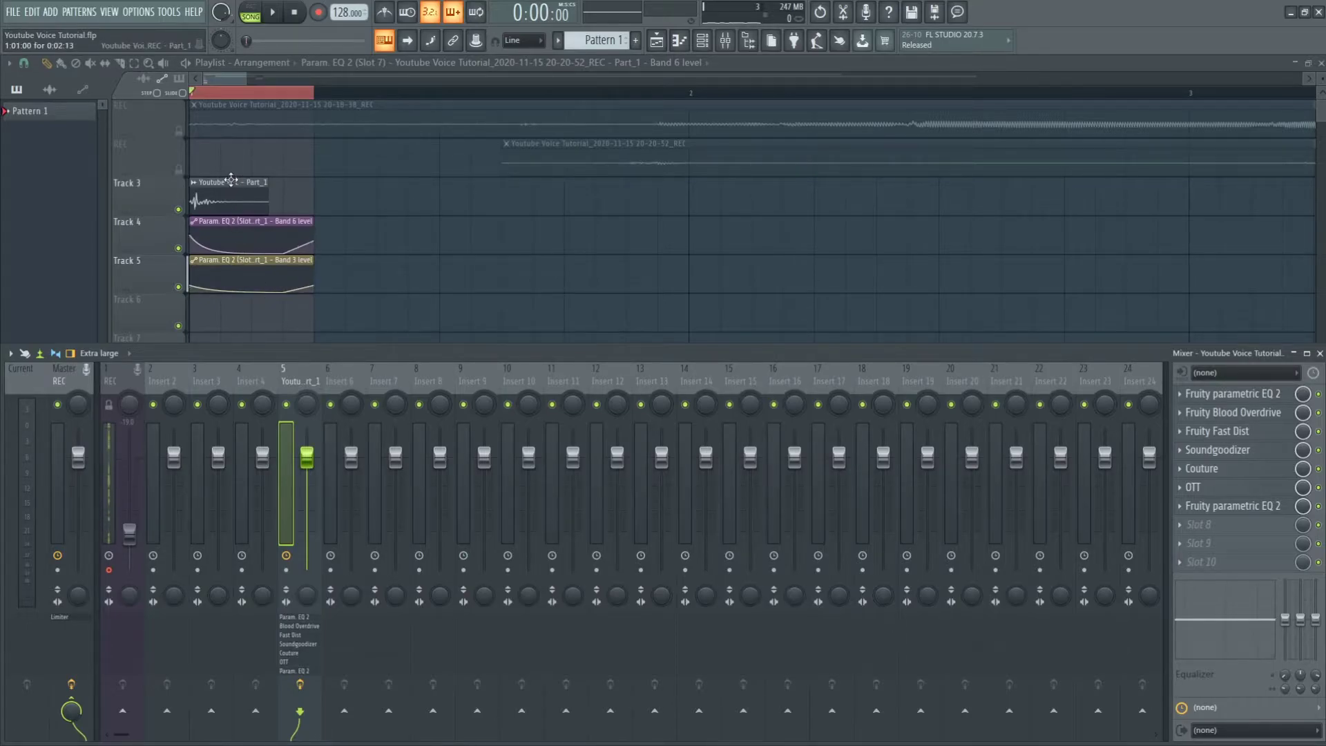
{"action": "key", "text": "F9"}
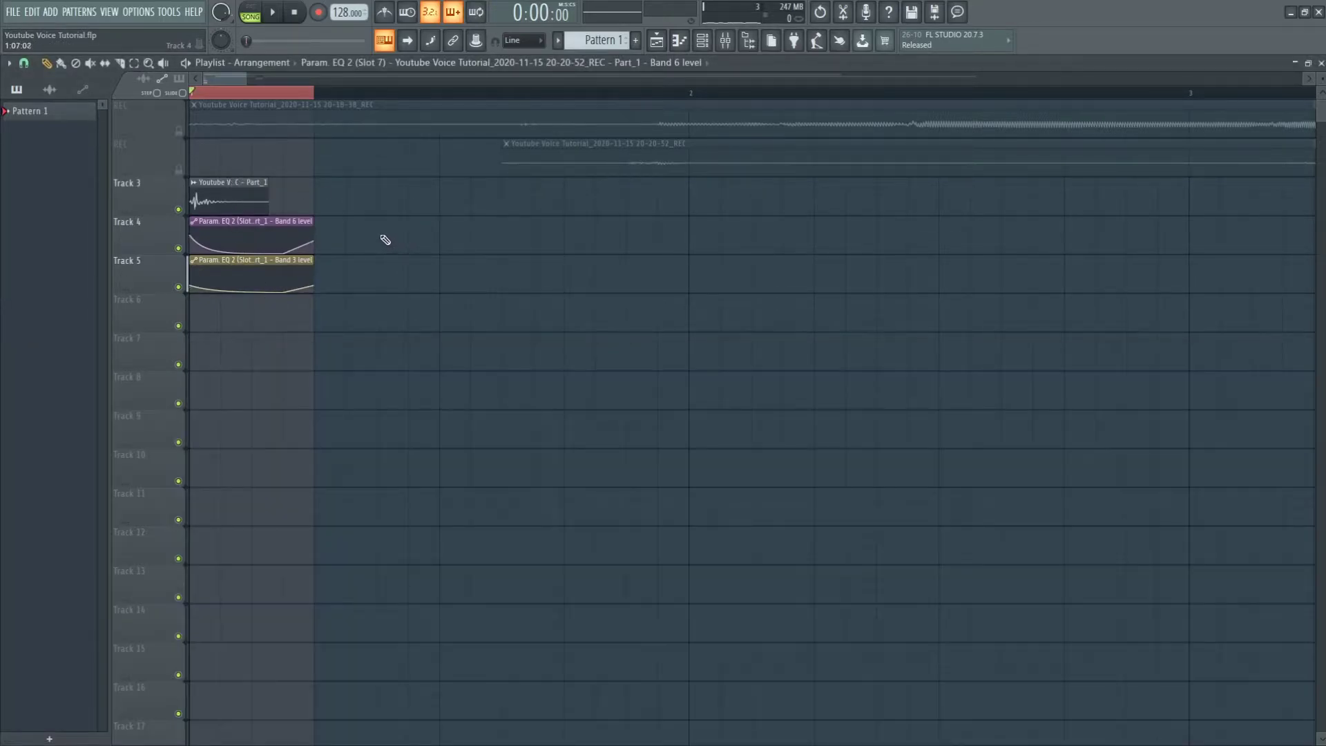
- Load Edison in slot 5 of the Master track and record the processed loop in On Play mode
{"action": "left_click", "coordinate": [725, 40]}
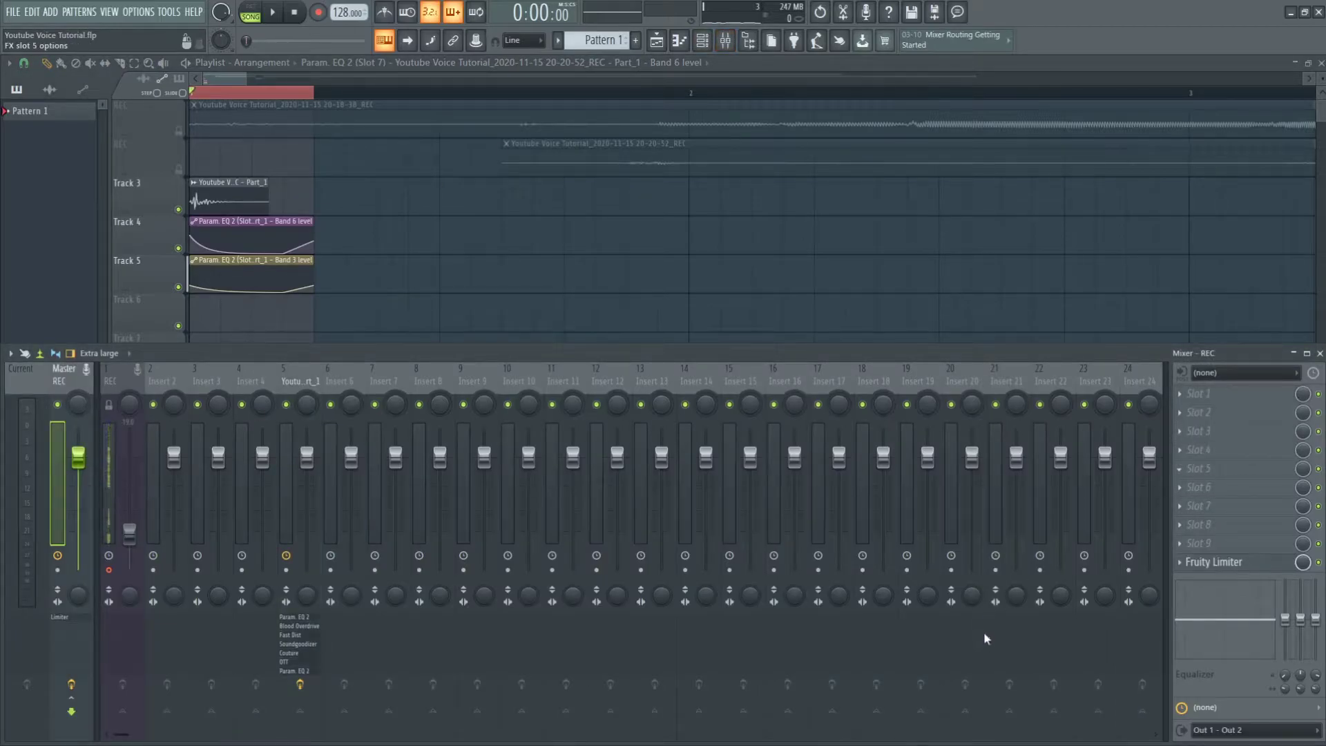
{"action": "key", "text": "ctrl+e"}
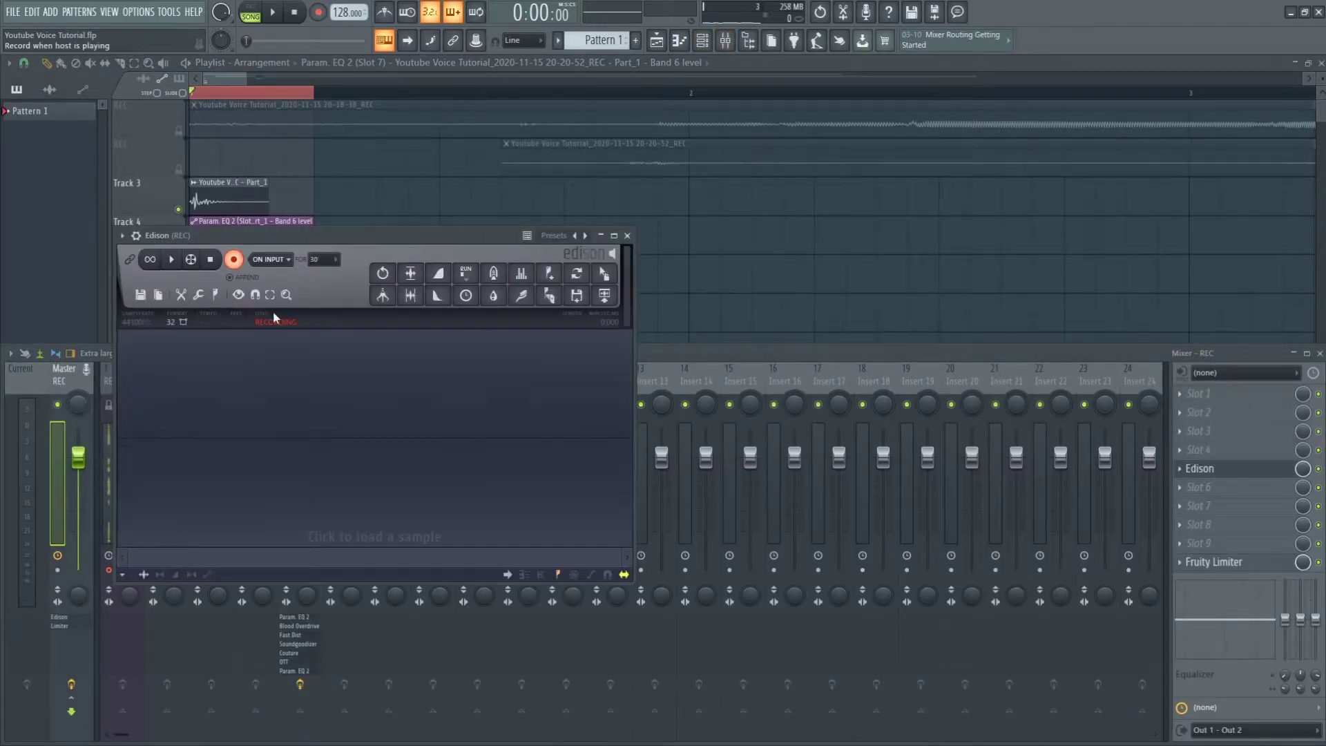
{"action": "left_click", "coordinate": [275, 13]}
{"action": "left_click", "coordinate": [274, 13]}
{"action": "left_click", "coordinate": [234, 260]}
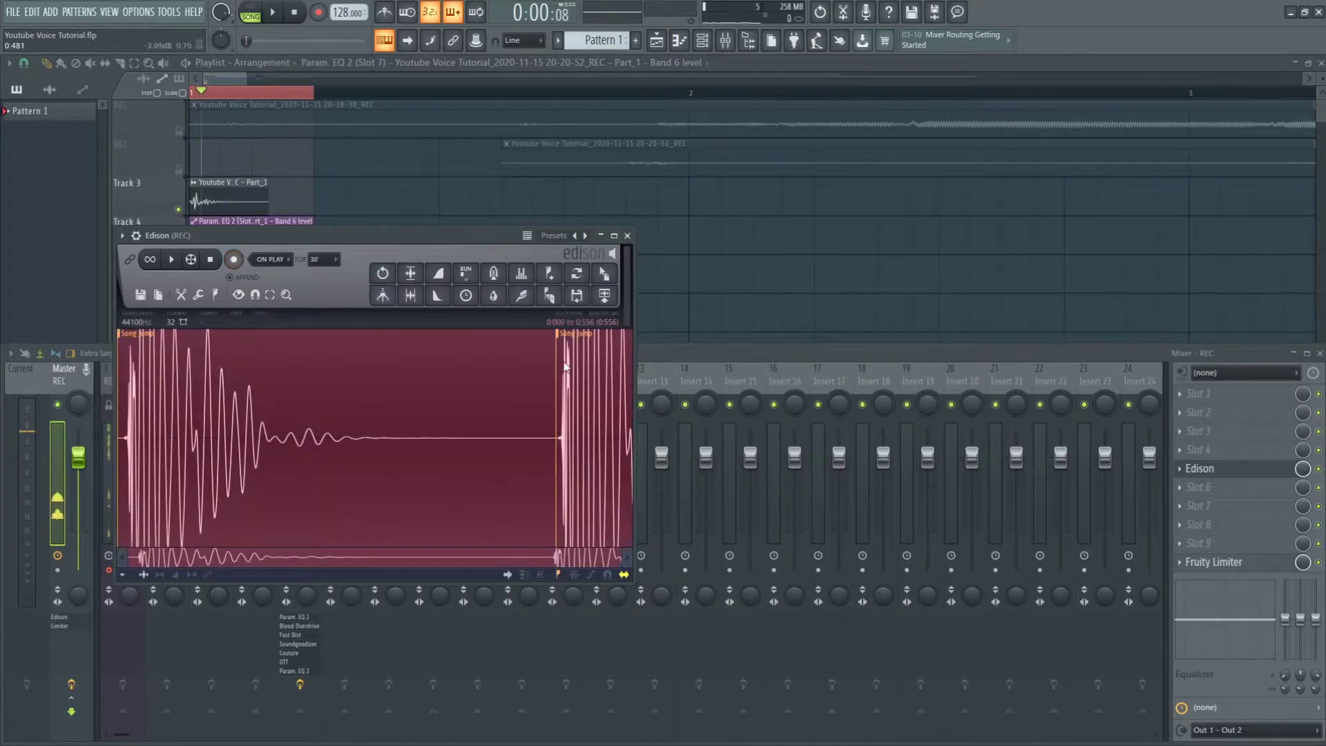
- Delete the repeated hit at the end of the Edison recording and the short gap before the first hit
{"action": "left_click_drag", "start_coordinate": [542, 414], "coordinate": [829, 449]}
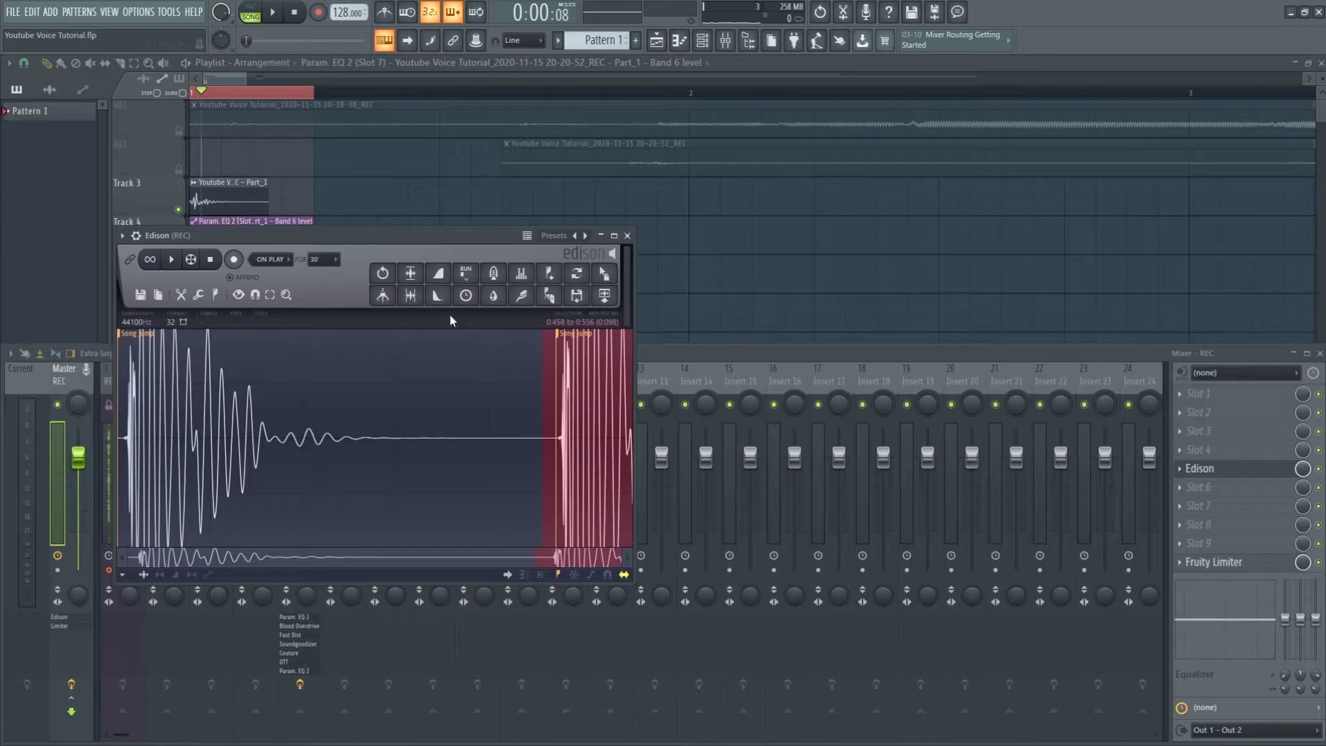
{"action": "key", "text": "Delete"}
{"action": "left_click_drag", "start_coordinate": [141, 444], "coordinate": [119, 444]}
{"action": "left_click", "coordinate": [386, 301]}
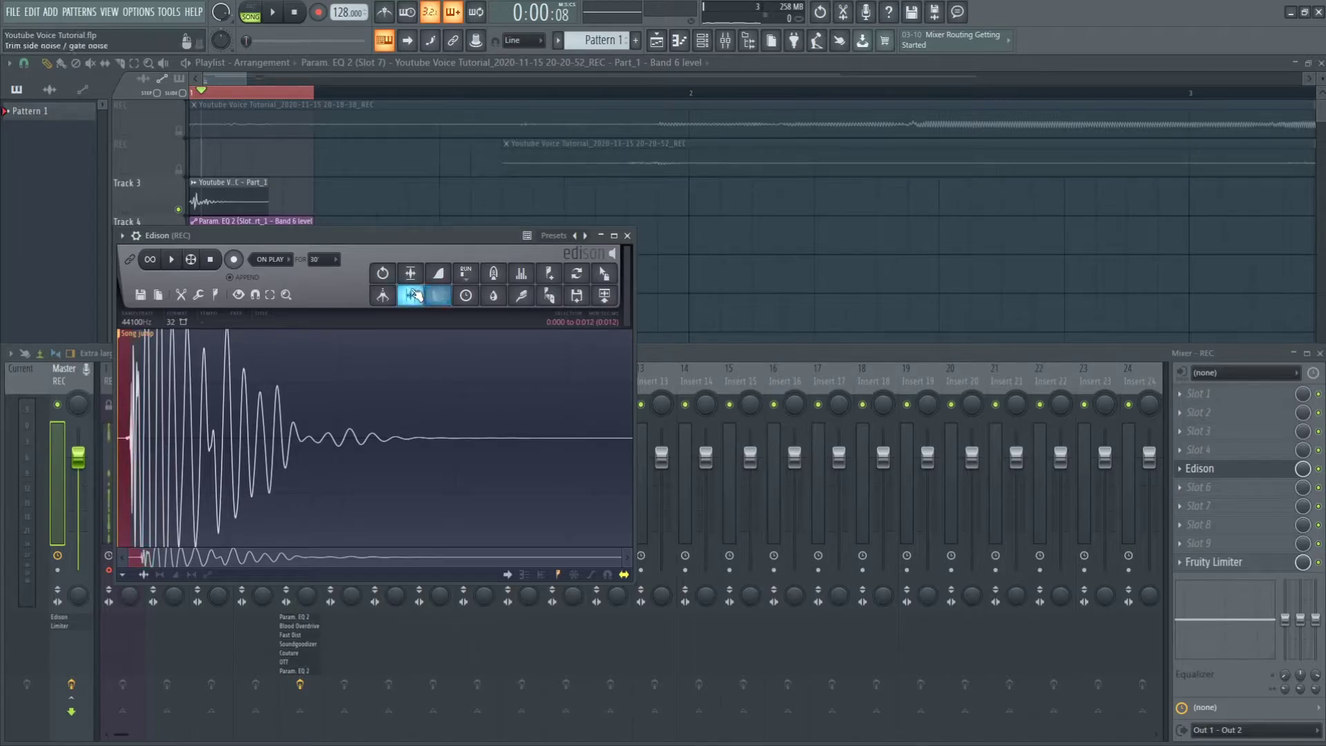
{"action": "key", "text": "Delete"}
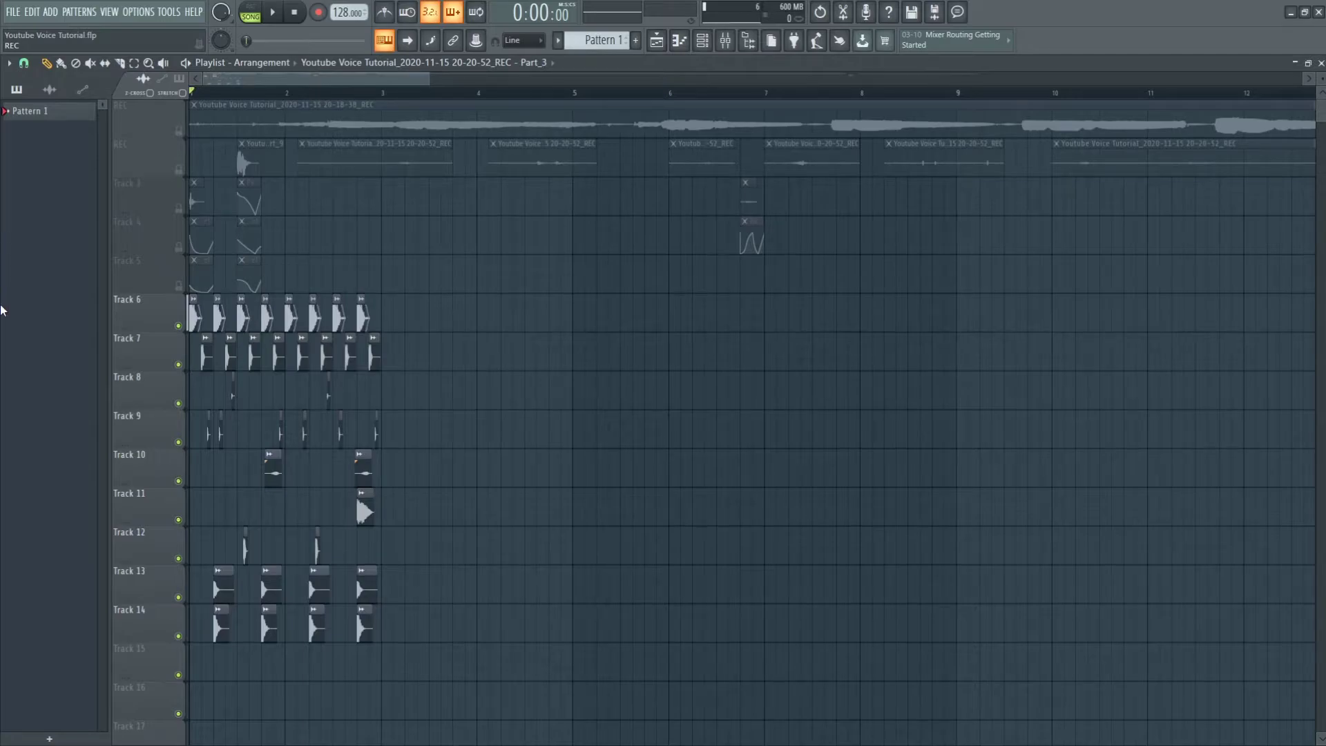
{"action": "scroll", "coordinate": [2, 311], "scroll_direction": "up", "scroll_amount": 4}
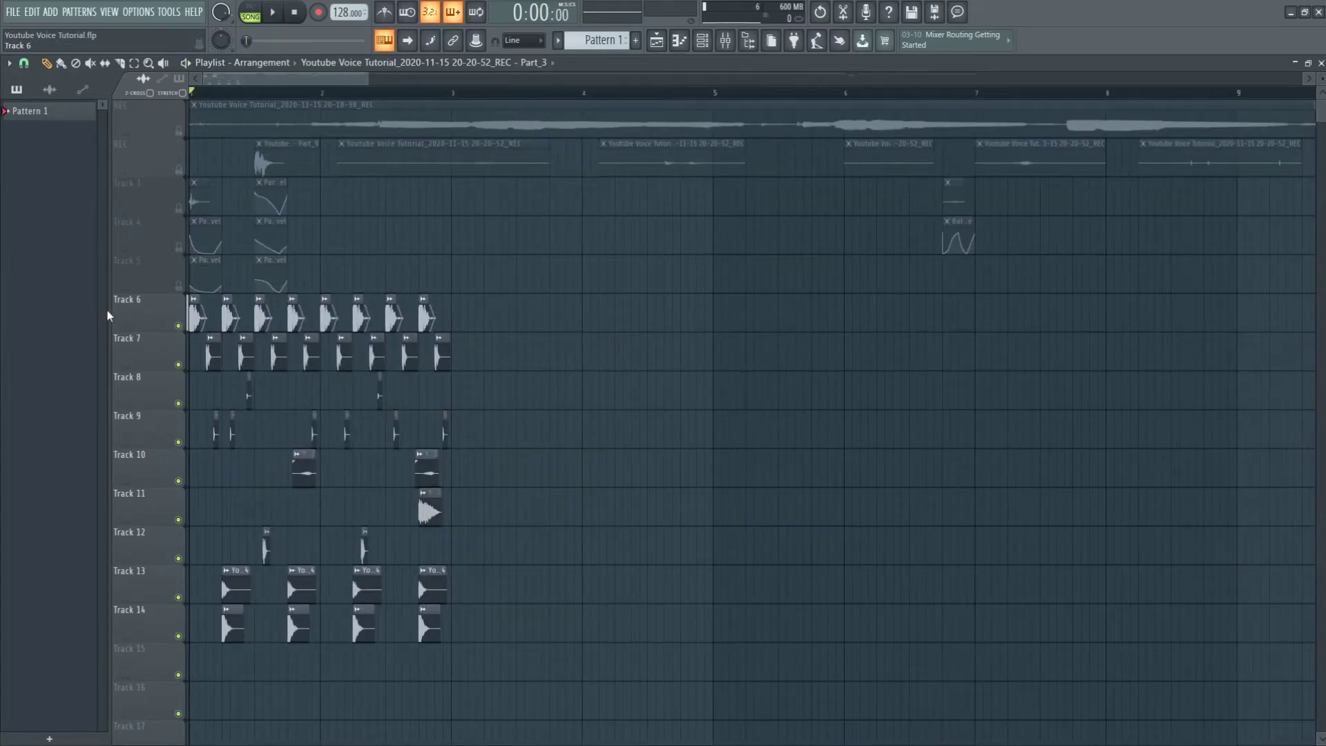
{"action": "scroll", "coordinate": [136, 194], "scroll_direction": "down", "scroll_amount": 6}
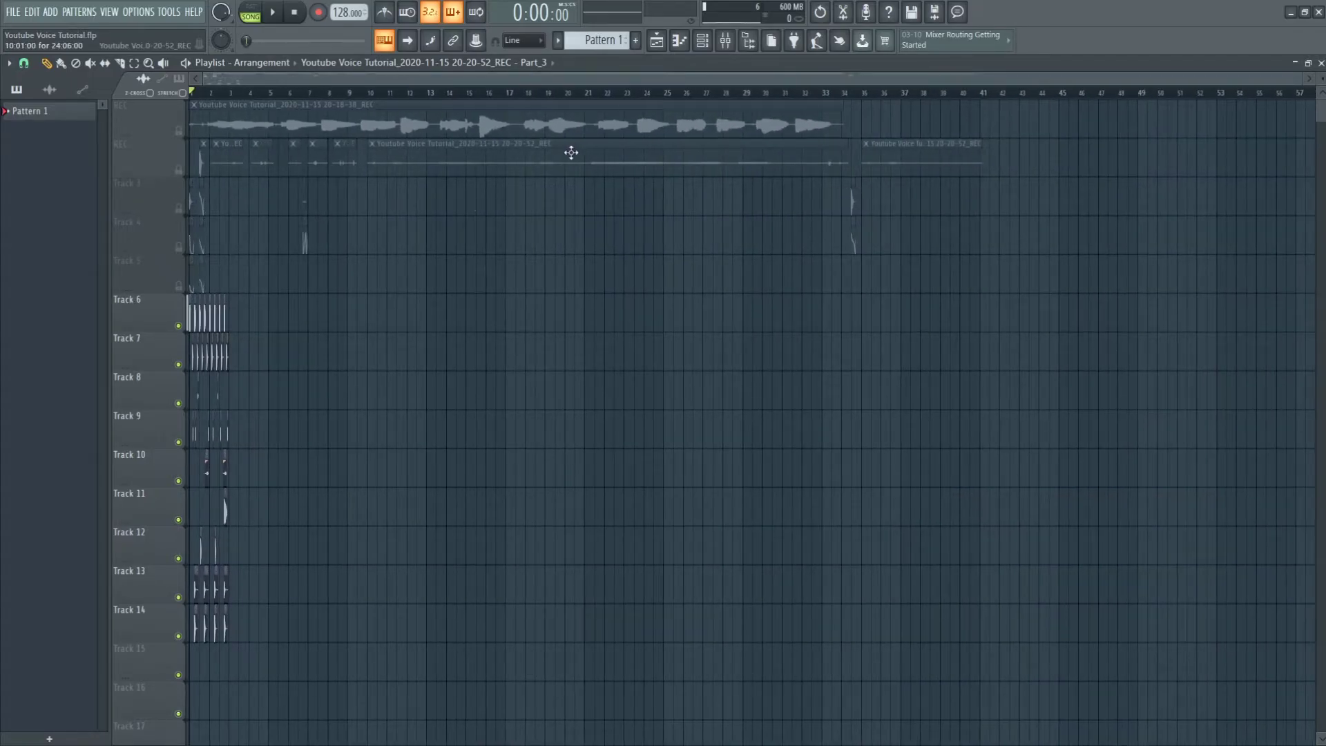
{"action": "left_click", "coordinate": [180, 169]}
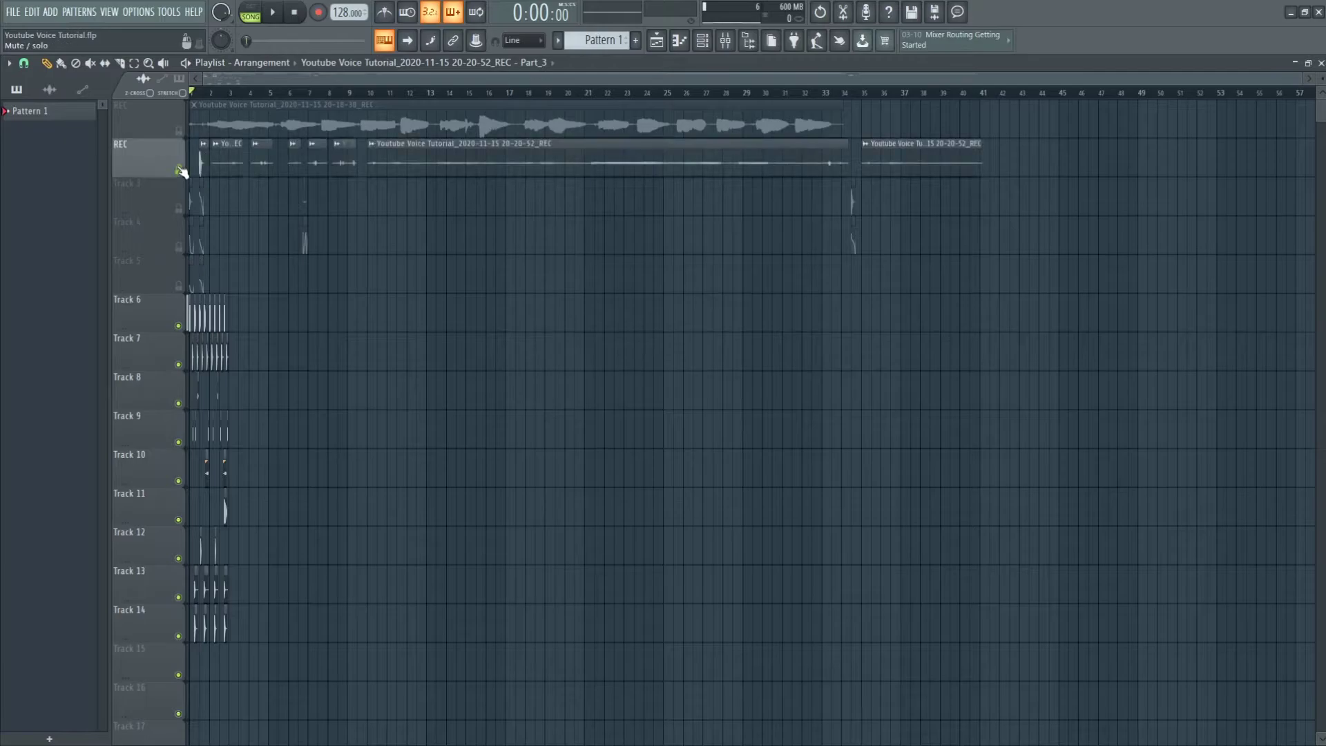
{"action": "left_click_drag", "start_coordinate": [602, 161], "coordinate": [442, 163]}
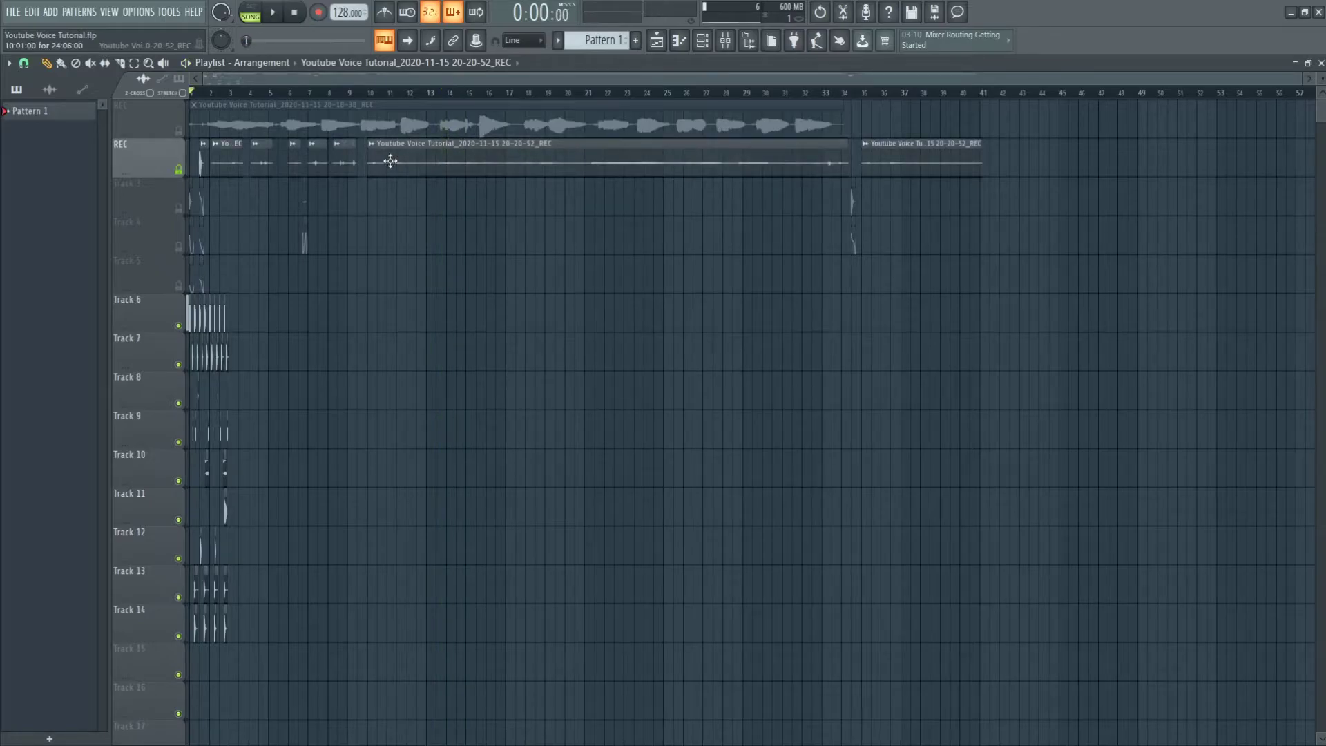
{"action": "left_click", "coordinate": [865, 157]}
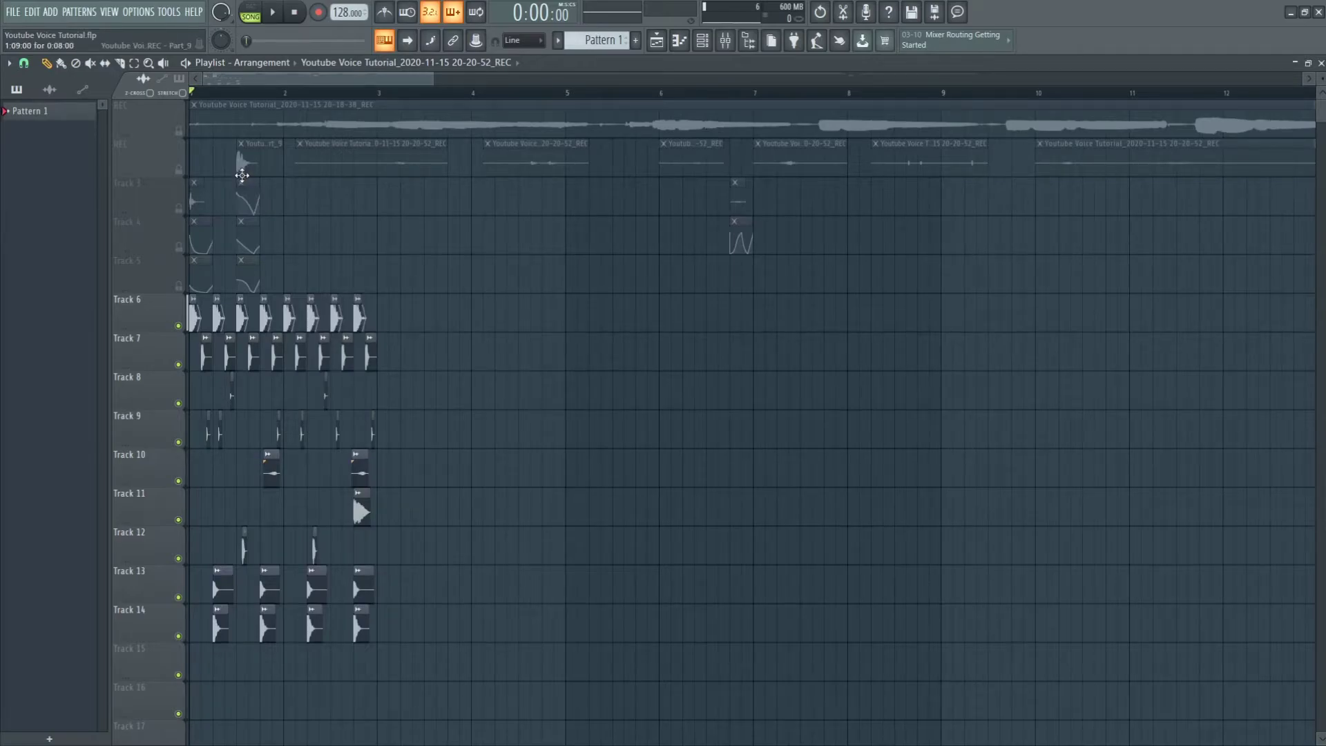
- Enable the first REC track, solo it, and audition the start of the long vocal recording
{"action": "left_click", "coordinate": [180, 131]}
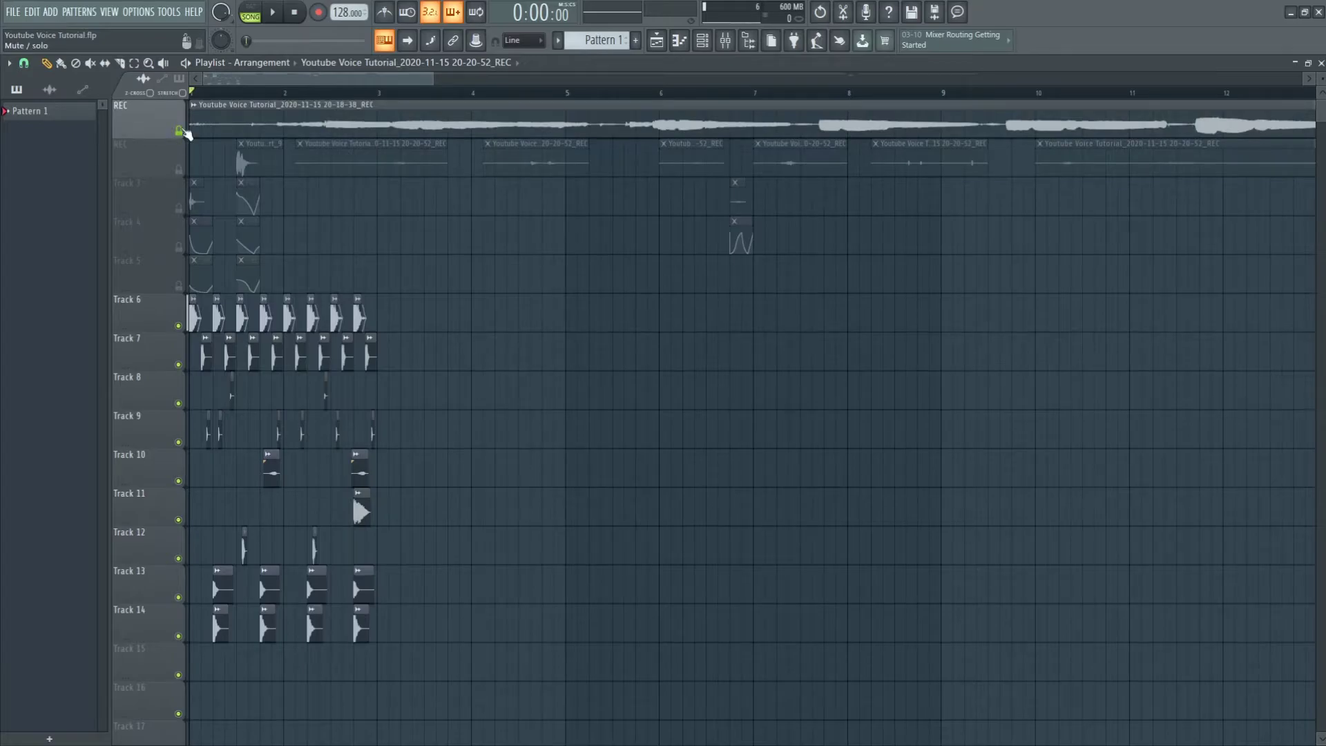
{"action": "scroll", "coordinate": [152, 150], "scroll_direction": "down", "scroll_amount": 3}
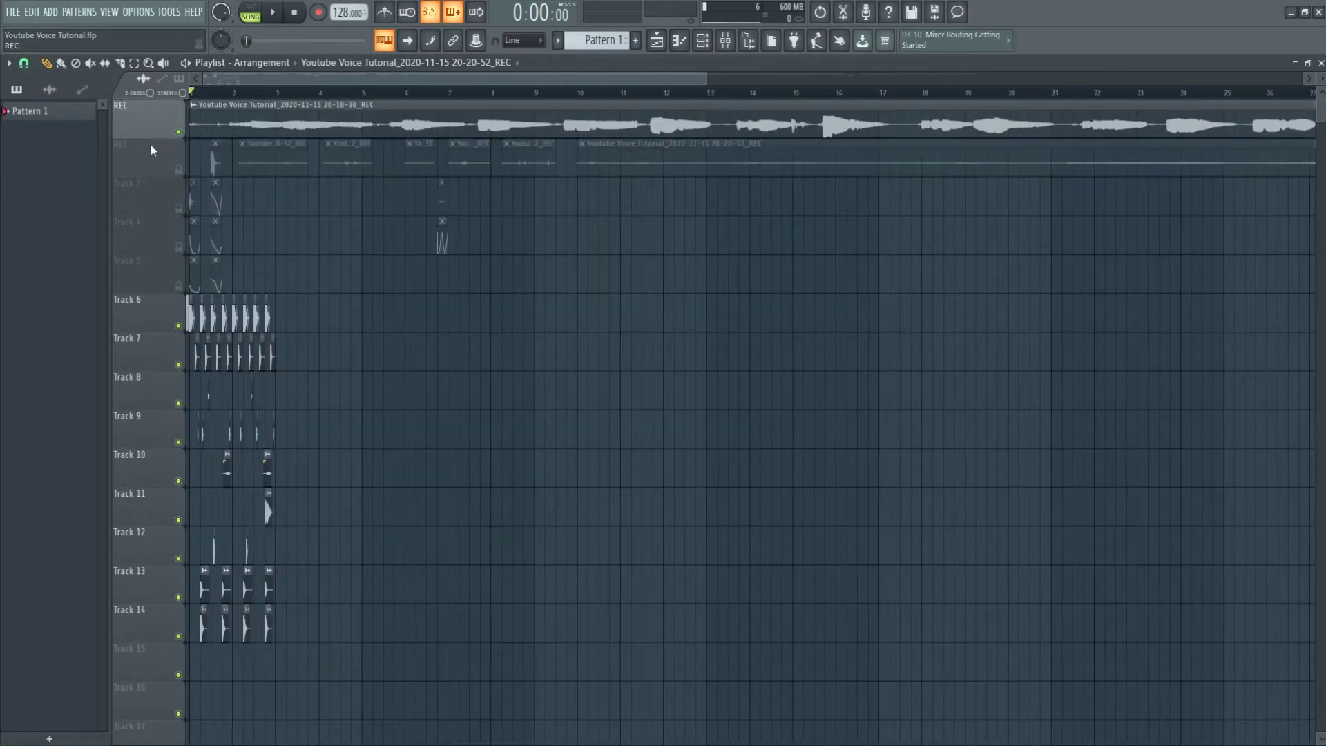
{"action": "scroll", "coordinate": [179, 139], "scroll_direction": "up", "scroll_amount": 2}
{"action": "key", "text": "space"}
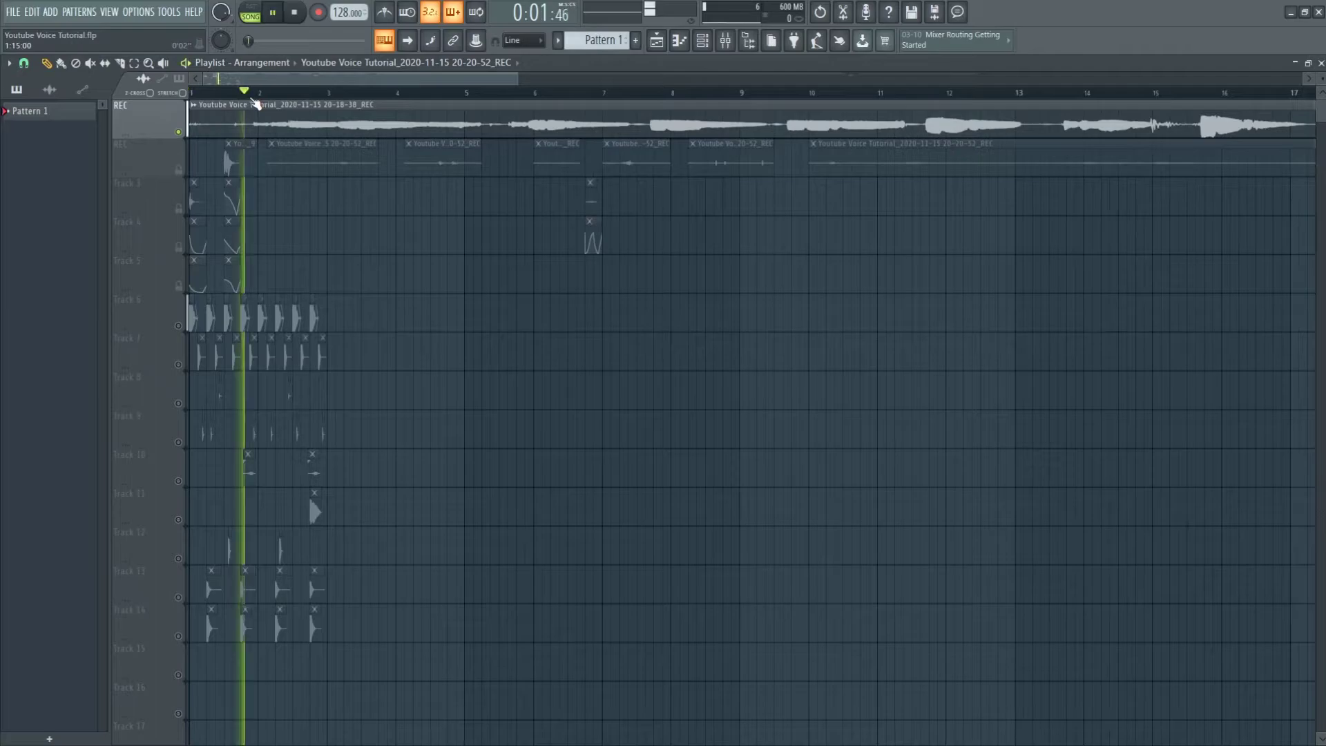
{"action": "scroll", "coordinate": [148, 139], "scroll_direction": "up", "scroll_amount": 3}
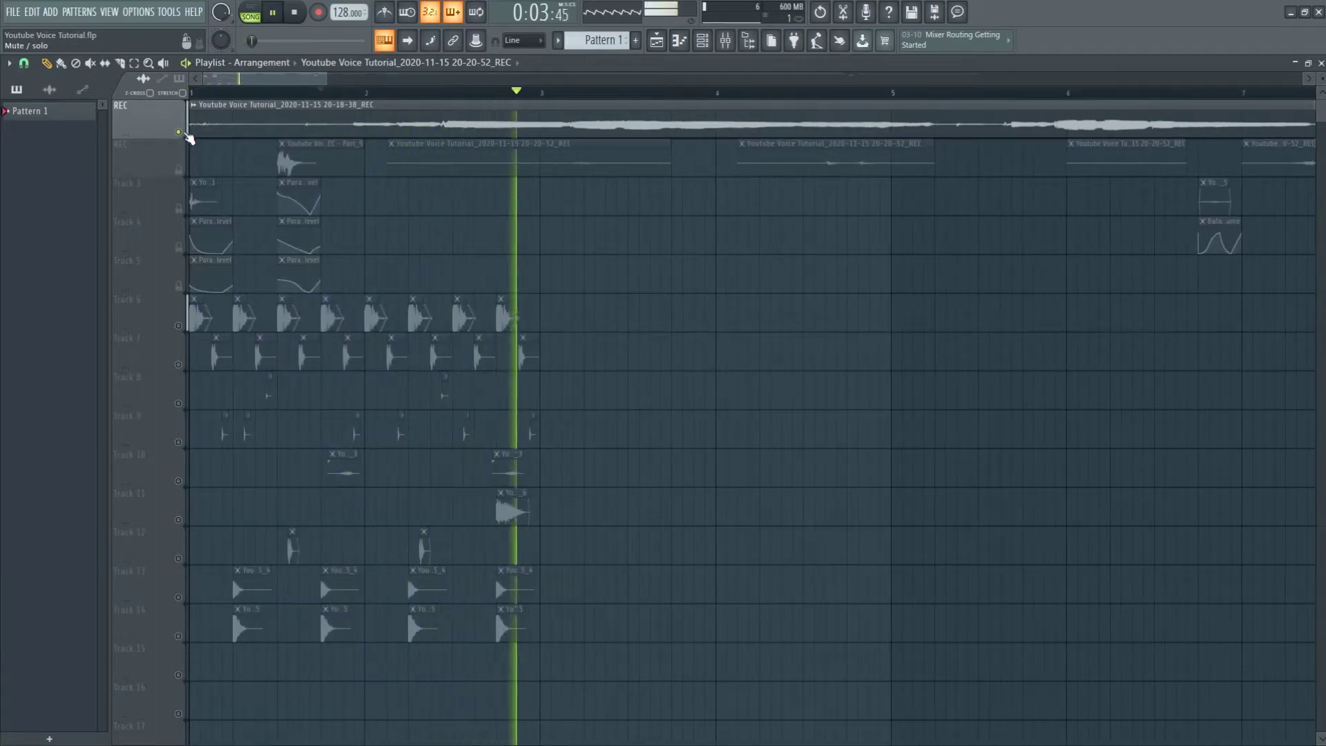
{"action": "key", "text": "space"}
{"action": "scroll", "coordinate": [125, 102], "scroll_direction": "down", "scroll_amount": 2}
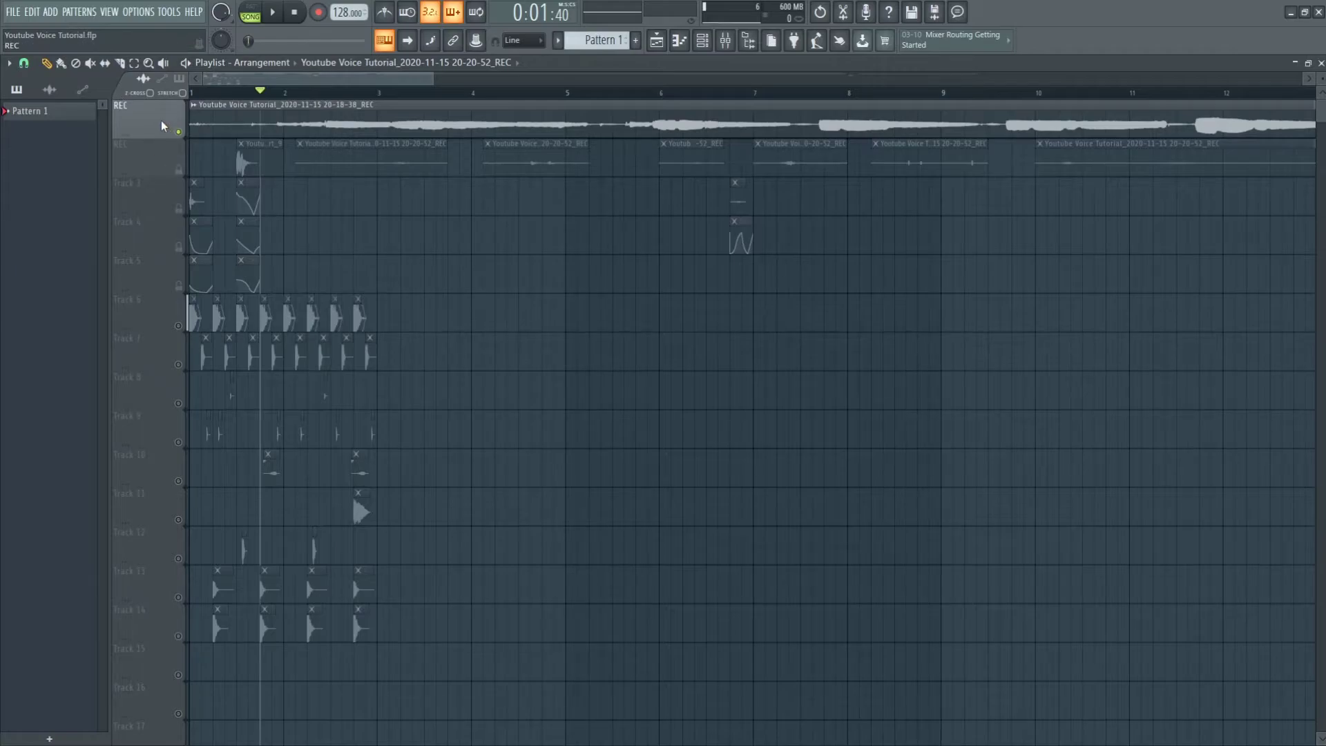
- Set the long recording's declicking mode to Generic (bleeding) and trim its clip's start to shortly before bar 2
{"action": "scroll", "coordinate": [160, 120], "scroll_direction": "up", "scroll_amount": 2}
{"action": "left_click", "coordinate": [277, 104]}
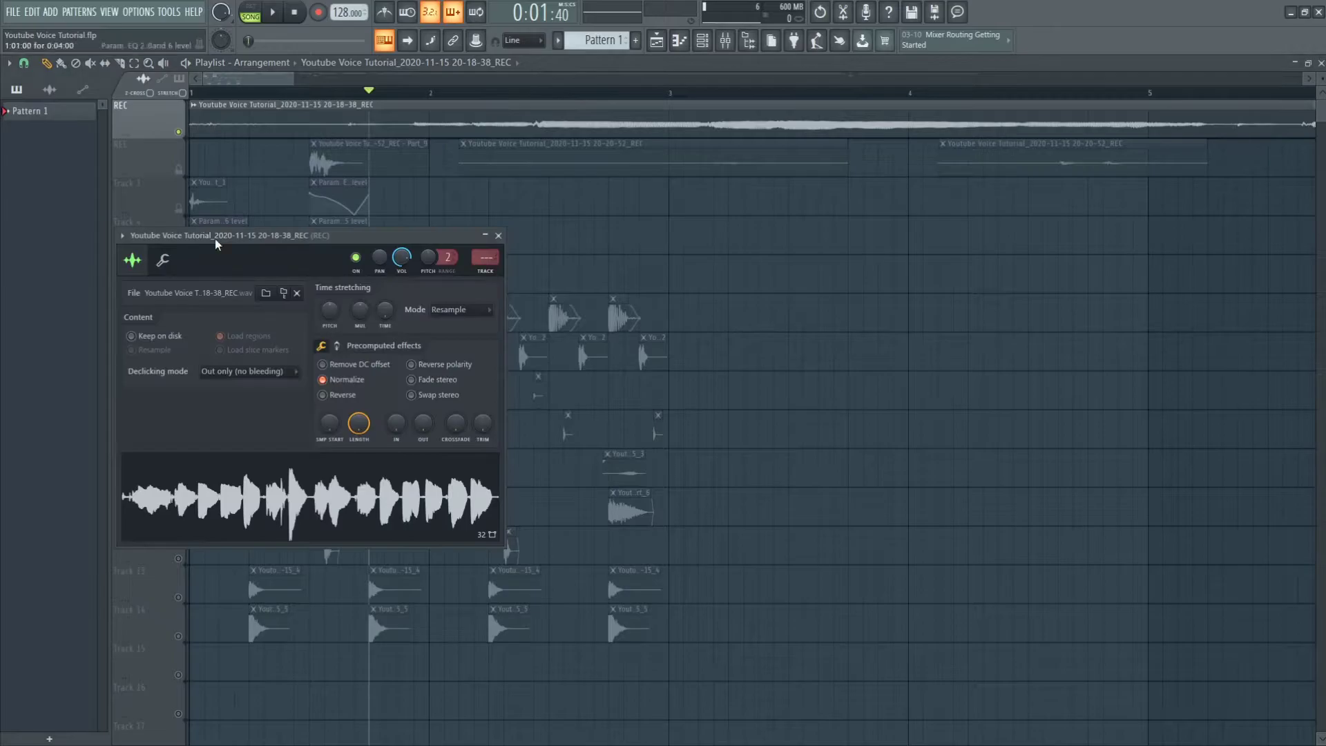
{"action": "left_click", "coordinate": [498, 235]}
{"action": "left_click_drag", "start_coordinate": [191, 132], "coordinate": [401, 135]}
{"action": "left_click", "coordinate": [442, 105]}
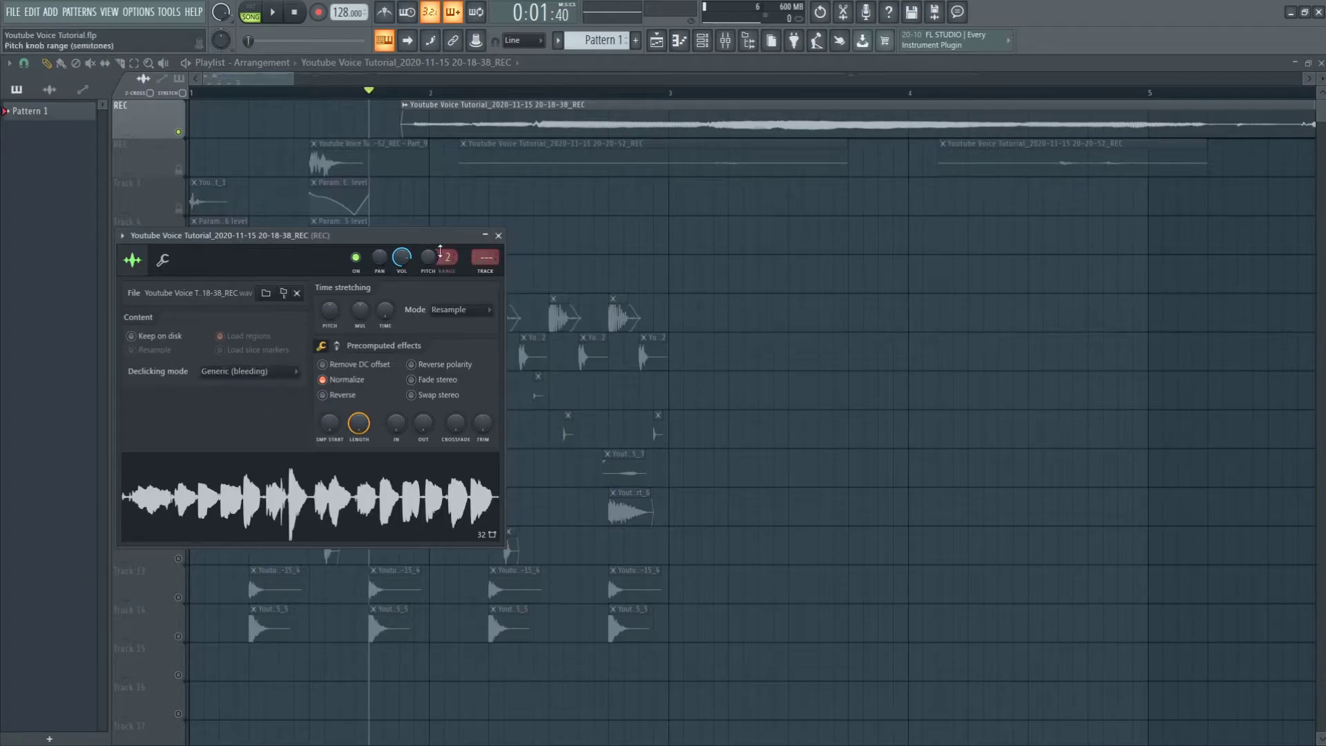
{"action": "key", "text": "Escape"}
- Examine and play back the trimmed start of the vocal recording
{"action": "scroll", "coordinate": [423, 138], "scroll_direction": "up", "scroll_amount": 1}
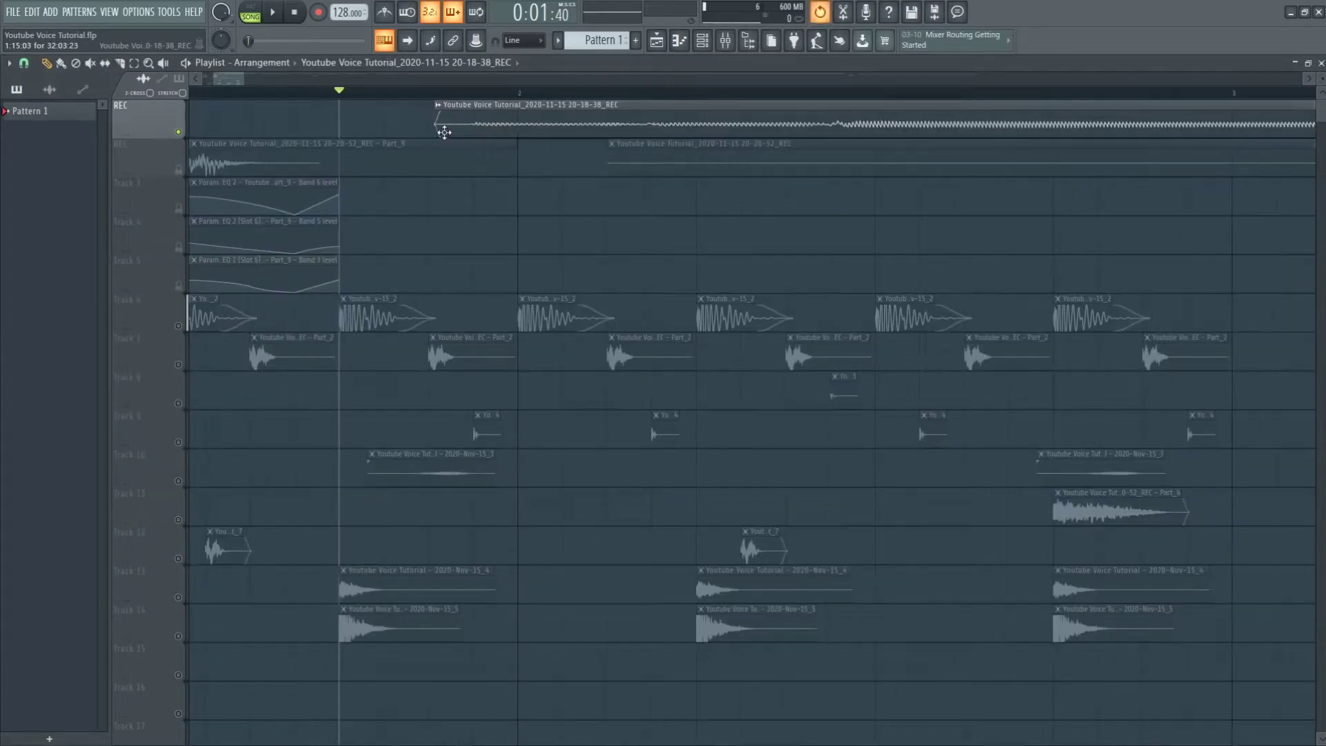
{"action": "scroll", "coordinate": [381, 137], "scroll_direction": "down", "scroll_amount": 2}
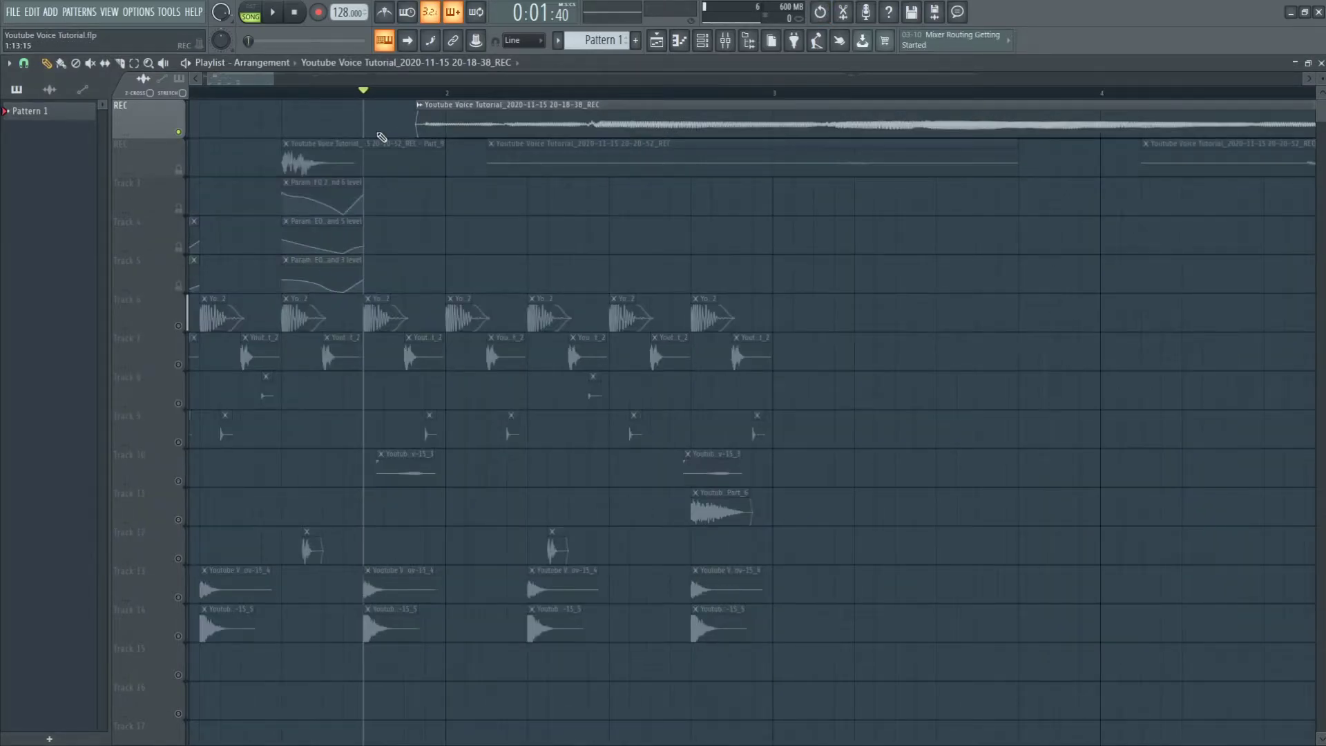
{"action": "scroll", "coordinate": [381, 137], "scroll_direction": "up", "scroll_amount": 3}
{"action": "key", "text": "space"}
{"action": "key", "text": "space"}
- Shift the whole arrangement two bars later and position the long recording clip to start just before bar 3
{"action": "scroll", "coordinate": [253, 220], "scroll_direction": "down", "scroll_amount": 4}
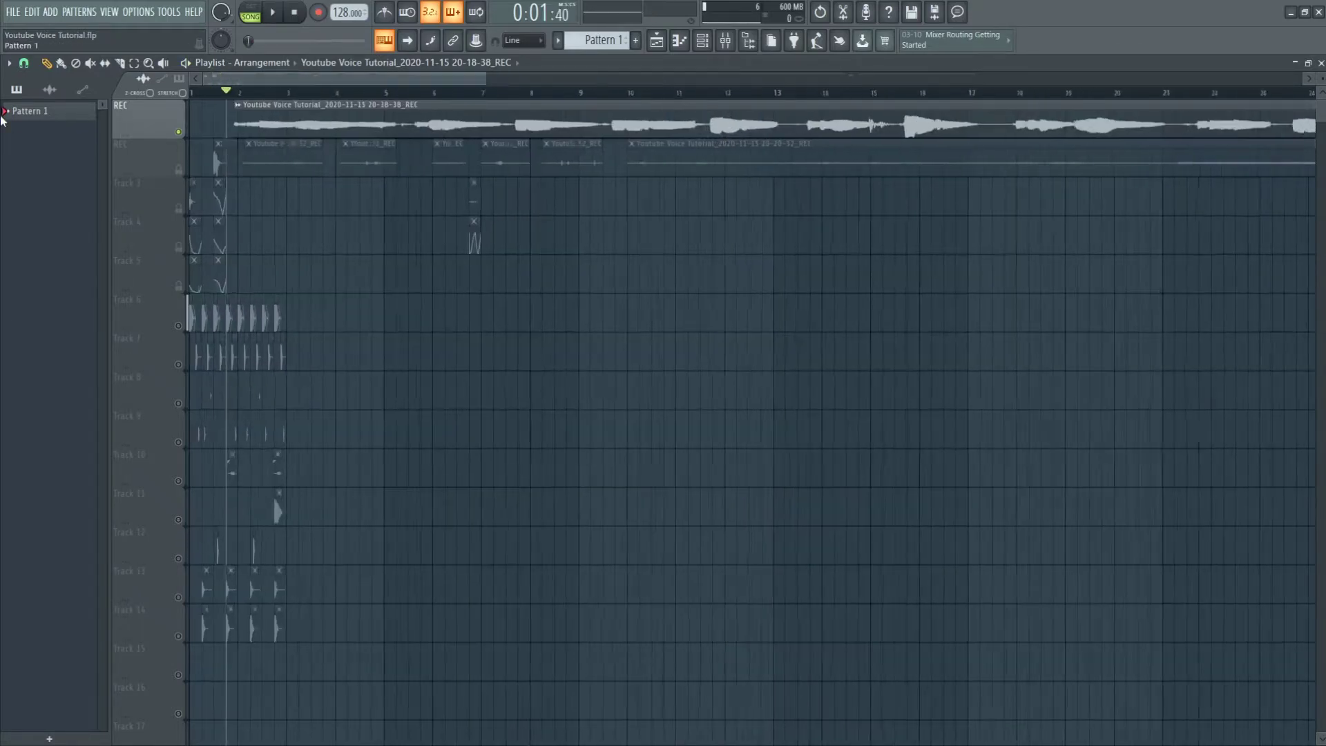
{"action": "key", "text": "ctrl+a"}
{"action": "left_click_drag", "start_coordinate": [258, 311], "coordinate": [467, 311]}
{"action": "key", "text": "ctrl+d"}
{"action": "left_click_drag", "start_coordinate": [464, 93], "coordinate": [401, 92]}
{"action": "scroll", "coordinate": [402, 118], "scroll_direction": "up", "scroll_amount": 2}
{"action": "left_click_drag", "start_coordinate": [511, 113], "coordinate": [450, 119]}
{"action": "scroll", "coordinate": [403, 117], "scroll_direction": "up", "scroll_amount": 2}
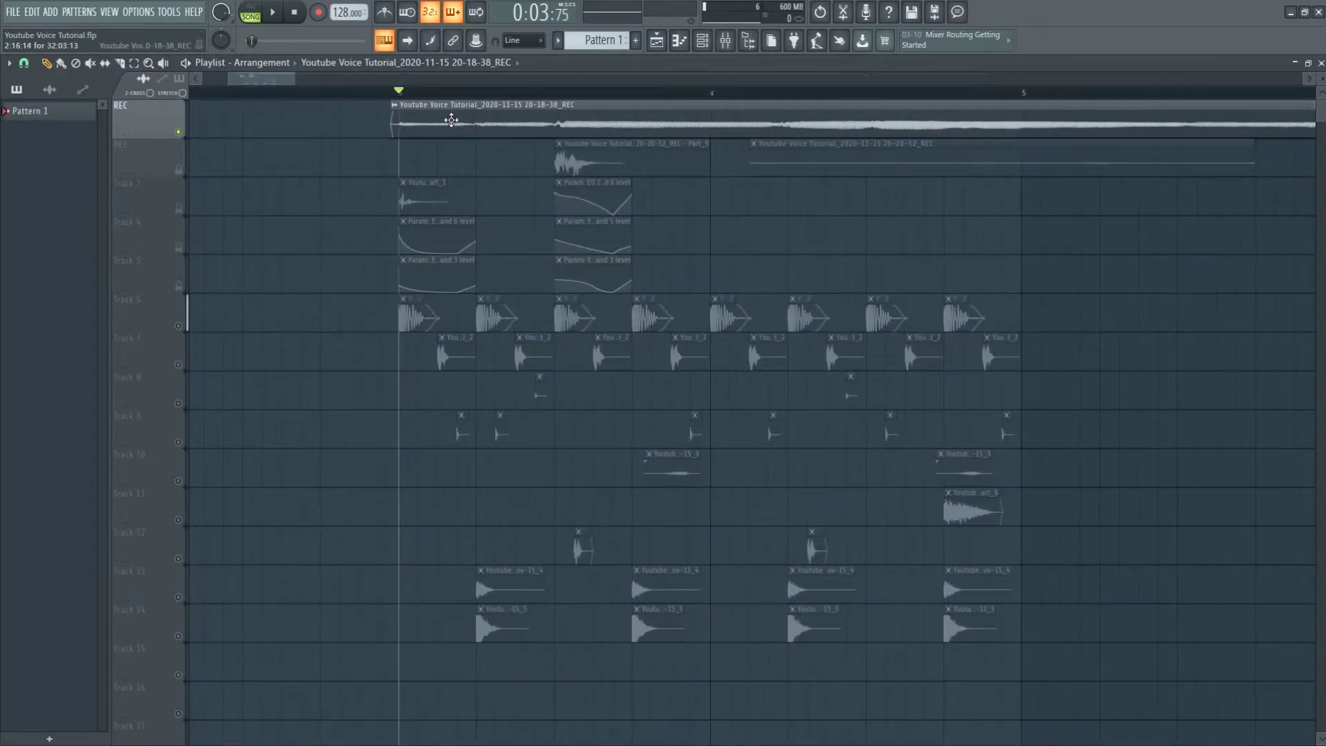
- Unsolo the REC track and move the long recording clip earlier, to start around the middle of bar 2
{"action": "right_click", "coordinate": [178, 132]}
{"action": "scroll", "coordinate": [258, 142], "scroll_direction": "down", "scroll_amount": 2}
{"action": "scroll", "coordinate": [258, 142], "scroll_direction": "down", "scroll_amount": 1}
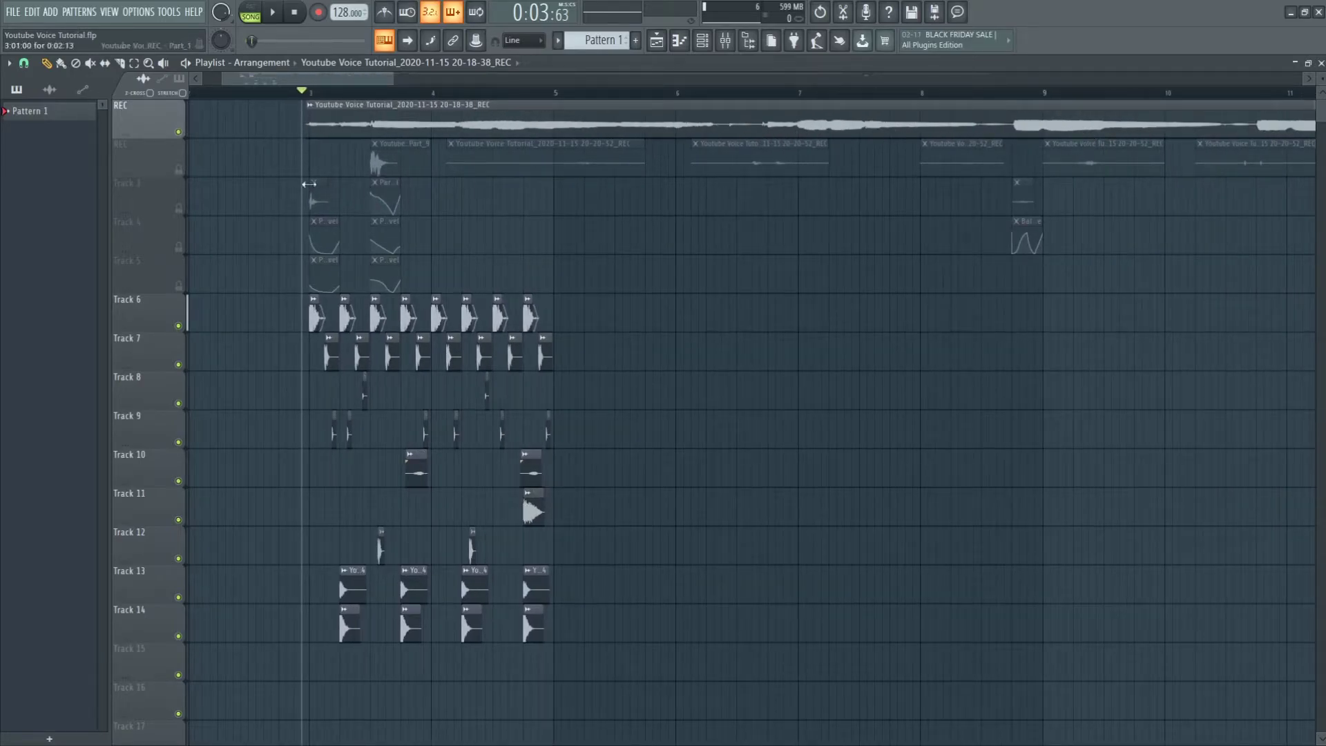
{"action": "scroll", "coordinate": [237, 178], "scroll_direction": "up", "scroll_amount": 3}
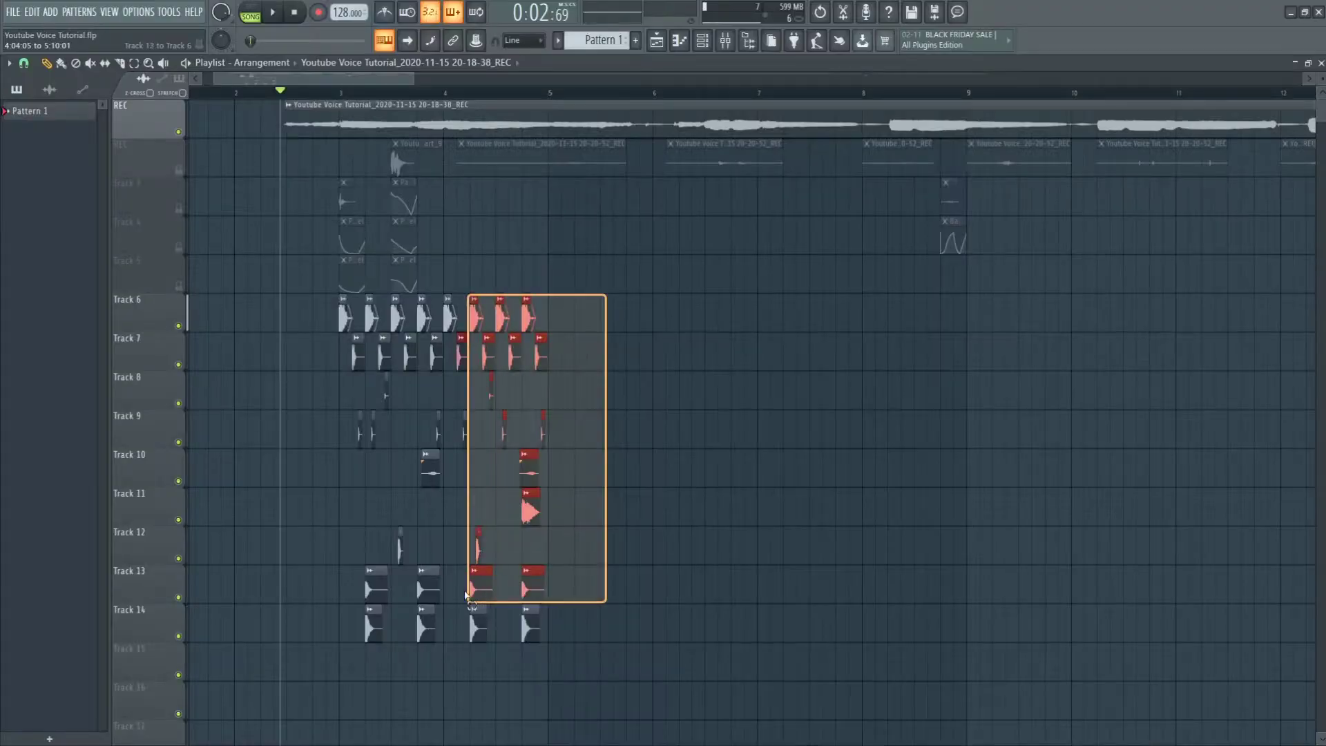
- Duplicate the two-bar loop on Tracks 6 to 14 so that it repeats up to bar 11
{"action": "left_click_drag", "start_coordinate": [465, 601], "coordinate": [319, 682]}
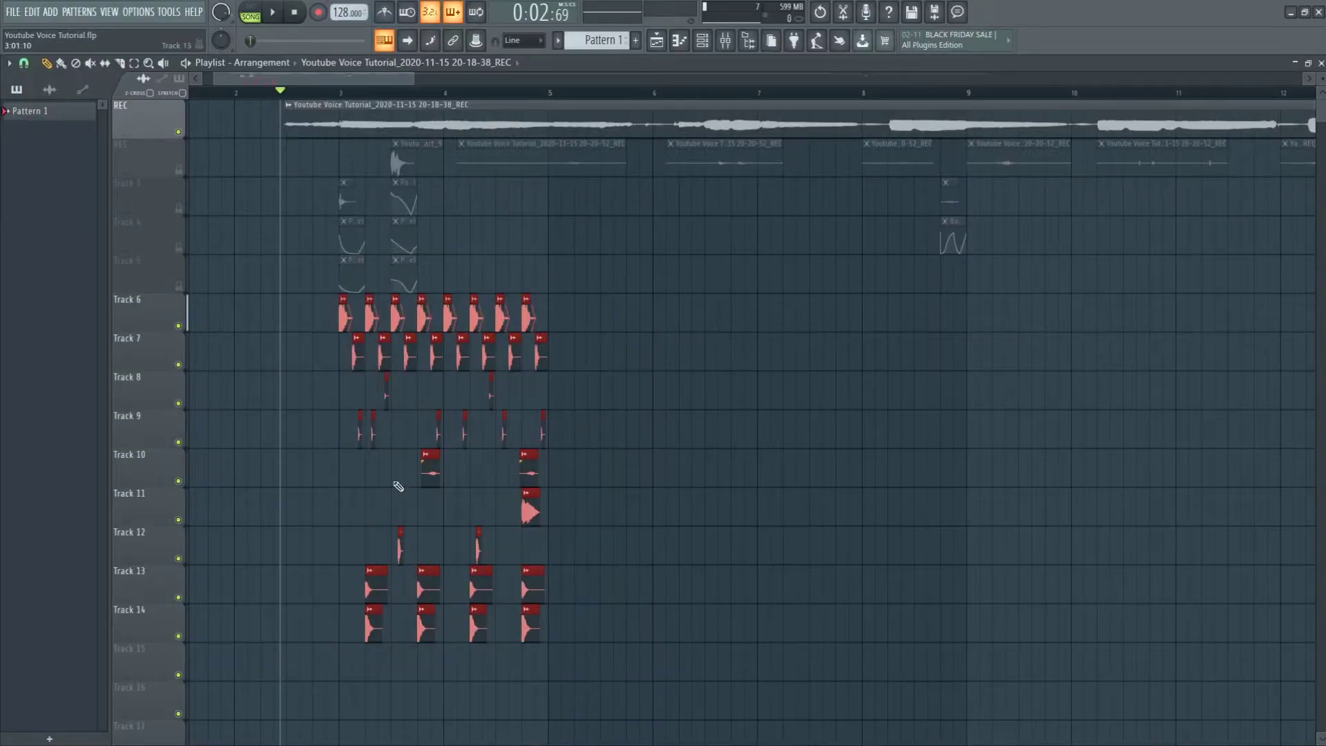
{"action": "left_click_drag", "start_coordinate": [355, 316], "coordinate": [755, 323]}
{"action": "left_click_drag", "start_coordinate": [824, 323], "coordinate": [971, 321]}
{"action": "left_click", "coordinate": [998, 285], "text": "ctrl"}
{"action": "scroll", "coordinate": [297, 94], "scroll_direction": "down", "scroll_amount": 2}
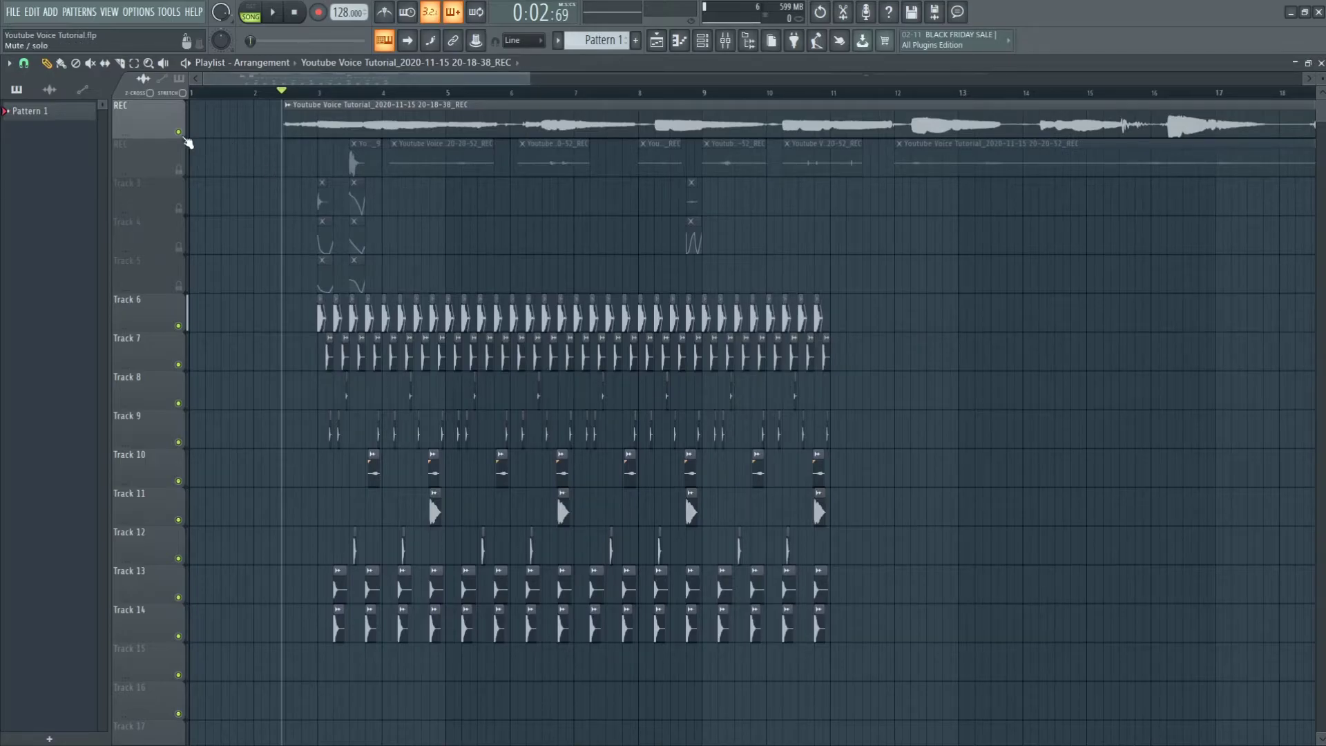
- Select the timeline across the whole vocal recording and route its channel to free mixer track 18
{"action": "left_click_drag", "start_coordinate": [289, 94], "coordinate": [839, 155]}
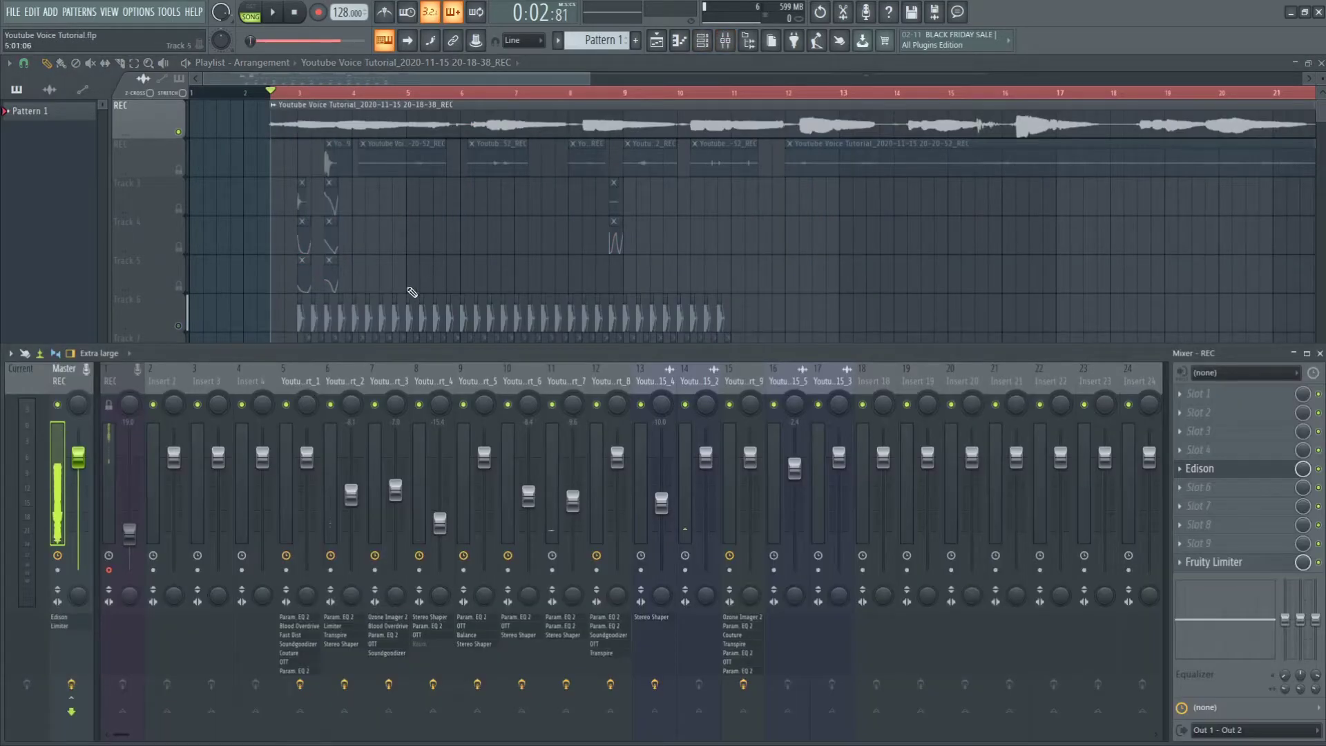
{"action": "double_click", "coordinate": [357, 106]}
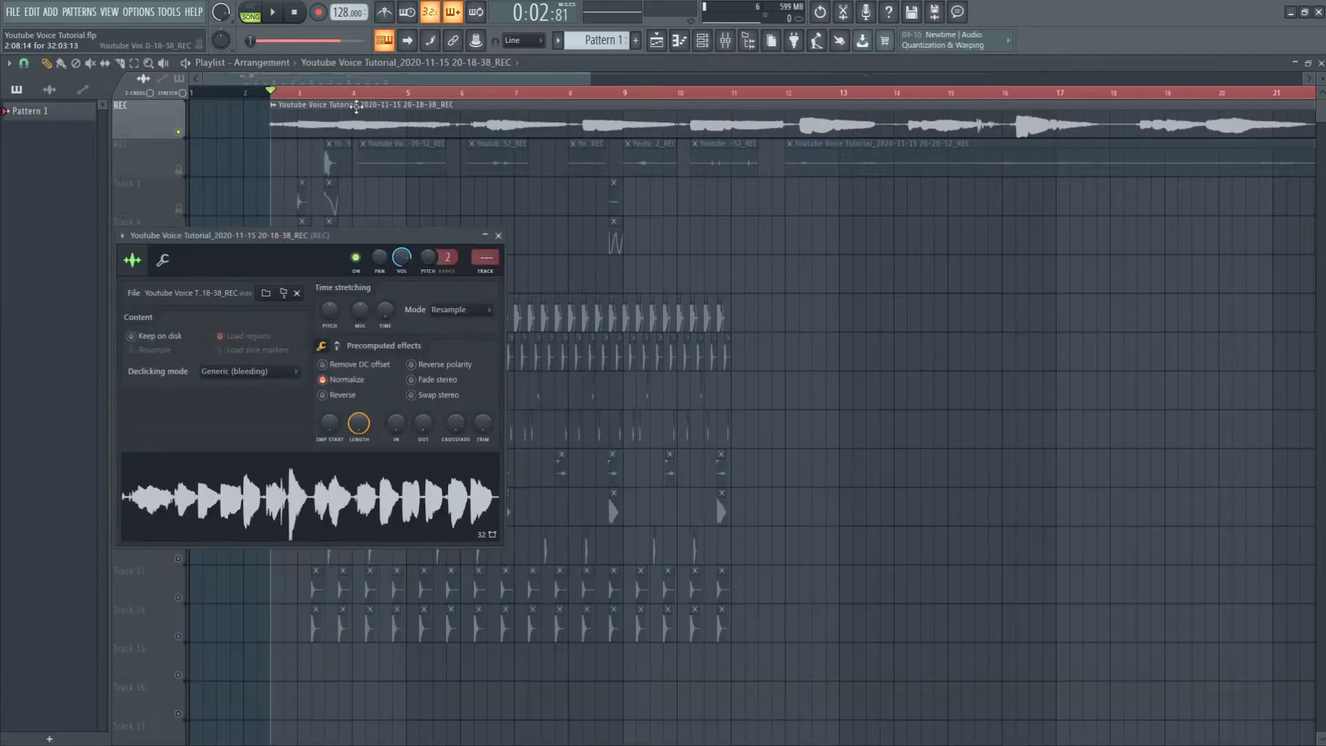
{"action": "left_click", "coordinate": [486, 271]}
{"action": "left_click", "coordinate": [498, 236]}
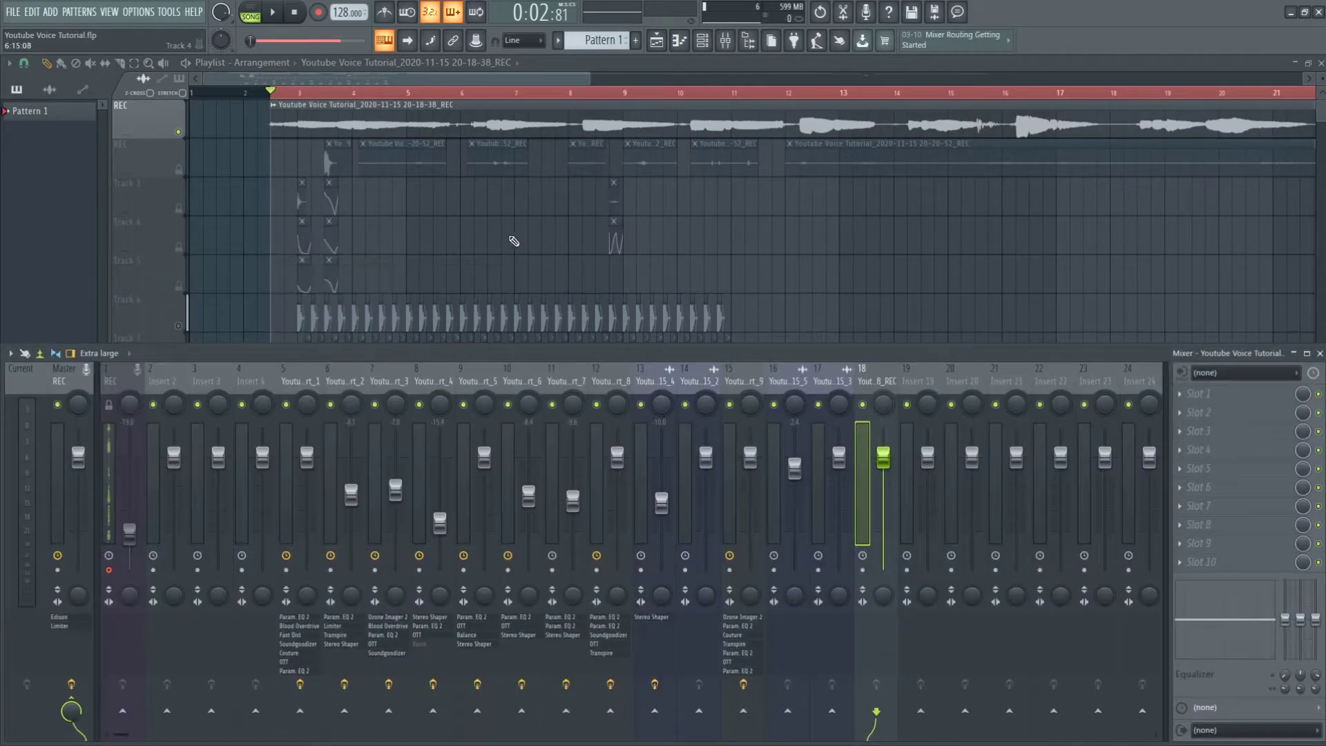
- Load Fruity Limiter in slot 1 of mixer track 18, set its noise threshold to -28.1 dB, and audition the recording
{"action": "scroll", "coordinate": [438, 207], "scroll_direction": "down", "scroll_amount": 2}
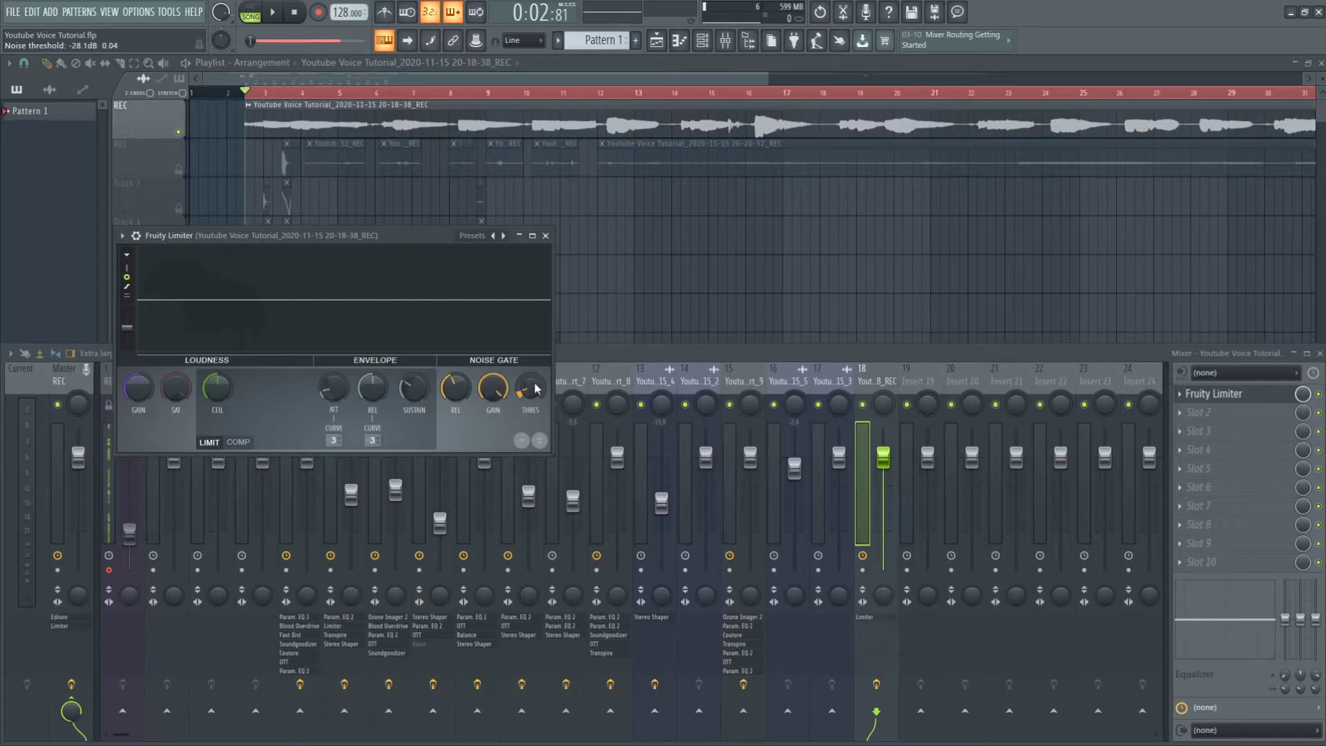
{"action": "scroll", "coordinate": [156, 160], "scroll_direction": "up", "scroll_amount": 5}
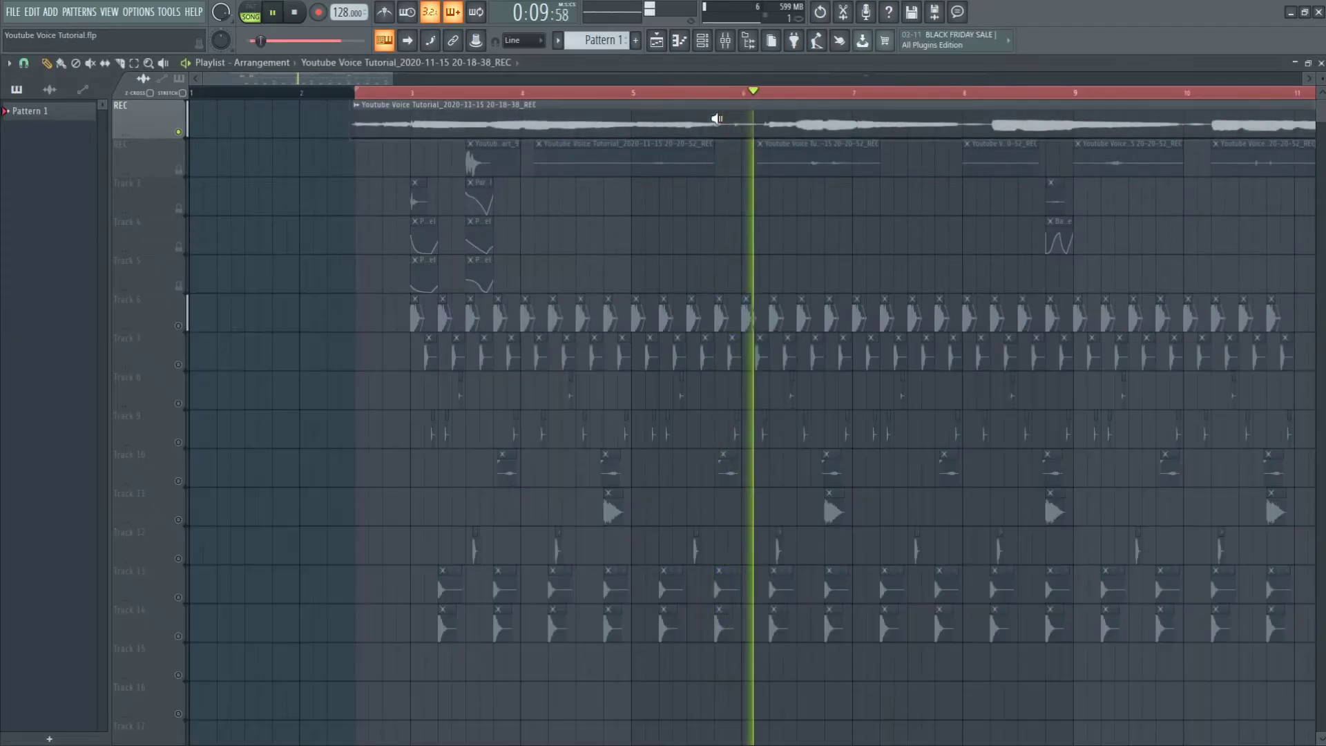
{"action": "key", "text": "space"}
- Turn the limiter's noise gate gain fully down and audition the gated vocal recording
{"action": "left_click", "coordinate": [725, 40]}
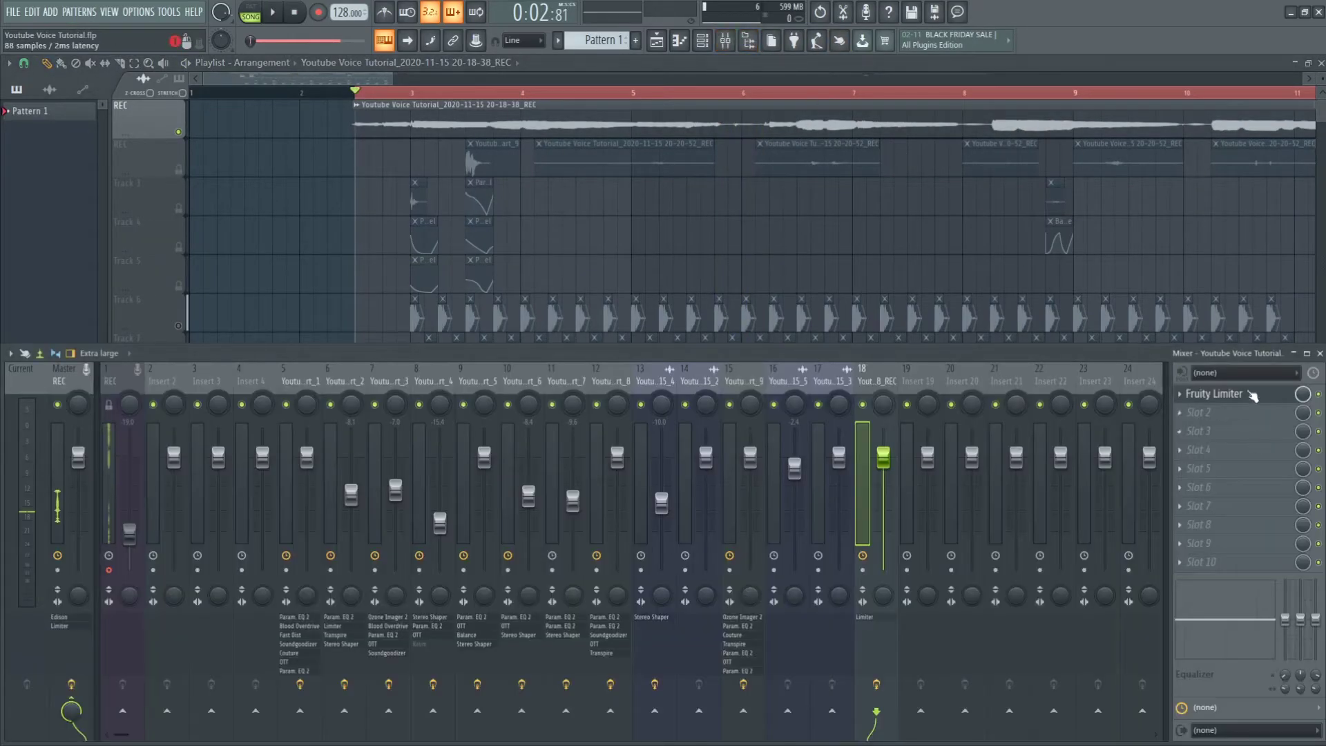
{"action": "left_click", "coordinate": [1237, 395]}
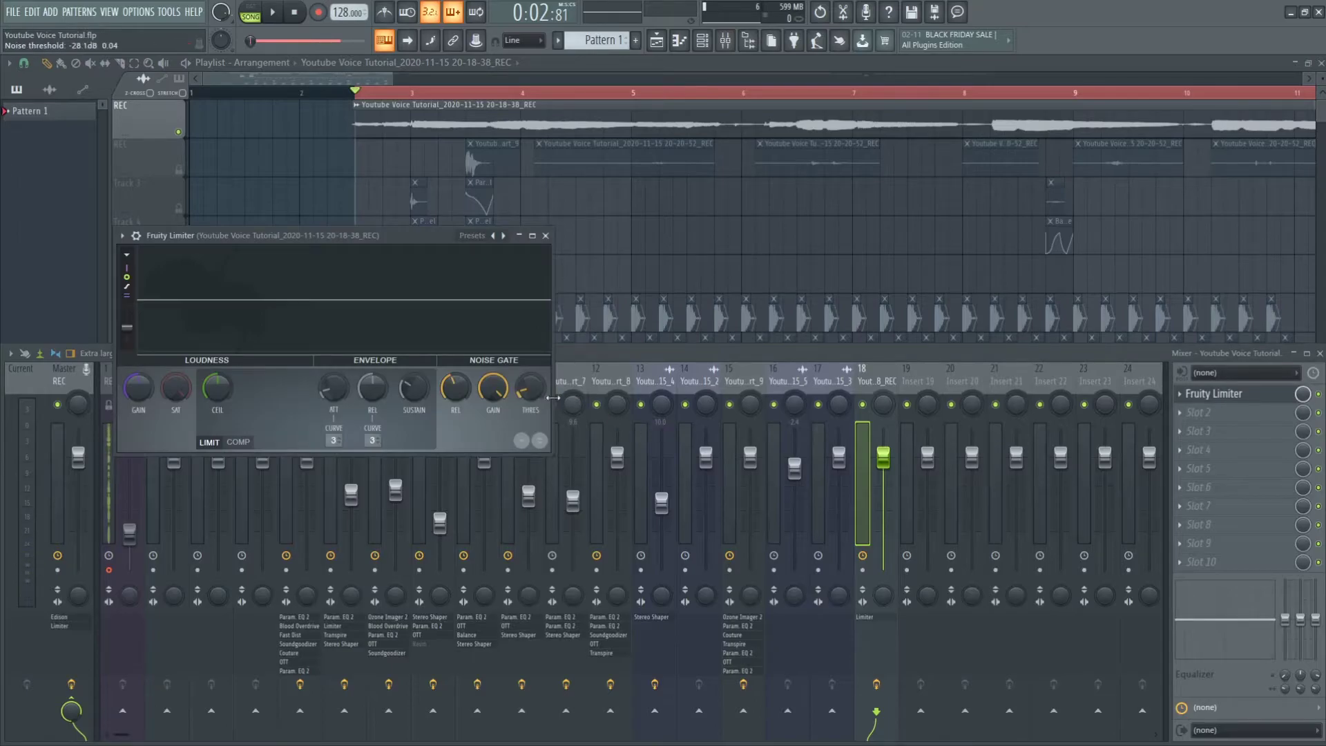
{"action": "left_click_drag", "start_coordinate": [493, 388], "coordinate": [493, 442]}
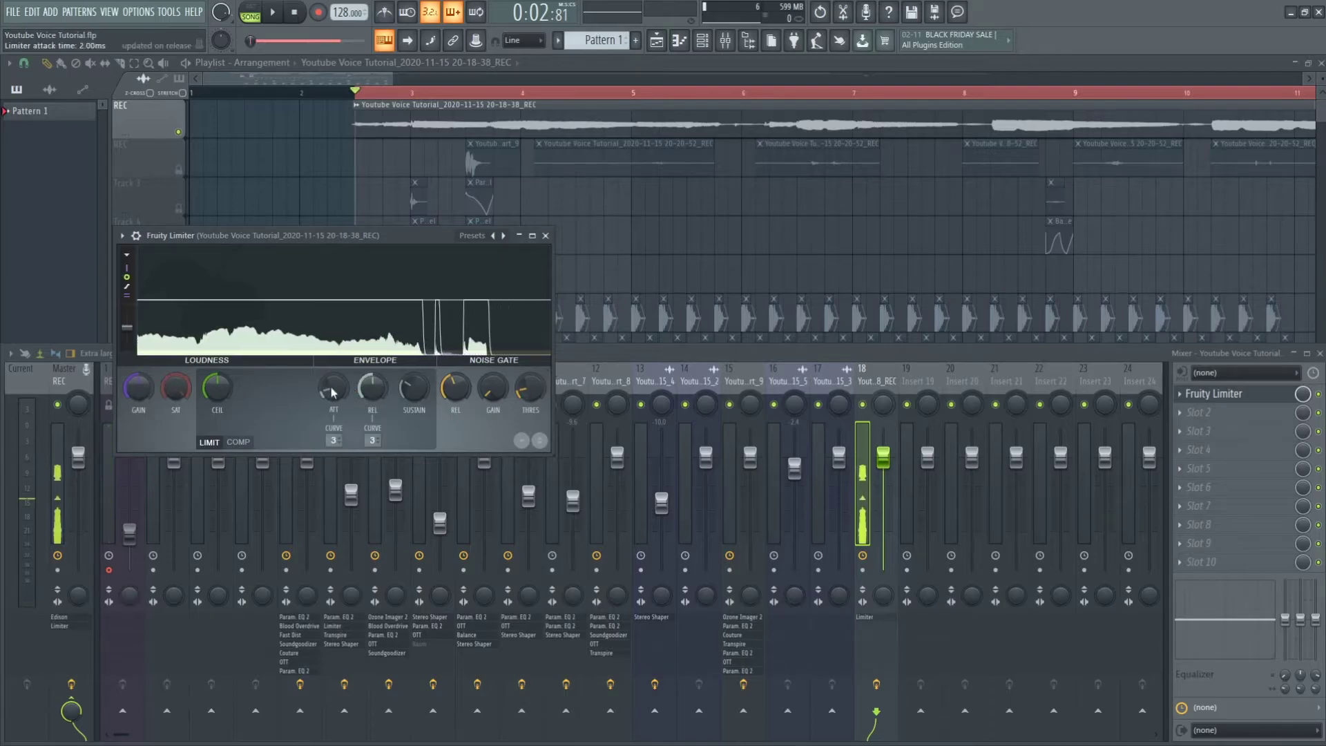
{"action": "key", "text": "space"}
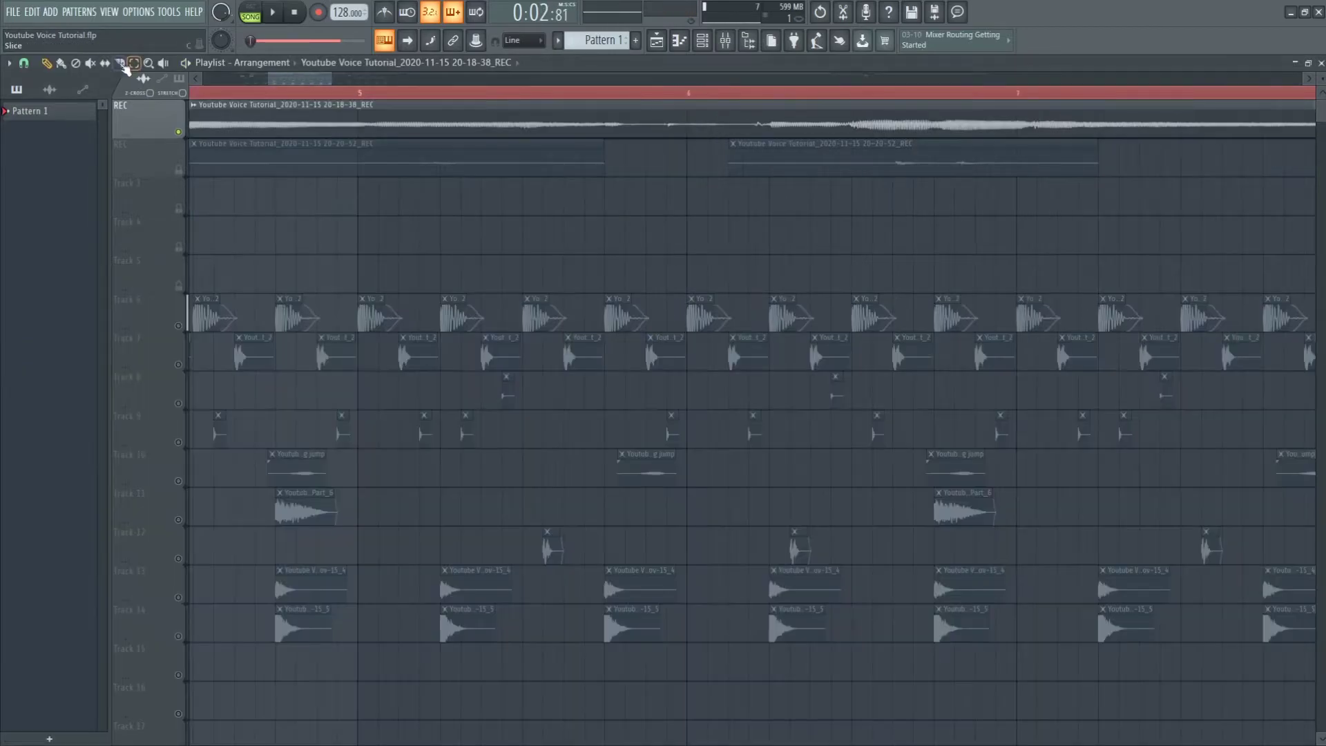
- Slice the long recording into separate phrases from its start up to bar 14, trimming the quiet gaps between them
{"action": "left_click", "coordinate": [574, 128]}
{"action": "scroll", "coordinate": [545, 104], "scroll_direction": "down", "scroll_amount": 5}
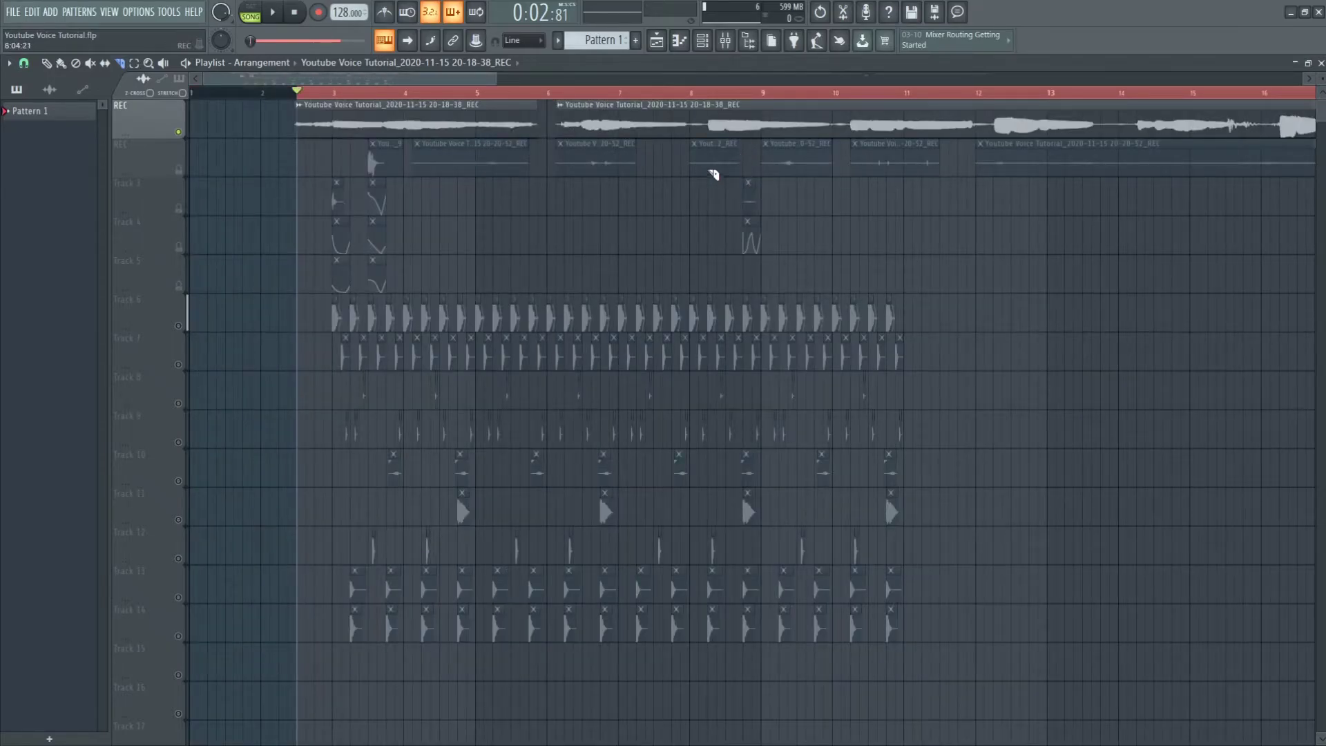
{"action": "scroll", "coordinate": [599, 135], "scroll_direction": "up", "scroll_amount": 4}
{"action": "scroll", "coordinate": [600, 135], "scroll_direction": "right", "scroll_amount": 5}
{"action": "left_click", "coordinate": [48, 63]}
{"action": "scroll", "coordinate": [486, 154], "scroll_direction": "down", "scroll_amount": 4}
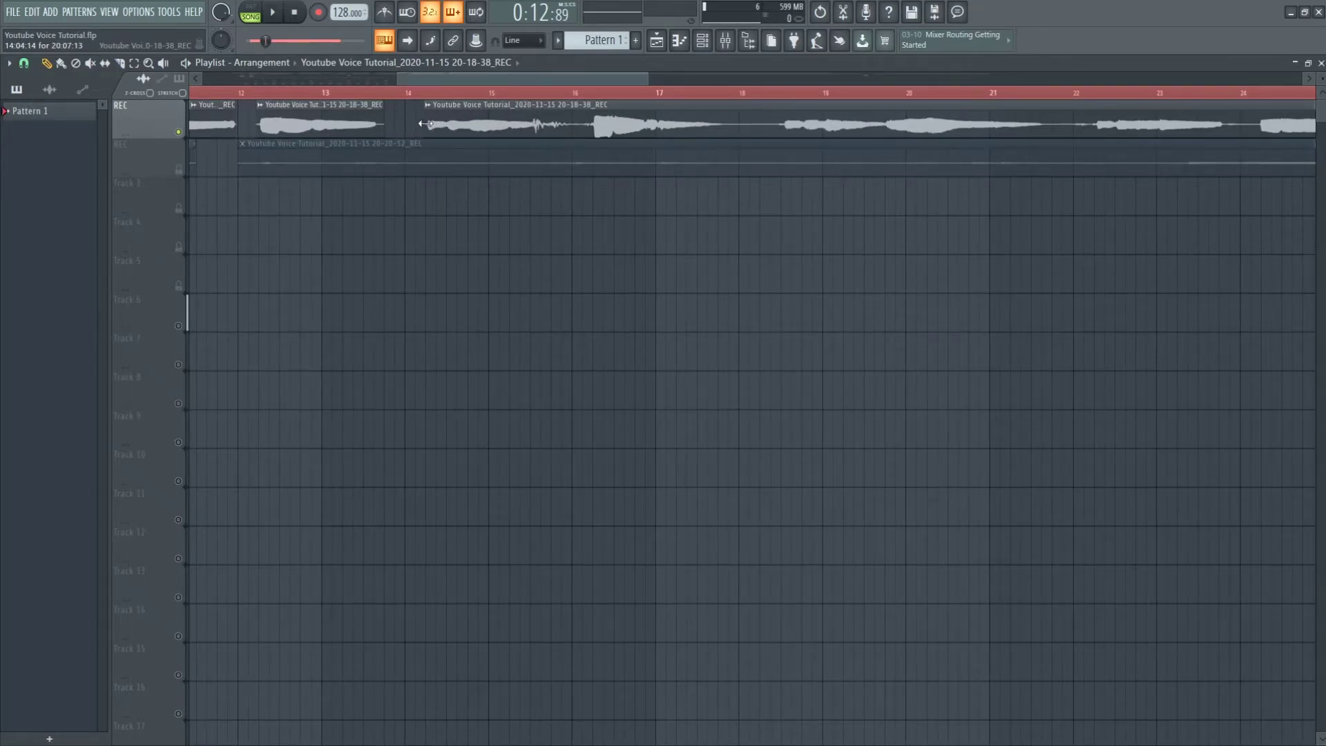
{"action": "scroll", "coordinate": [531, 116], "scroll_direction": "down", "scroll_amount": 5}
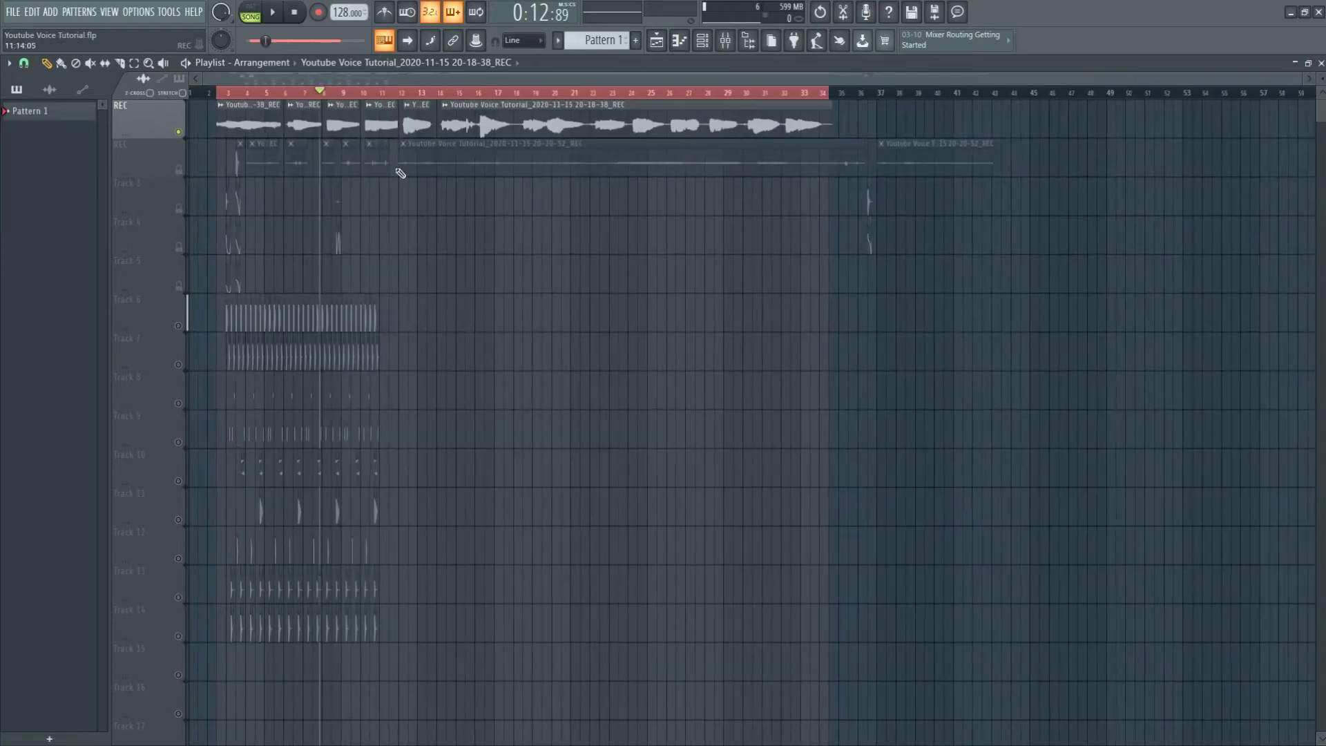
- Slice out the phrase around bar 31 and use it to replace the phrase at bars 14 to 16
{"action": "key", "text": "c"}
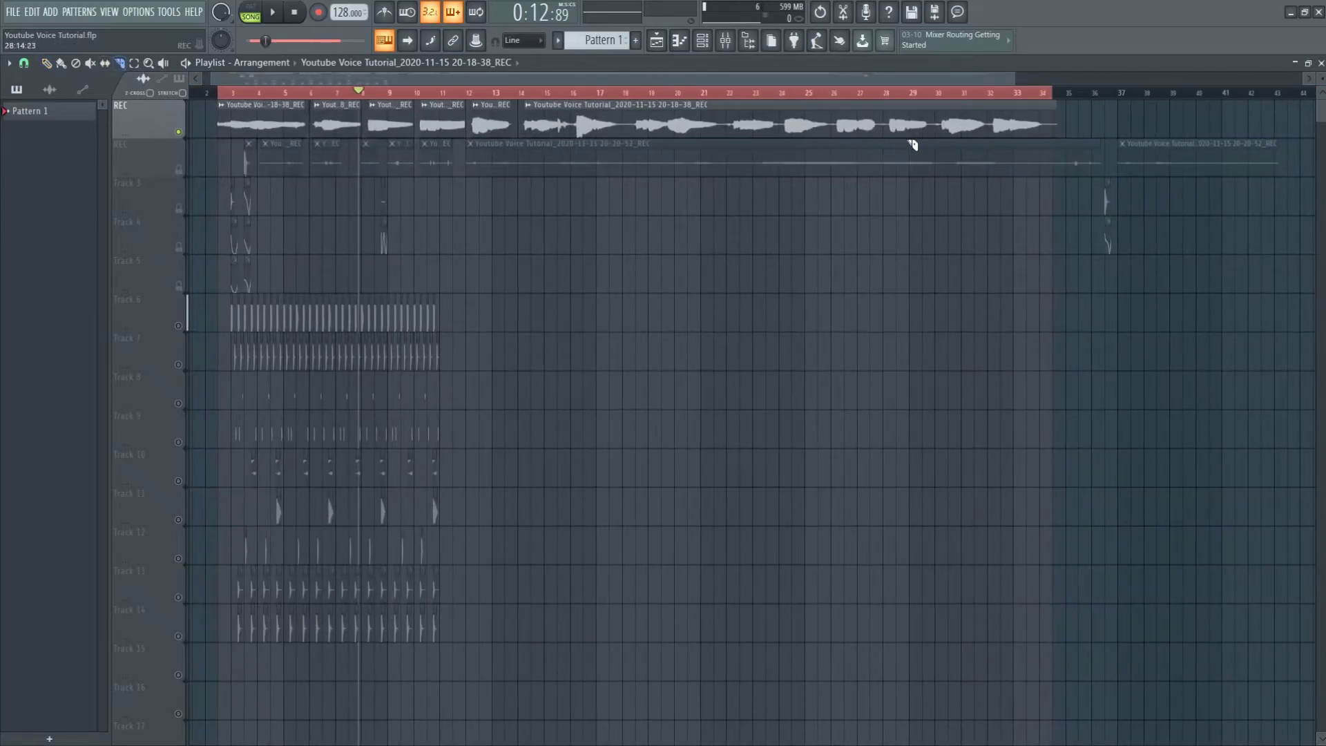
{"action": "left_click", "coordinate": [993, 129]}
{"action": "left_click", "coordinate": [570, 128]}
{"action": "left_click", "coordinate": [936, 128]}
{"action": "key", "text": "p"}
{"action": "right_click", "coordinate": [546, 124]}
{"action": "left_click_drag", "start_coordinate": [962, 123], "coordinate": [523, 117]}
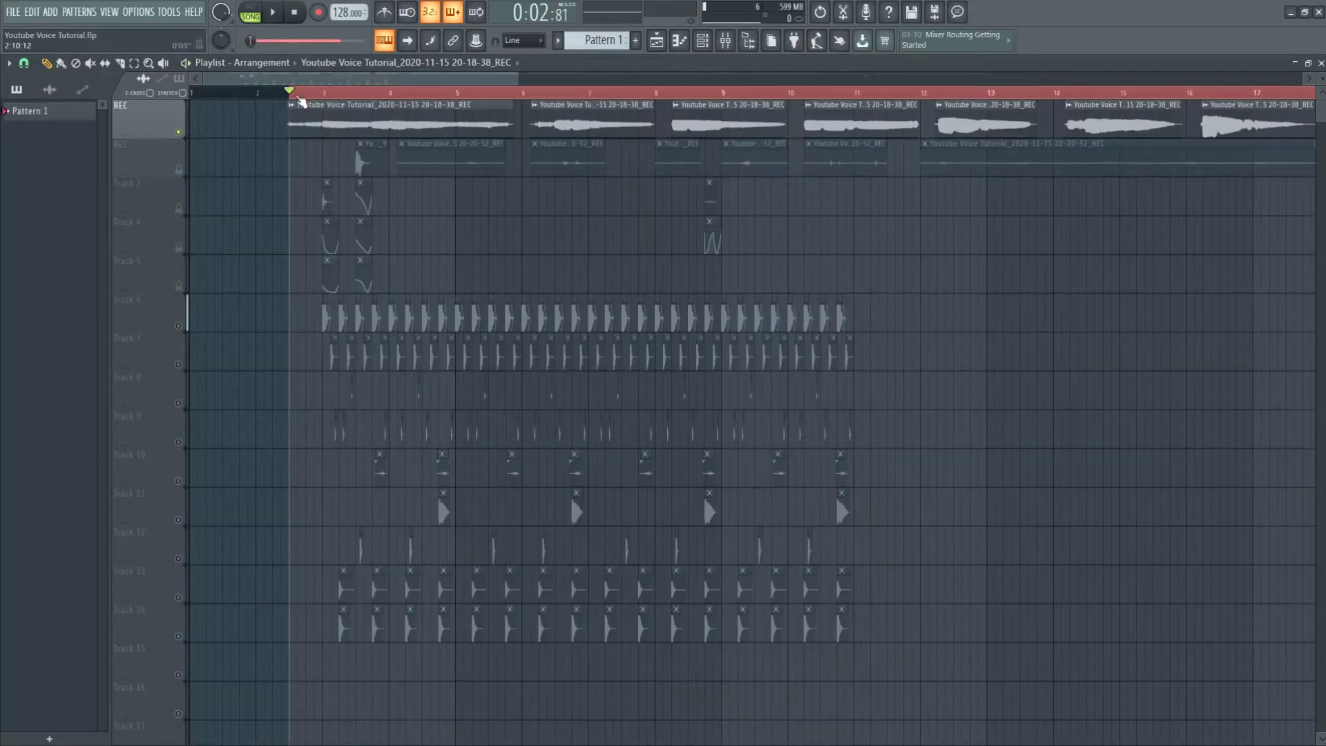
- Load Fruity parametric EQ 2 in slot 2 of mixer track 18, high-pass band 1 at 110 Hz, and slightly boost band 5 in the highs
{"action": "left_click", "coordinate": [726, 40]}
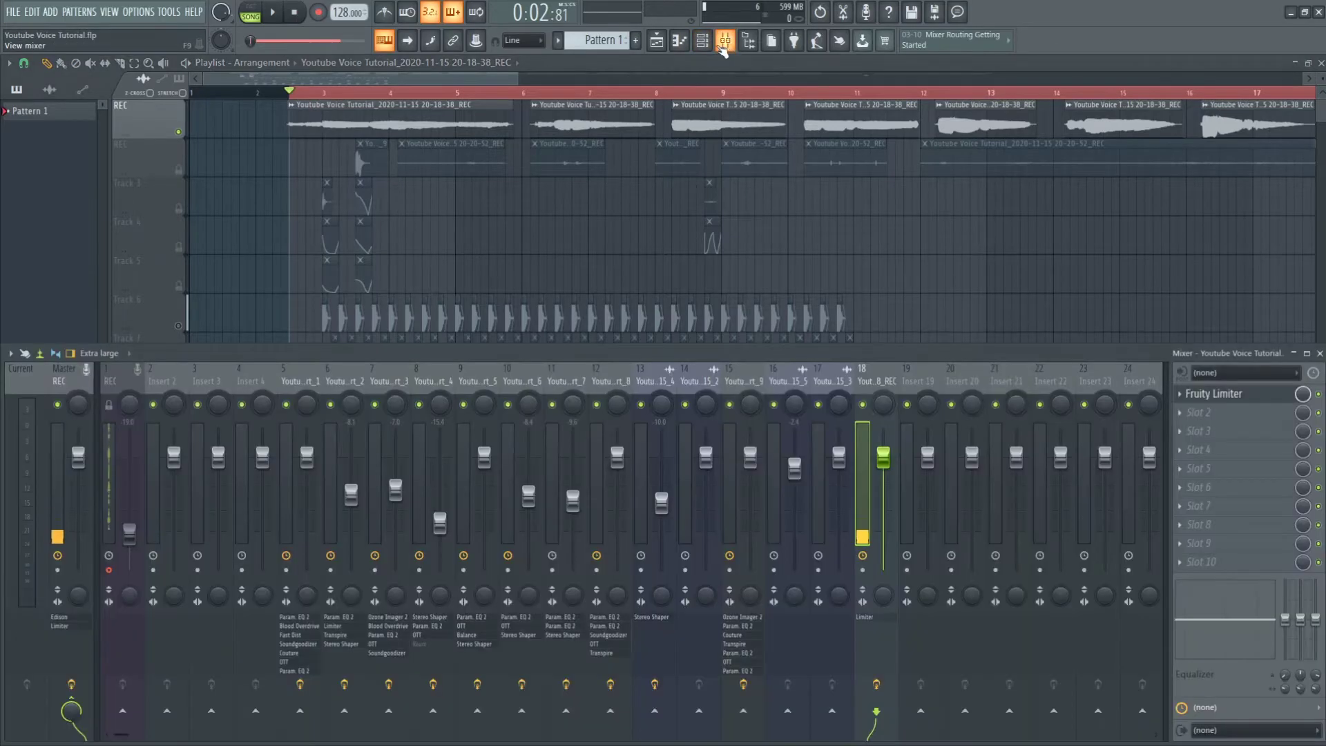
{"action": "left_click", "coordinate": [1214, 393]}
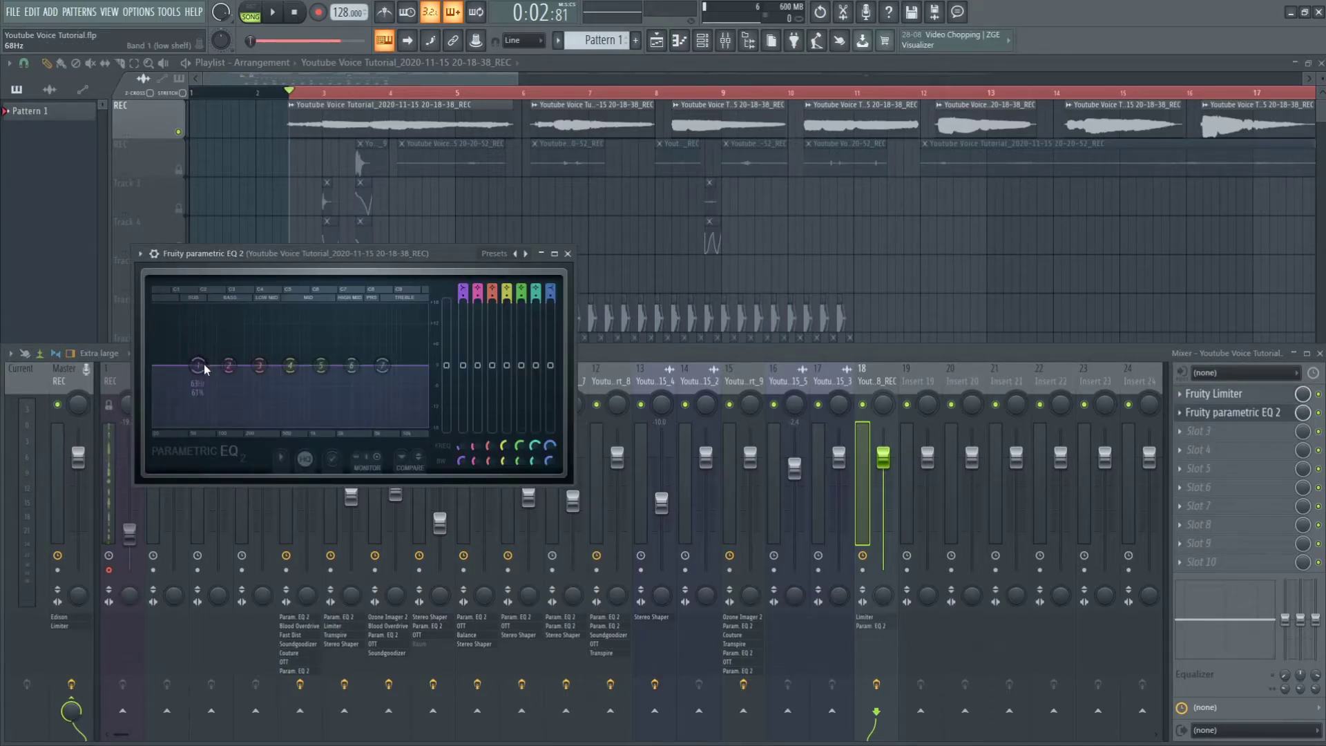
{"action": "left_click", "coordinate": [269, 433]}
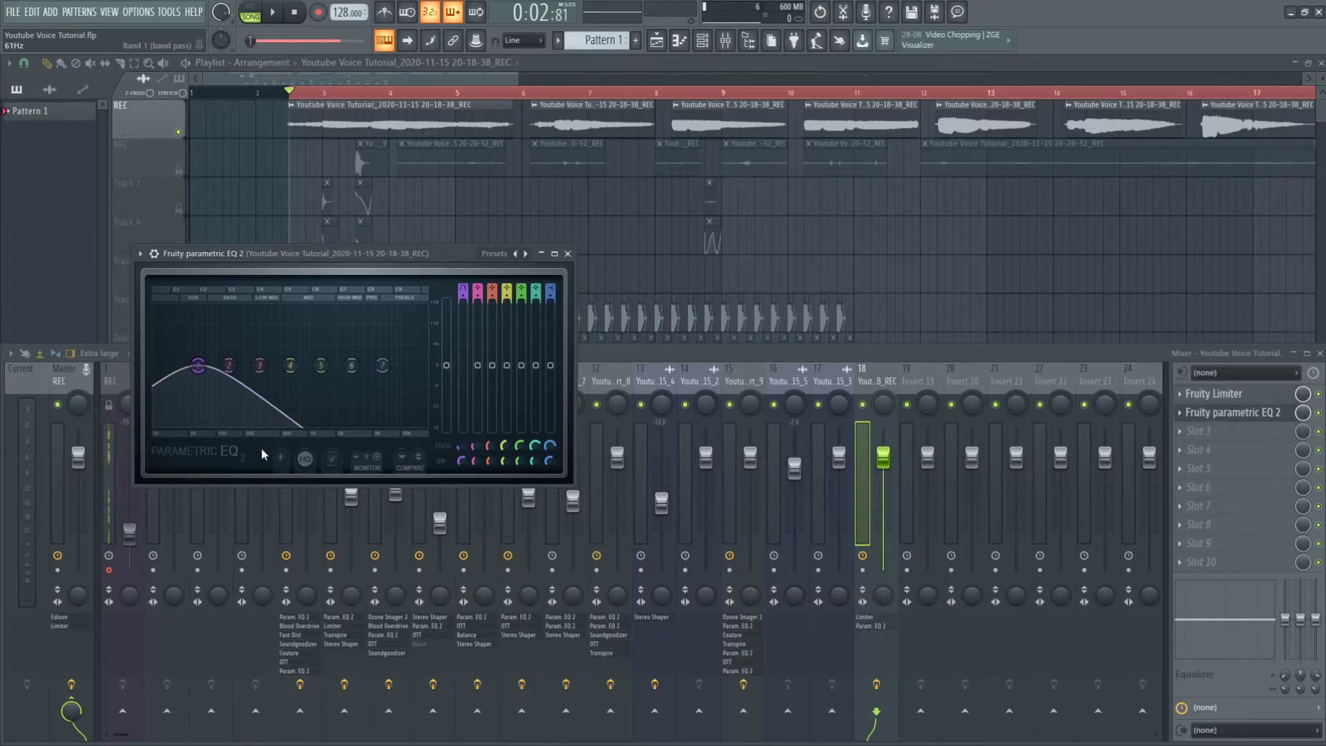
{"action": "left_click", "coordinate": [262, 449]}
{"action": "mouse_move", "coordinate": [198, 365]}
{"action": "left_mouse_down"}
{"action": "mouse_move", "coordinate": [267, 366]}
{"action": "mouse_move", "coordinate": [218, 365]}
{"action": "left_mouse_up"}
{"action": "key", "text": "space"}
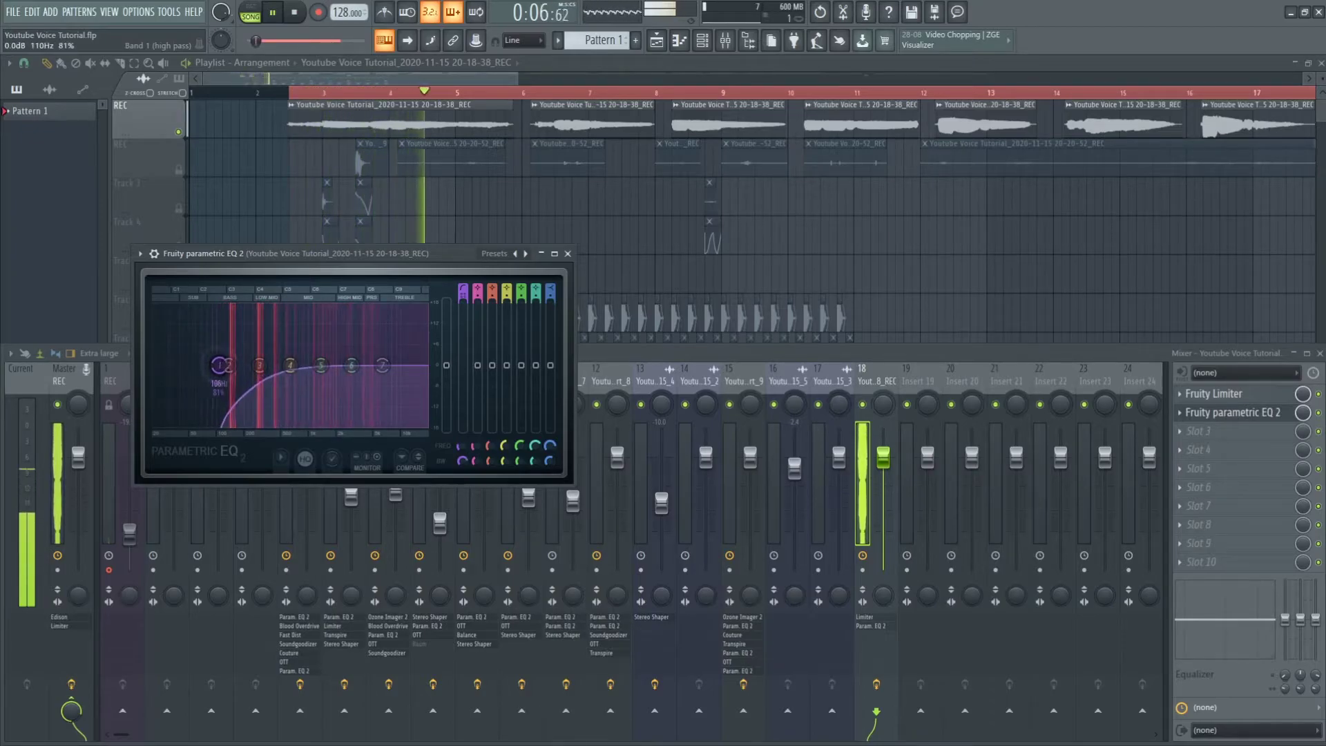
{"action": "left_click_drag", "start_coordinate": [321, 366], "coordinate": [393, 350]}
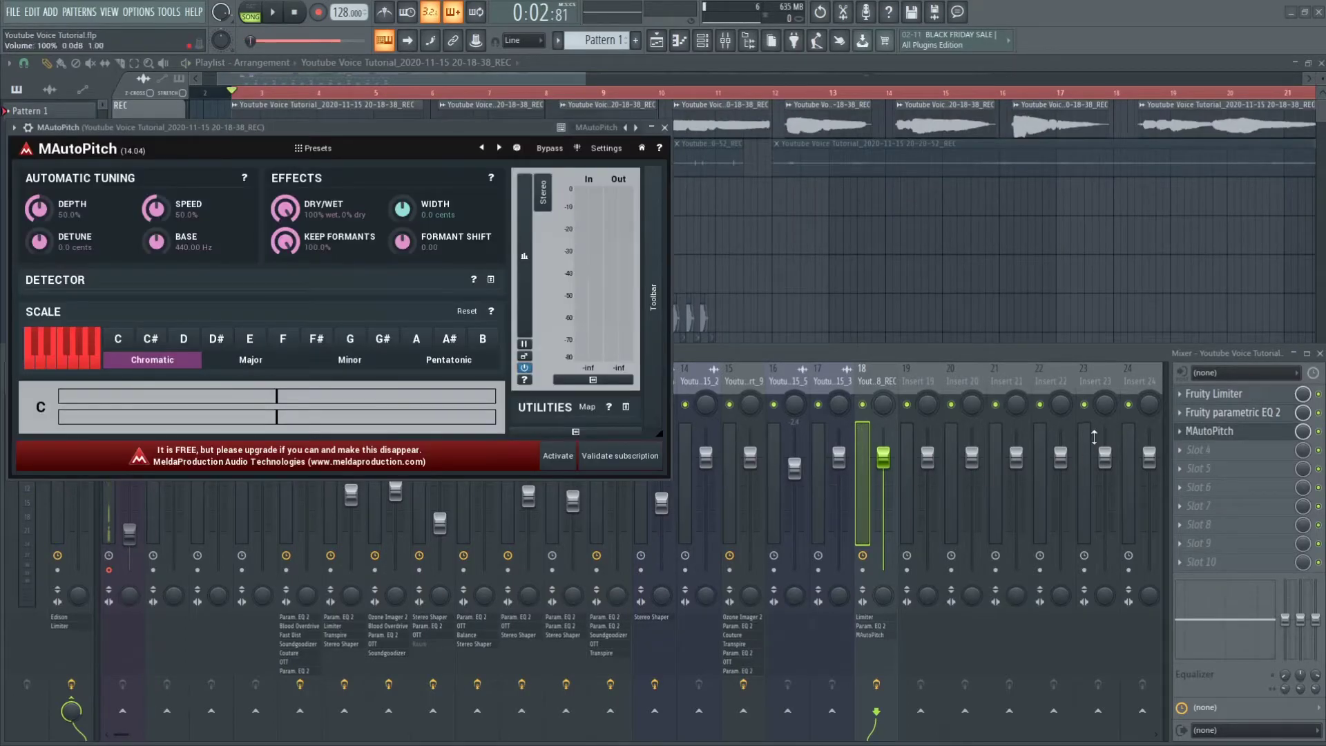
- Load MAutoPitch in slot 3 of mixer track 18 and add a Serum channel with its piano roll open
{"action": "left_click_drag", "start_coordinate": [293, 128], "coordinate": [624, 173]}
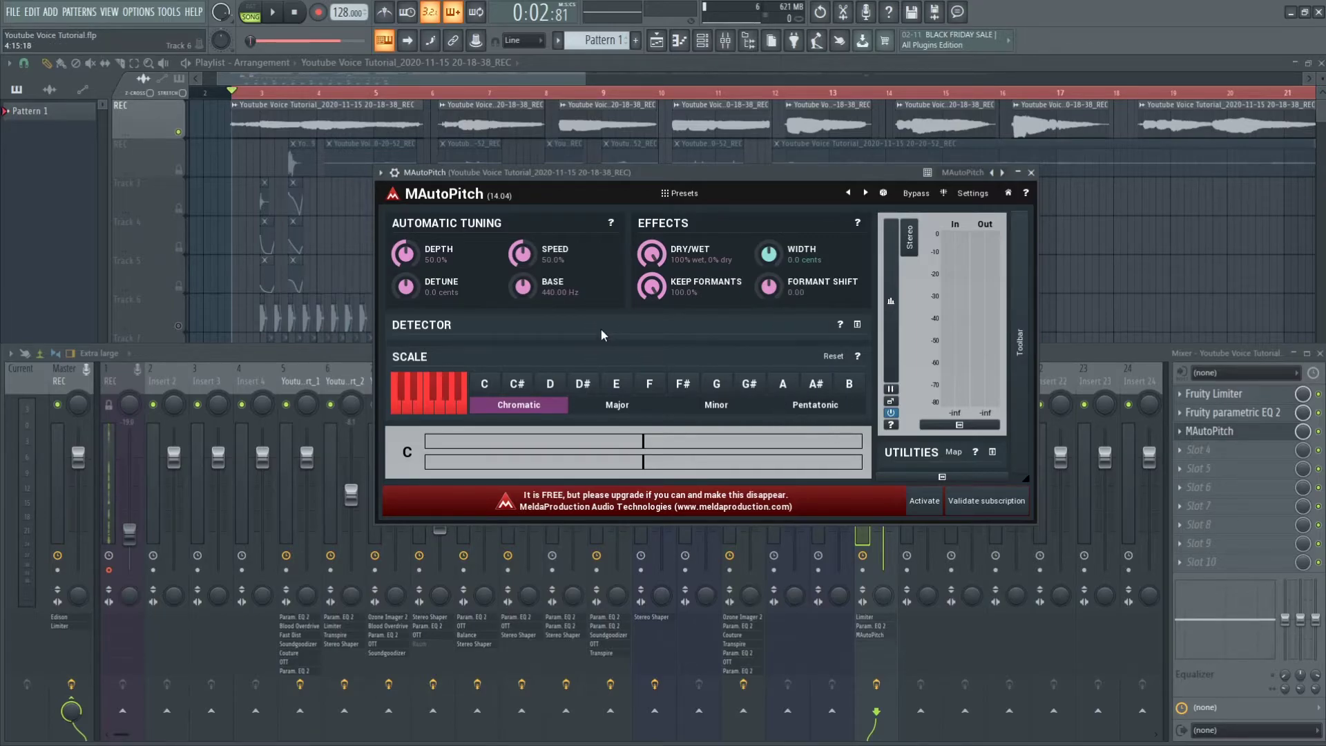
{"action": "left_click", "coordinate": [703, 45]}
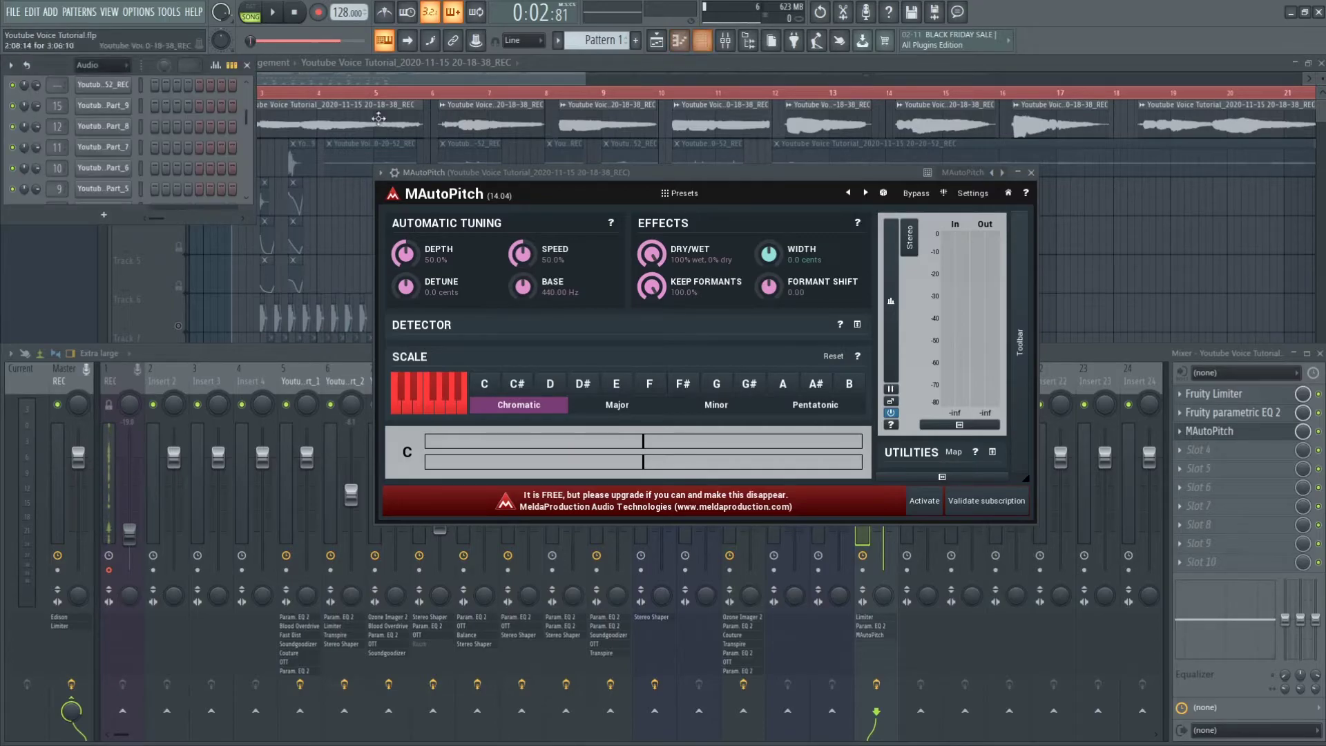
{"action": "left_click", "coordinate": [104, 215]}
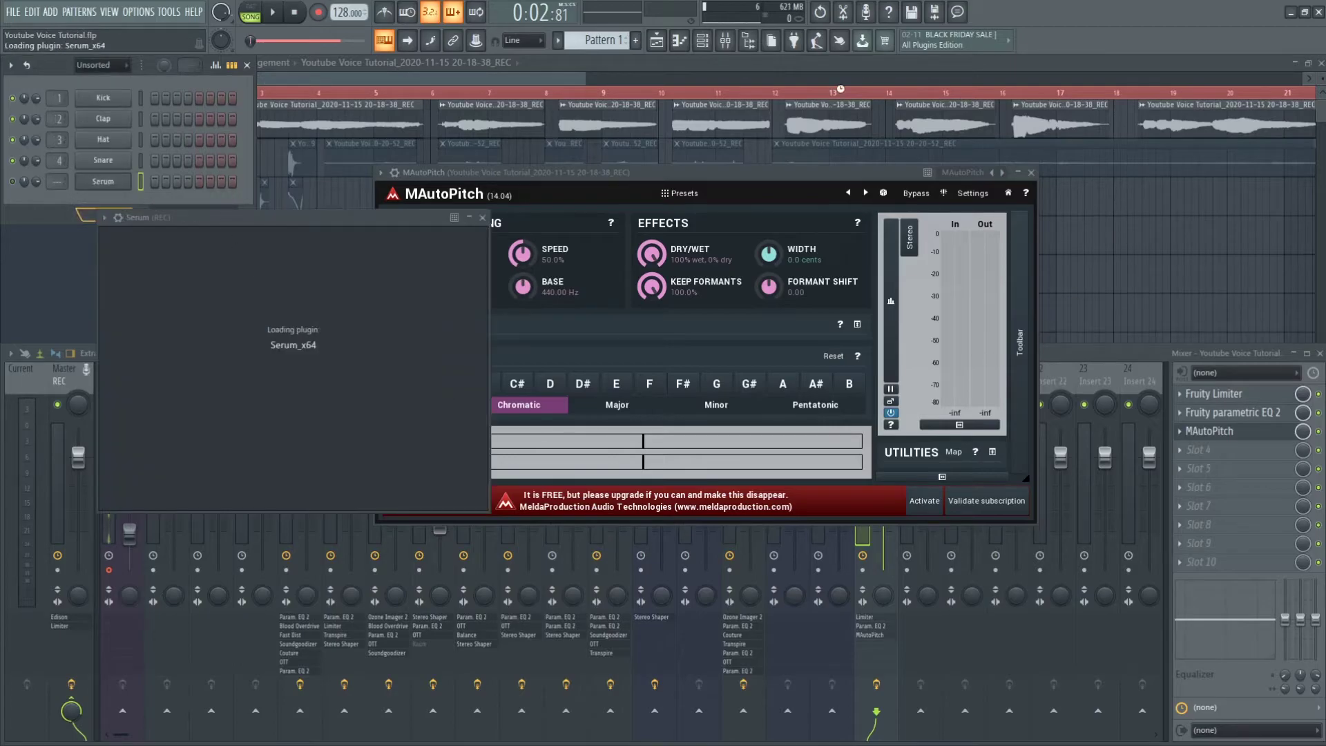
{"action": "left_click", "coordinate": [209, 321]}
{"action": "key", "text": "F7"}
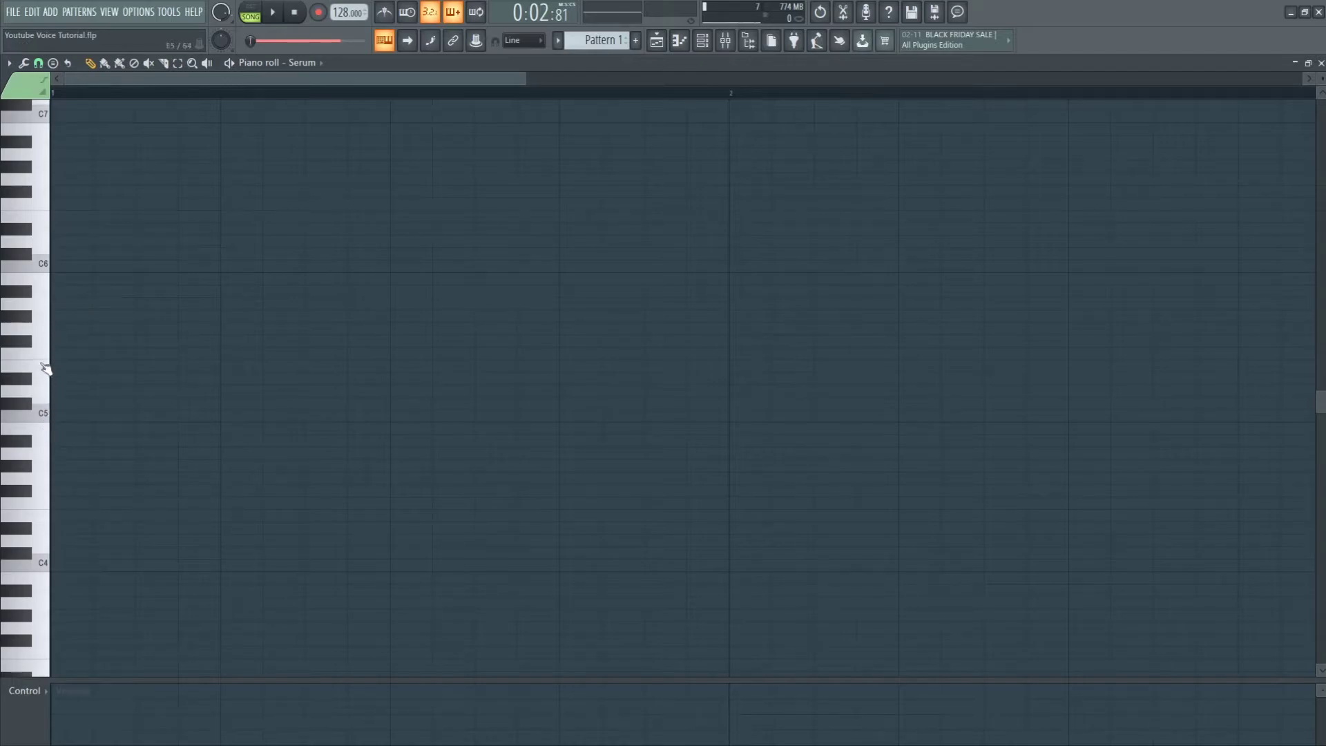
- Place a trial G#4 note at the start of Serum's piano roll to check the key, and delete it
{"action": "scroll", "coordinate": [49, 330], "scroll_direction": "up", "scroll_amount": 2}
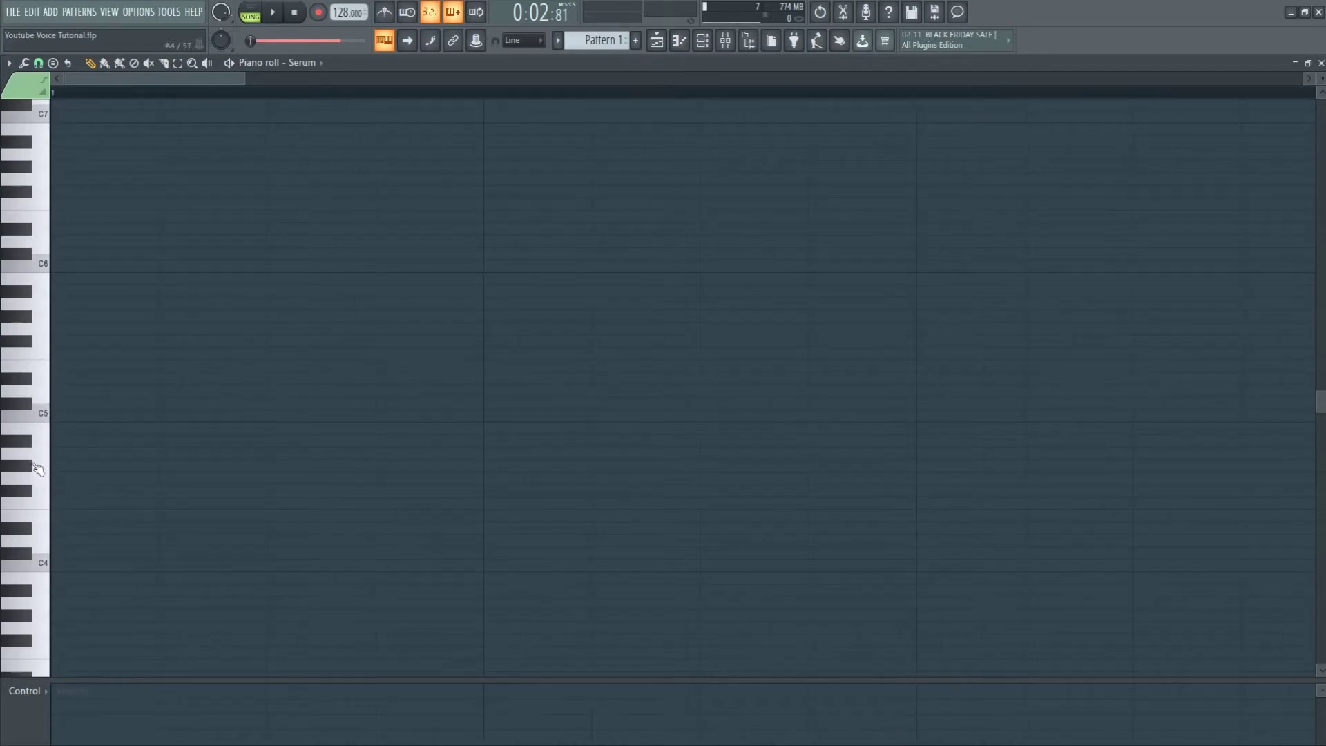
{"action": "left_click", "coordinate": [90, 465]}
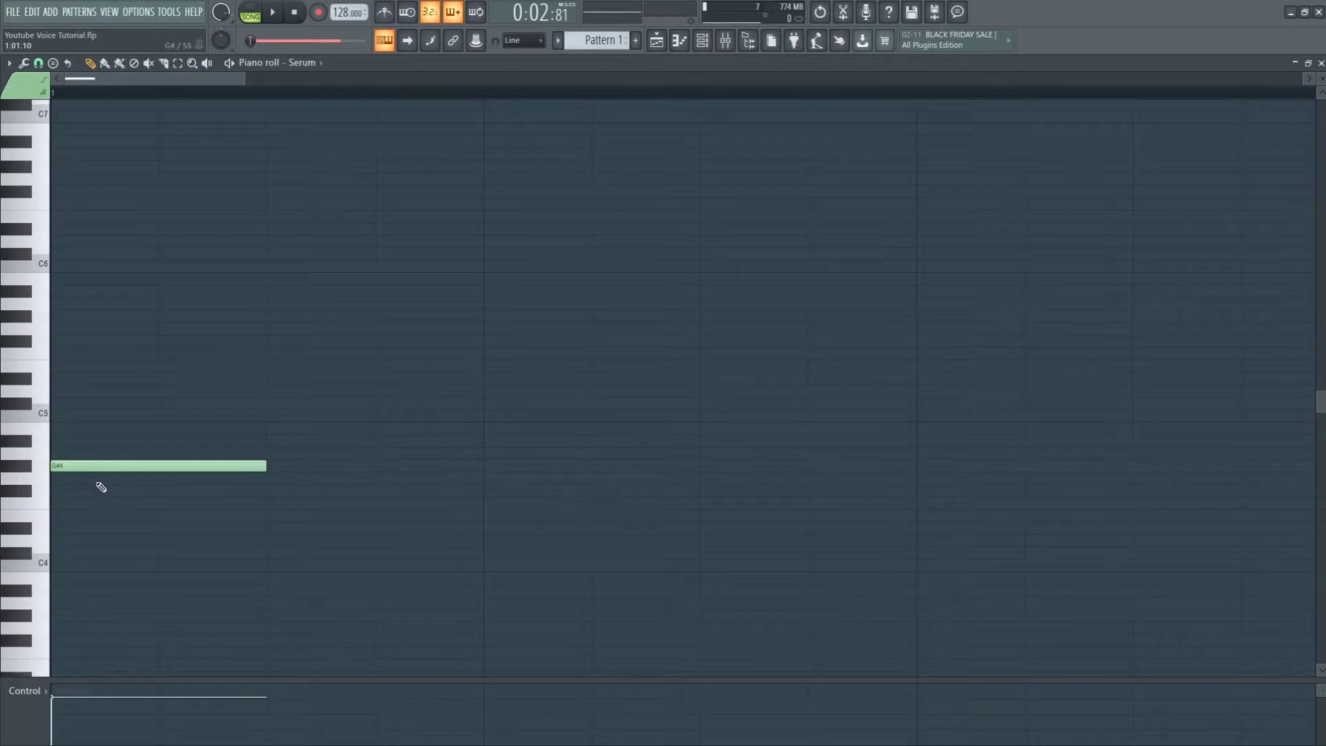
{"action": "scroll", "coordinate": [55, 466], "scroll_direction": "up", "scroll_amount": 1}
{"action": "key", "text": "t"}
{"action": "left_click", "coordinate": [96, 469]}
{"action": "right_click", "coordinate": [97, 468]}
- Set MAutoPitch on track 18 to the G# minor scale and raise its automatic tuning depth while auditioning the vocal
{"action": "left_click", "coordinate": [725, 40]}
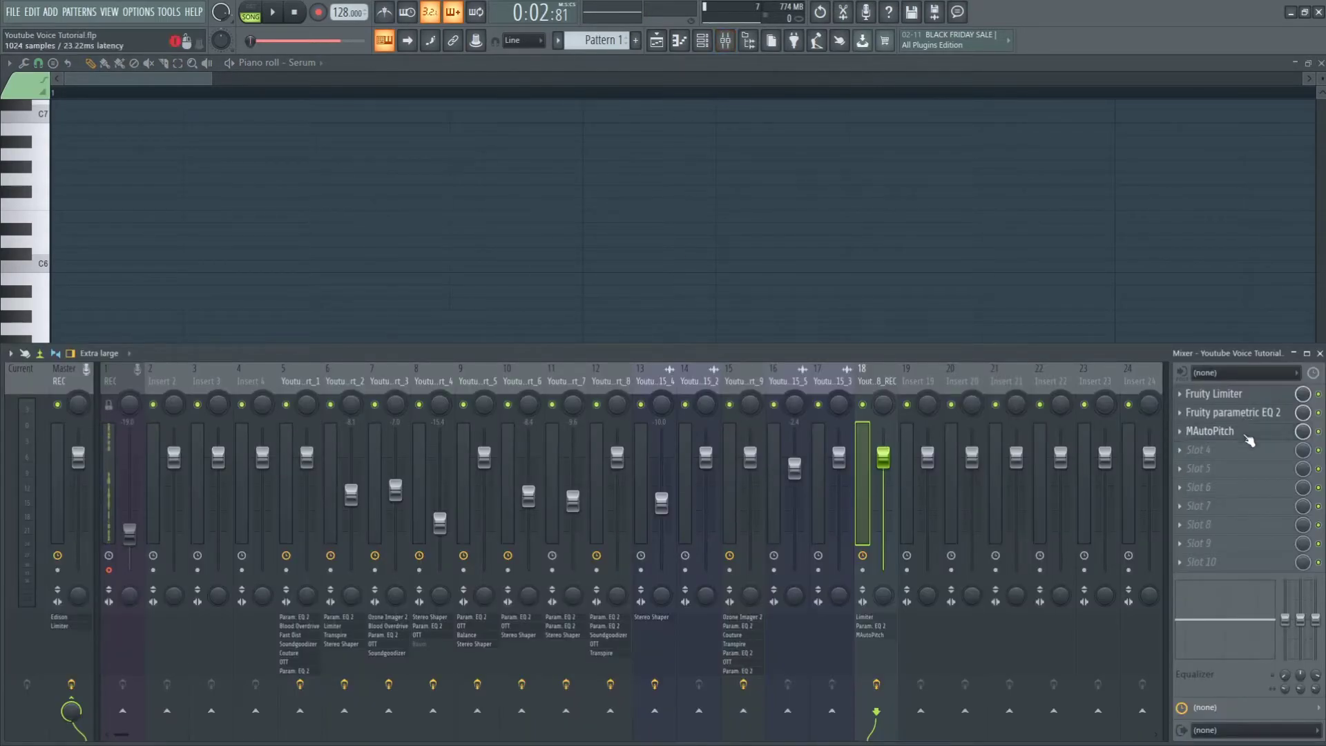
{"action": "left_click", "coordinate": [1248, 438]}
{"action": "left_click_drag", "start_coordinate": [764, 167], "coordinate": [601, 184]}
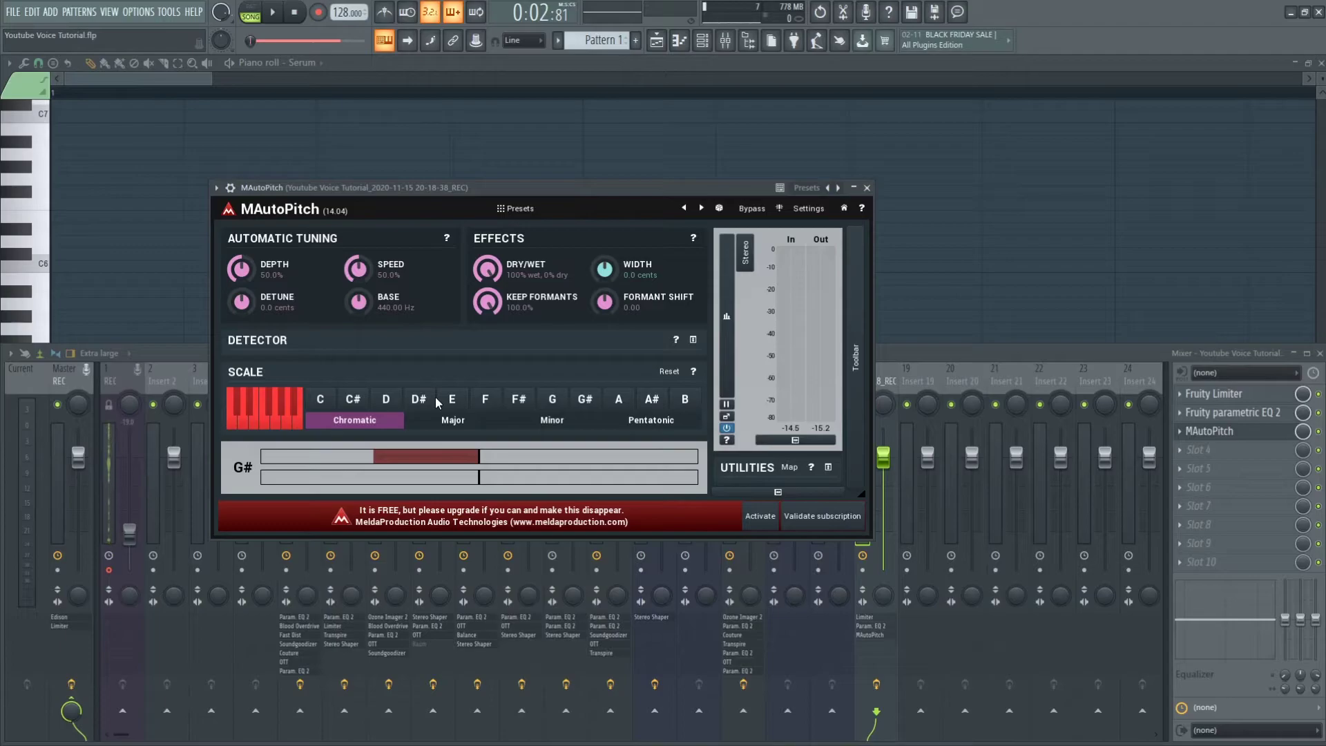
{"action": "left_click", "coordinate": [552, 424]}
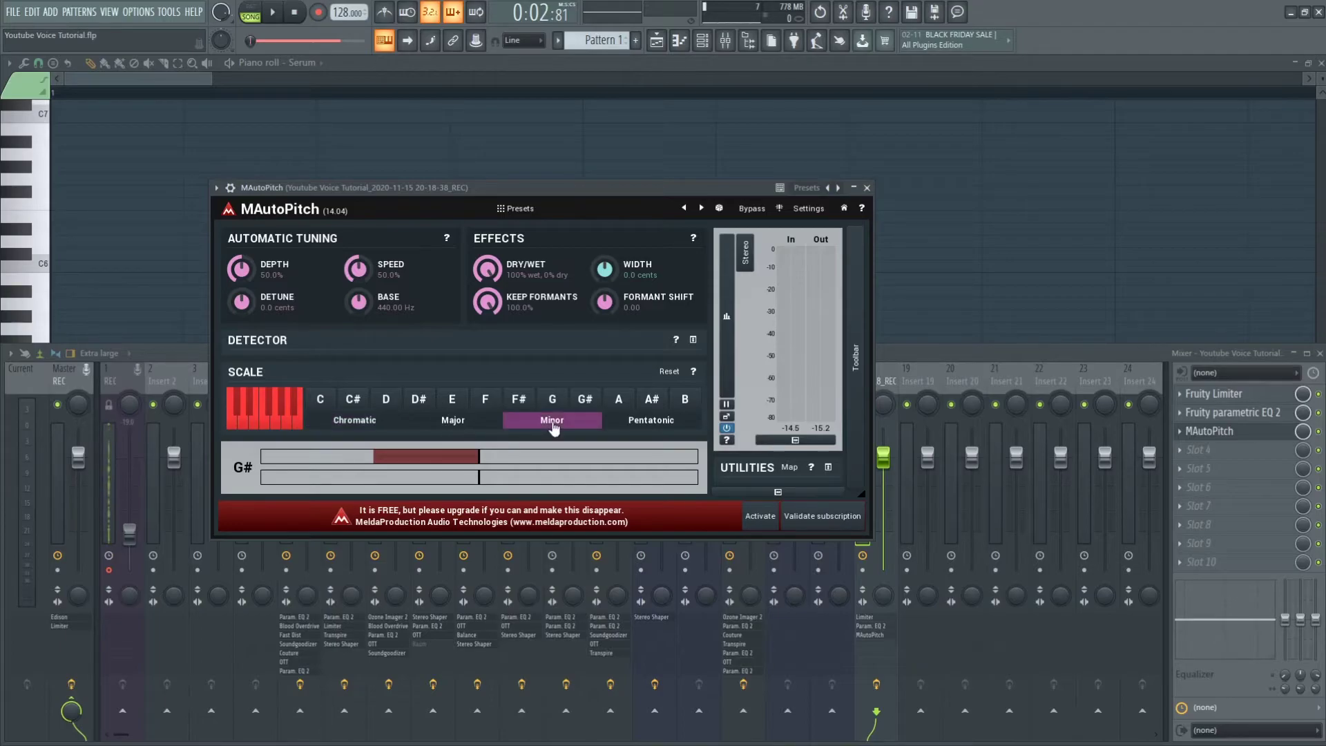
{"action": "left_click", "coordinate": [585, 402]}
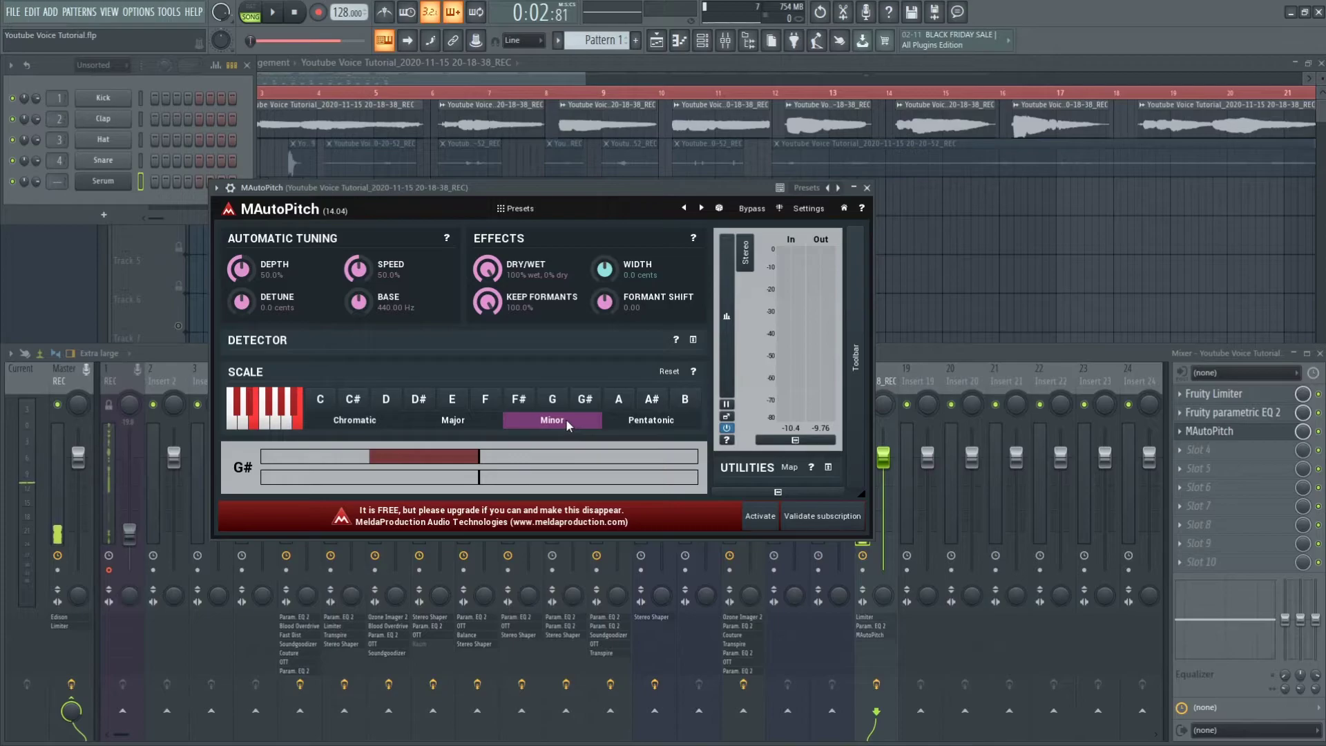
{"action": "key", "text": "space"}
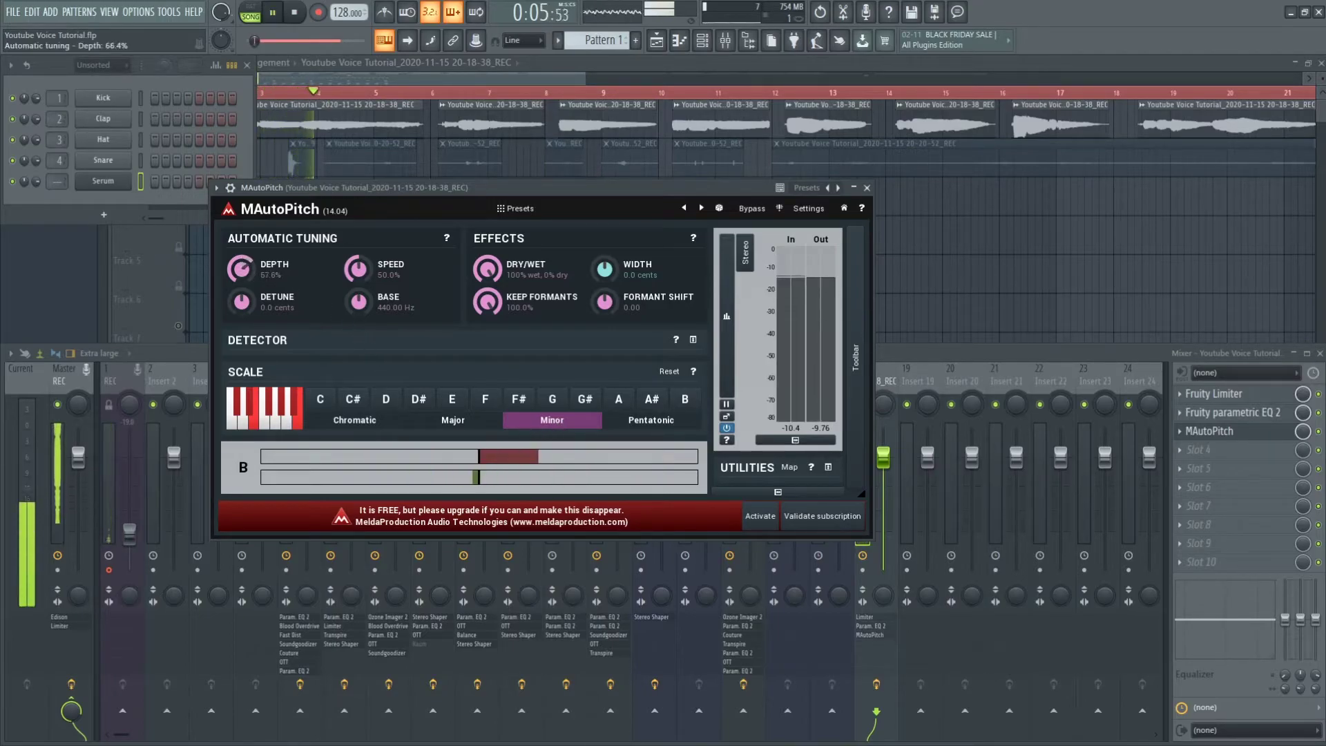
{"action": "left_click_drag", "start_coordinate": [240, 273], "coordinate": [333, 284]}
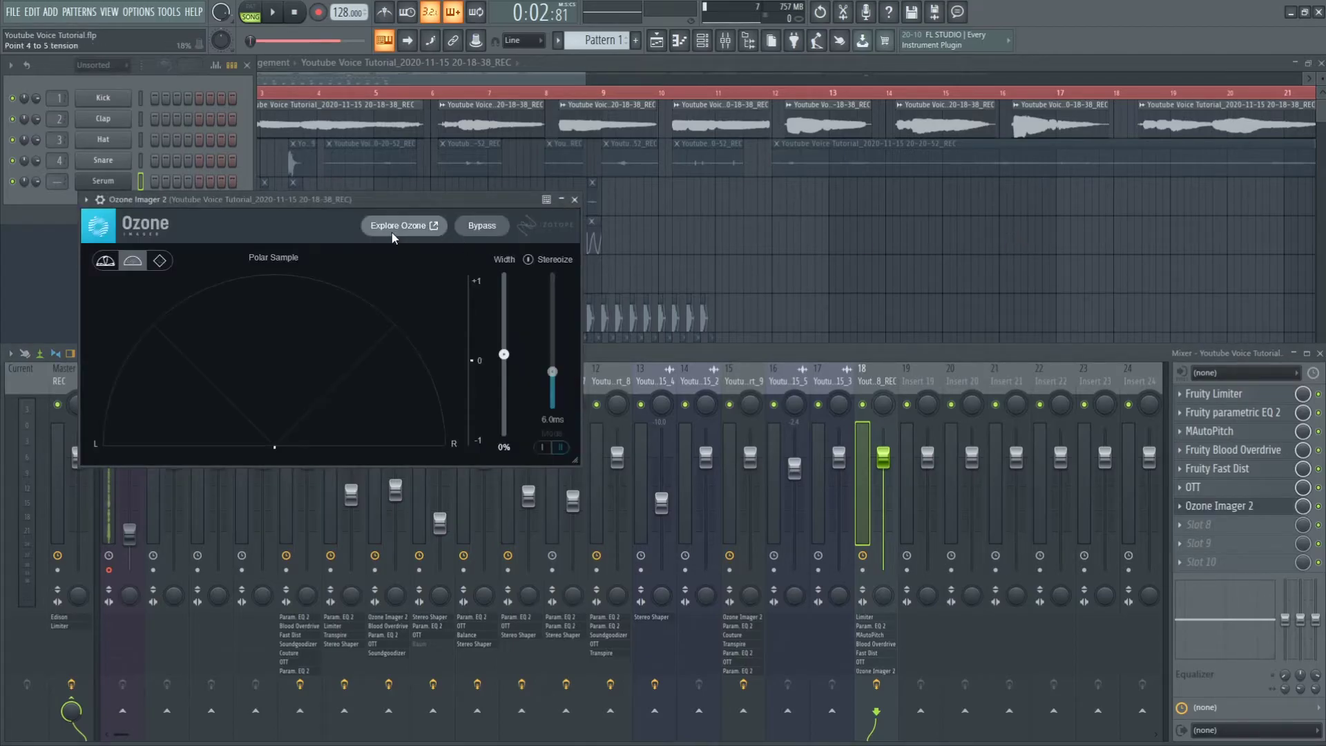
- Add Fruity Blood Overdrive, Fruity Fast Dist, OTT and Ozone Imager 2 to track 18, with Ozone Imager 2 moved to slot 1
{"action": "left_click_drag", "start_coordinate": [1243, 506], "coordinate": [1247, 399]}
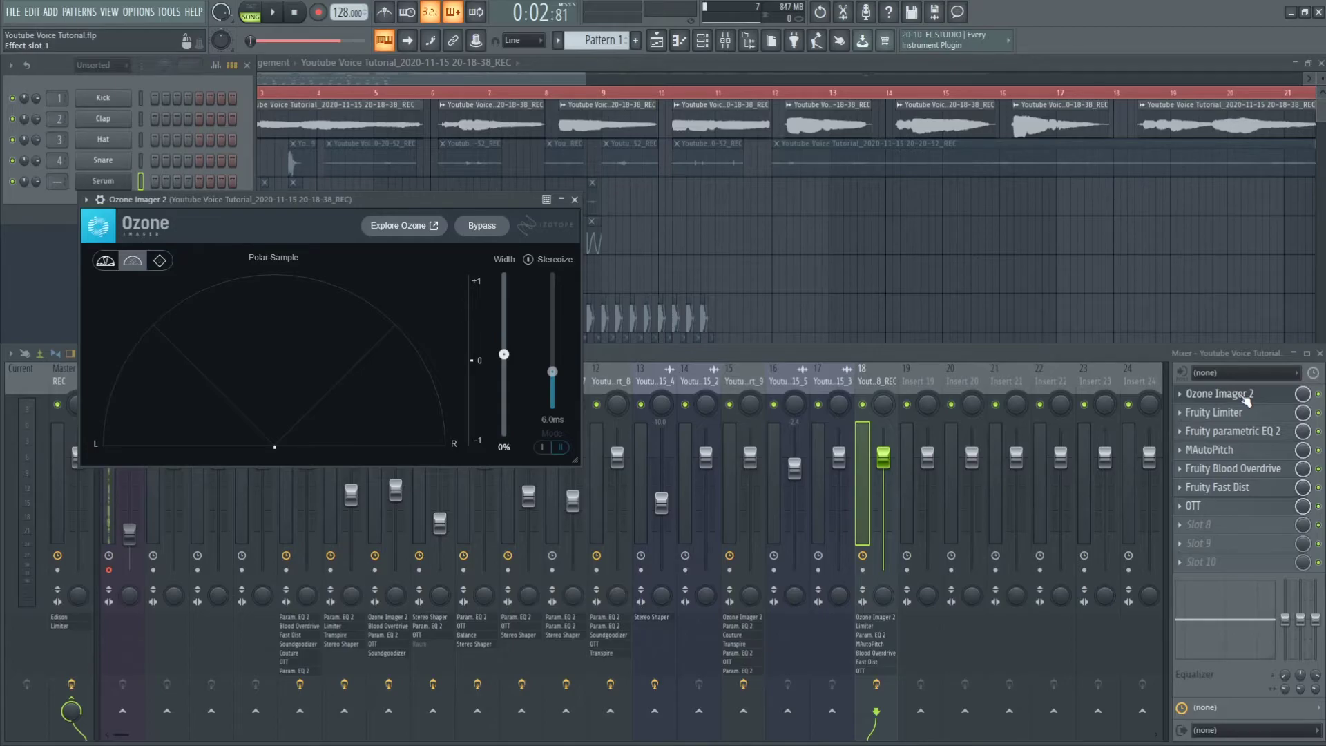
{"action": "left_click_drag", "start_coordinate": [459, 200], "coordinate": [599, 236]}
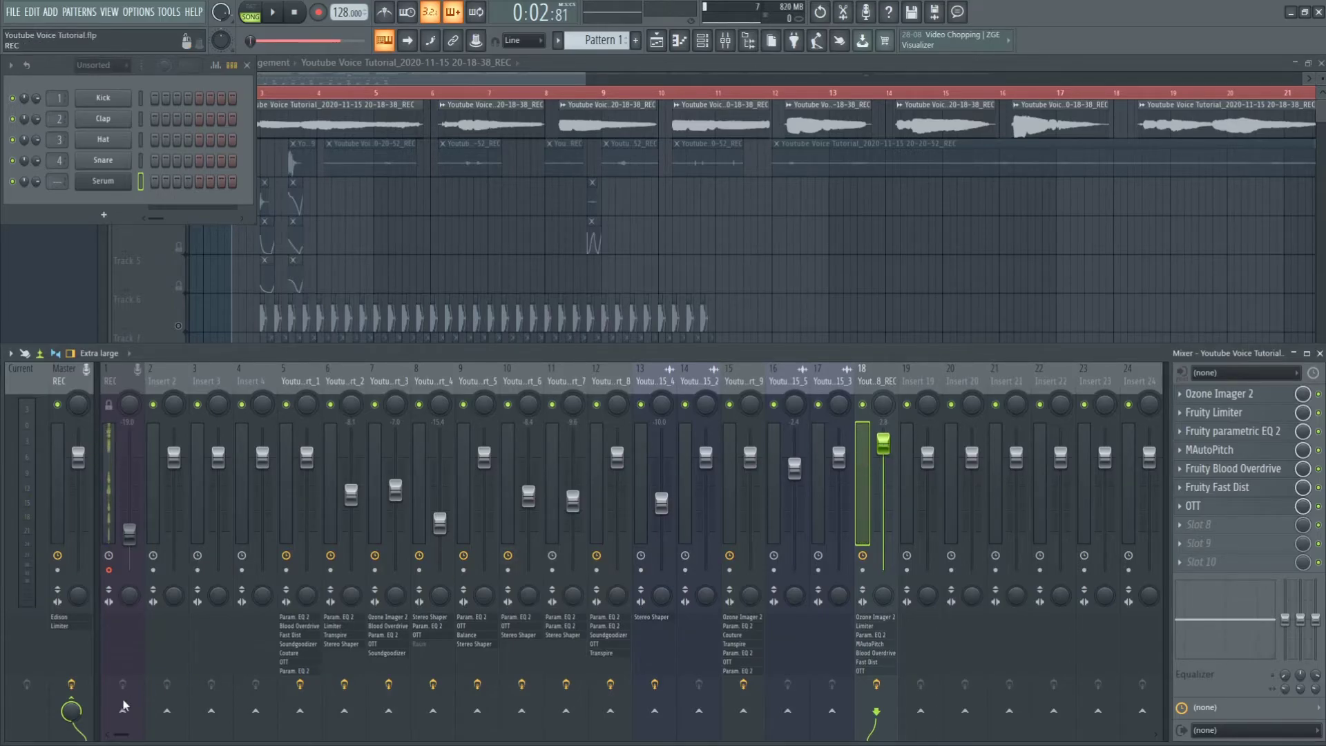
- Load Raum in slot 2 of Insert 19, set its decay to 0.57 s, and lower its mix and size
{"action": "left_click_drag", "start_coordinate": [128, 736], "coordinate": [202, 741]}
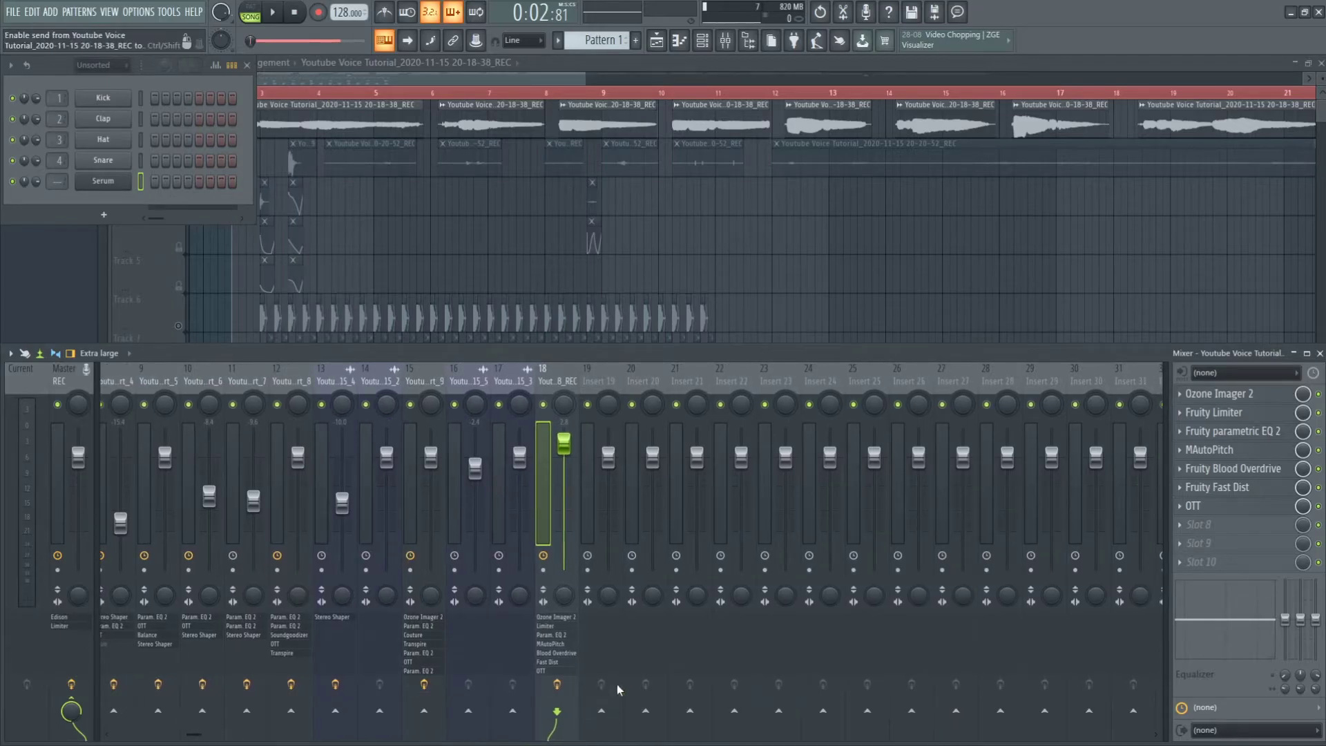
{"action": "left_click", "coordinate": [596, 386]}
{"action": "key", "text": "space"}
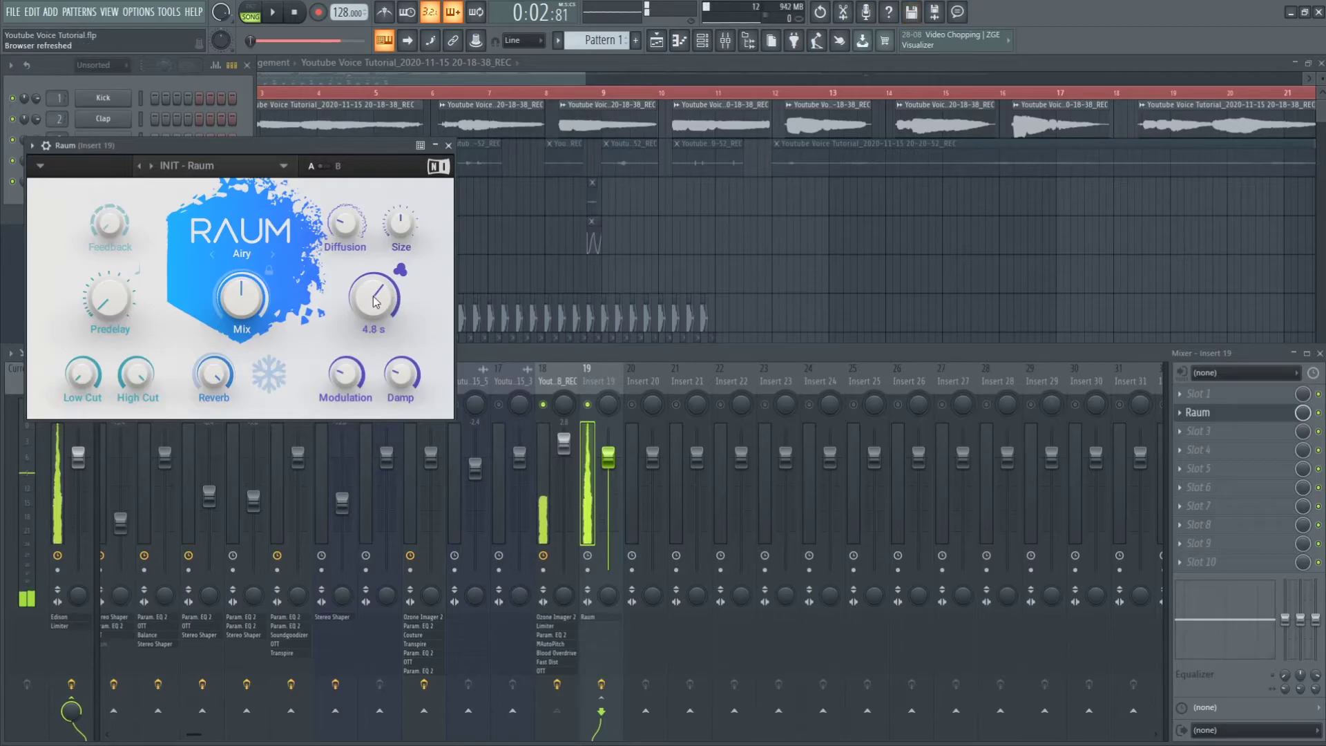
{"action": "left_click_drag", "start_coordinate": [374, 300], "coordinate": [374, 345]}
{"action": "key", "text": "space"}
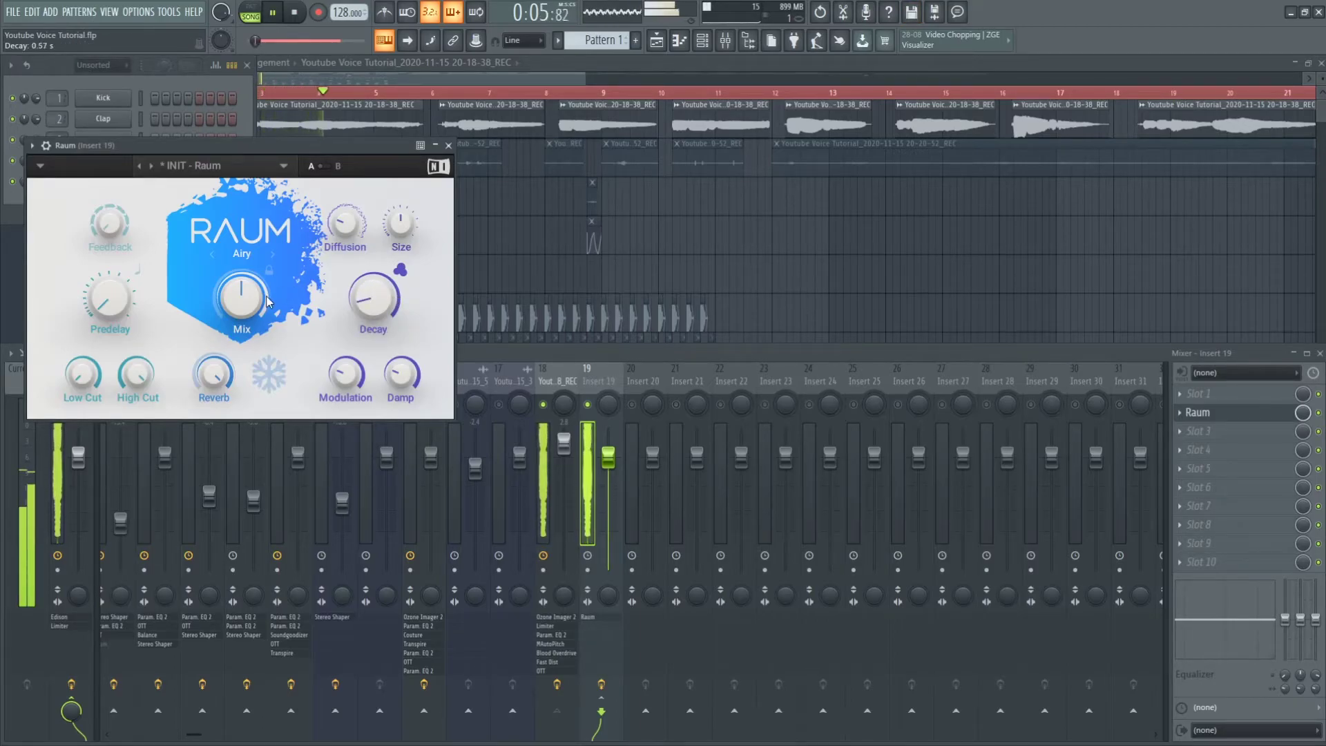
{"action": "left_click_drag", "start_coordinate": [240, 288], "coordinate": [241, 308]}
{"action": "left_click_drag", "start_coordinate": [401, 223], "coordinate": [401, 235]}
- Stop playback and send mixer track 18 to Insert 20, leaving Insert 20 selected
{"action": "left_click", "coordinate": [569, 384]}
{"action": "key", "text": "space"}
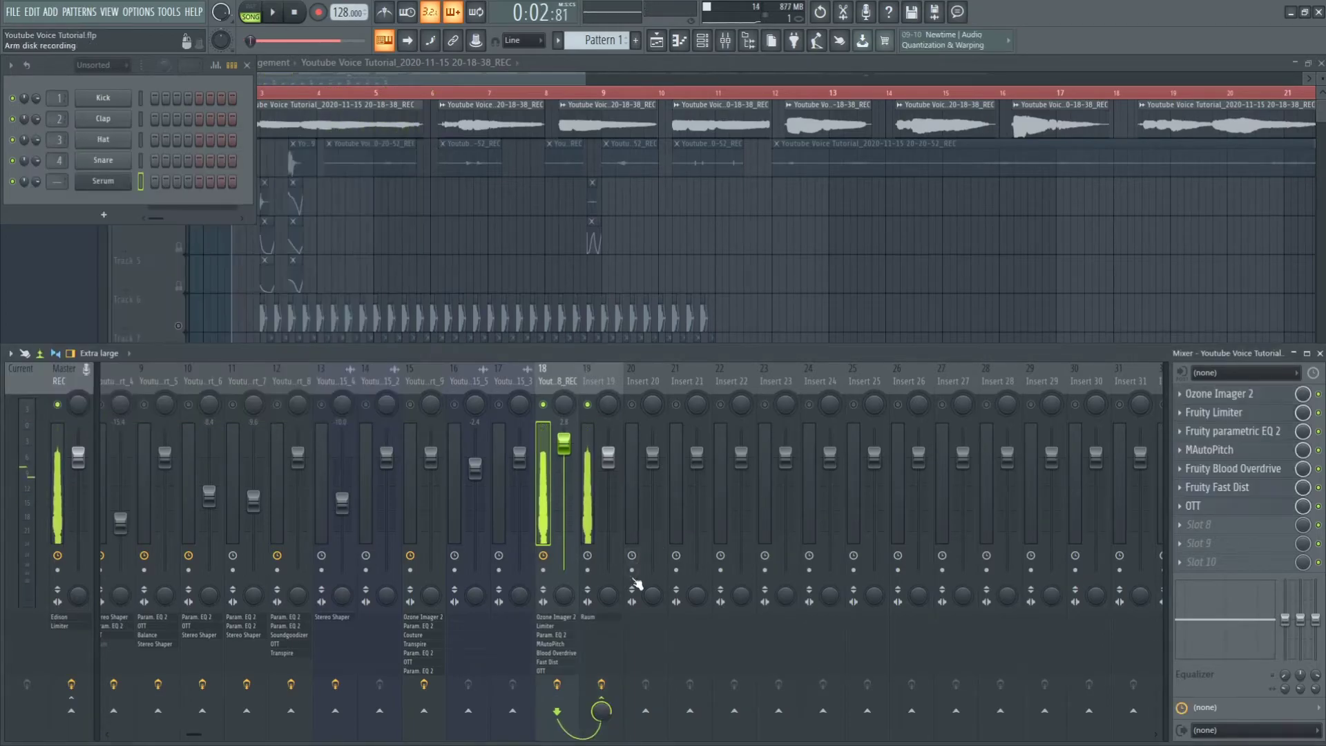
{"action": "left_click", "coordinate": [646, 684]}
{"action": "left_click", "coordinate": [636, 387]}
- Load Fruity parametric EQ 2 in slot 2 of Insert 20 and adjust its low and high bands during playback
{"action": "key", "text": "space"}
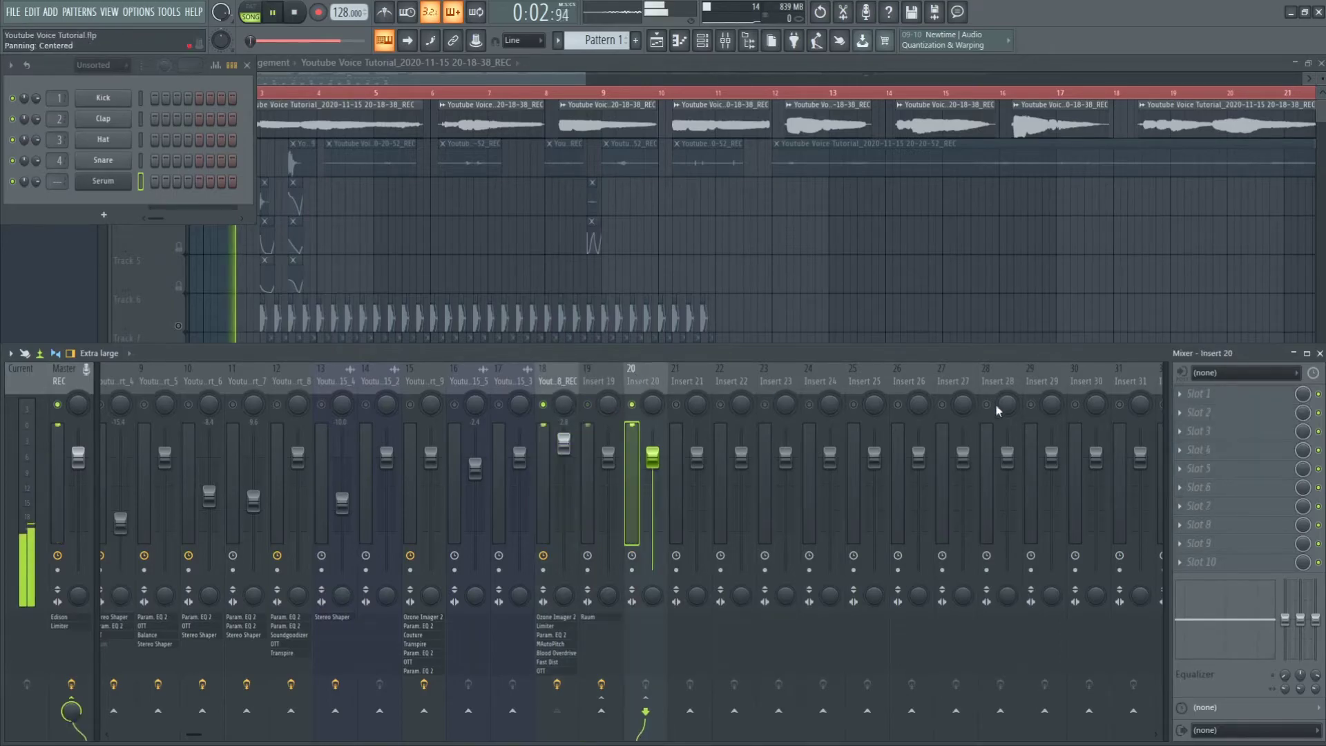
{"action": "left_click", "coordinate": [921, 472]}
{"action": "left_click", "coordinate": [69, 181]}
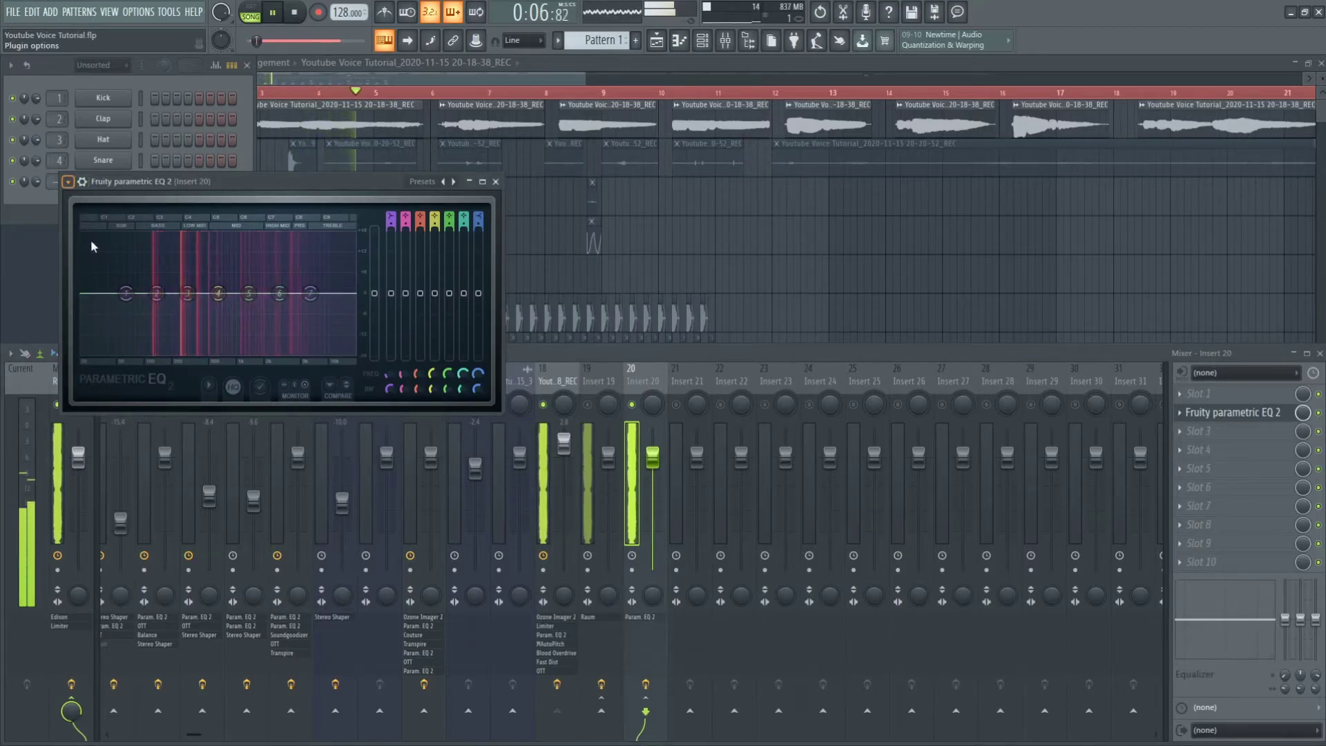
{"action": "left_click", "coordinate": [262, 302]}
{"action": "left_click_drag", "start_coordinate": [105, 295], "coordinate": [165, 295]}
{"action": "scroll", "coordinate": [165, 295], "scroll_direction": "up", "scroll_amount": 6}
{"action": "mouse_move", "coordinate": [355, 294]}
{"action": "left_mouse_down"}
{"action": "mouse_move", "coordinate": [332, 296]}
{"action": "mouse_move", "coordinate": [344, 297]}
{"action": "left_mouse_up"}
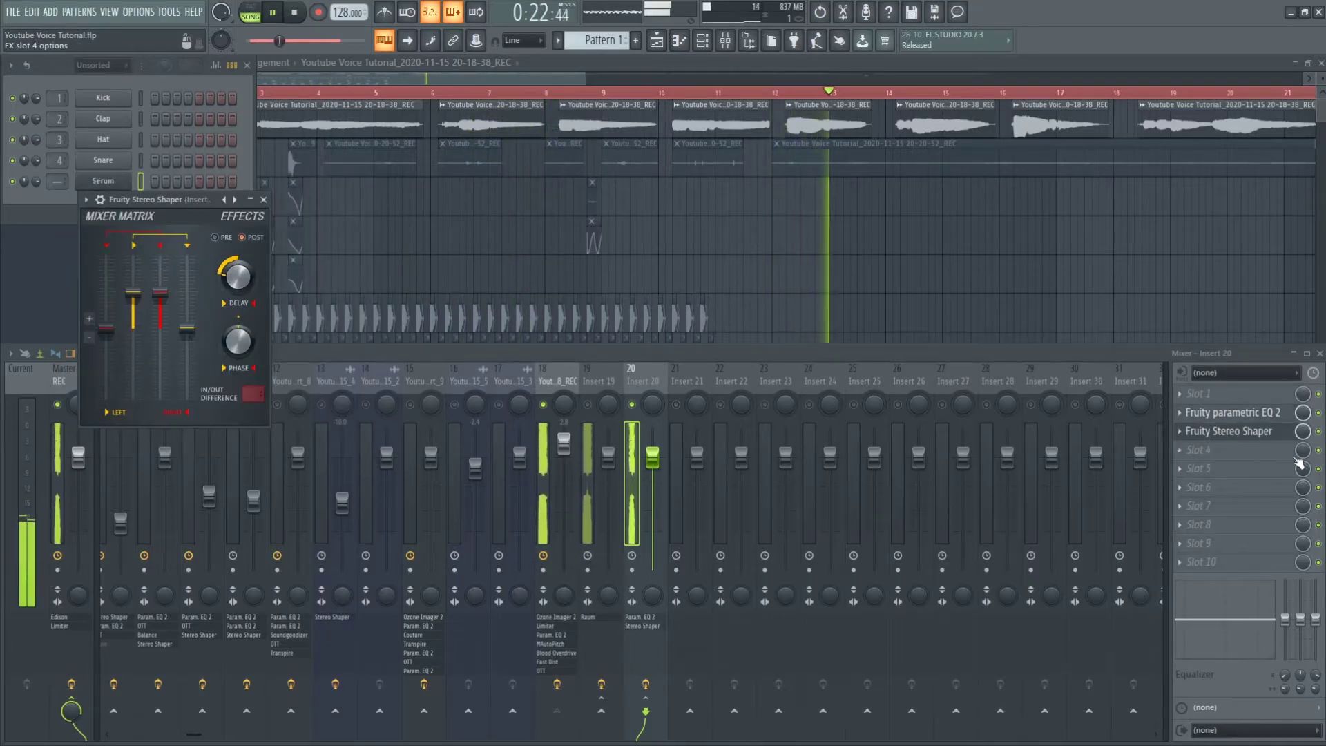
- Add Fruity Stereo Shaper in slot 3 of Insert 20, unmute Insert 19, and audition the two sends together
{"action": "left_click", "coordinate": [1257, 433]}
{"action": "key", "text": "space"}
{"action": "left_click", "coordinate": [589, 407]}
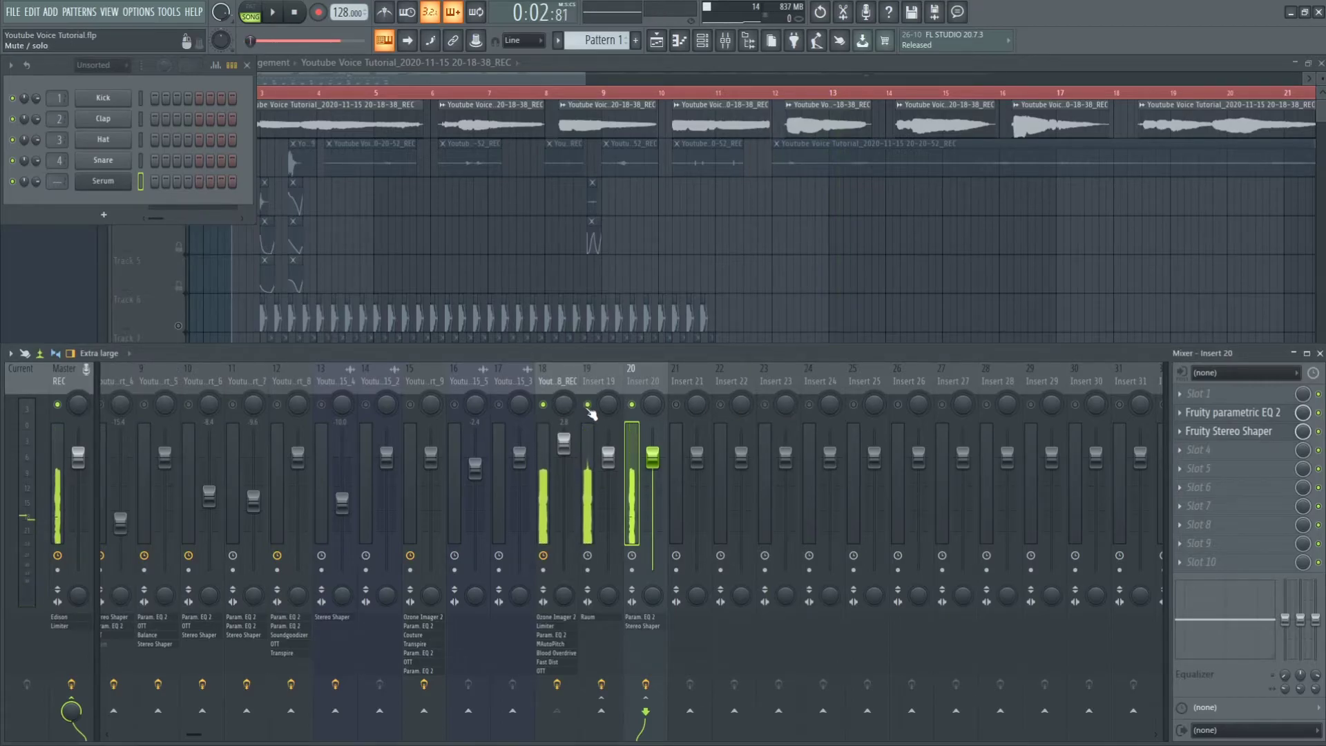
{"action": "key", "text": "space"}
{"action": "key", "text": "space"}
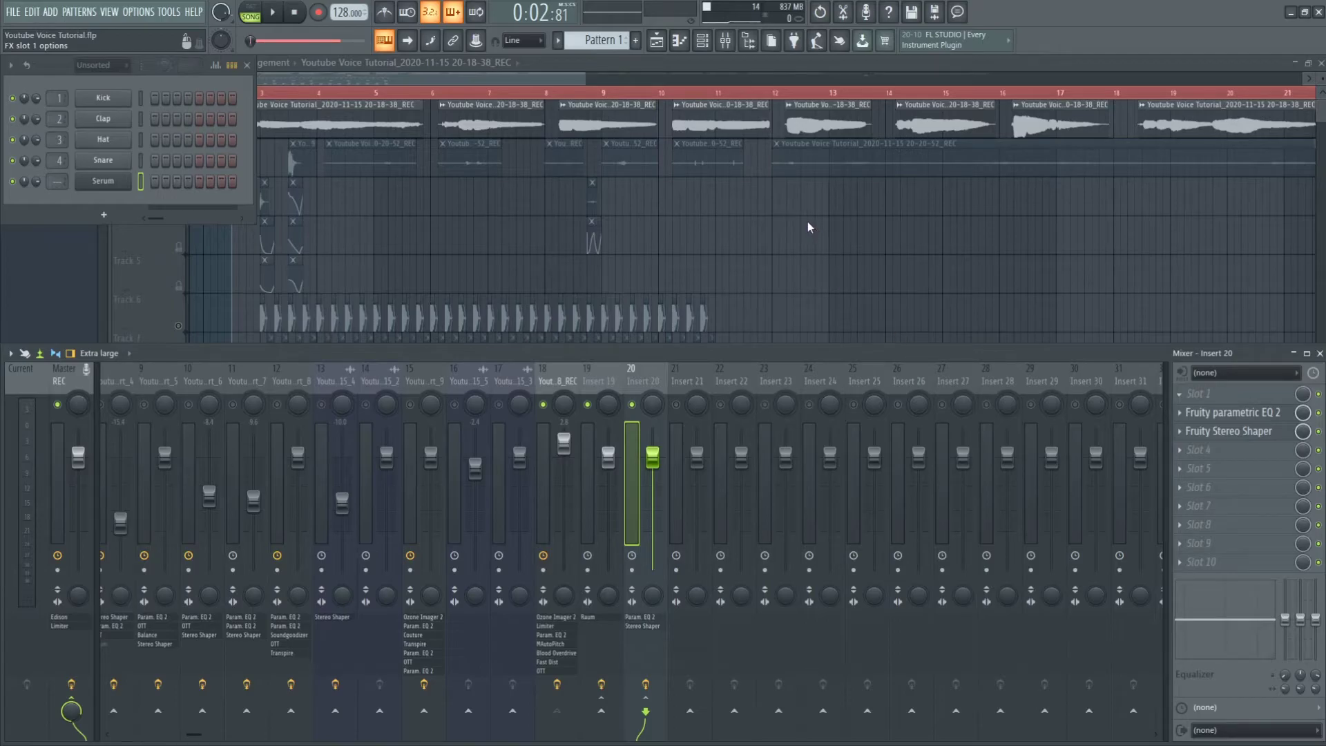
- Load Fruity Delay 3 in slot 1 of Insert 20 with time 0:1, feedback level fully down and dry output at 100%
{"action": "left_click_drag", "start_coordinate": [287, 167], "coordinate": [536, 183]}
{"action": "left_click_drag", "start_coordinate": [788, 310], "coordinate": [788, 414]}
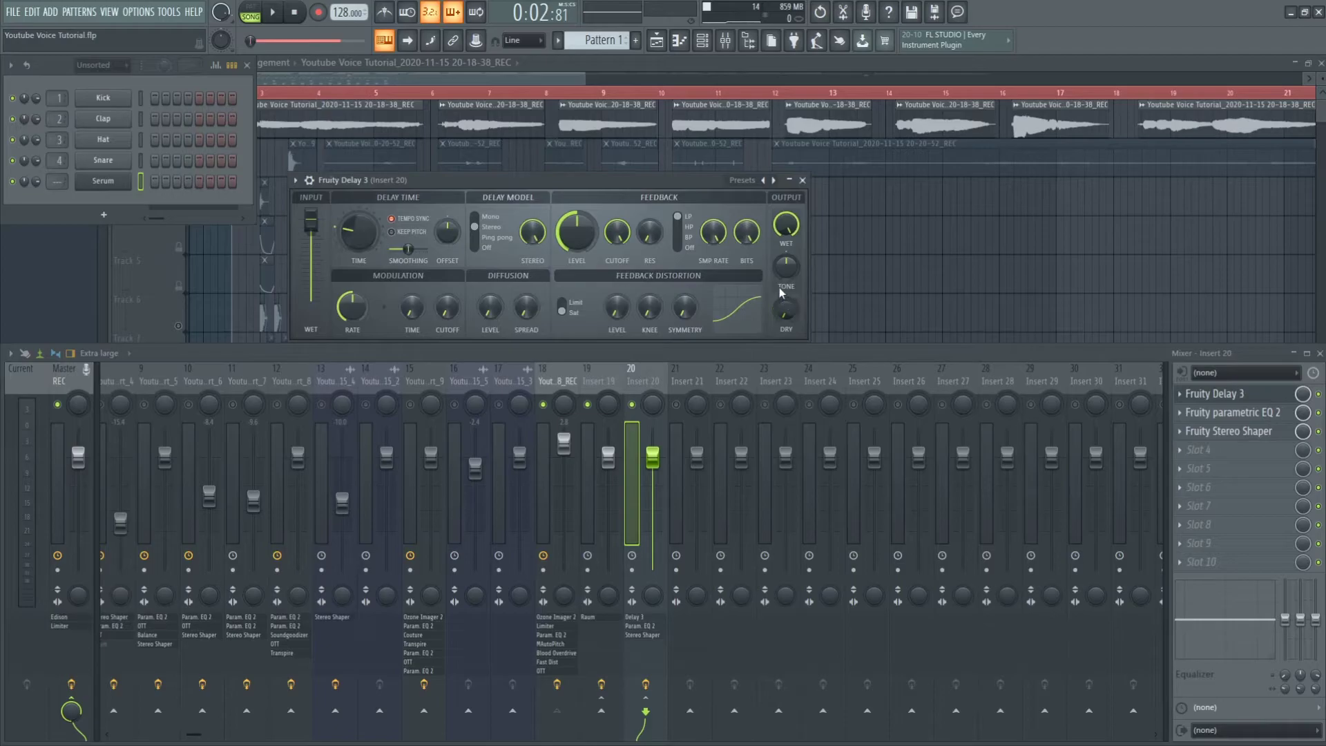
{"action": "left_click_drag", "start_coordinate": [576, 232], "coordinate": [576, 345]}
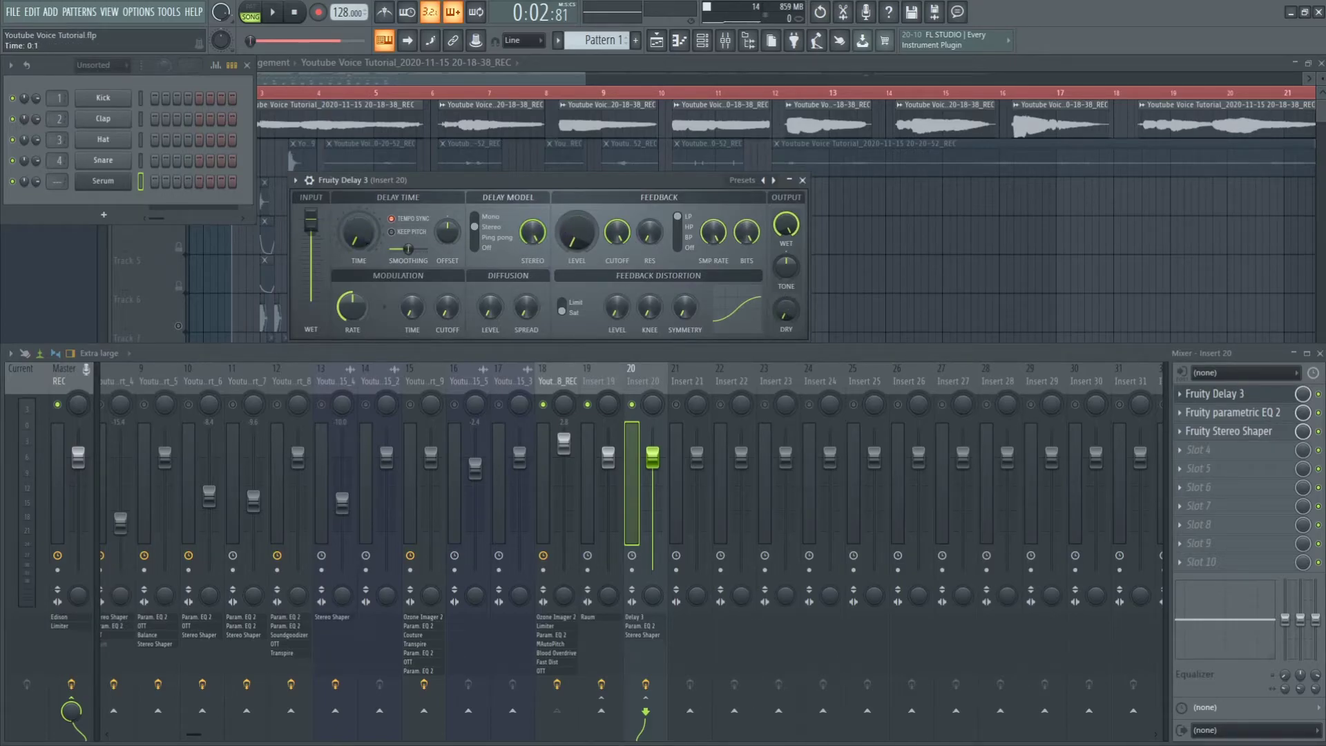
{"action": "left_click_drag", "start_coordinate": [788, 314], "coordinate": [788, 262]}
{"action": "key", "text": "space"}
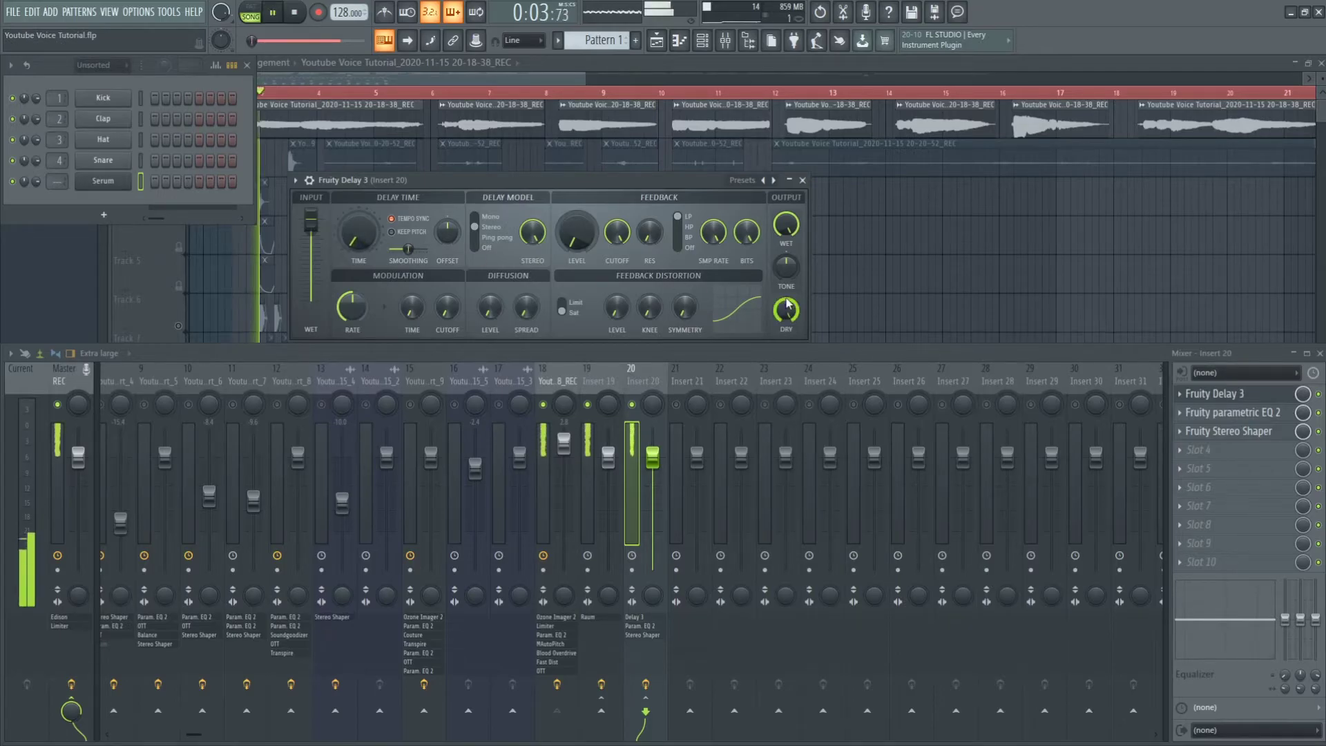
{"action": "key", "text": "space"}
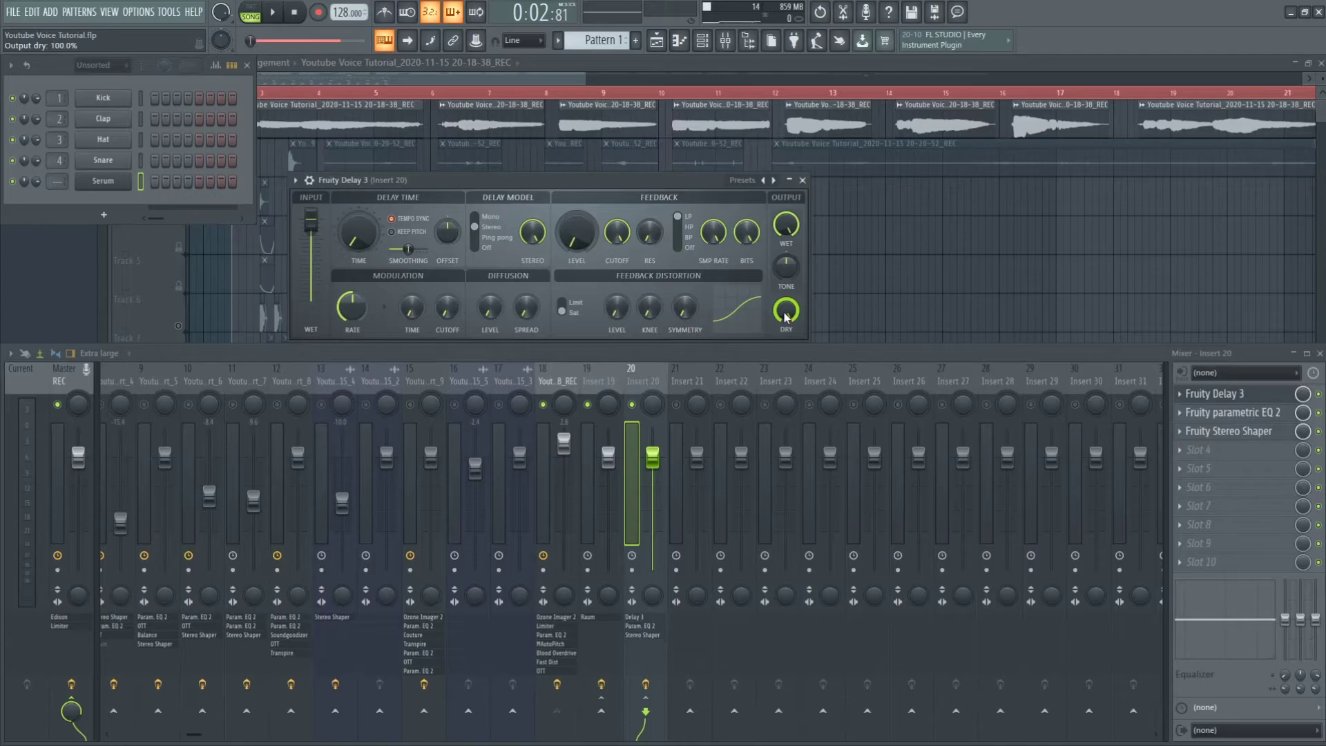
- Add another Fruity Delay 3 and Raum in slots 4 and 5 of Insert 20, and audition with Insert 19 unmuted and the Stereo Shaper open
{"action": "key", "text": "Escape"}
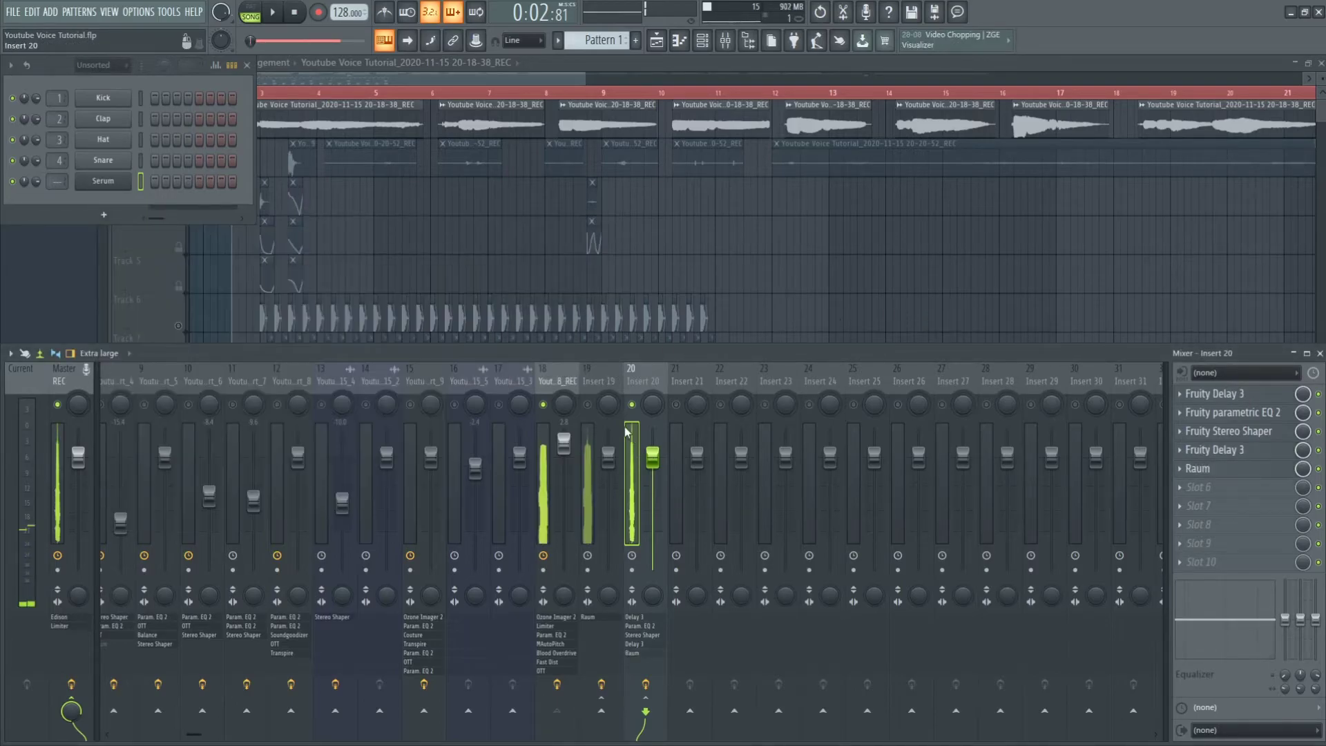
{"action": "left_click", "coordinate": [587, 404]}
{"action": "key", "text": "space"}
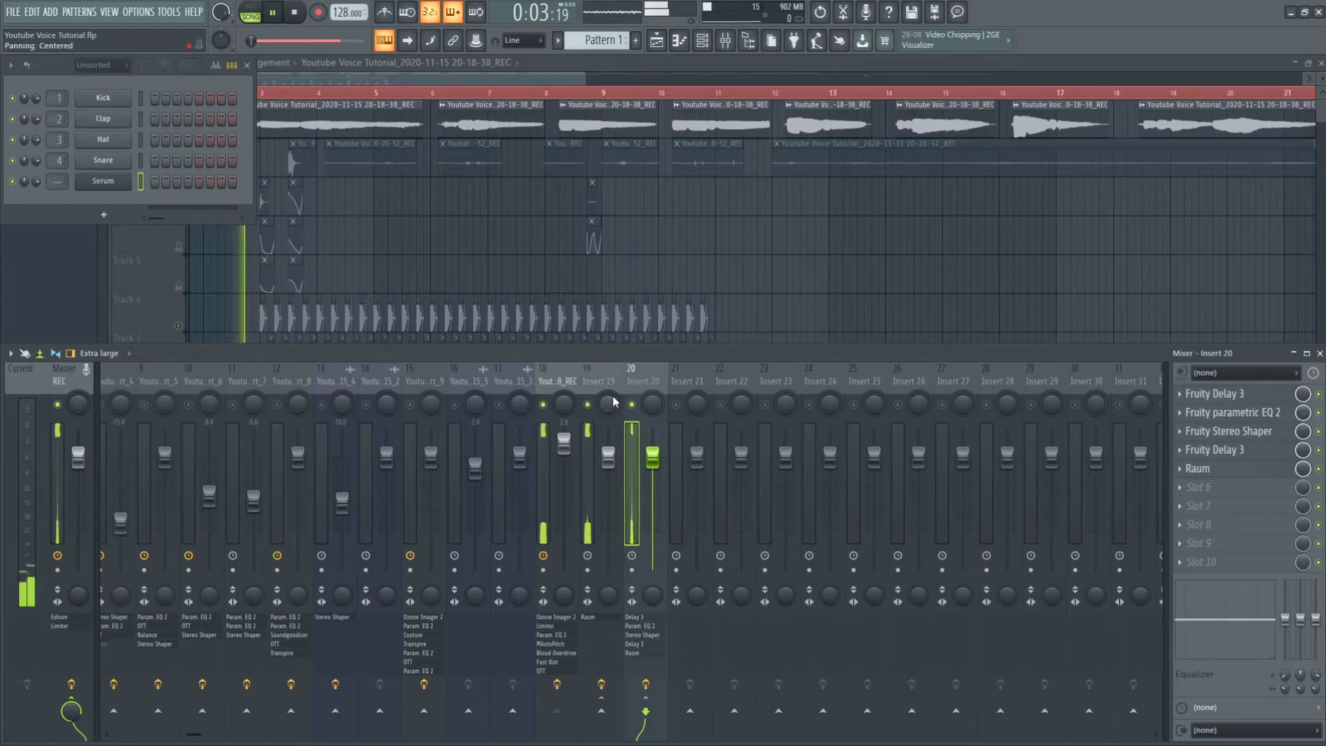
{"action": "left_click", "coordinate": [1274, 435]}
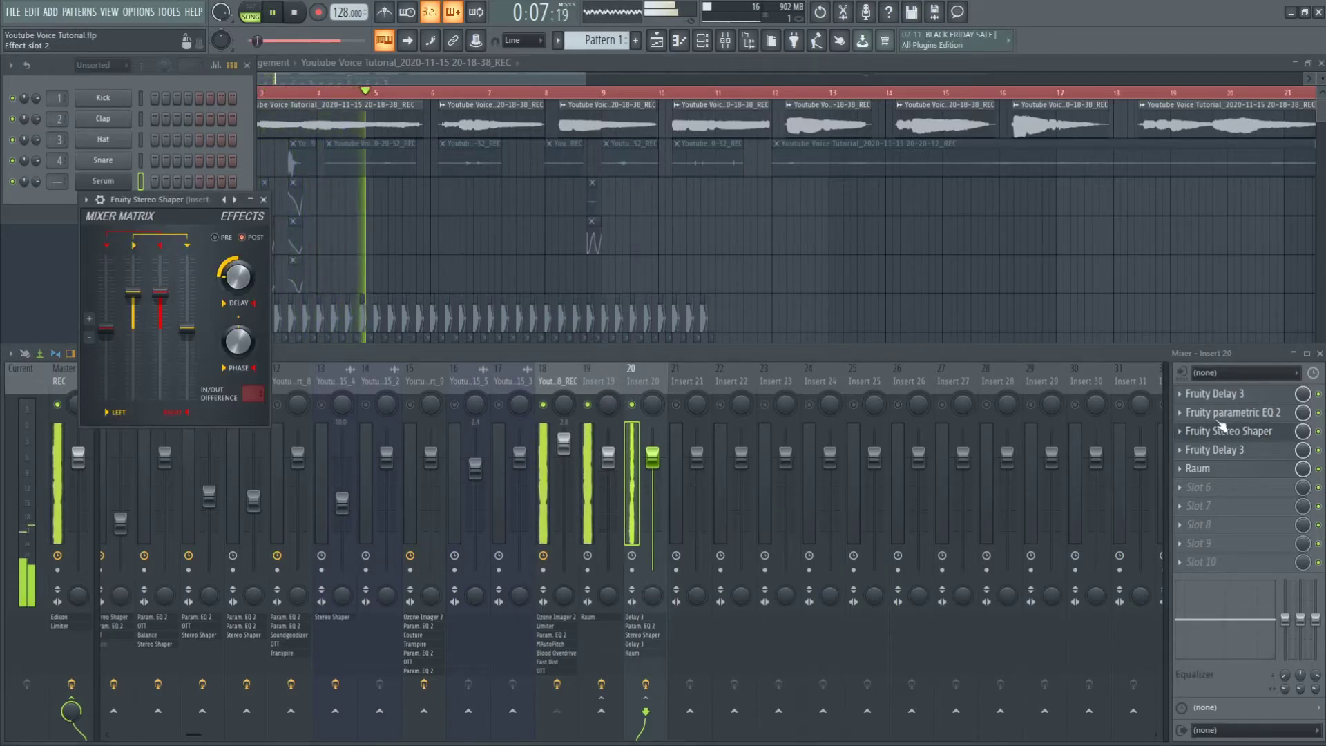
- Load Fruity Balance into slot 10 of Insert 20 and place an automation clip for its volume on Track 15
{"action": "left_click", "coordinate": [1219, 429]}
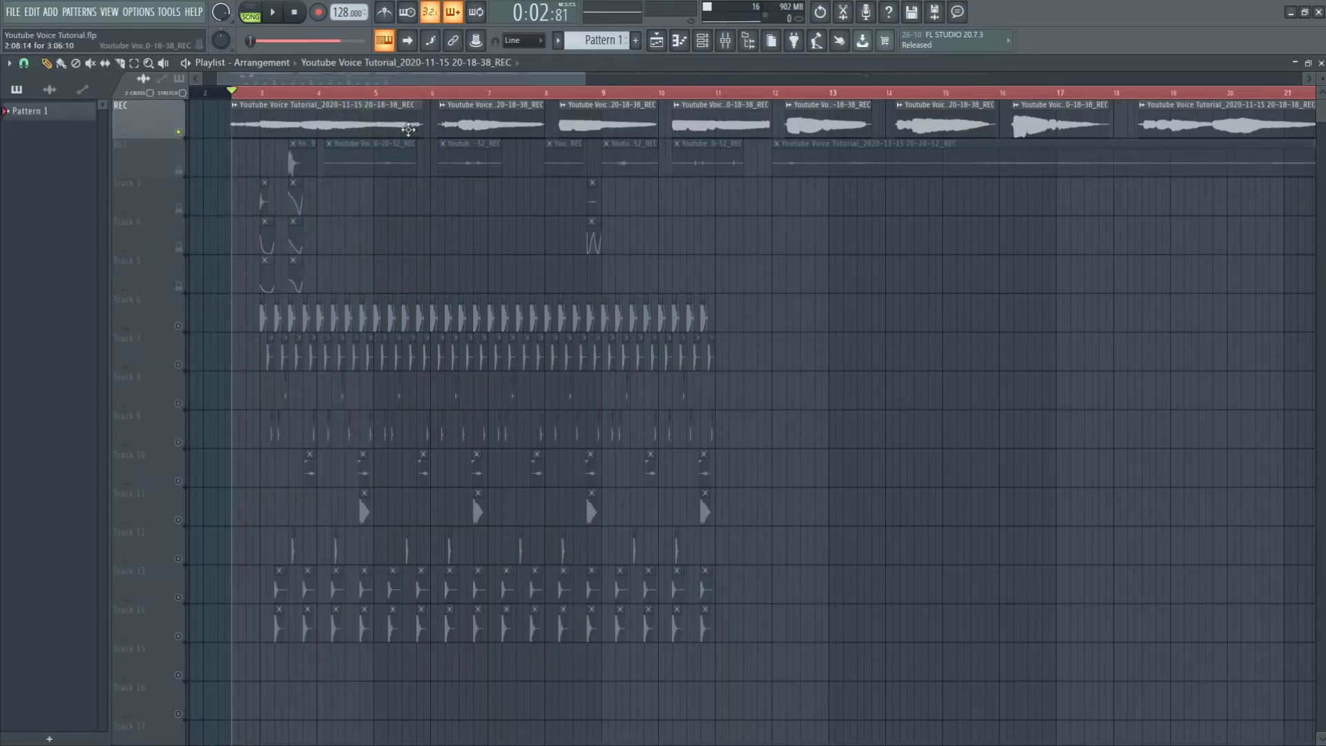
{"action": "left_click", "coordinate": [726, 40]}
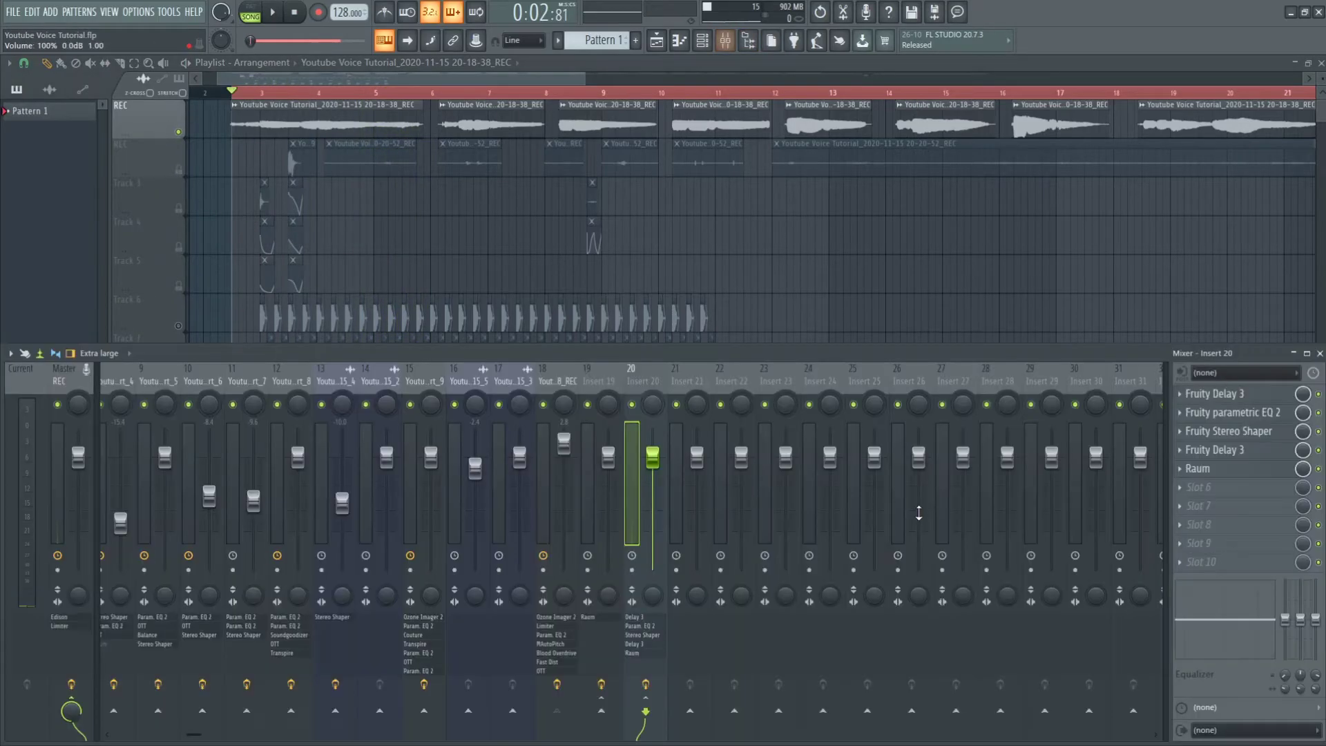
{"action": "left_click", "coordinate": [1002, 560]}
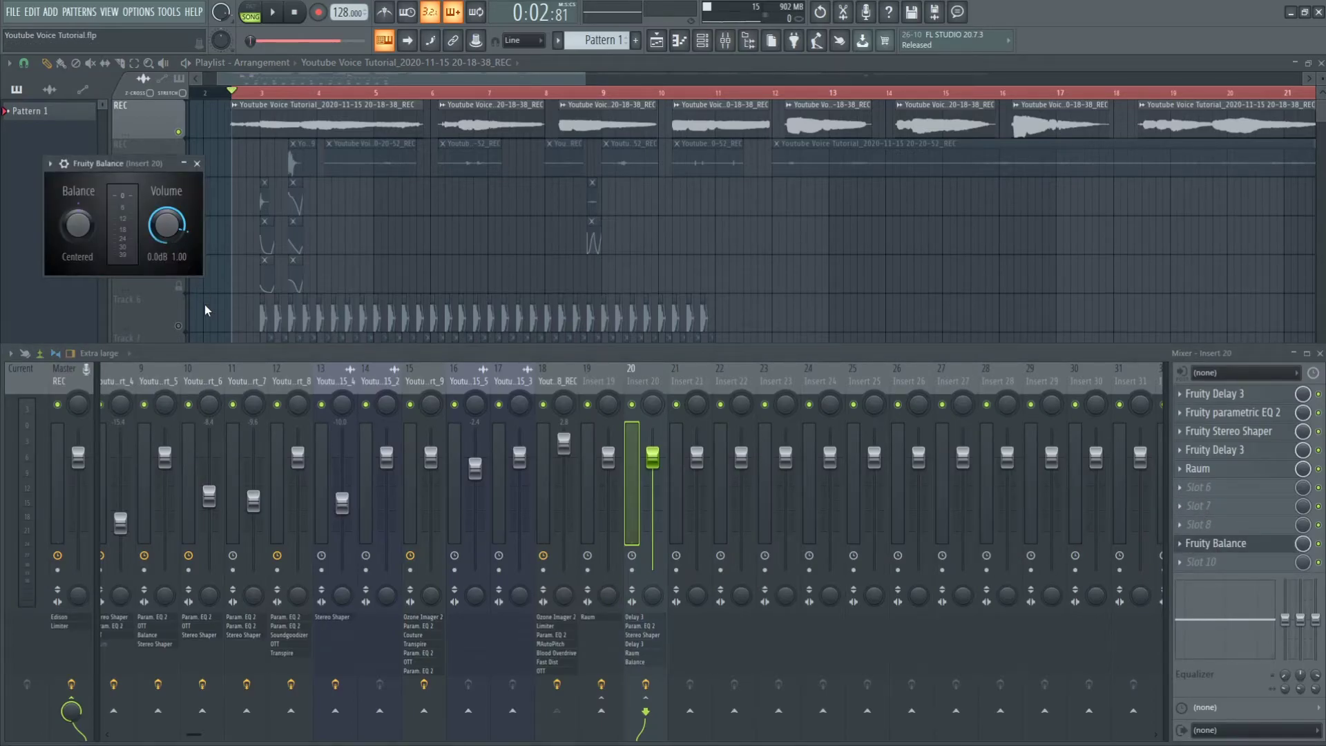
{"action": "left_click", "coordinate": [1260, 546]}
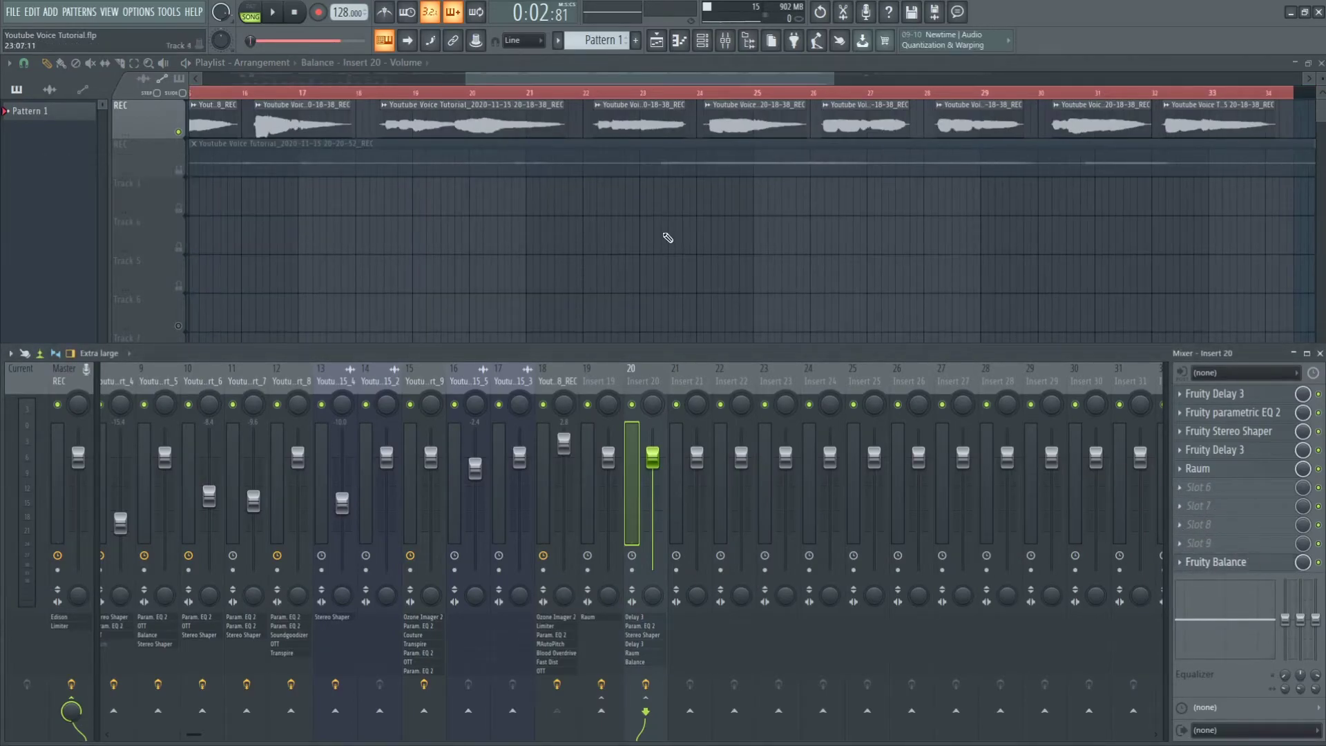
{"action": "key", "text": "F9"}
{"action": "scroll", "coordinate": [726, 243], "scroll_direction": "down", "scroll_amount": 4}
{"action": "scroll", "coordinate": [718, 252], "scroll_direction": "down", "scroll_amount": 1}
{"action": "scroll", "coordinate": [424, 384], "scroll_direction": "down", "scroll_amount": 4}
{"action": "left_click", "coordinate": [179, 521]}
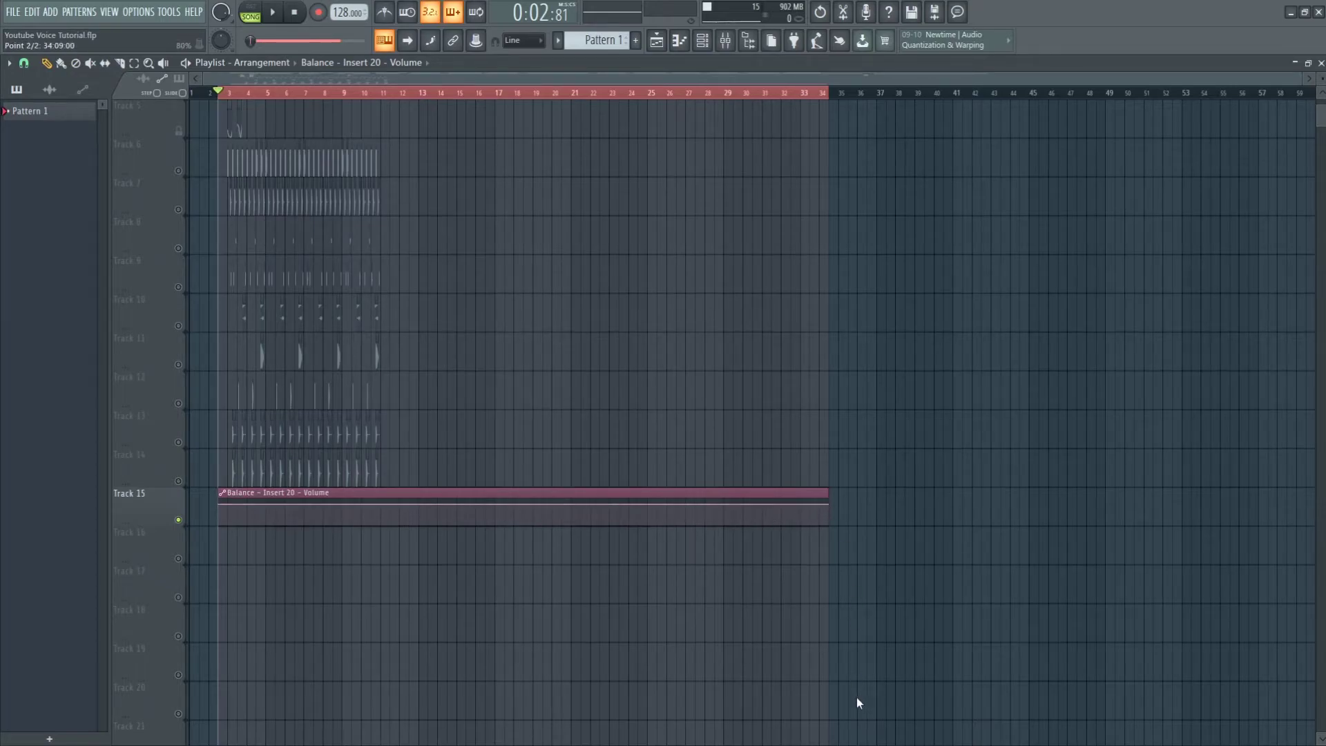
- Shorten the Balance volume automation clip to one beat at bar 3 and shape it as a dip curving back up to full level
{"action": "left_click_drag", "start_coordinate": [829, 505], "coordinate": [255, 505]}
{"action": "scroll", "coordinate": [252, 506], "scroll_direction": "up", "scroll_amount": 6}
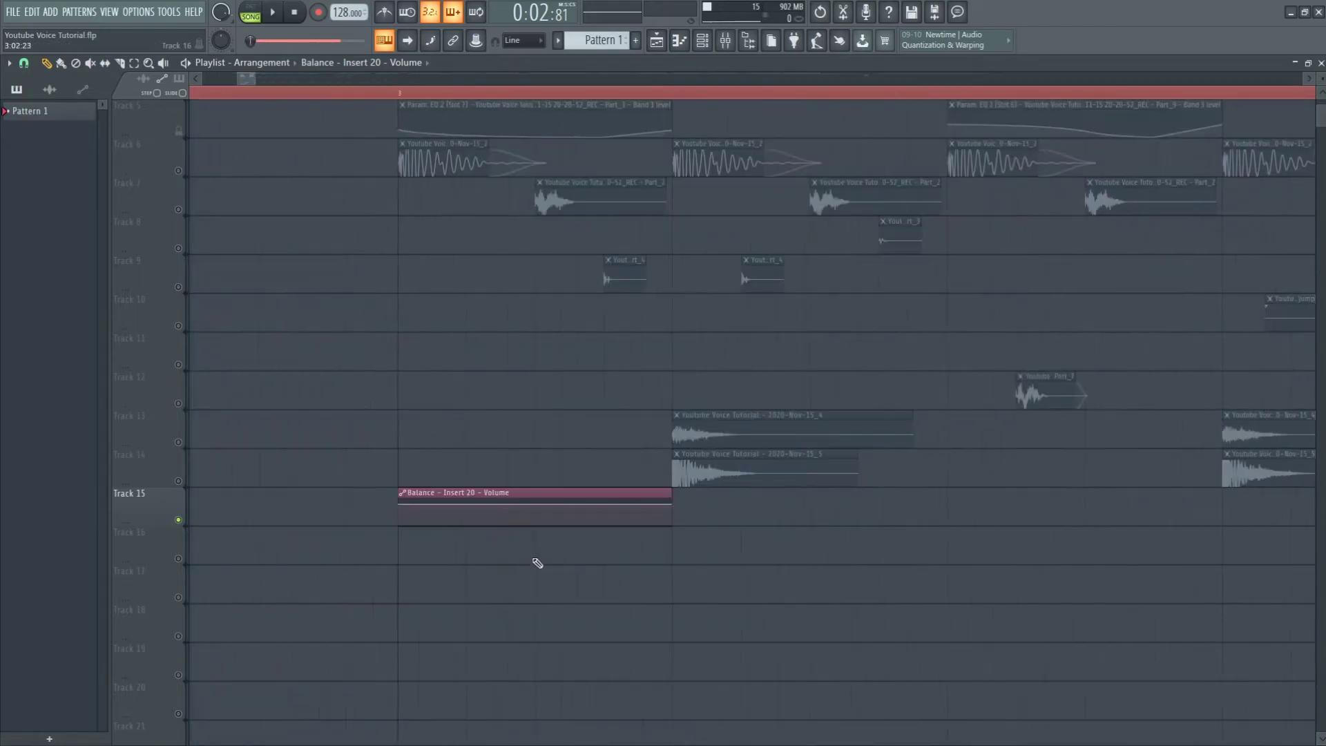
{"action": "left_click_drag", "start_coordinate": [539, 518], "coordinate": [506, 510]}
{"action": "scroll", "coordinate": [432, 422], "scroll_direction": "down", "scroll_amount": 10}
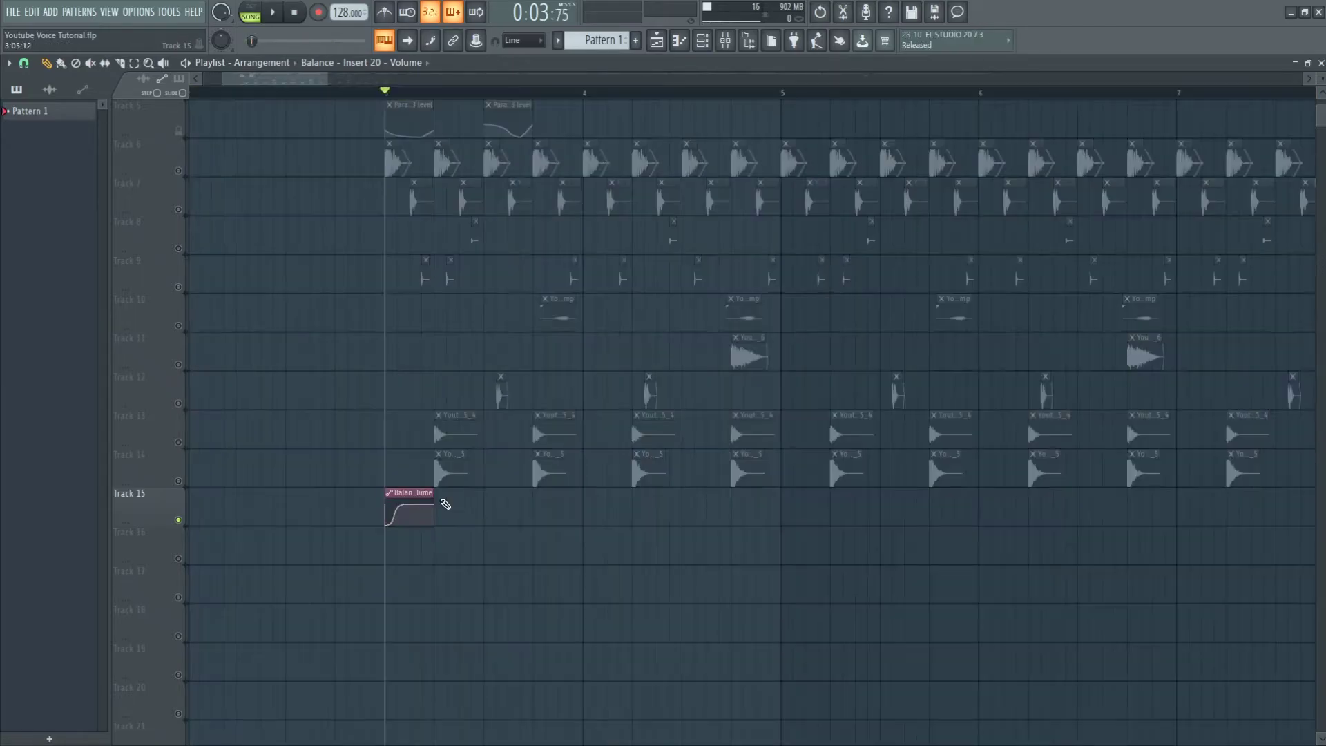
- Repeat the one-beat volume automation clip back to back along Track 15 from bar 3 to bar 11
{"action": "key", "text": "ctrl+b"}
{"action": "key", "text": "ctrl+b"}
{"action": "key", "text": "ctrl+b"}
{"action": "key", "text": "ctrl+b"}
{"action": "key", "text": "ctrl+b"}
{"action": "key", "text": "ctrl+b"}
{"action": "key", "text": "ctrl+b"}
{"action": "key", "text": "ctrl+b"}
{"action": "key", "text": "ctrl+b"}
{"action": "key", "text": "ctrl+b"}
{"action": "key", "text": "ctrl+b"}
{"action": "key", "text": "ctrl+b"}
{"action": "key", "text": "ctrl+b"}
{"action": "key", "text": "ctrl+b"}
{"action": "key", "text": "ctrl+b"}
{"action": "key", "text": "ctrl+b"}
{"action": "key", "text": "ctrl+b"}
{"action": "key", "text": "ctrl+b"}
{"action": "key", "text": "ctrl+b"}
{"action": "key", "text": "ctrl+b"}
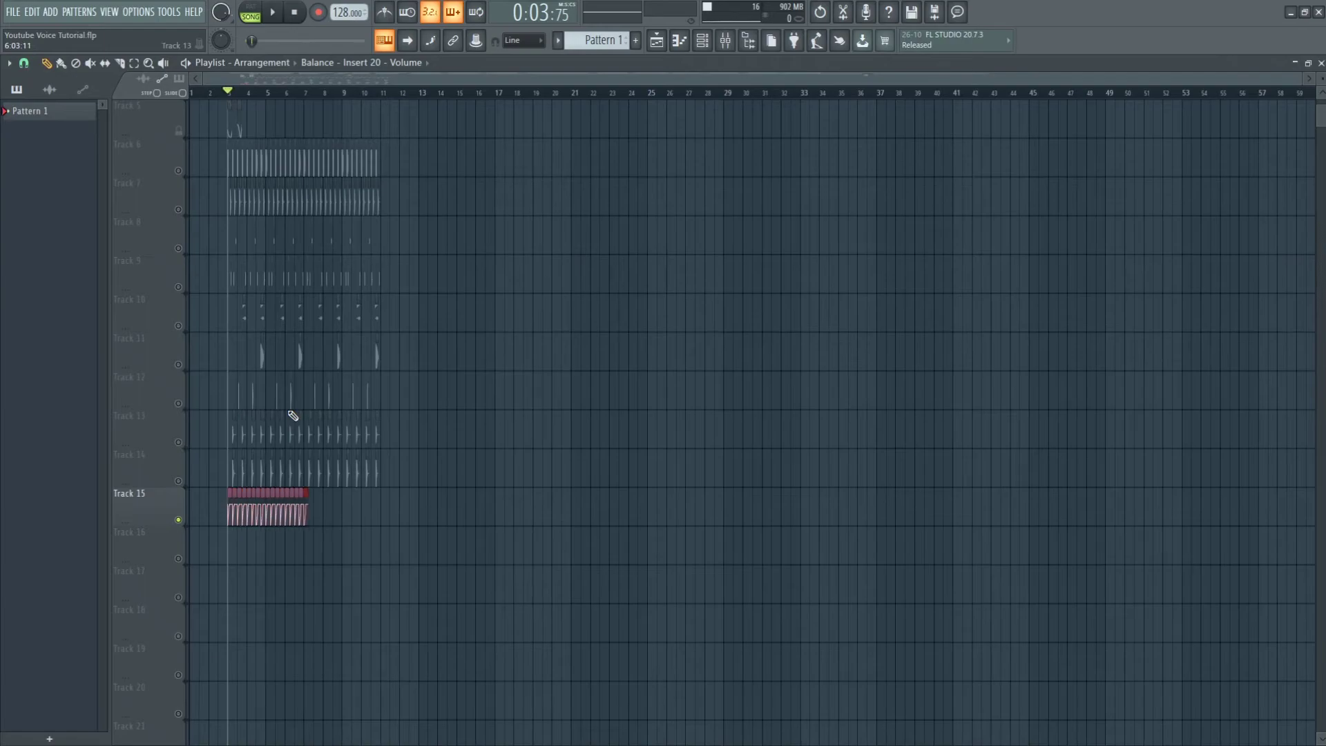
{"action": "scroll", "coordinate": [201, 160], "scroll_direction": "up", "scroll_amount": 8}
- Play the arrangement from just before bar 3 to audition the sung phrases with the pumping send volume
{"action": "key", "text": "space"}
{"action": "scroll", "coordinate": [201, 160], "scroll_direction": "up", "scroll_amount": 2}
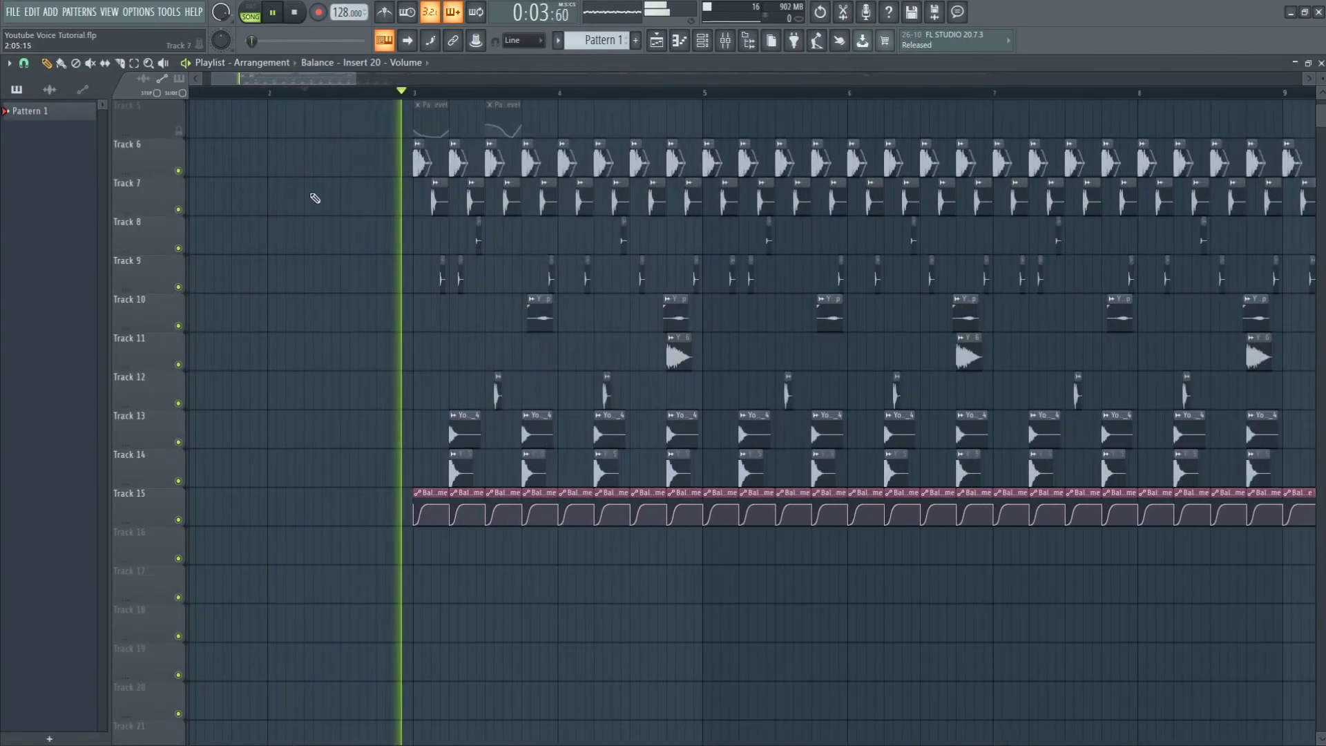
{"action": "scroll", "coordinate": [313, 201], "scroll_direction": "up", "scroll_amount": 2}
{"action": "scroll", "coordinate": [441, 294], "scroll_direction": "up", "scroll_amount": 4}
{"action": "scroll", "coordinate": [441, 295], "scroll_direction": "up", "scroll_amount": 1}
{"action": "scroll", "coordinate": [450, 287], "scroll_direction": "down", "scroll_amount": 3}
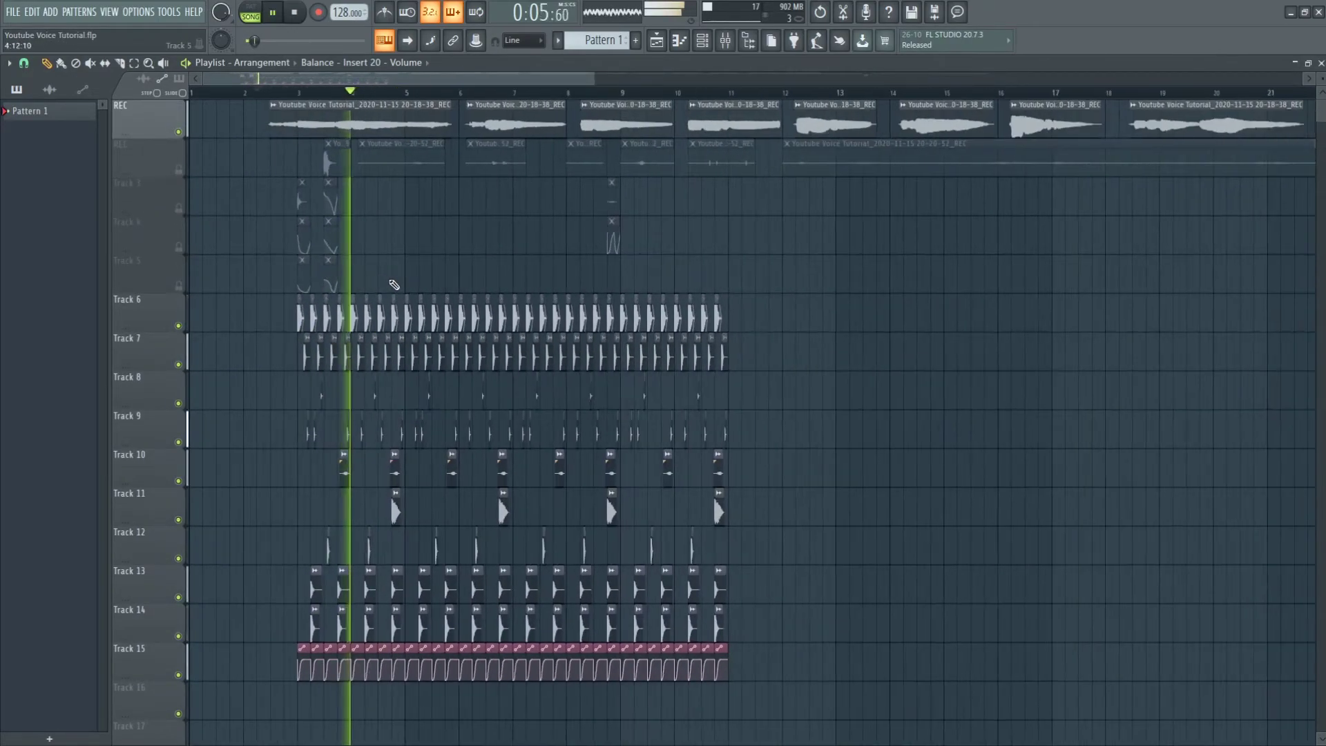
{"action": "scroll", "coordinate": [224, 258], "scroll_direction": "down", "scroll_amount": 3}
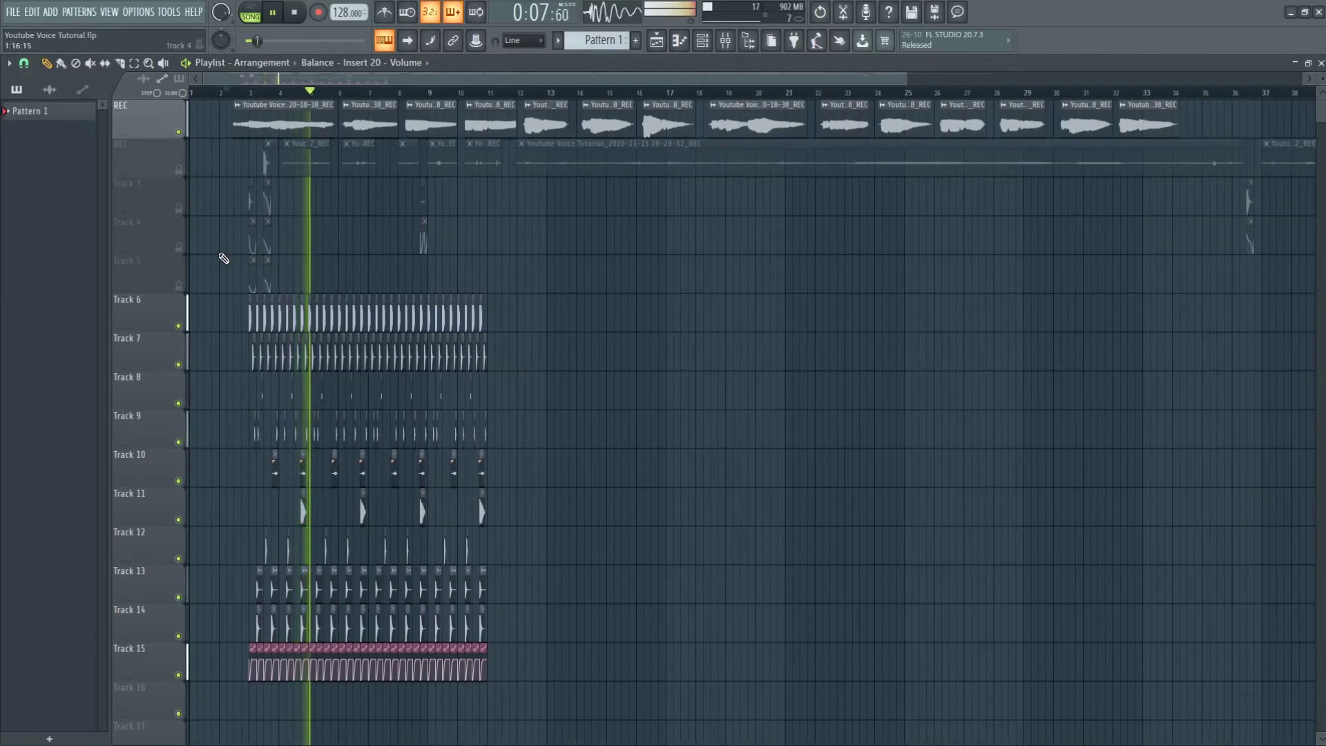
{"action": "scroll", "coordinate": [224, 258], "scroll_direction": "up", "scroll_amount": 1}
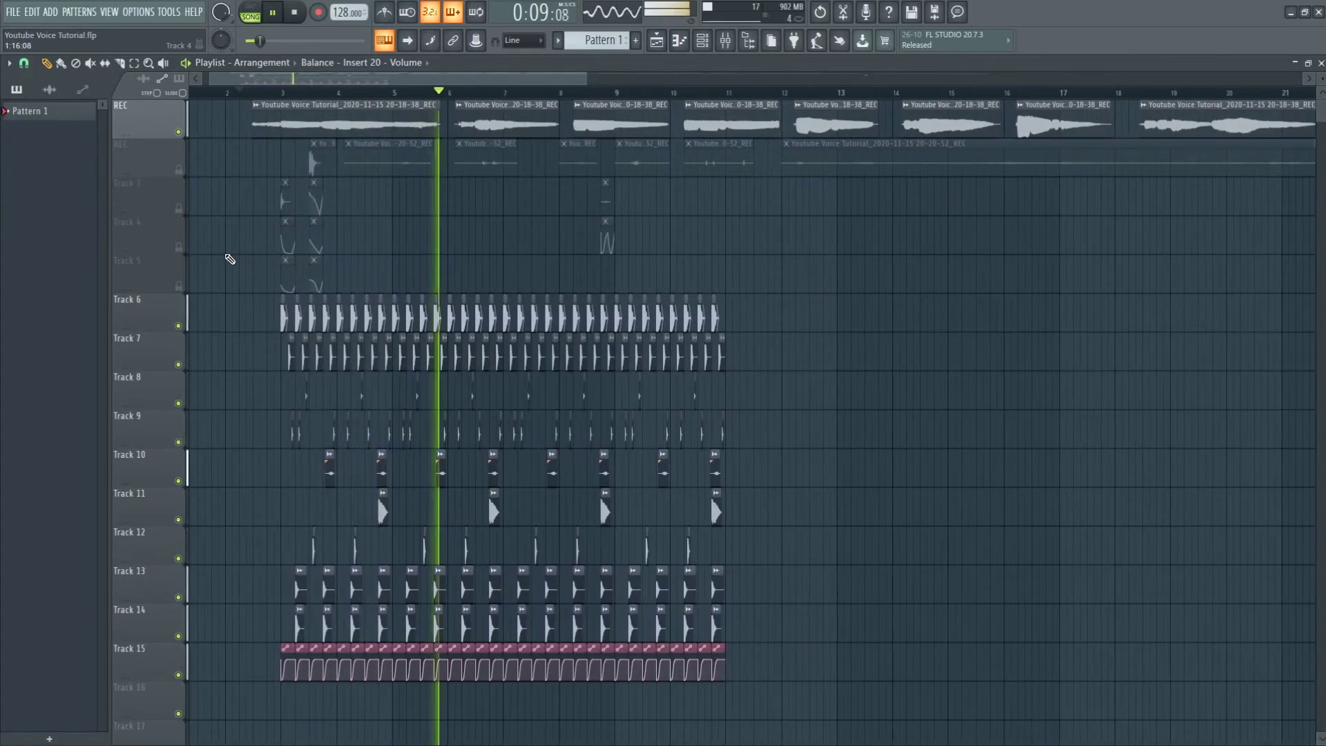
{"action": "key", "text": "space"}
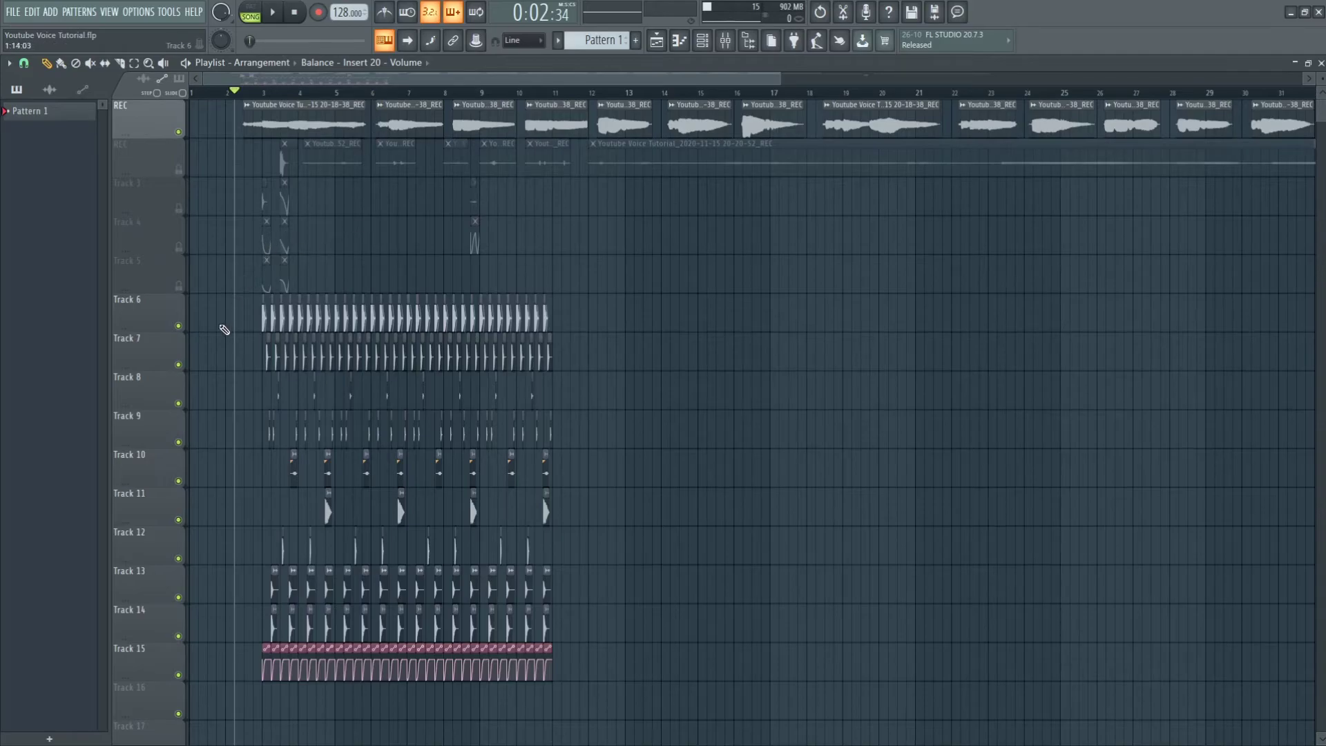
- Unmute the second REC track and place the Part_10 slice of its long recording on Track 16 at bar 23
{"action": "scroll", "coordinate": [225, 329], "scroll_direction": "up", "scroll_amount": 1}
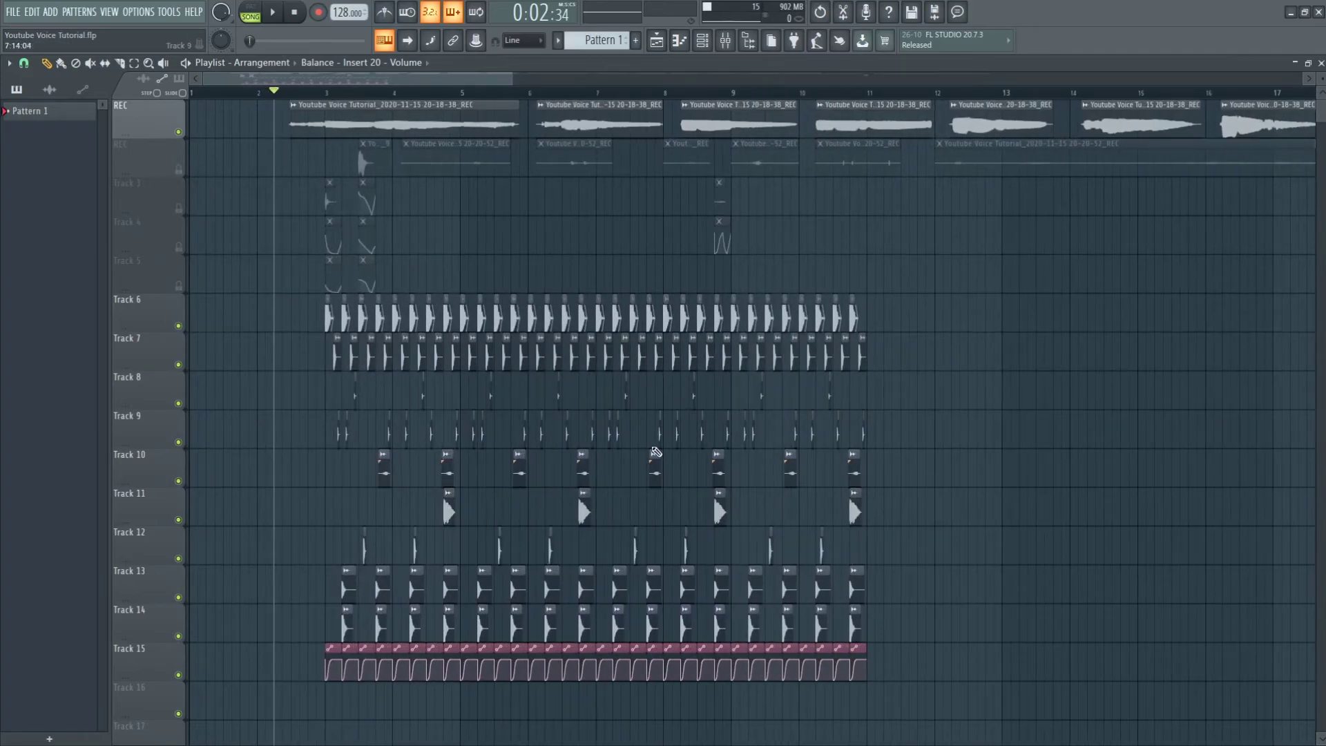
{"action": "scroll", "coordinate": [484, 414], "scroll_direction": "down", "scroll_amount": 3}
{"action": "left_click", "coordinate": [179, 169]}
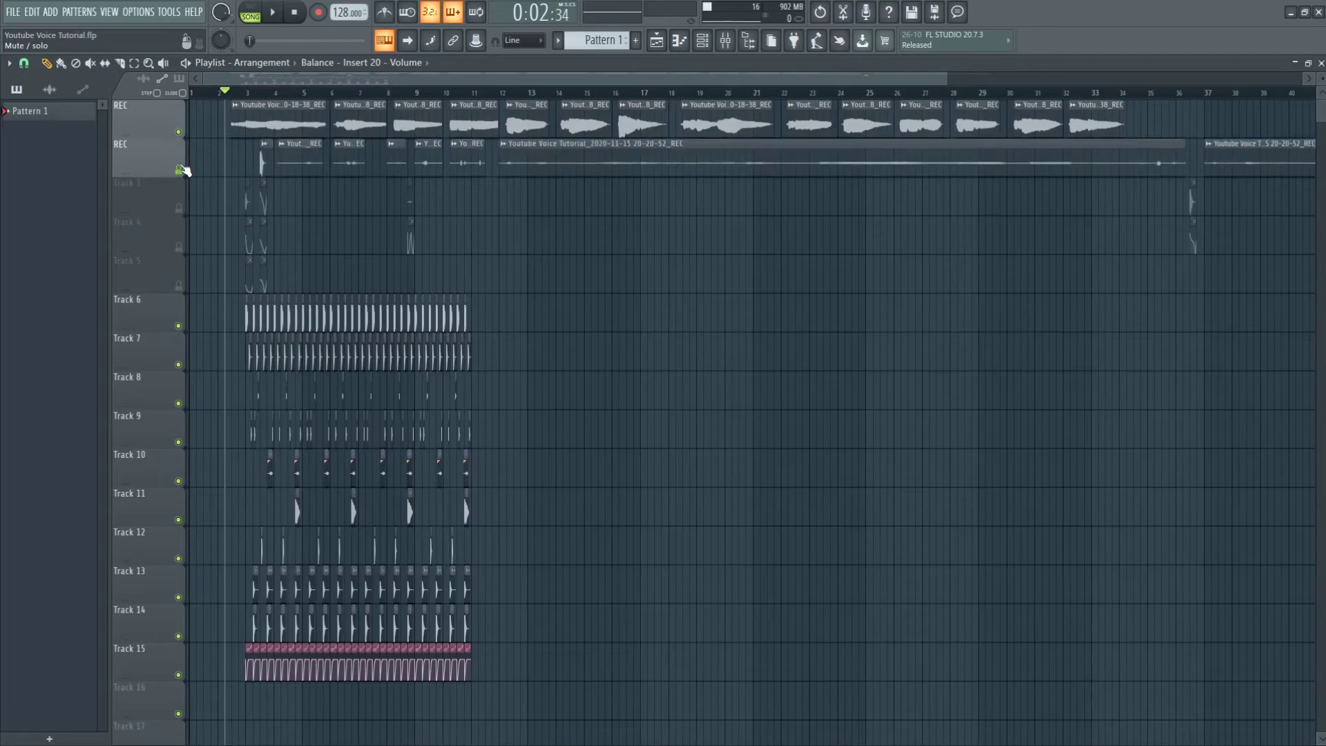
{"action": "scroll", "coordinate": [600, 174], "scroll_direction": "down", "scroll_amount": 2}
{"action": "scroll", "coordinate": [632, 172], "scroll_direction": "up", "scroll_amount": 2}
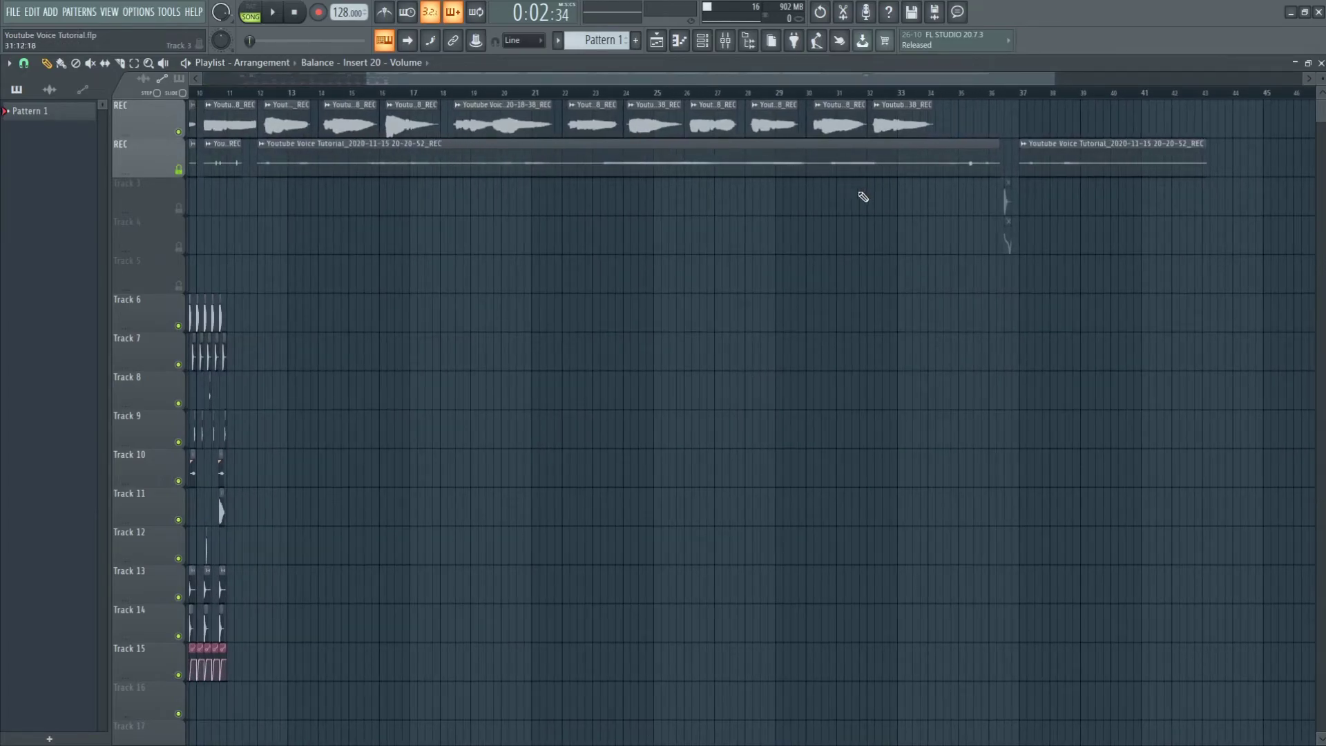
{"action": "scroll", "coordinate": [862, 198], "scroll_direction": "left", "scroll_amount": 4}
{"action": "scroll", "coordinate": [655, 163], "scroll_direction": "down", "scroll_amount": 1}
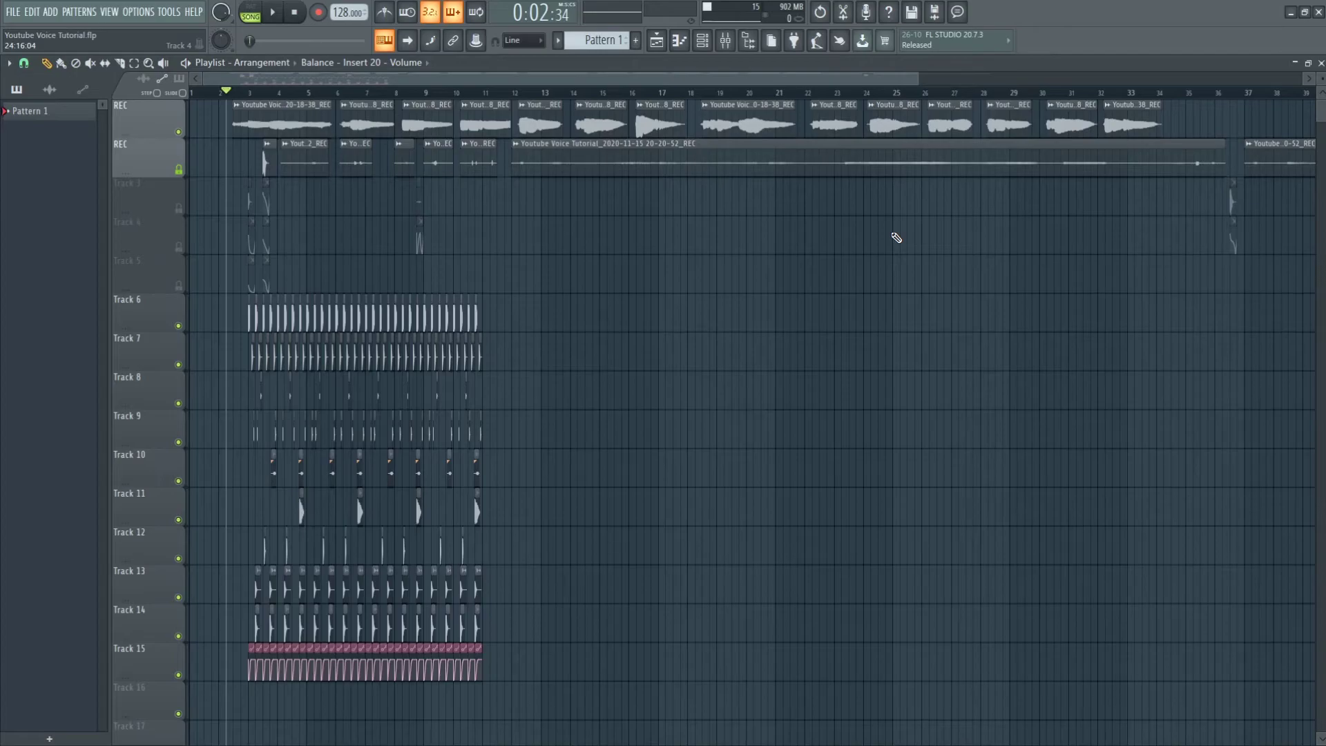
{"action": "scroll", "coordinate": [953, 205], "scroll_direction": "up", "scroll_amount": 5, "text": "ctrl"}
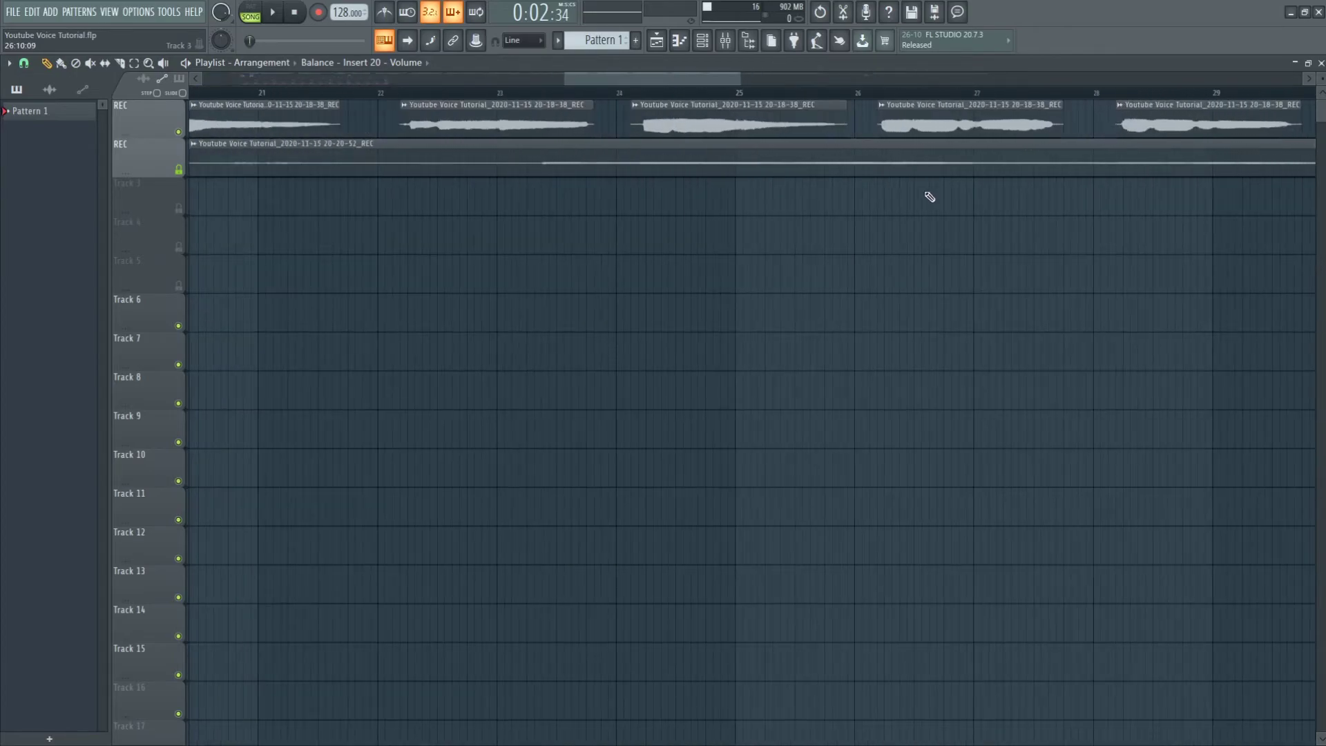
{"action": "scroll", "coordinate": [929, 197], "scroll_direction": "down", "scroll_amount": 5, "text": "ctrl"}
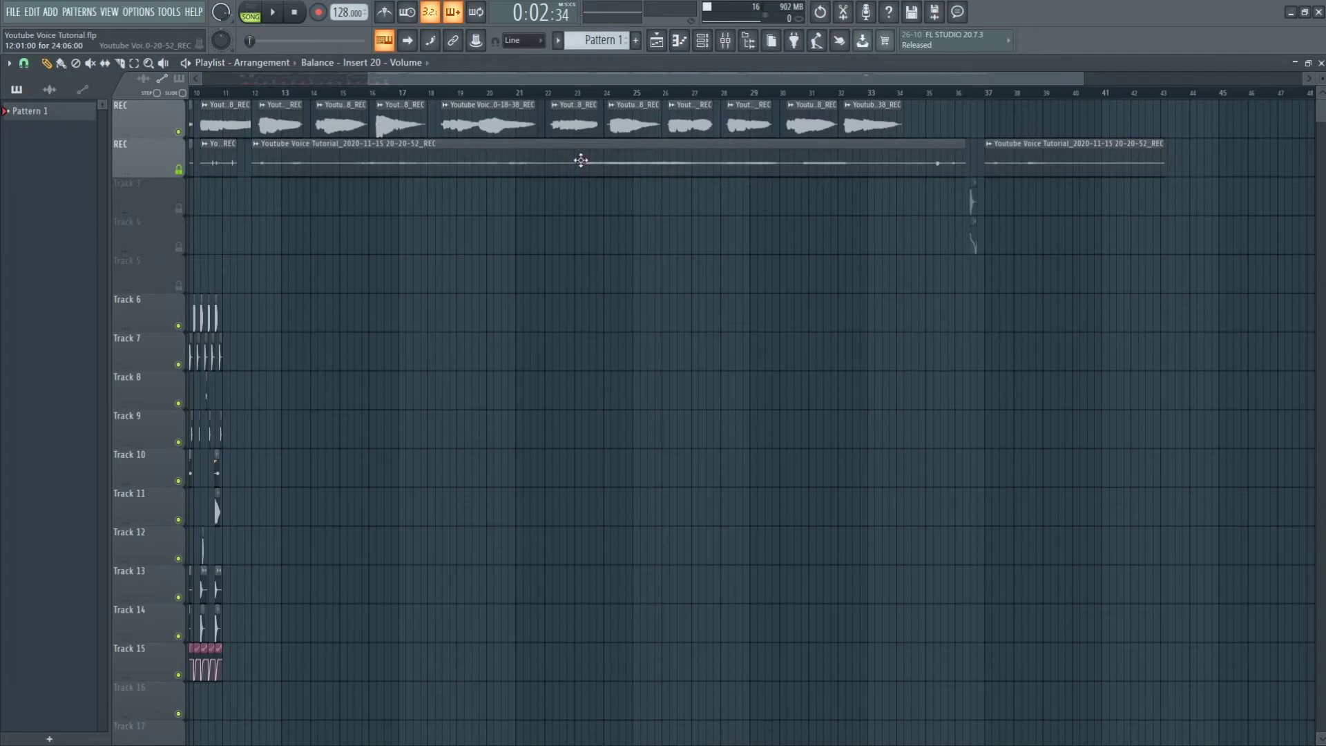
{"action": "key", "text": "space"}
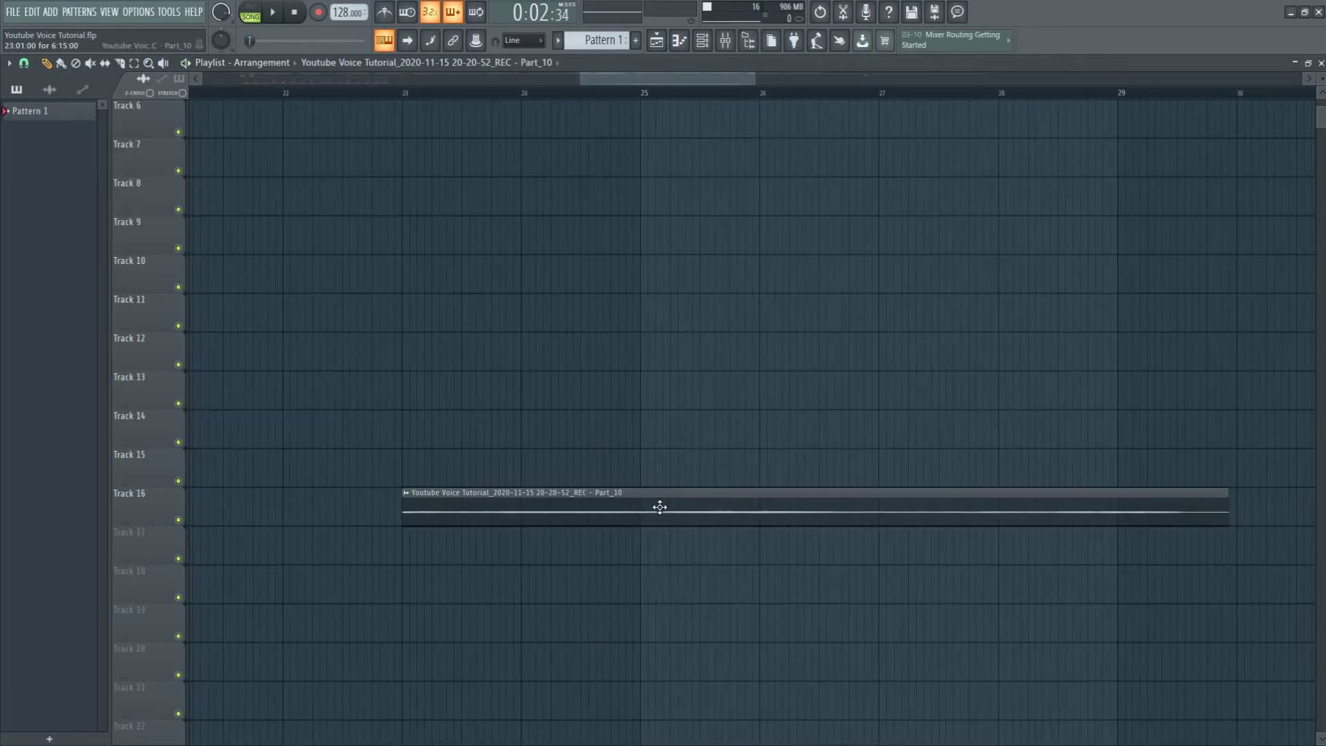
- Trim the Part_10 sample to a short sustained section with its start and length settings, and normalize it
{"action": "double_click", "coordinate": [561, 510]}
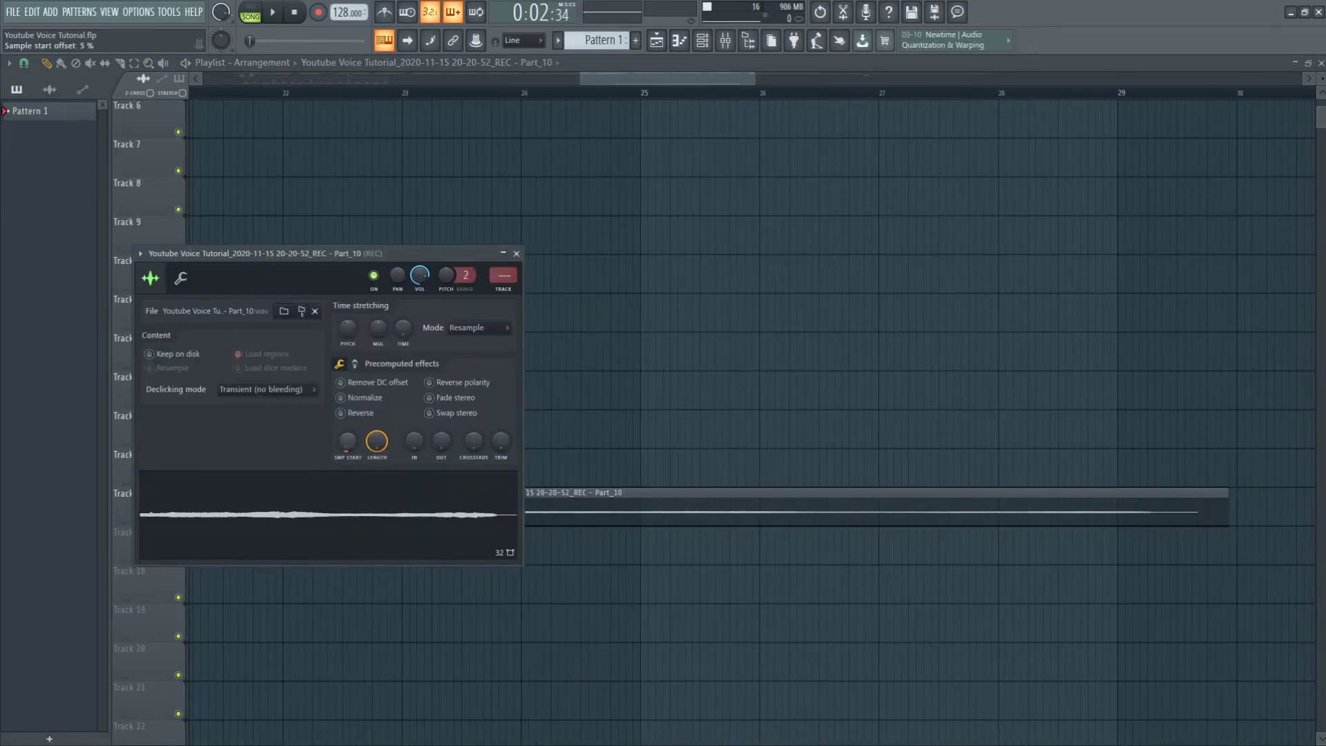
{"action": "left_click_drag", "start_coordinate": [377, 441], "coordinate": [377, 467]}
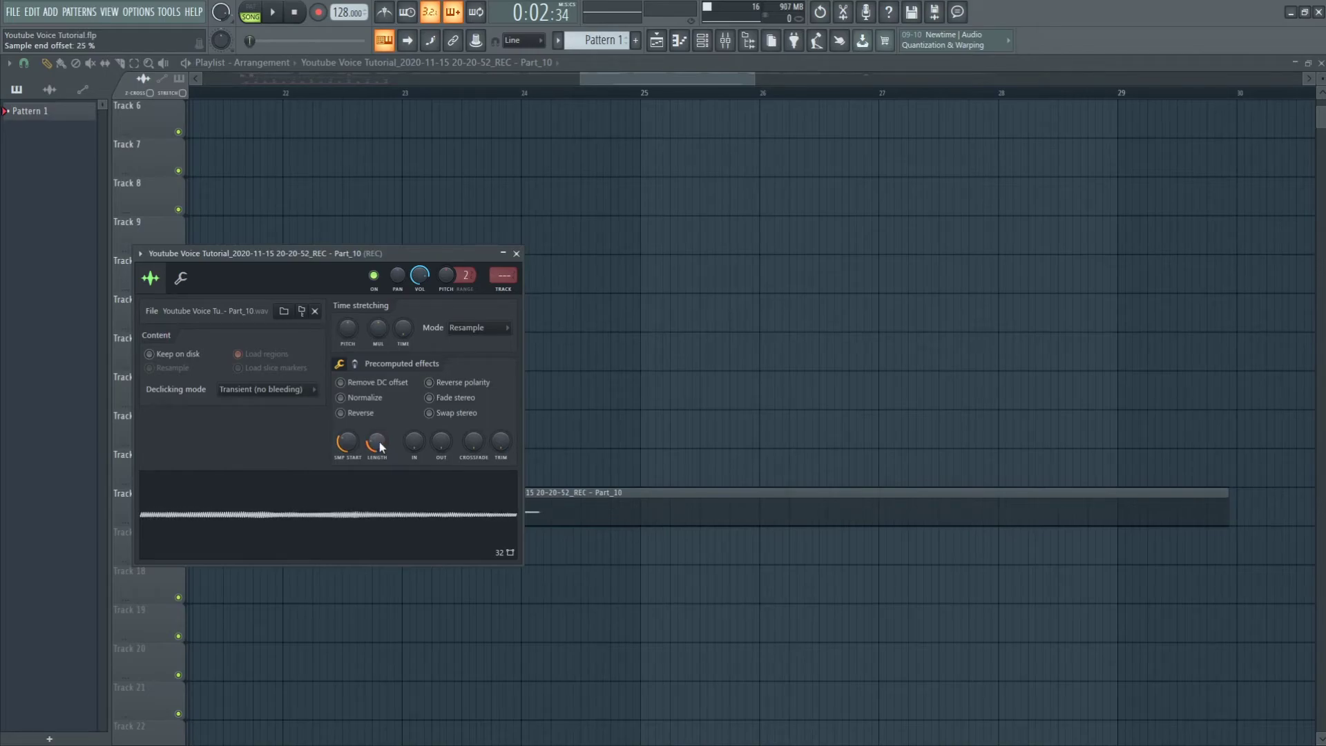
{"action": "left_click", "coordinate": [340, 398]}
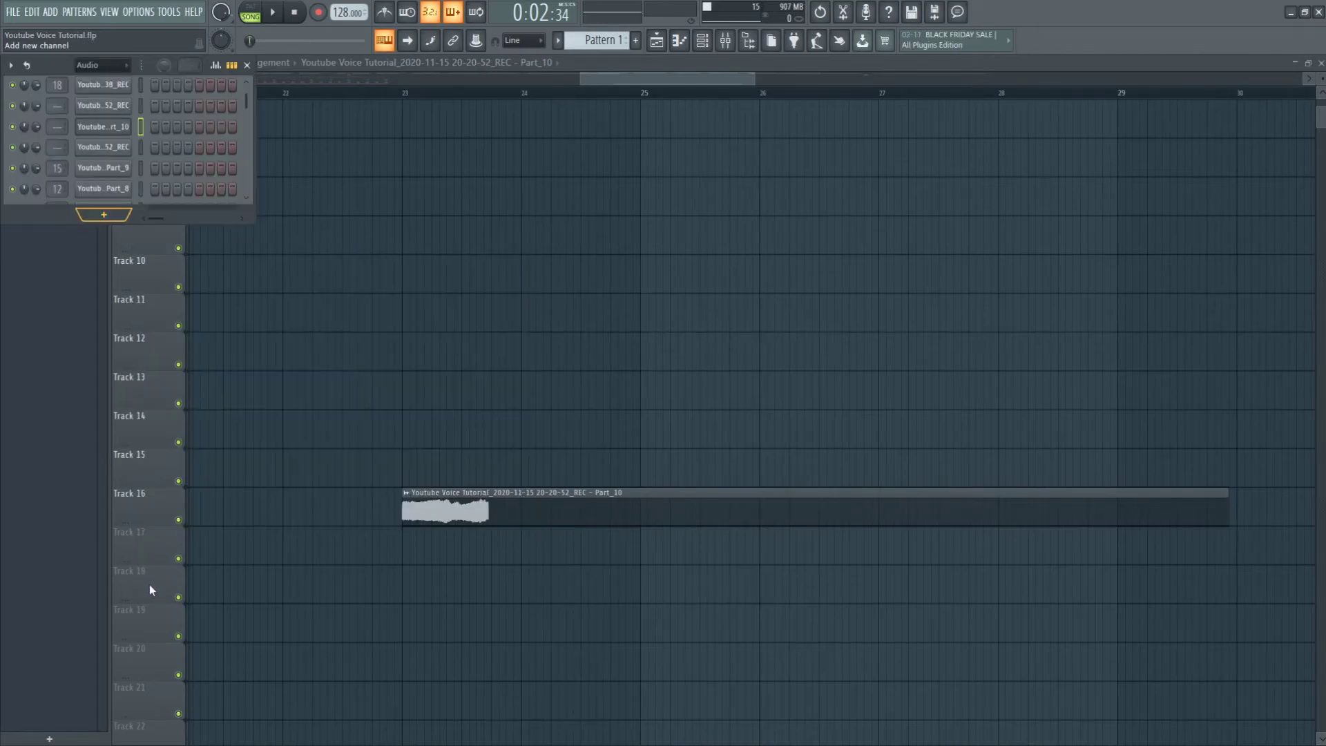
- Load the trimmed Part_10 sample into a new sampler channel routed to mixer track 22
{"action": "left_click", "coordinate": [151, 584]}
{"action": "left_click_drag", "start_coordinate": [259, 132], "coordinate": [891, 180]}
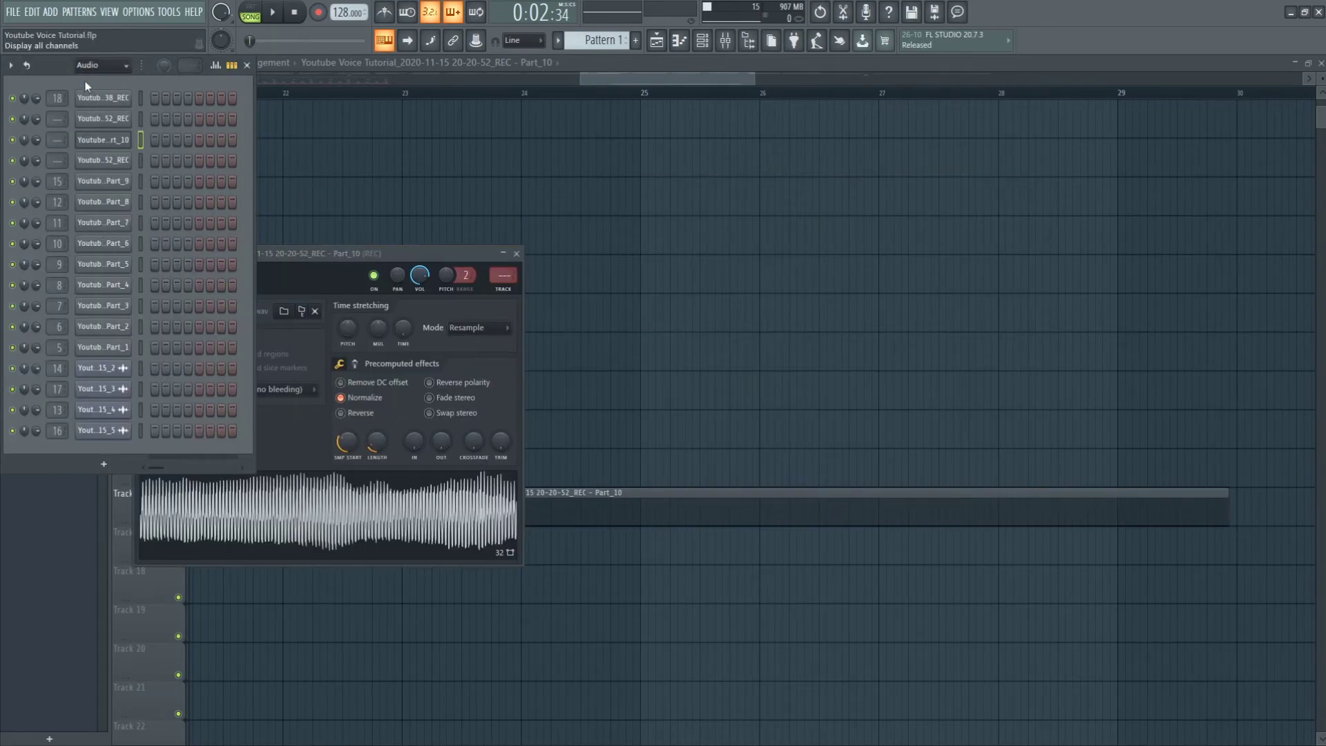
{"action": "scroll", "coordinate": [150, 167], "scroll_direction": "up", "scroll_amount": 3}
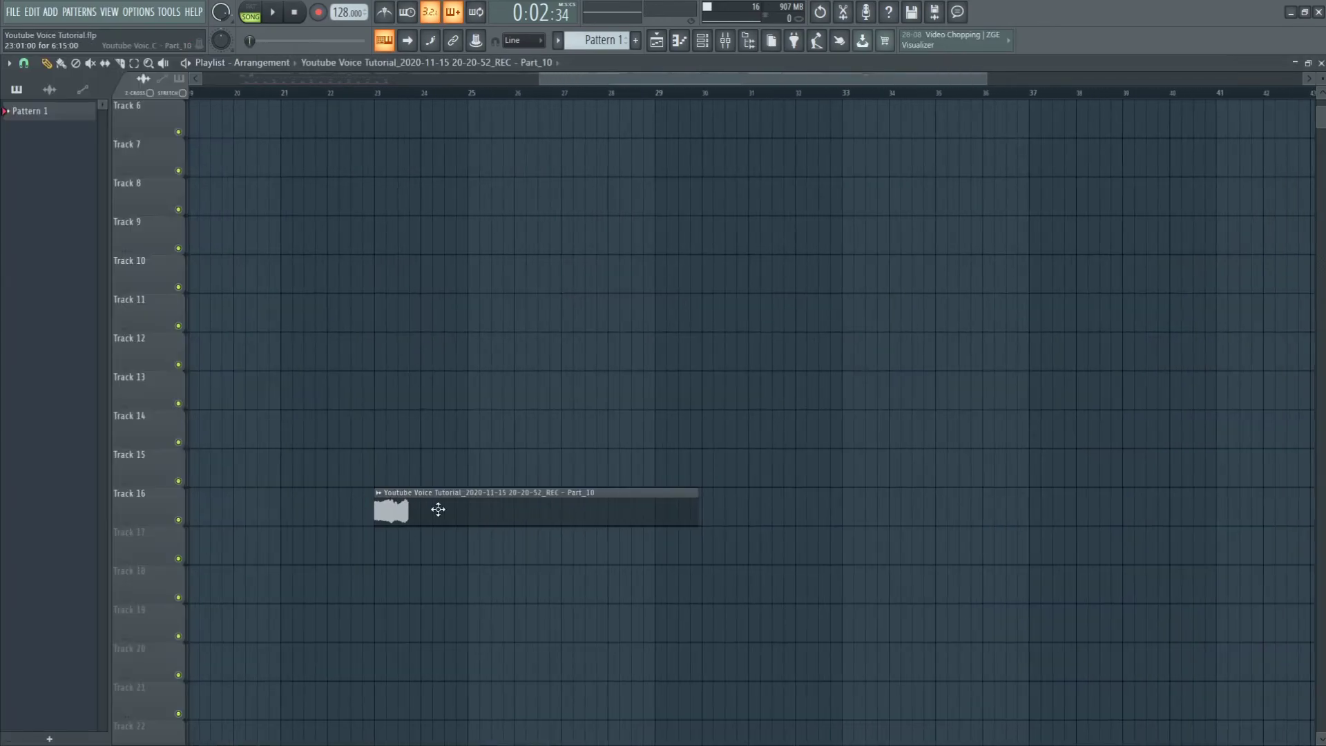
{"action": "left_click", "coordinate": [702, 42]}
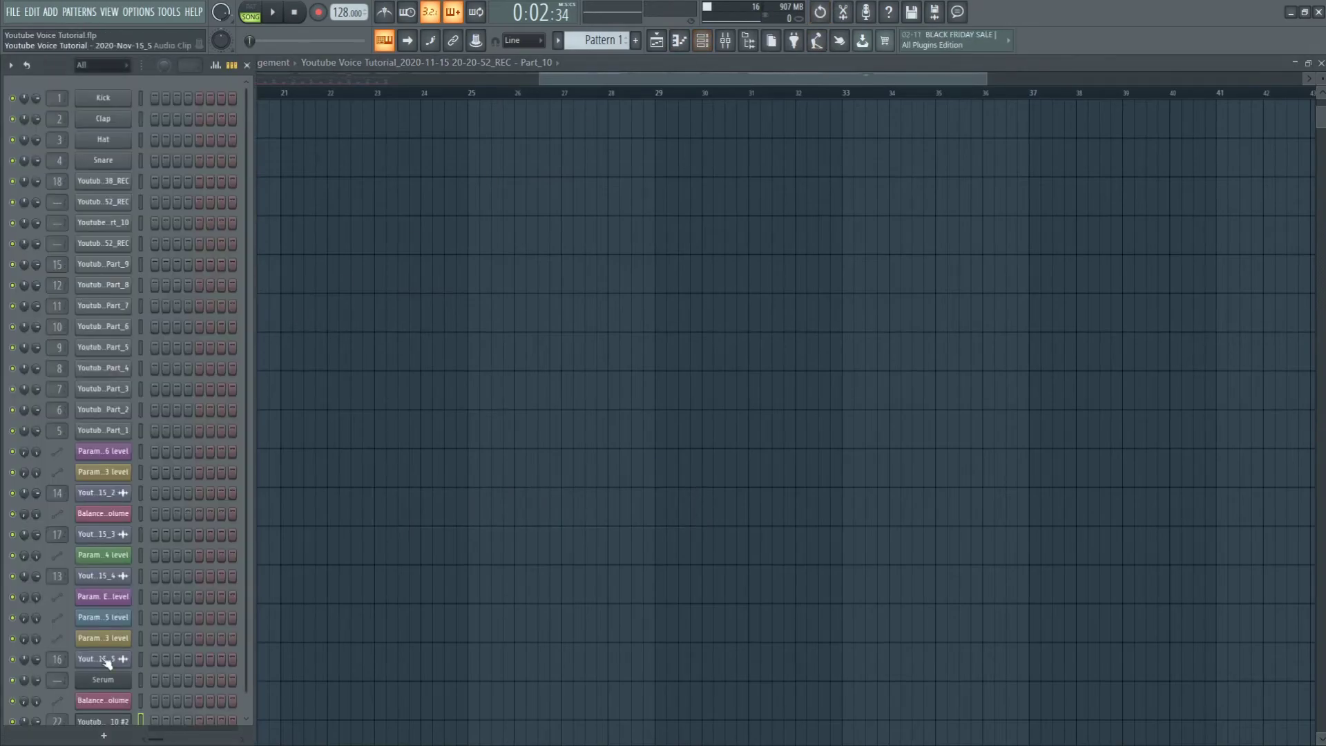
- Turn on loop points for the Part_10 #2 sampler channel and set its loop crossfade to about 22%
{"action": "left_click", "coordinate": [104, 720]}
{"action": "left_click_drag", "start_coordinate": [979, 364], "coordinate": [977, 365]}
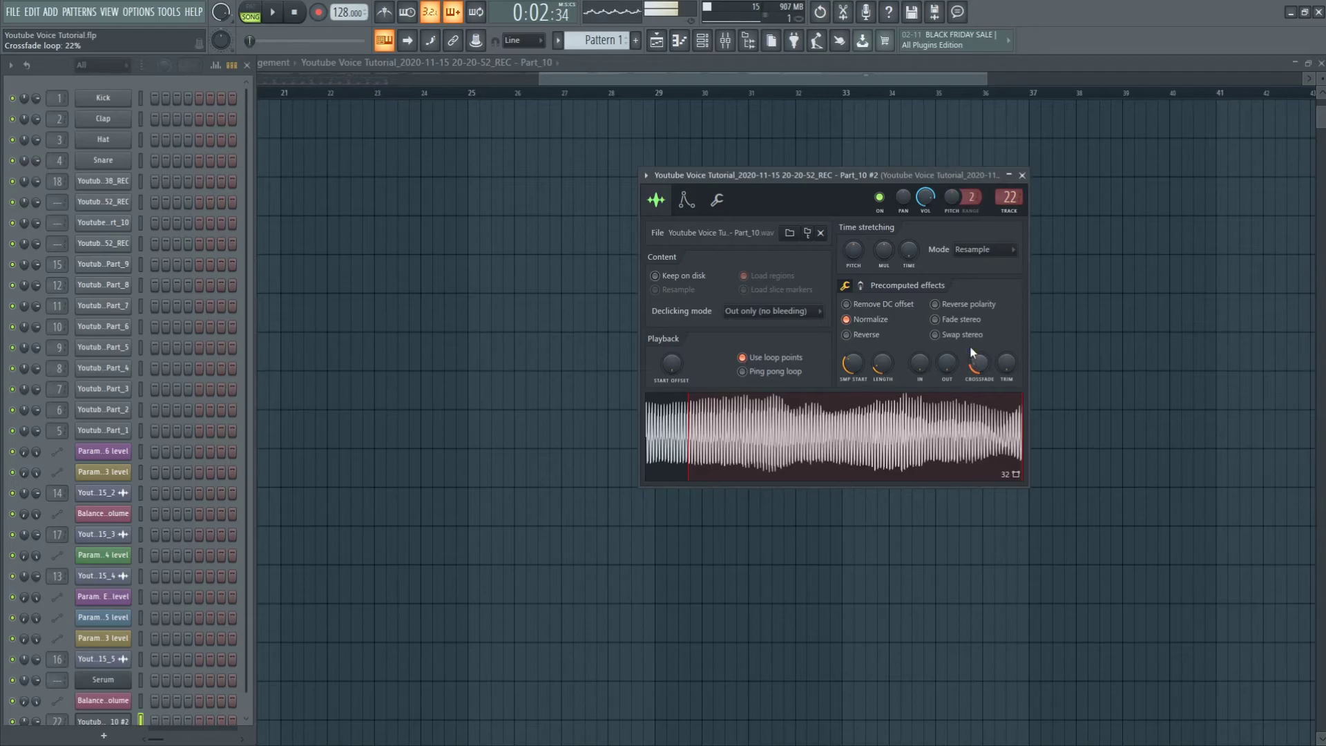
{"action": "left_click", "coordinate": [1023, 175]}
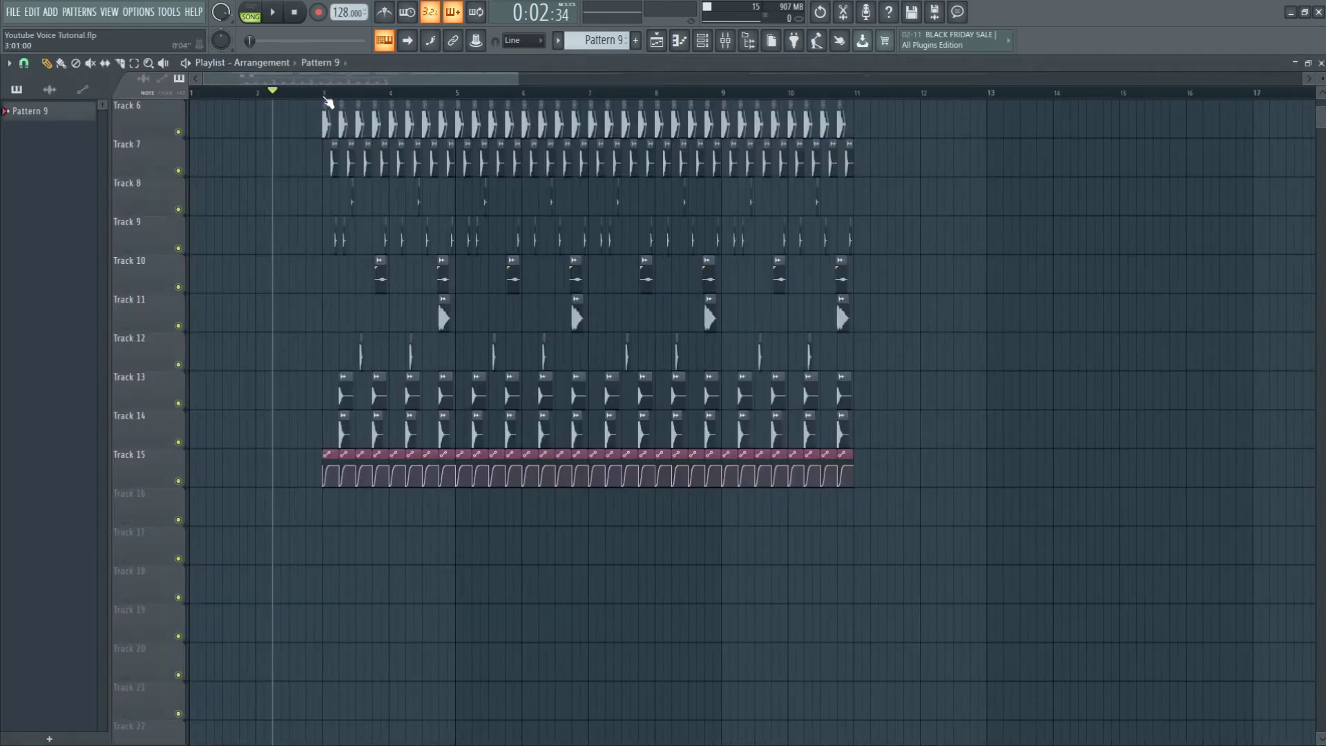
- Move the playhead to bar 3 and place the empty Pattern 1 there on Track 16
{"action": "left_click", "coordinate": [323, 94]}
{"action": "scroll", "coordinate": [287, 118], "scroll_direction": "up", "scroll_amount": 4}
{"action": "scroll", "coordinate": [387, 208], "scroll_direction": "up", "scroll_amount": 5}
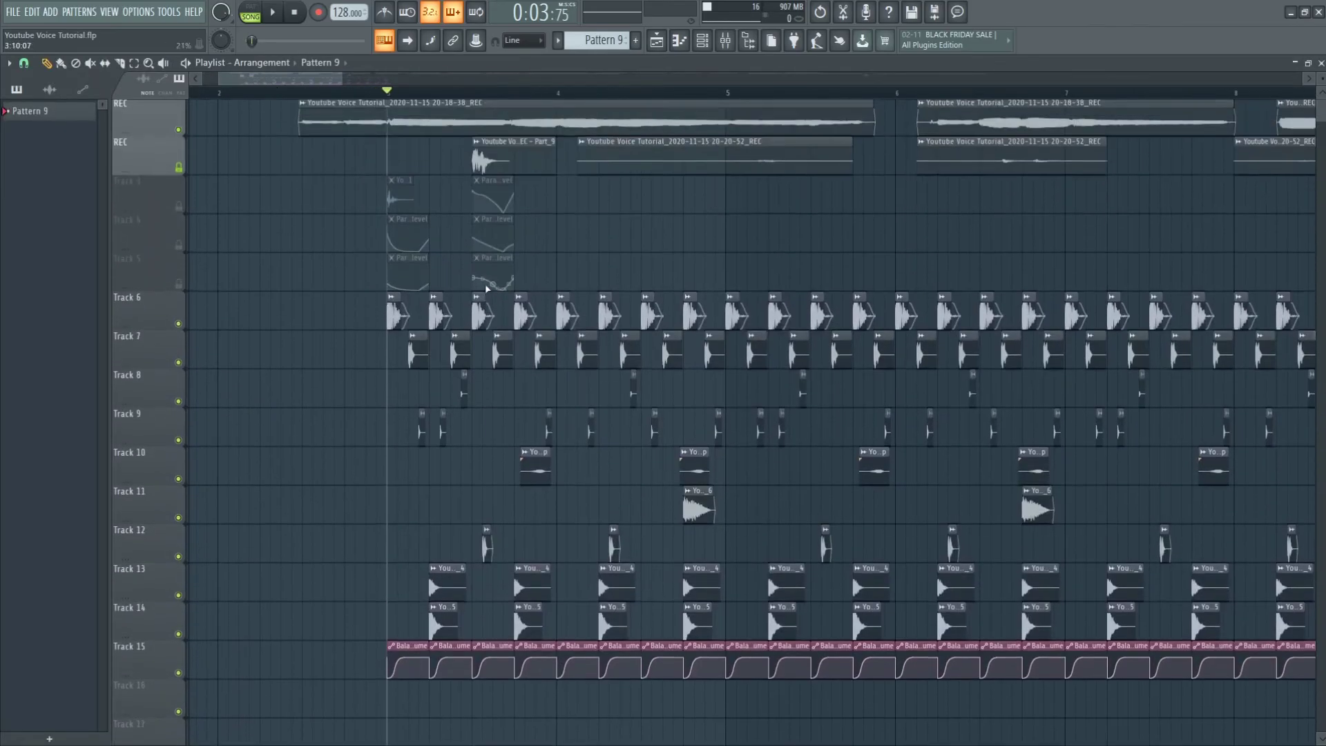
{"action": "left_click", "coordinate": [636, 42]}
{"action": "scroll", "coordinate": [390, 503], "scroll_direction": "down", "scroll_amount": 5}
{"action": "left_click", "coordinate": [391, 503]}
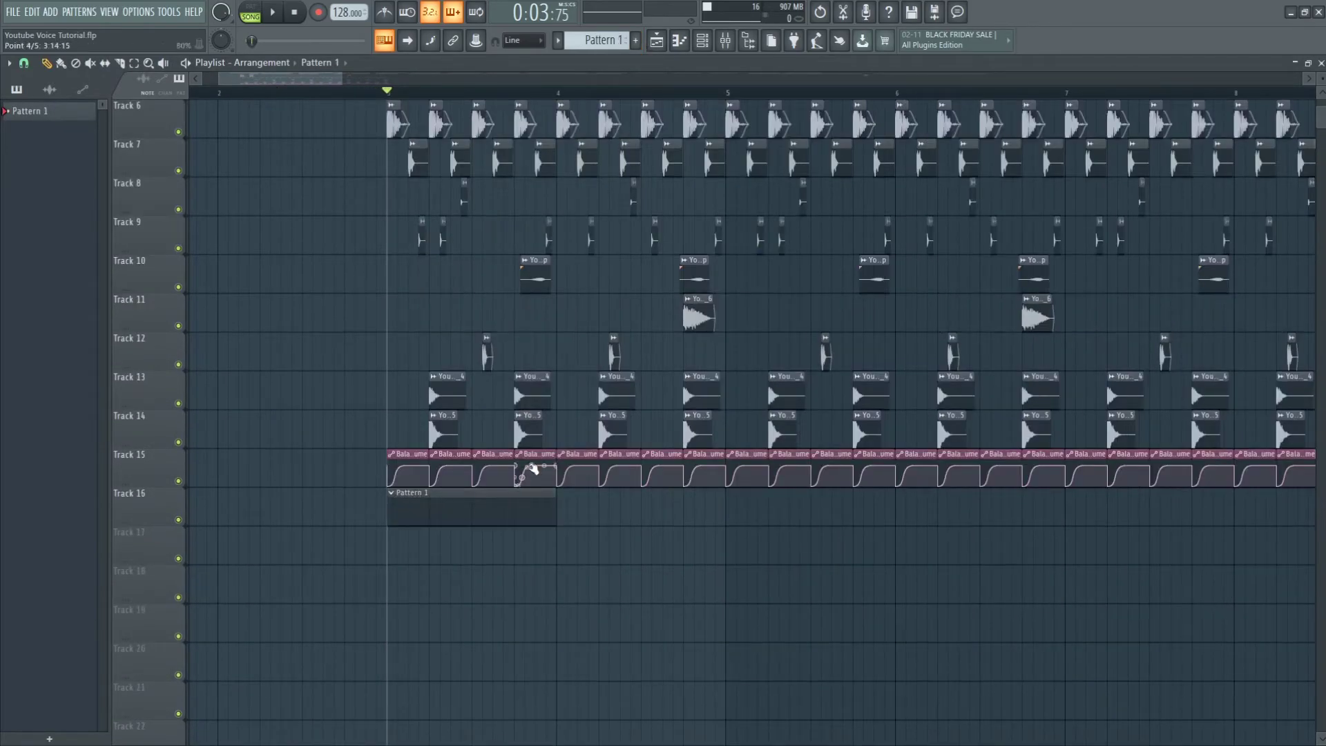
- Add a one-bar E5 note for the Part_10 #2 channel in the piano roll and audition it with the track
{"action": "left_click", "coordinate": [679, 42]}
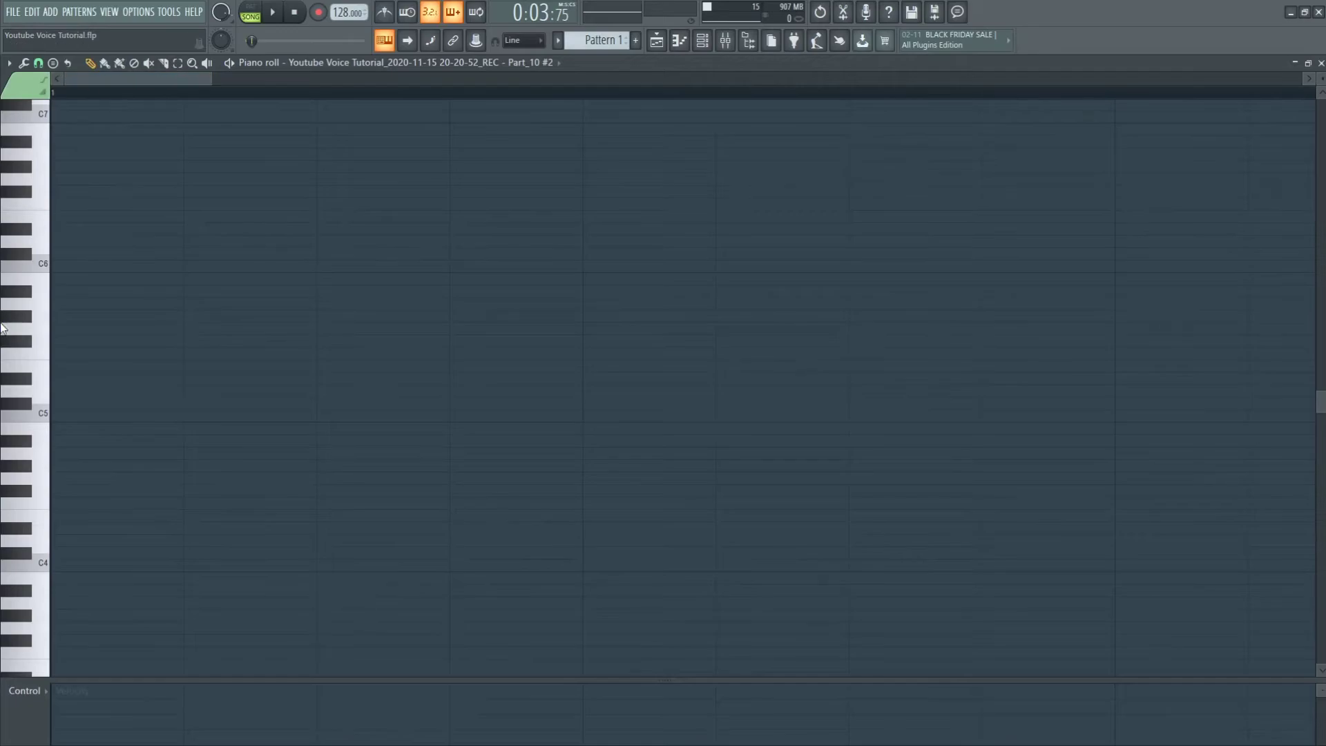
{"action": "key", "text": "space"}
{"action": "scroll", "coordinate": [285, 420], "scroll_direction": "down", "scroll_amount": 4}
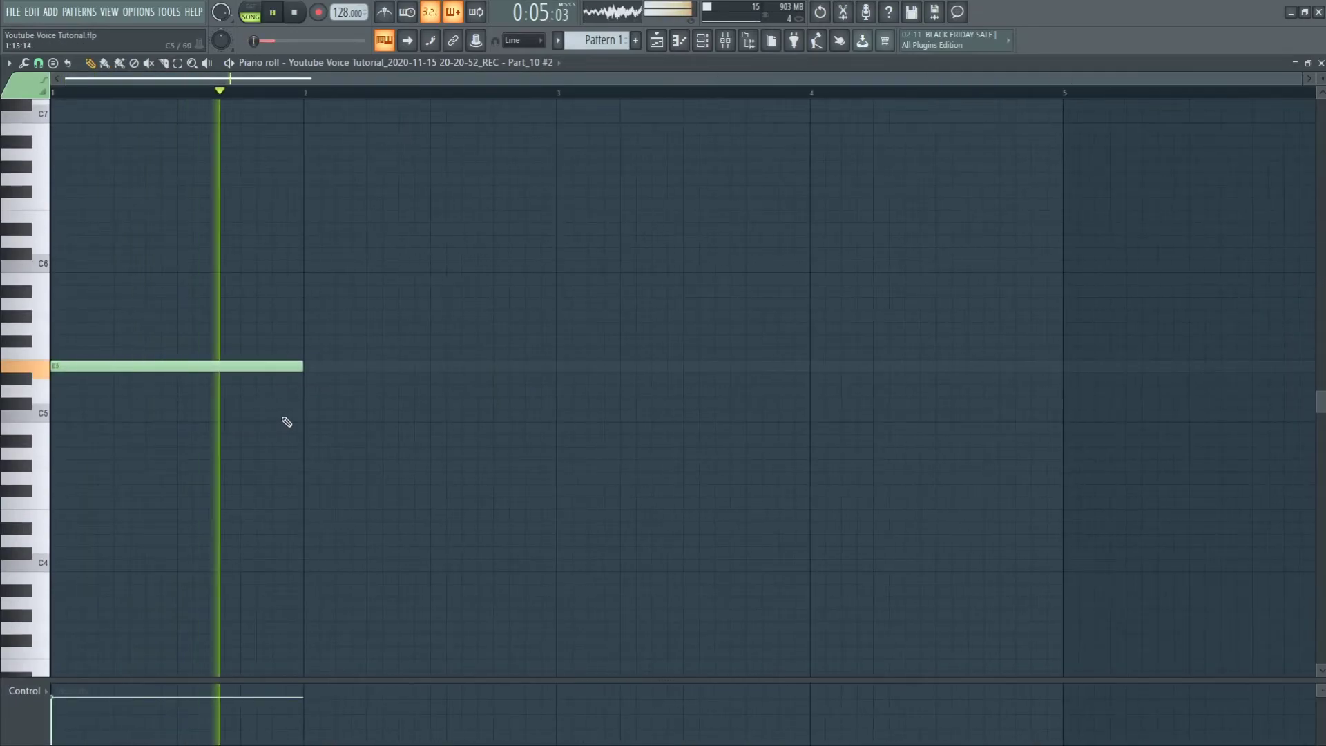
{"action": "key", "text": "space"}
{"action": "left_click_drag", "start_coordinate": [290, 453], "coordinate": [314, 453]}
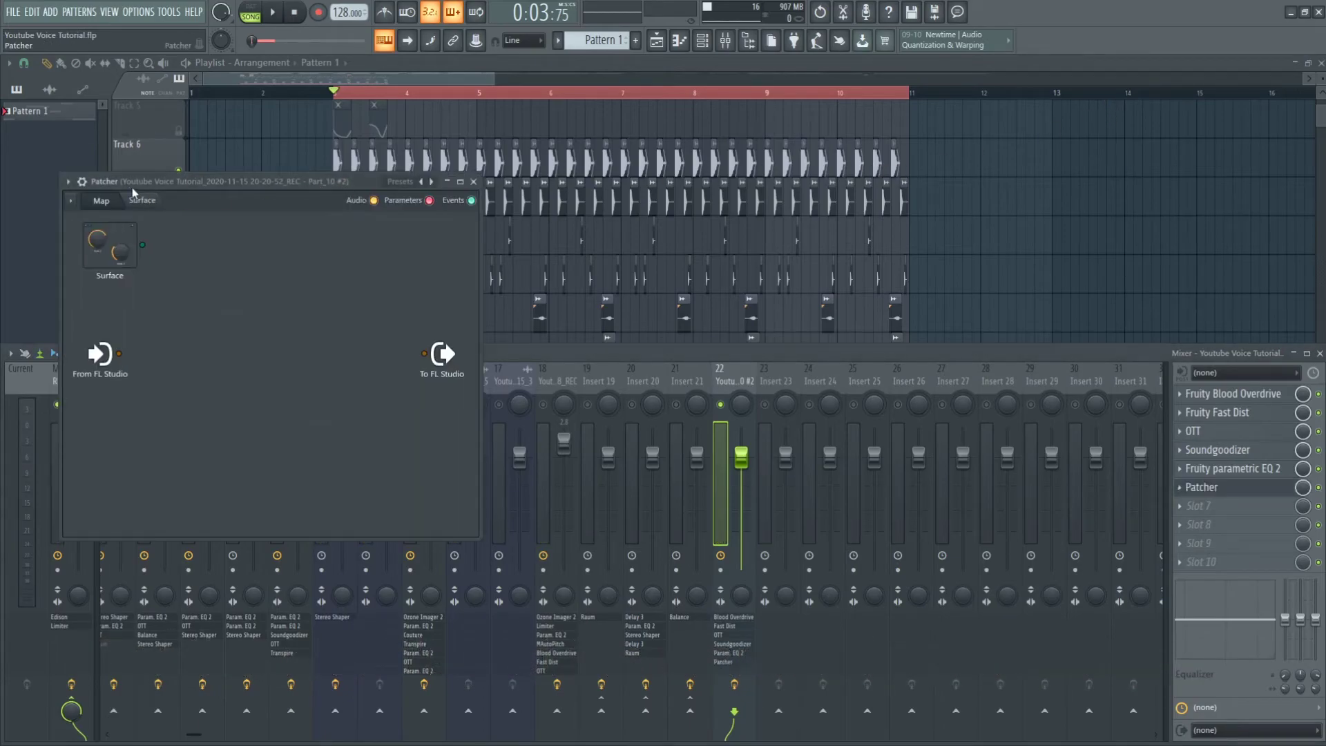
- Set up Patcher on Insert 22 with two parallel Fruity Parametric EQ 2 branches, one feeding Raum and the other Ozone Imager 2
{"action": "left_click_drag", "start_coordinate": [210, 185], "coordinate": [449, 203]}
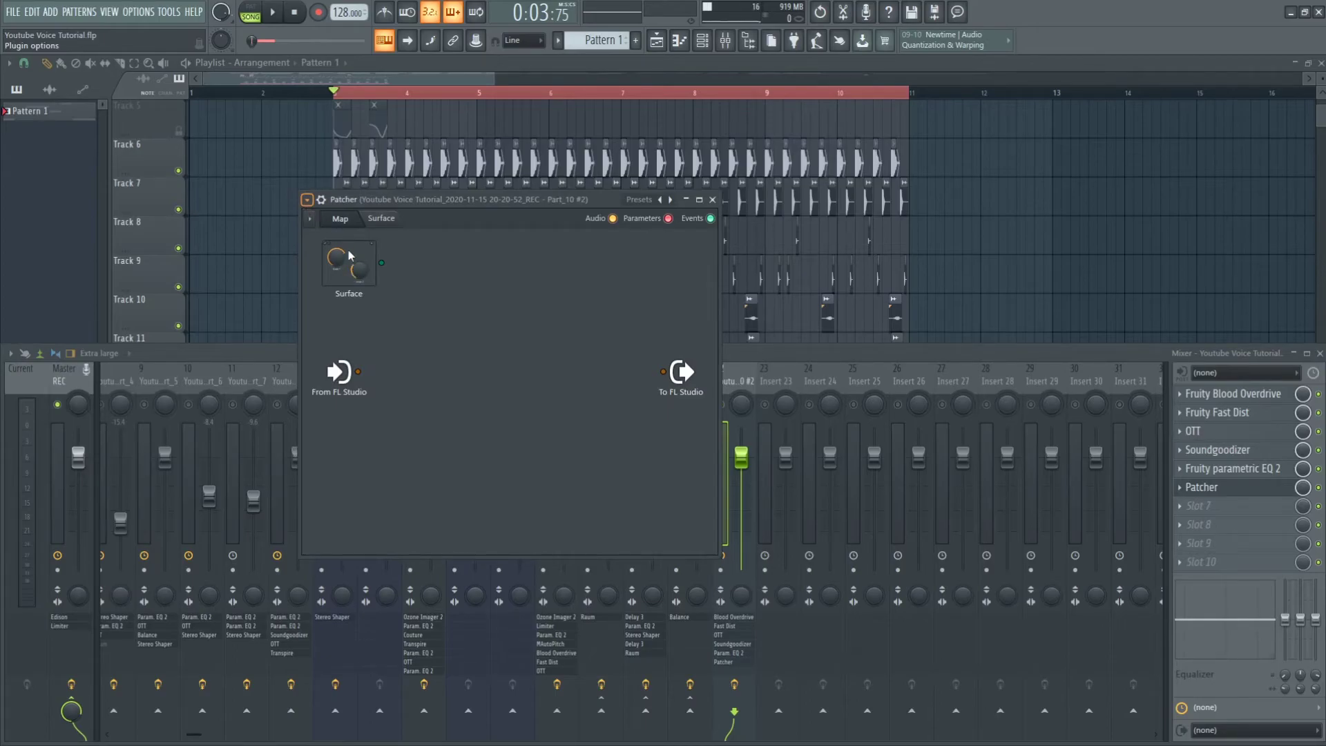
{"action": "left_click", "coordinate": [497, 29]}
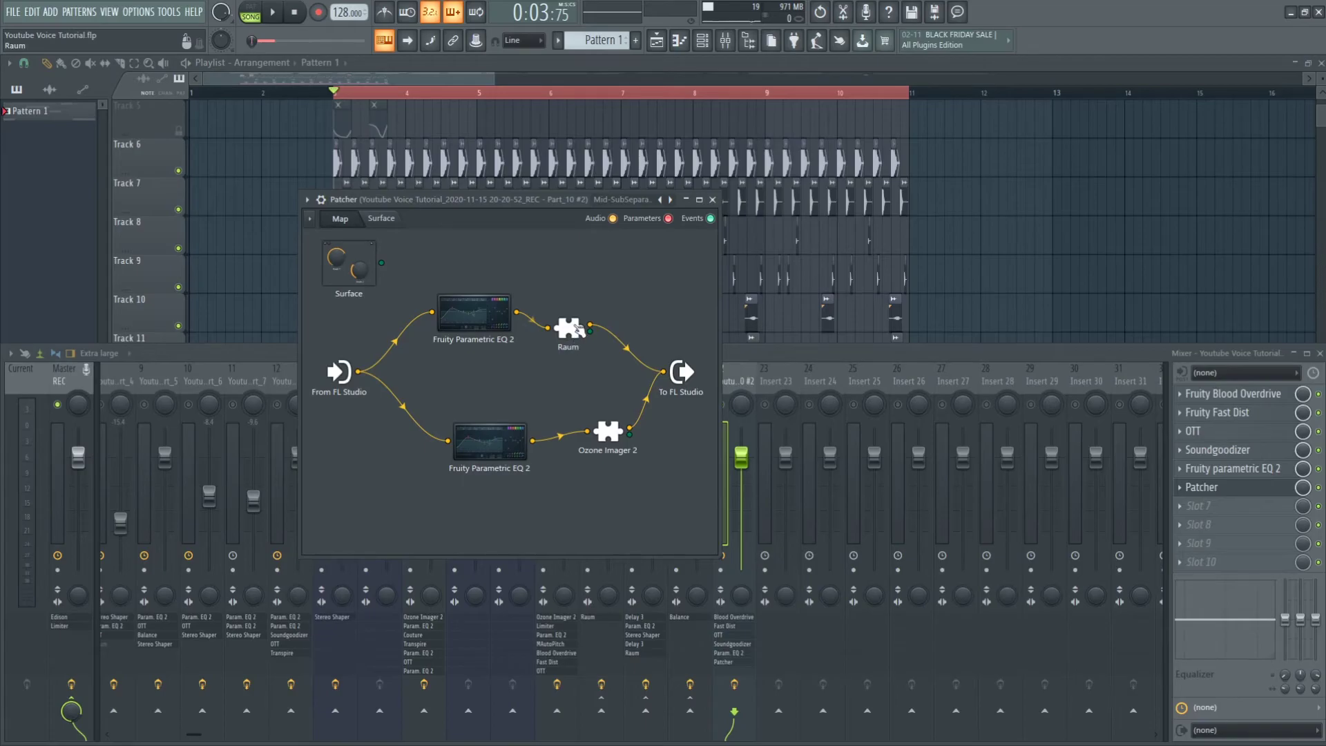
- Place another Ozone Imager 2 between the upper Fruity Parametric EQ 2 and Raum in the Patcher map
{"action": "left_click_drag", "start_coordinate": [577, 332], "coordinate": [637, 332]}
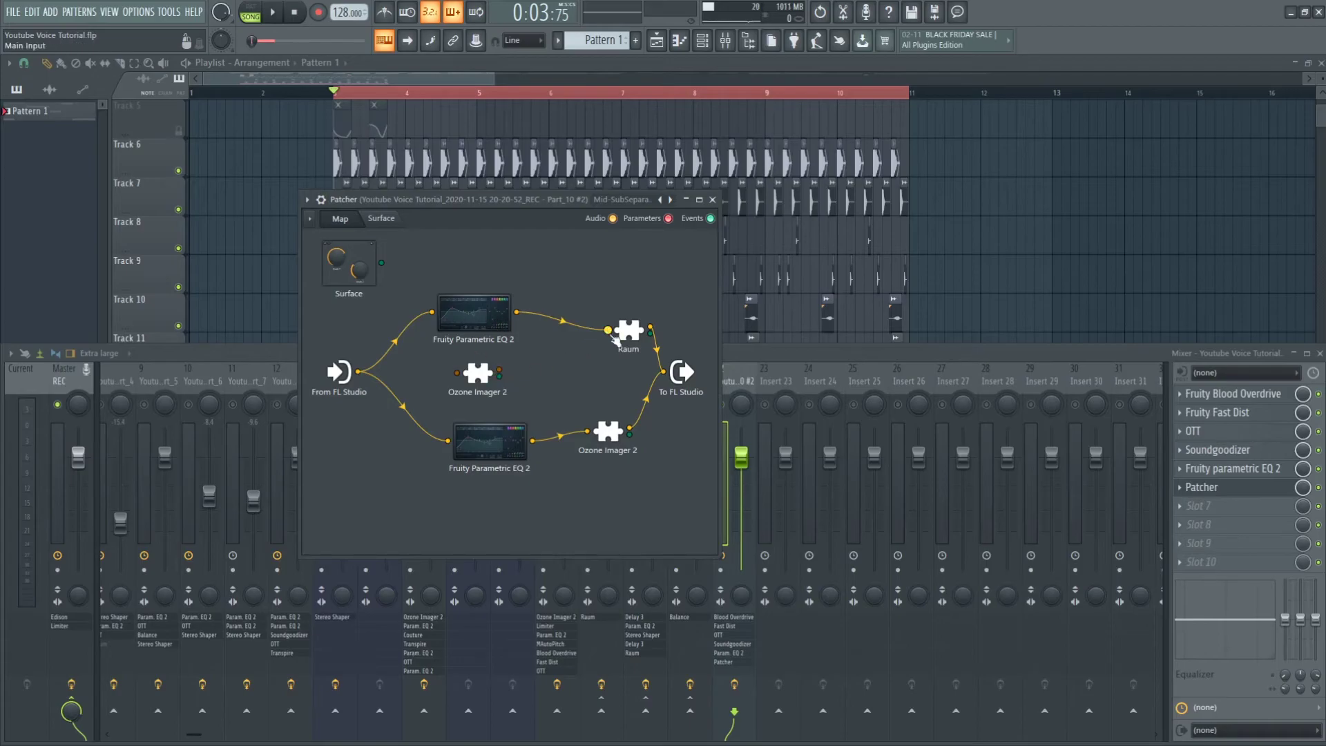
{"action": "left_click_drag", "start_coordinate": [480, 371], "coordinate": [563, 309]}
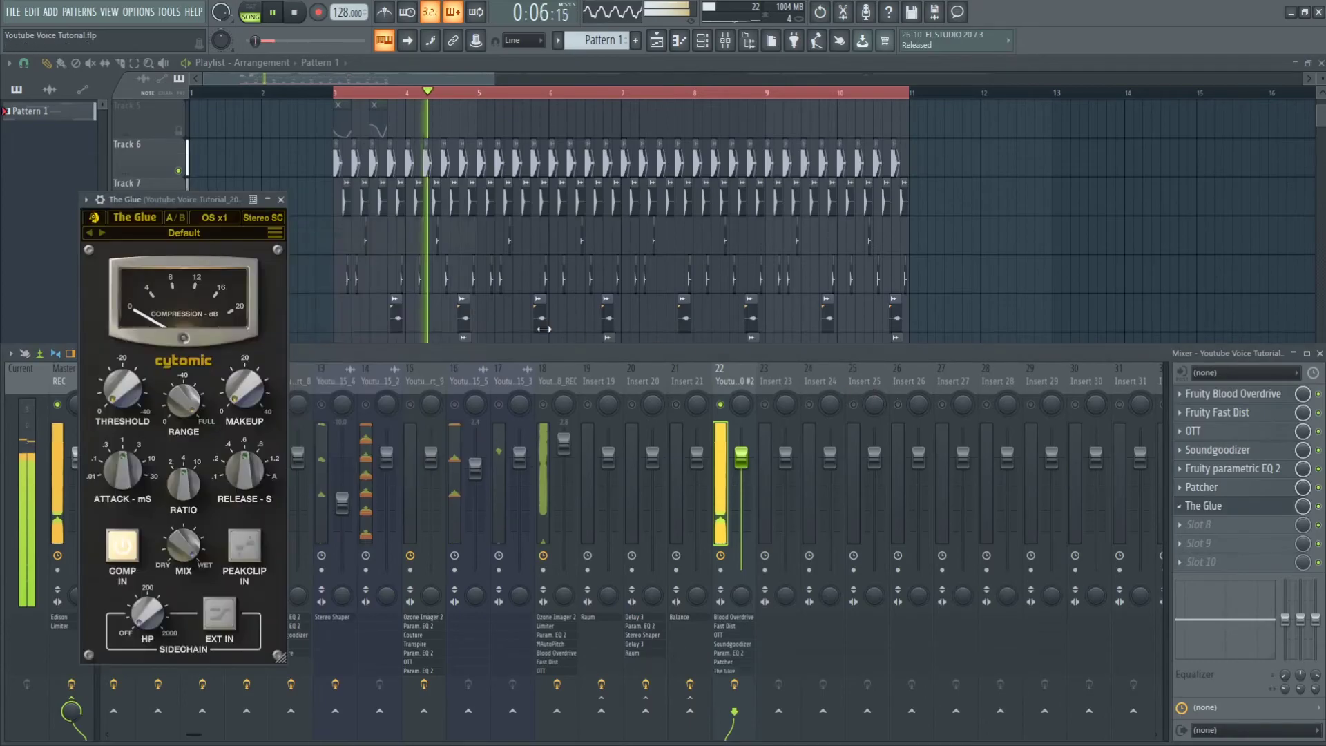
- Enable peak clipping in The Glue on Insert 22, raise its makeup gain and adjust its threshold
{"action": "left_click", "coordinate": [243, 546]}
{"action": "mouse_move", "coordinate": [254, 375]}
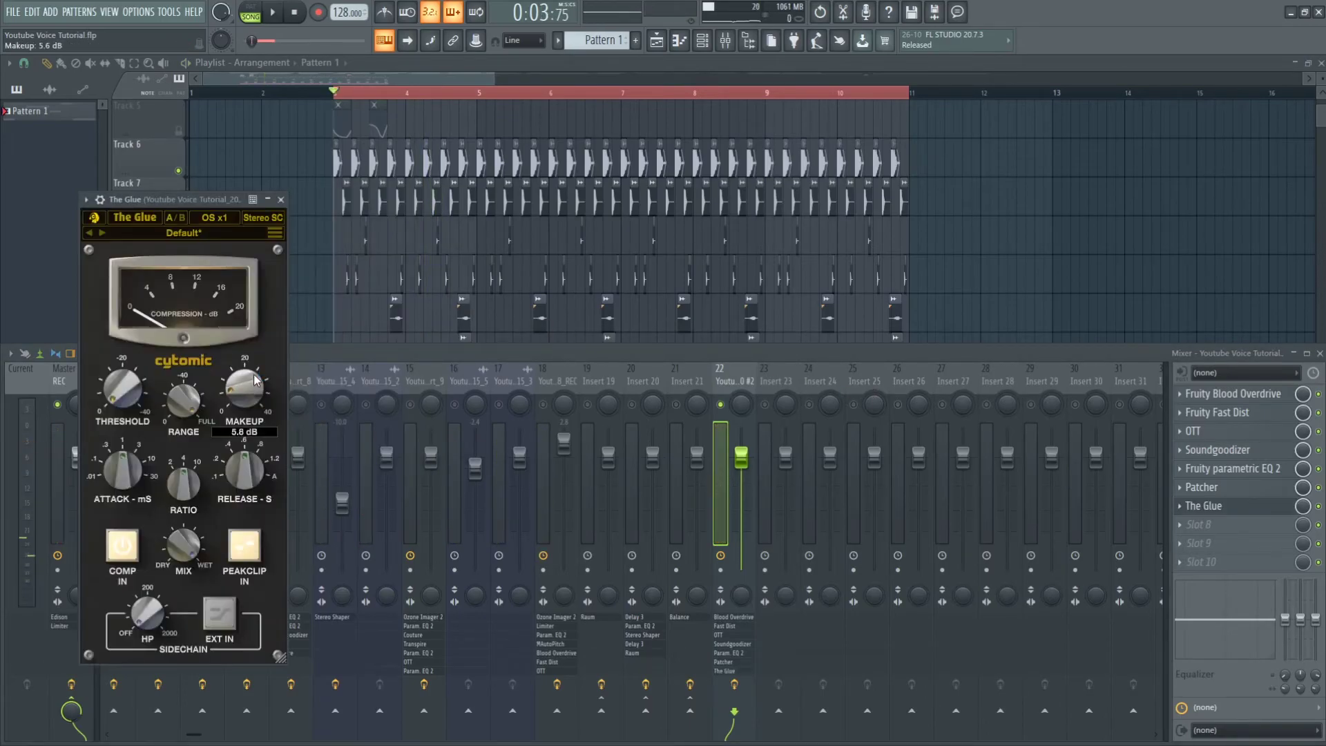
{"action": "left_click_drag", "start_coordinate": [255, 372], "coordinate": [256, 363]}
{"action": "left_click_drag", "start_coordinate": [122, 393], "coordinate": [127, 345]}
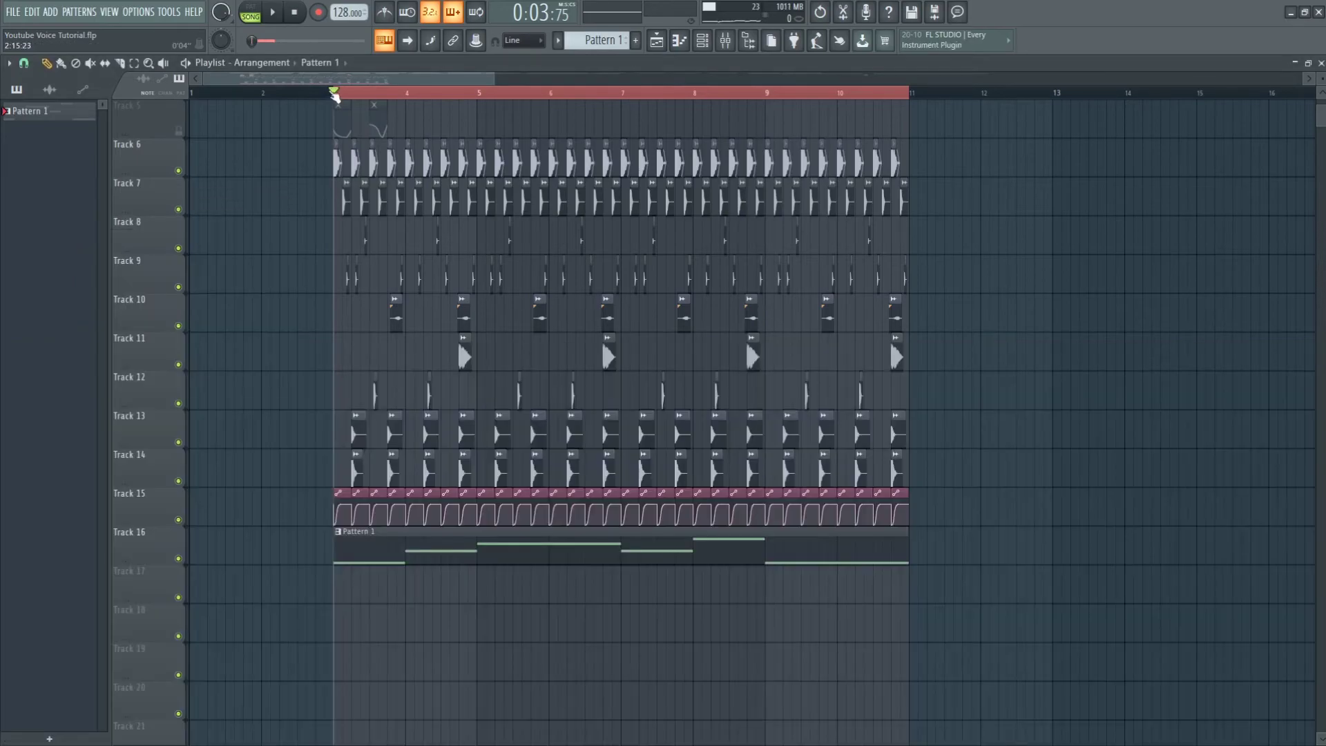
- Clear the playlist's time selection, move the playhead to bar 2 and play the arrangement with the new bass pattern
{"action": "double_click", "coordinate": [335, 96]}
{"action": "left_click_drag", "start_coordinate": [334, 95], "coordinate": [270, 91]}
{"action": "scroll", "coordinate": [273, 262], "scroll_direction": "up", "scroll_amount": 4}
{"action": "scroll", "coordinate": [283, 265], "scroll_direction": "up", "scroll_amount": 1}
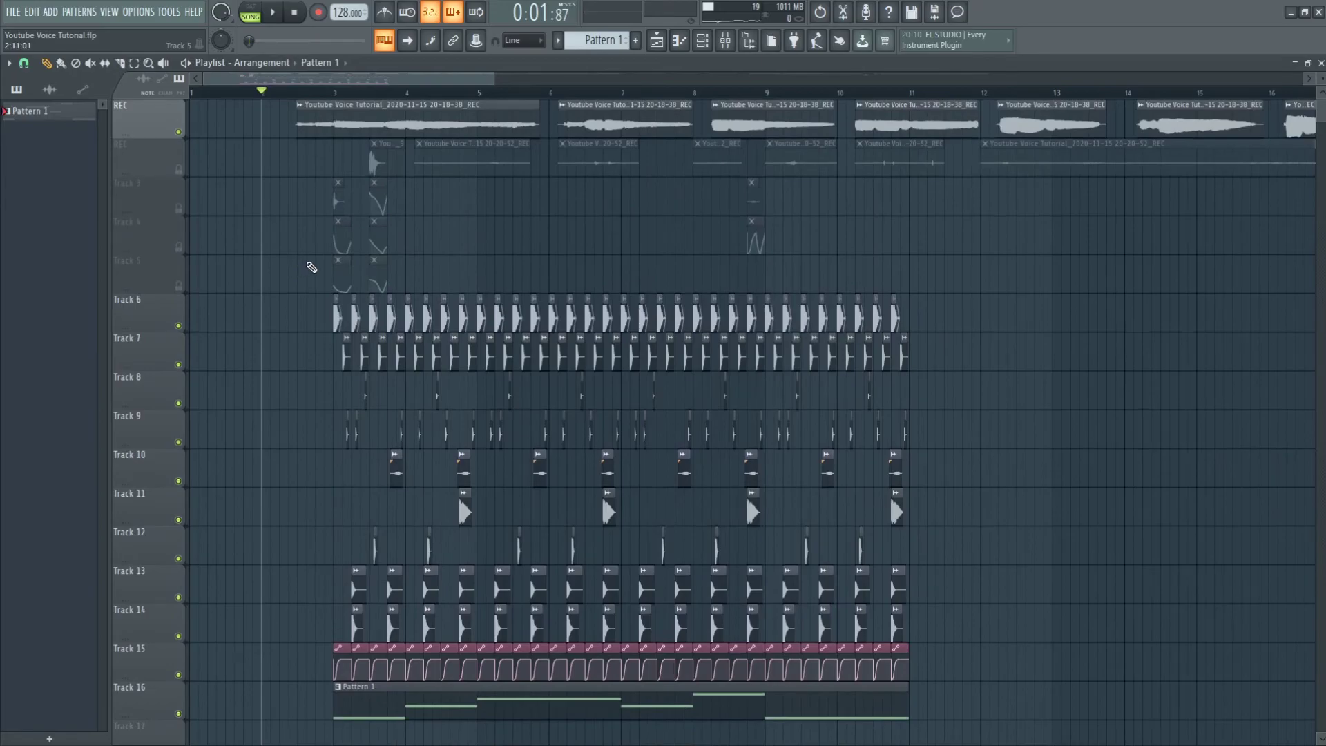
{"action": "key", "text": "space"}
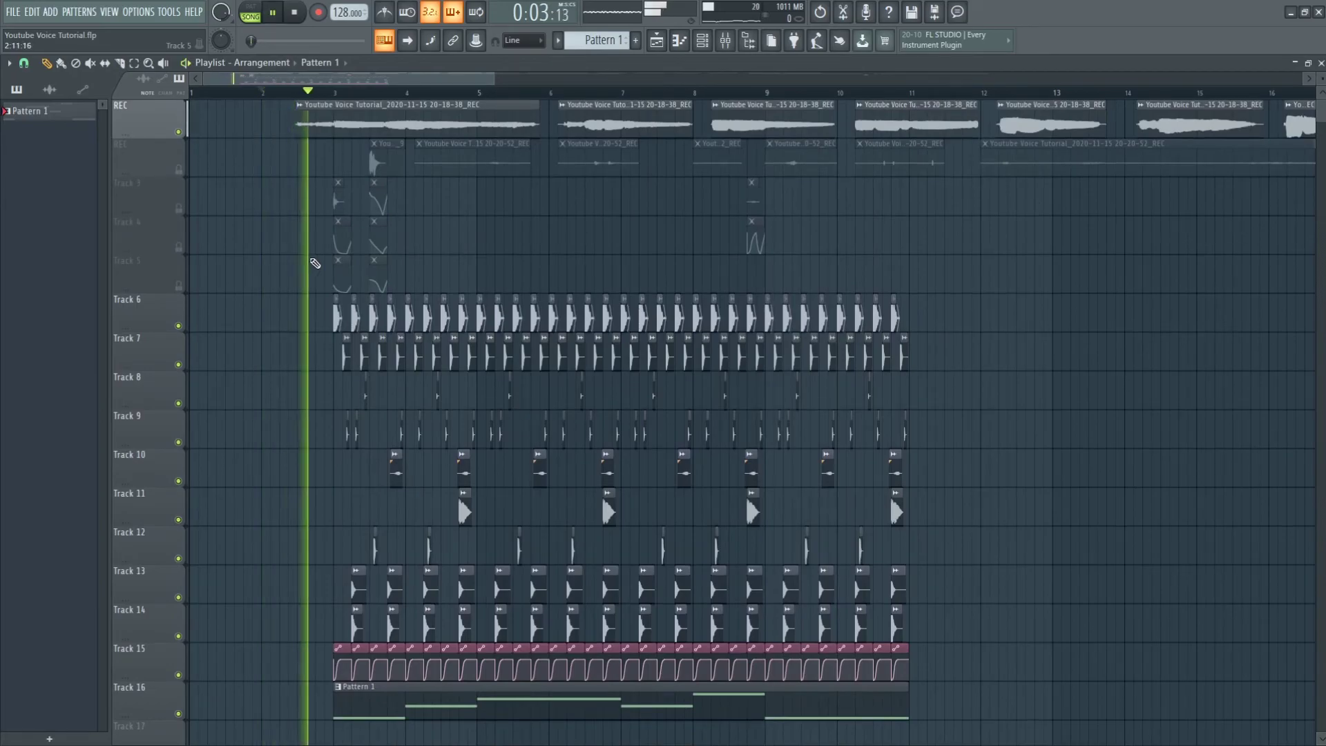
{"action": "left_click", "coordinate": [725, 40]}
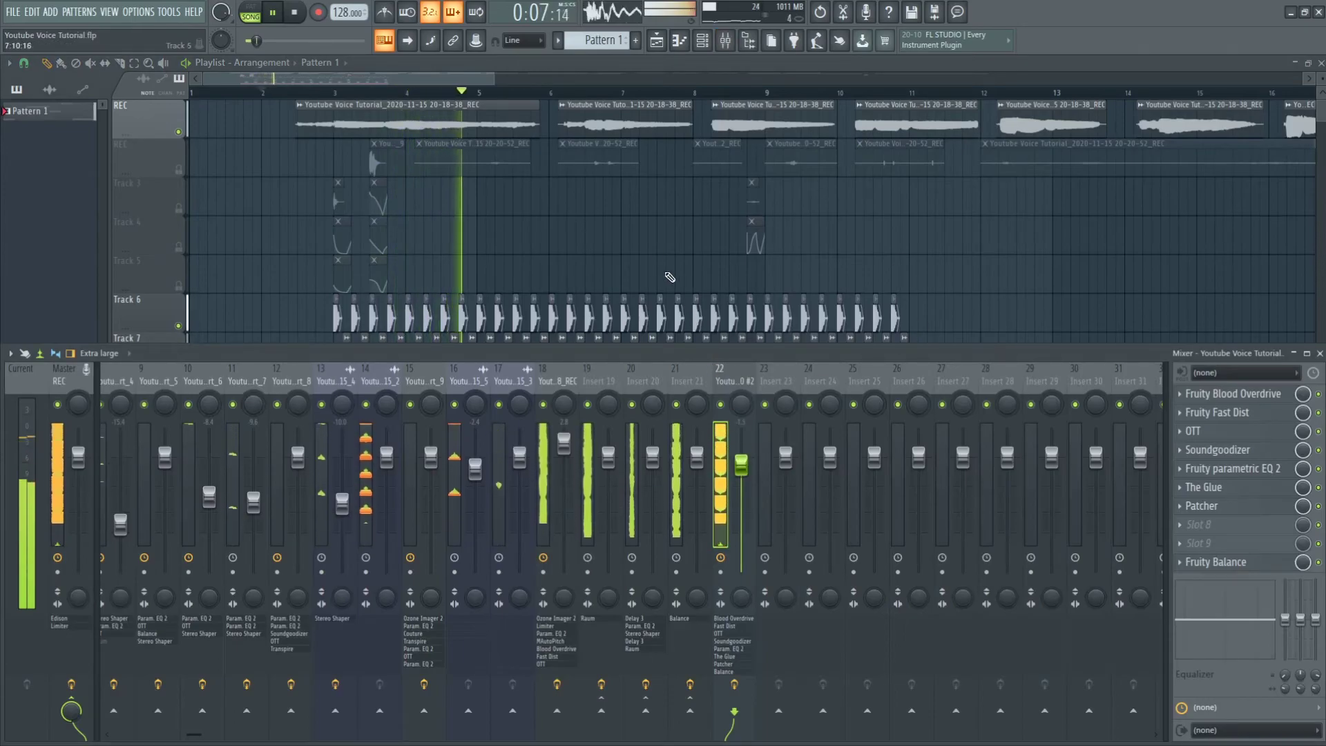
{"action": "key", "text": "F9"}
{"action": "scroll", "coordinate": [418, 286], "scroll_direction": "up", "scroll_amount": 3}
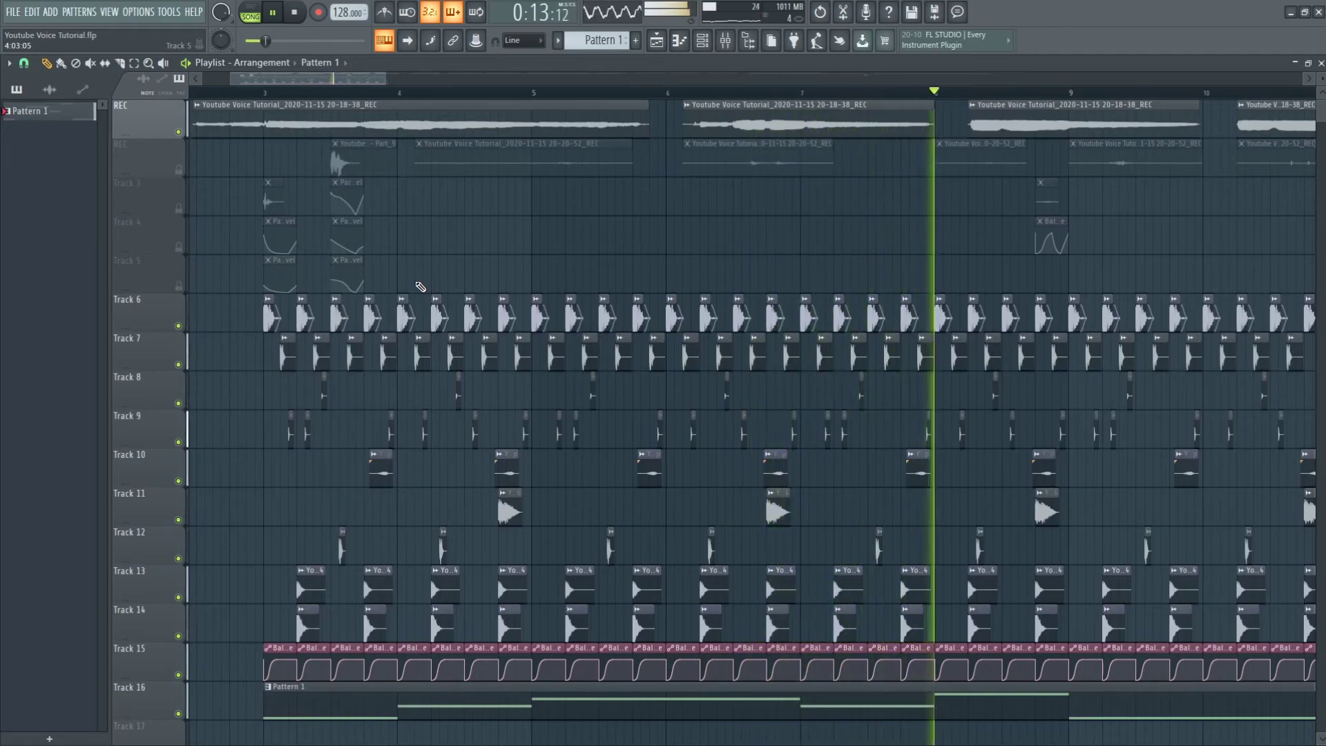
{"action": "scroll", "coordinate": [420, 286], "scroll_direction": "down", "scroll_amount": 3}
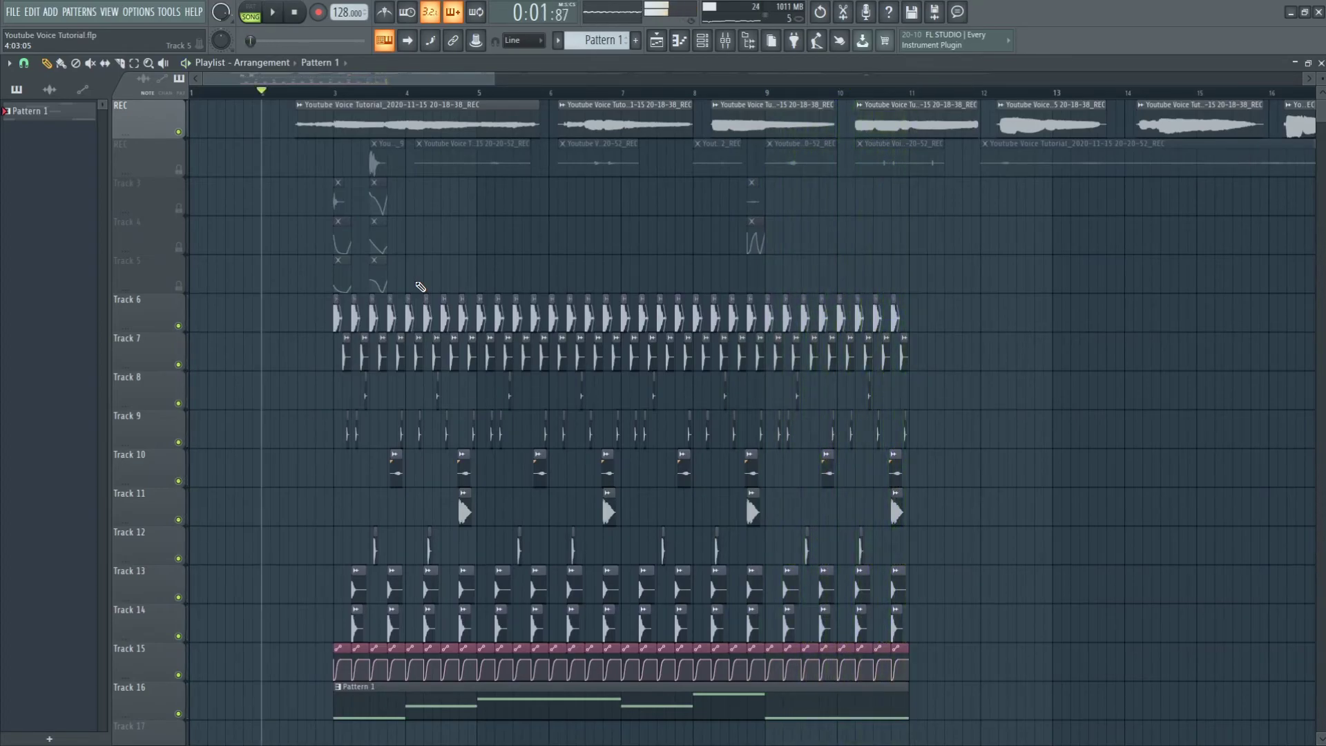
{"action": "key", "text": "space"}
{"action": "scroll", "coordinate": [373, 259], "scroll_direction": "down", "scroll_amount": 3}
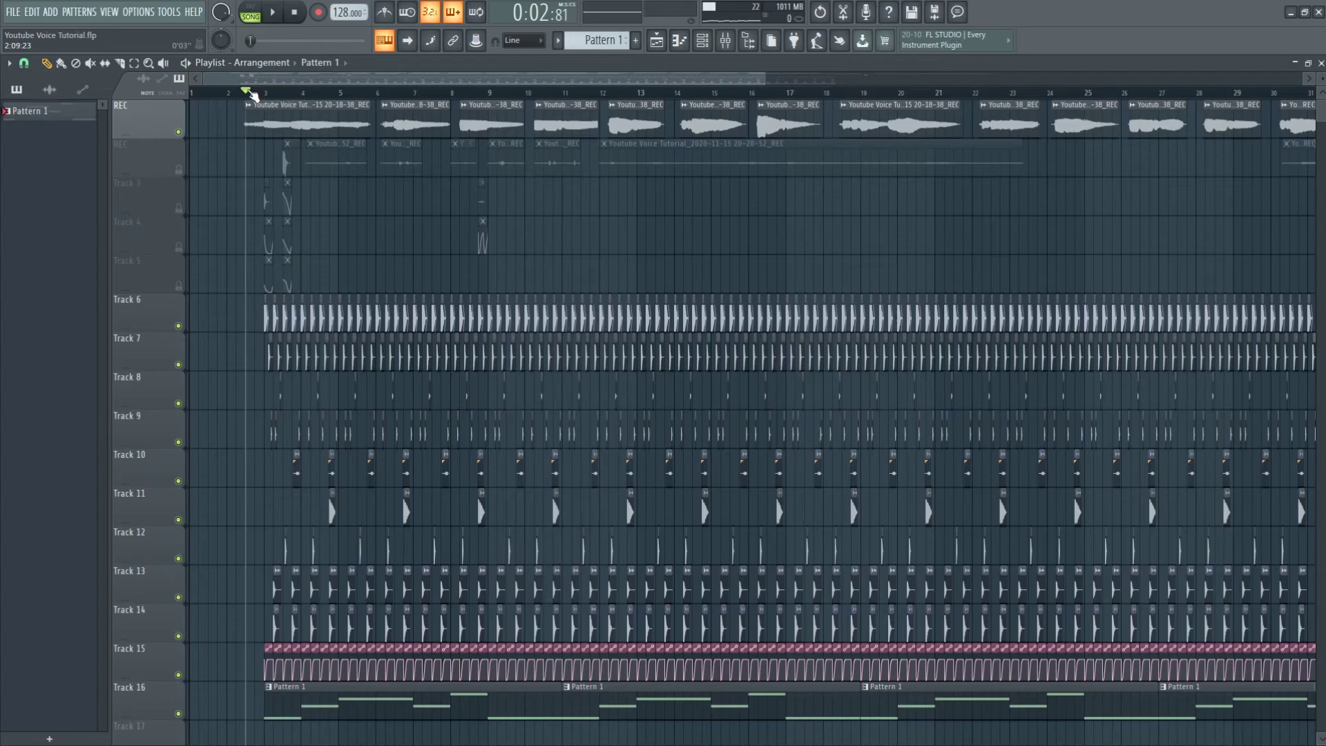
{"action": "left_click", "coordinate": [725, 40]}
{"action": "key", "text": "F9"}
{"action": "scroll", "coordinate": [541, 204], "scroll_direction": "down", "scroll_amount": 2}
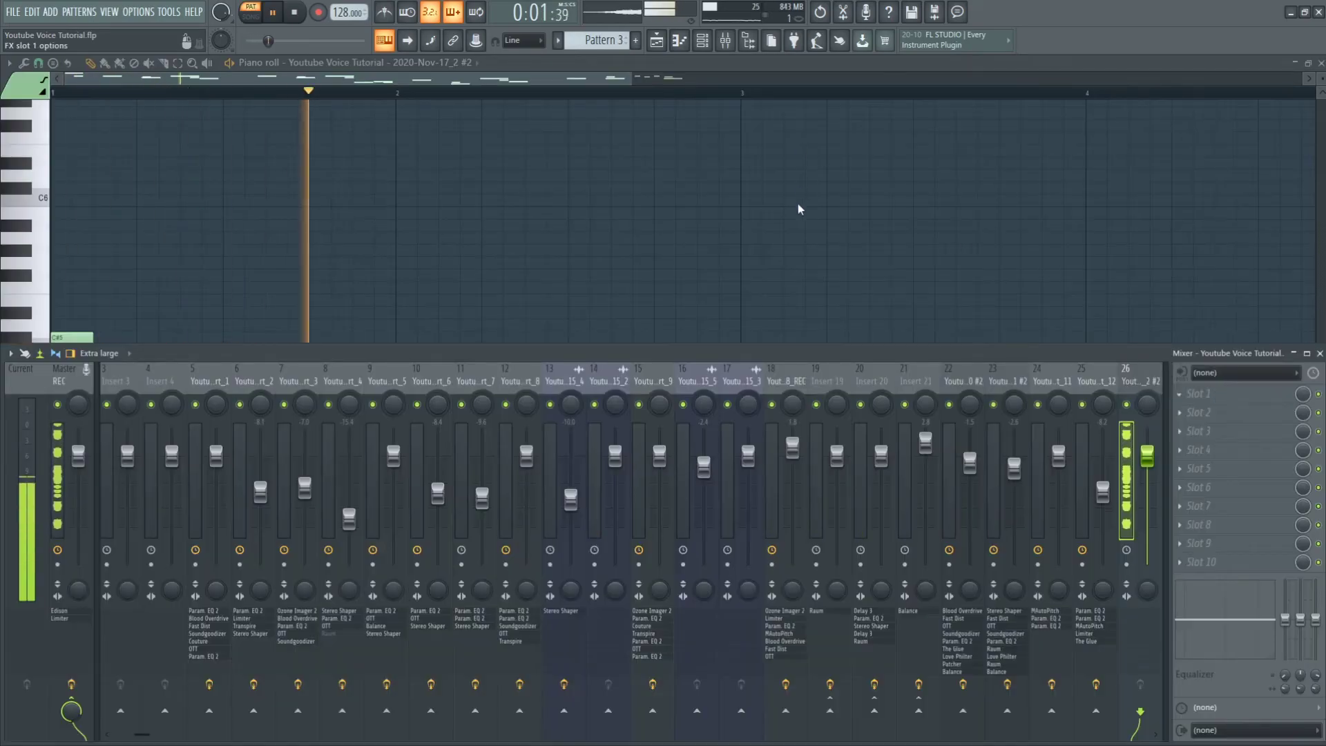
- Build up the effects chain for the 2020-Nov-17_2 #2 vocal's mixer insert and adjust the Fruity Stereo Shaper in slot 3
{"action": "left_click_drag", "start_coordinate": [200, 173], "coordinate": [387, 297]}
{"action": "left_click", "coordinate": [590, 232]}
{"action": "left_click", "coordinate": [1232, 433]}
{"action": "left_click_drag", "start_coordinate": [821, 398], "coordinate": [826, 494]}
{"action": "left_click_drag", "start_coordinate": [869, 399], "coordinate": [891, 499]}
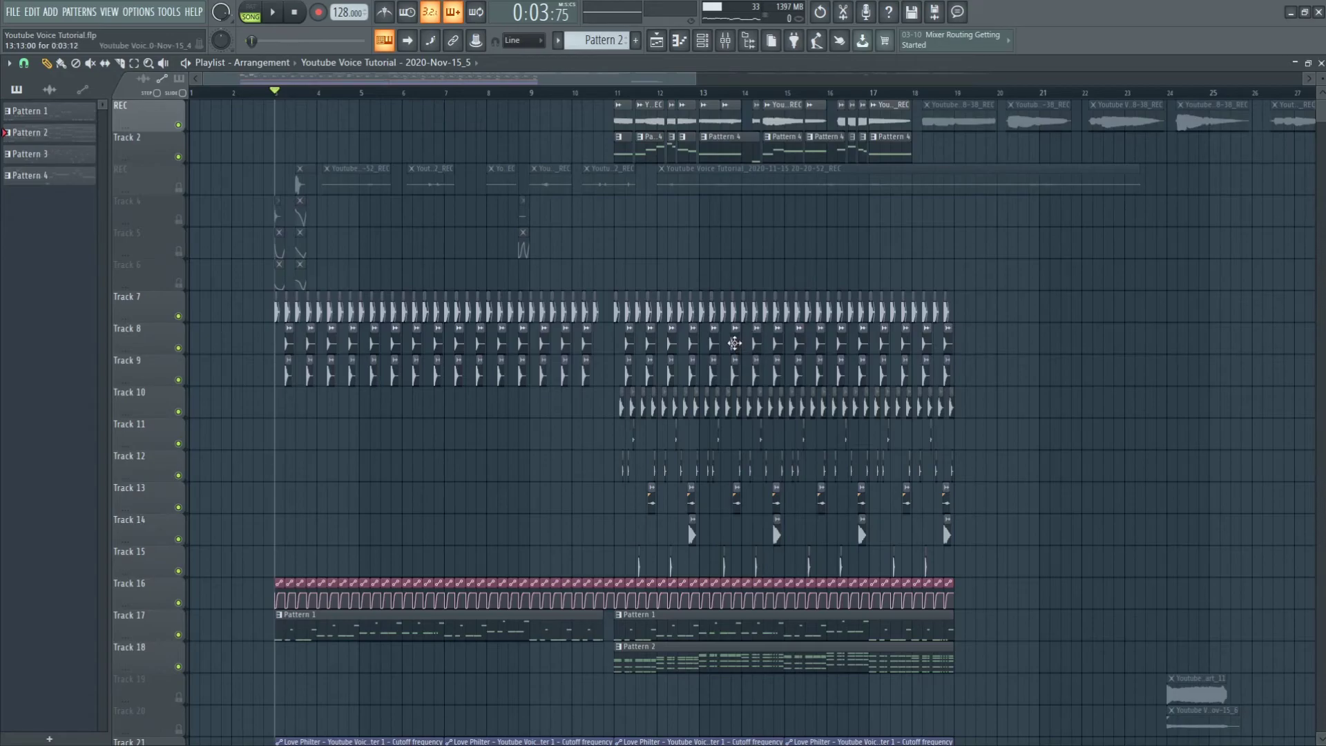
- Examine the extended arrangement in the playlist, from the drum clips down to the automation clips on Track 25
{"action": "scroll", "coordinate": [670, 358], "scroll_direction": "down", "scroll_amount": 10}
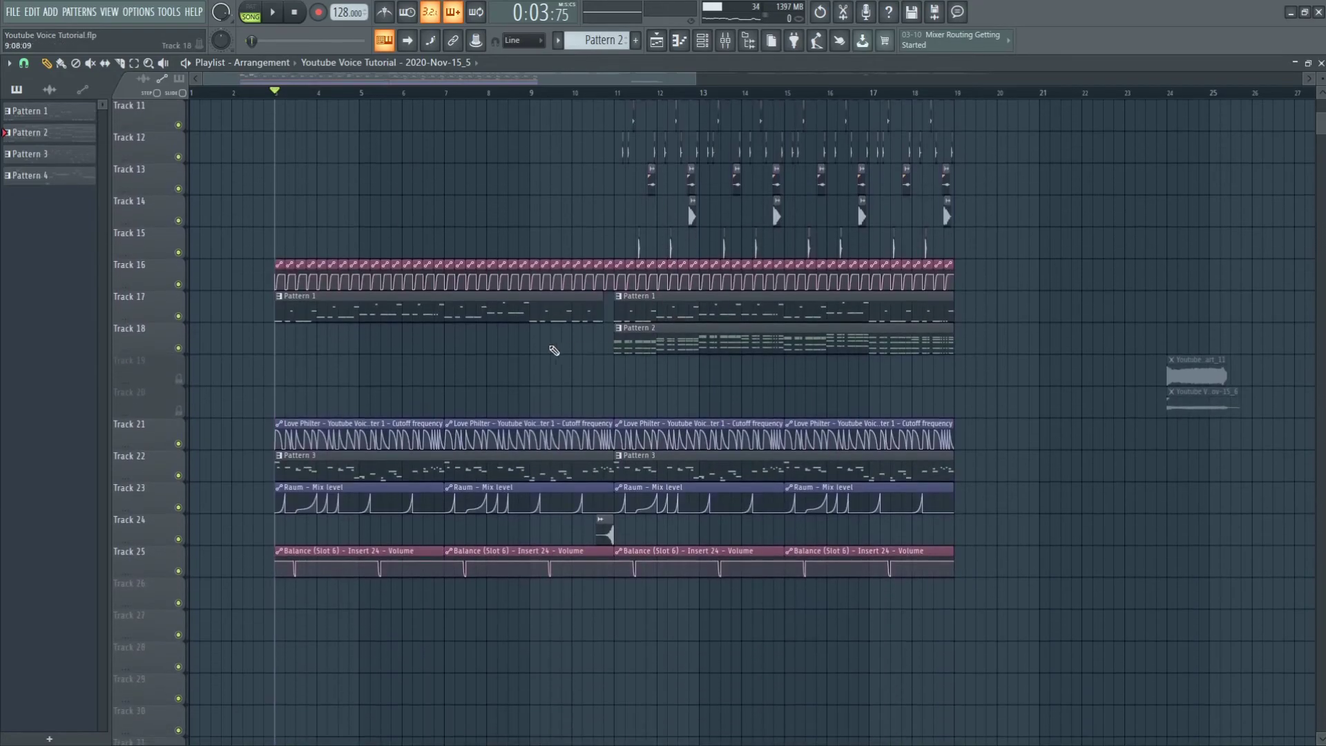
{"action": "scroll", "coordinate": [458, 350], "scroll_direction": "up", "scroll_amount": 4, "text": "ctrl"}
{"action": "scroll", "coordinate": [808, 371], "scroll_direction": "up", "scroll_amount": 3}
{"action": "scroll", "coordinate": [807, 371], "scroll_direction": "up", "scroll_amount": 2}
{"action": "scroll", "coordinate": [903, 437], "scroll_direction": "down", "scroll_amount": 3, "text": "ctrl"}
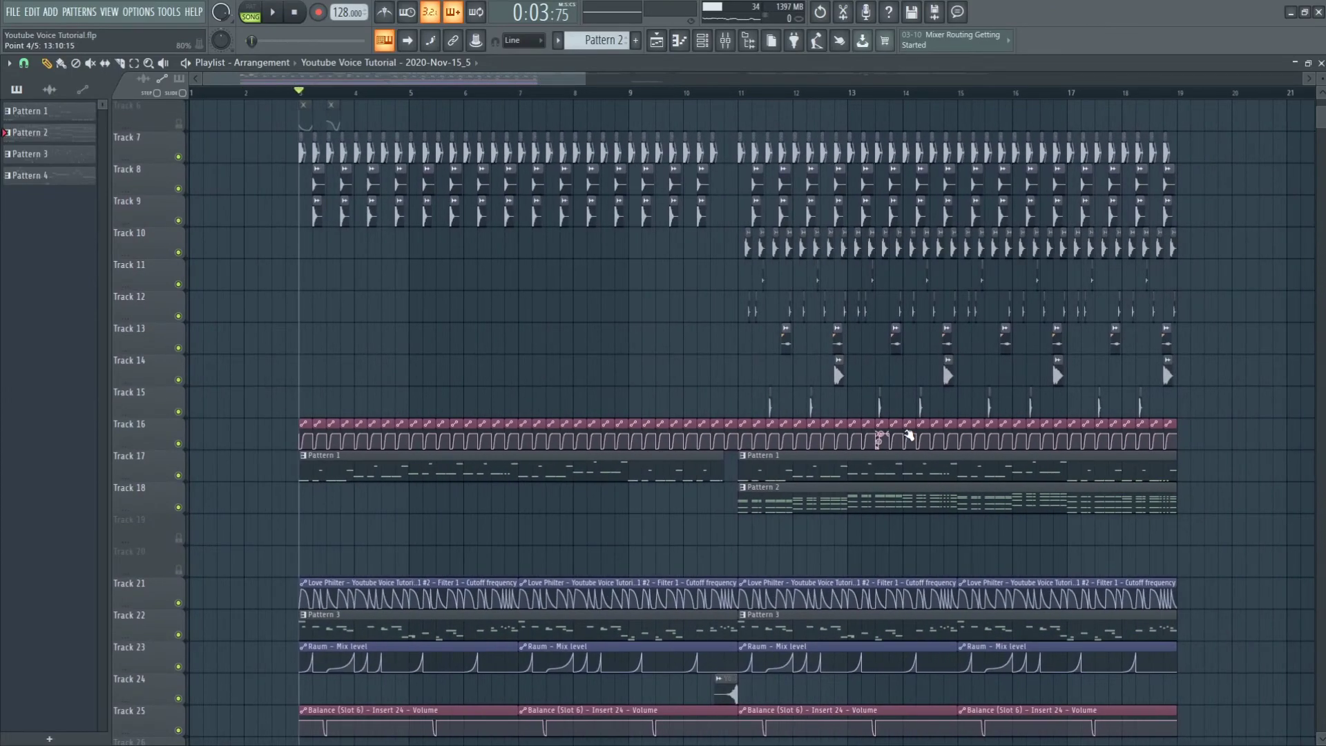
{"action": "scroll", "coordinate": [909, 436], "scroll_direction": "up", "scroll_amount": 5}
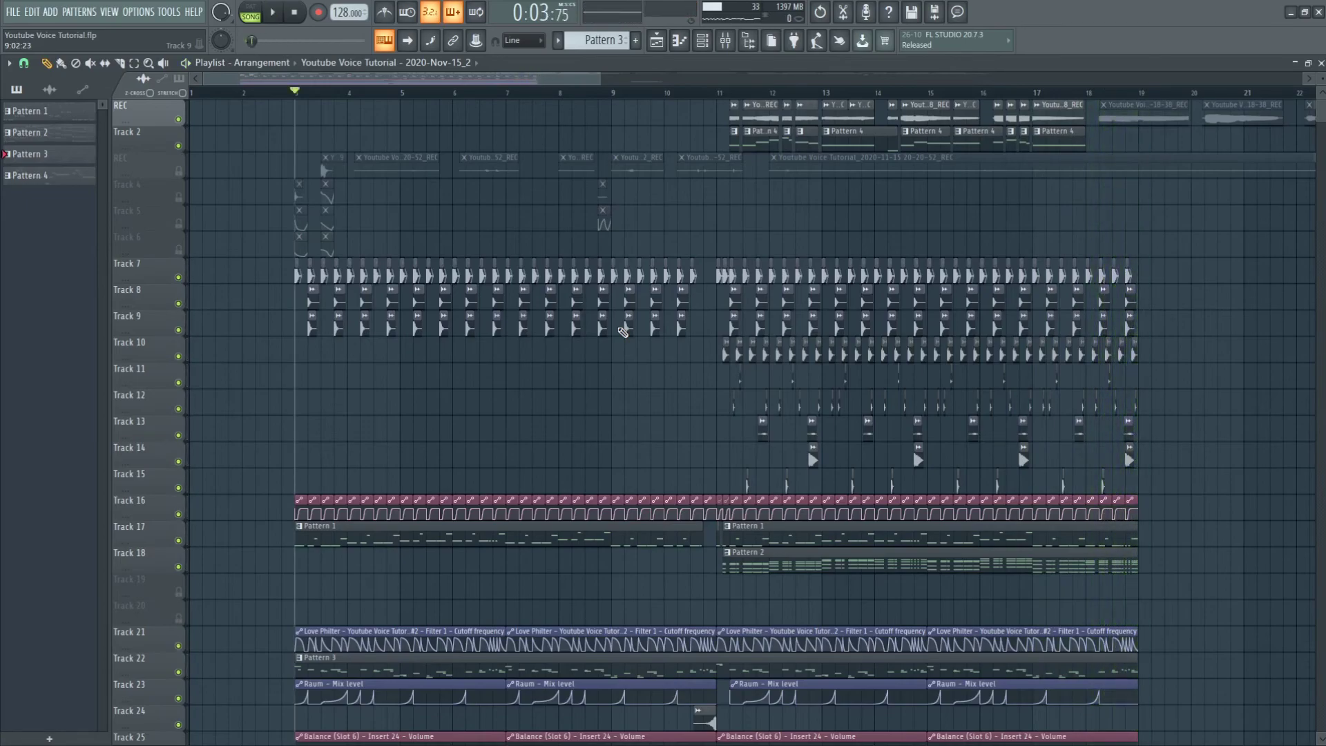
{"action": "scroll", "coordinate": [623, 332], "scroll_direction": "down", "scroll_amount": 2}
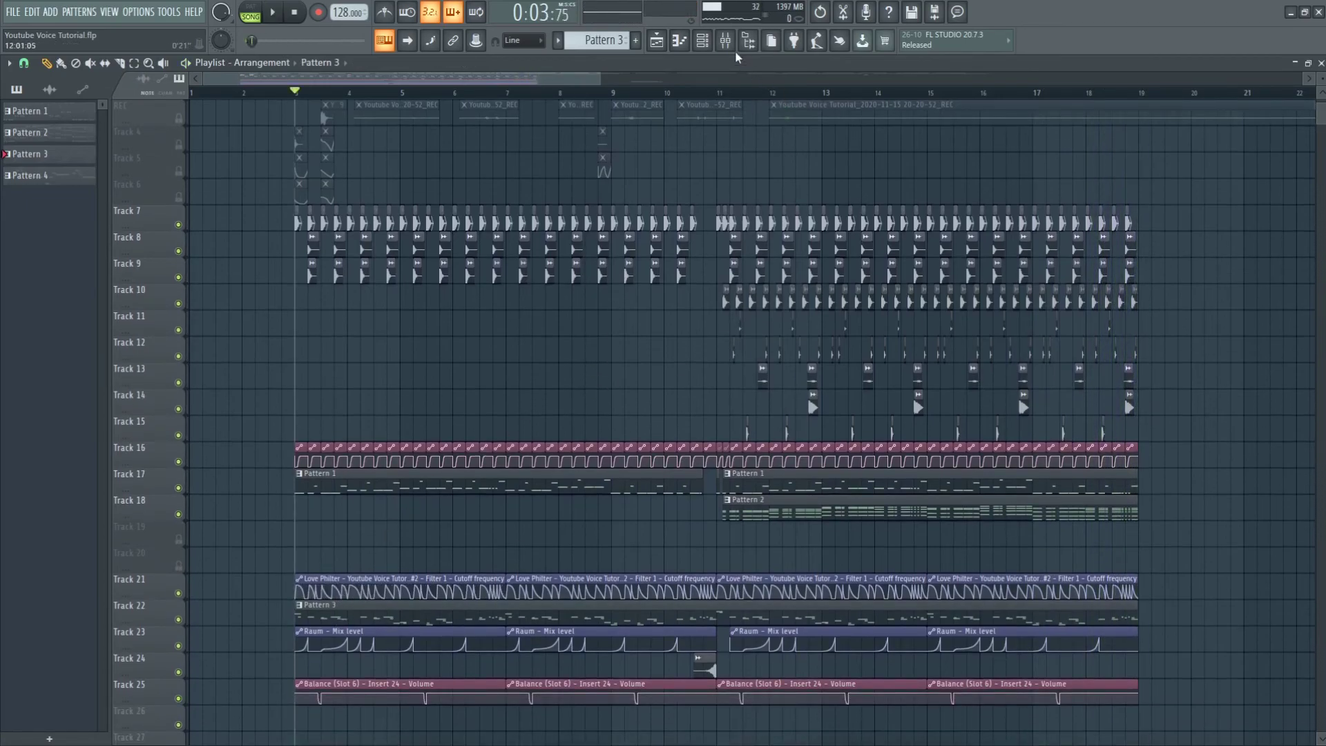
- Examine Pattern 3's melody notes and the sampler settings of the 2020-Nov-17_2 #2 channel
{"action": "left_click", "coordinate": [683, 43]}
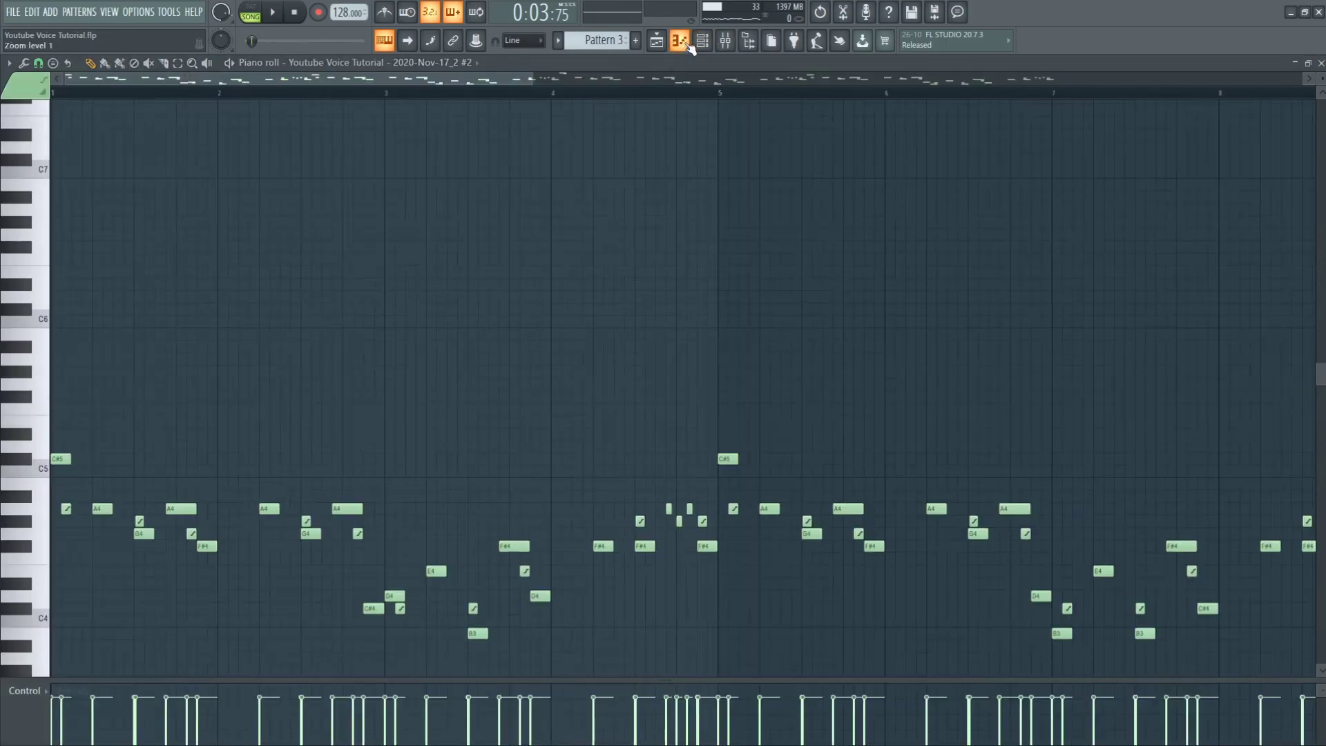
{"action": "left_click", "coordinate": [701, 44]}
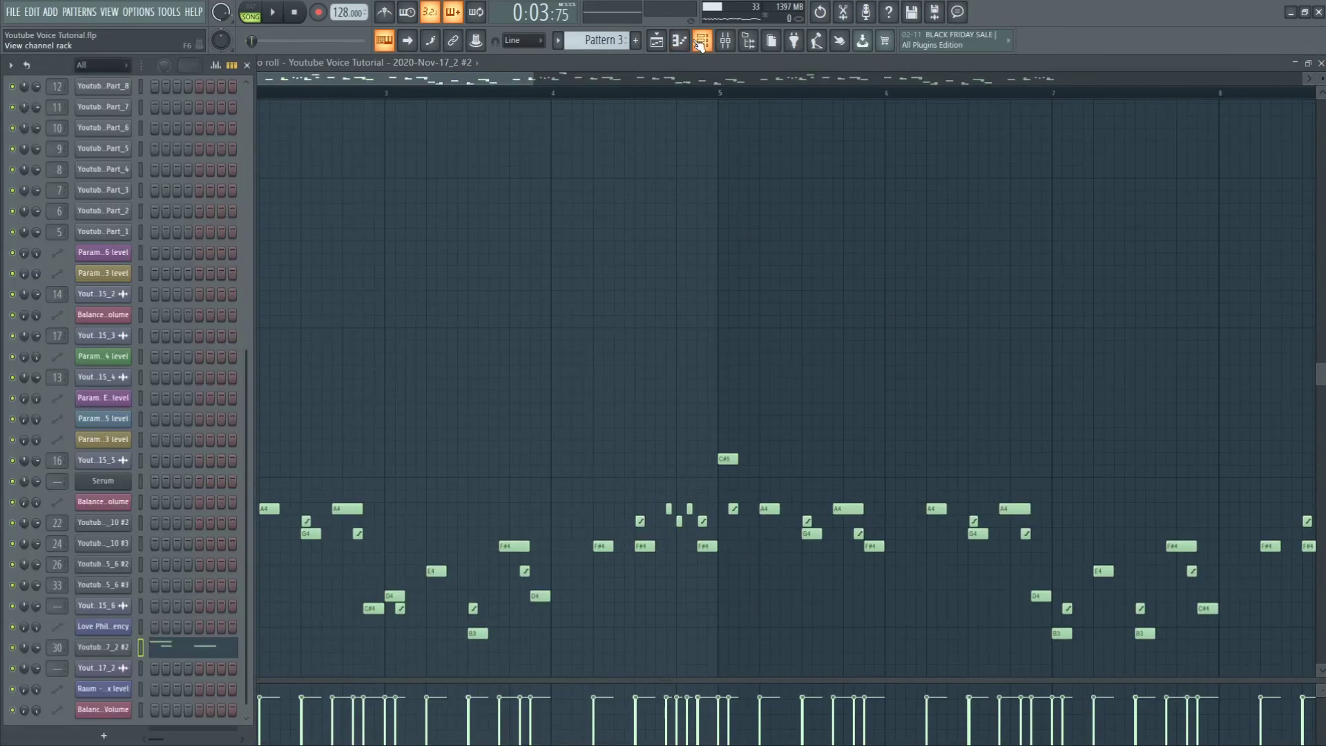
{"action": "left_click", "coordinate": [105, 649]}
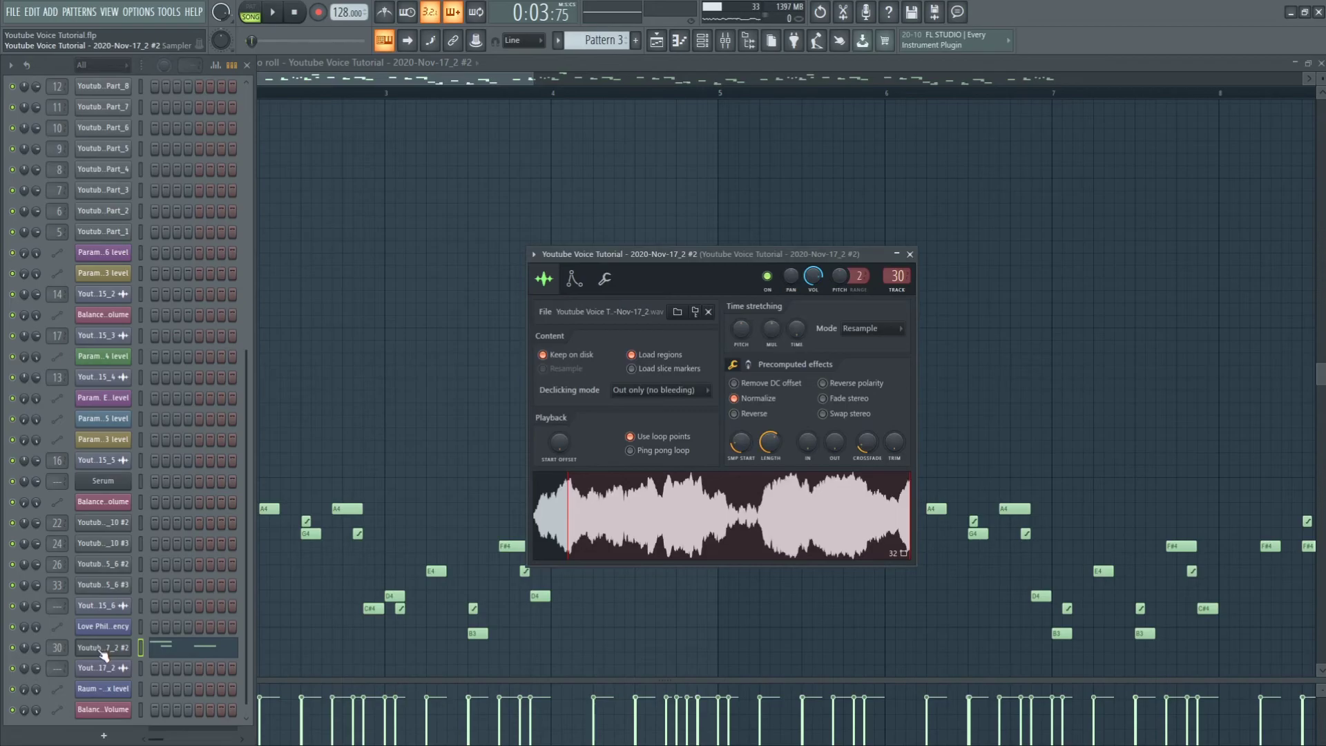
{"action": "left_click", "coordinate": [910, 255]}
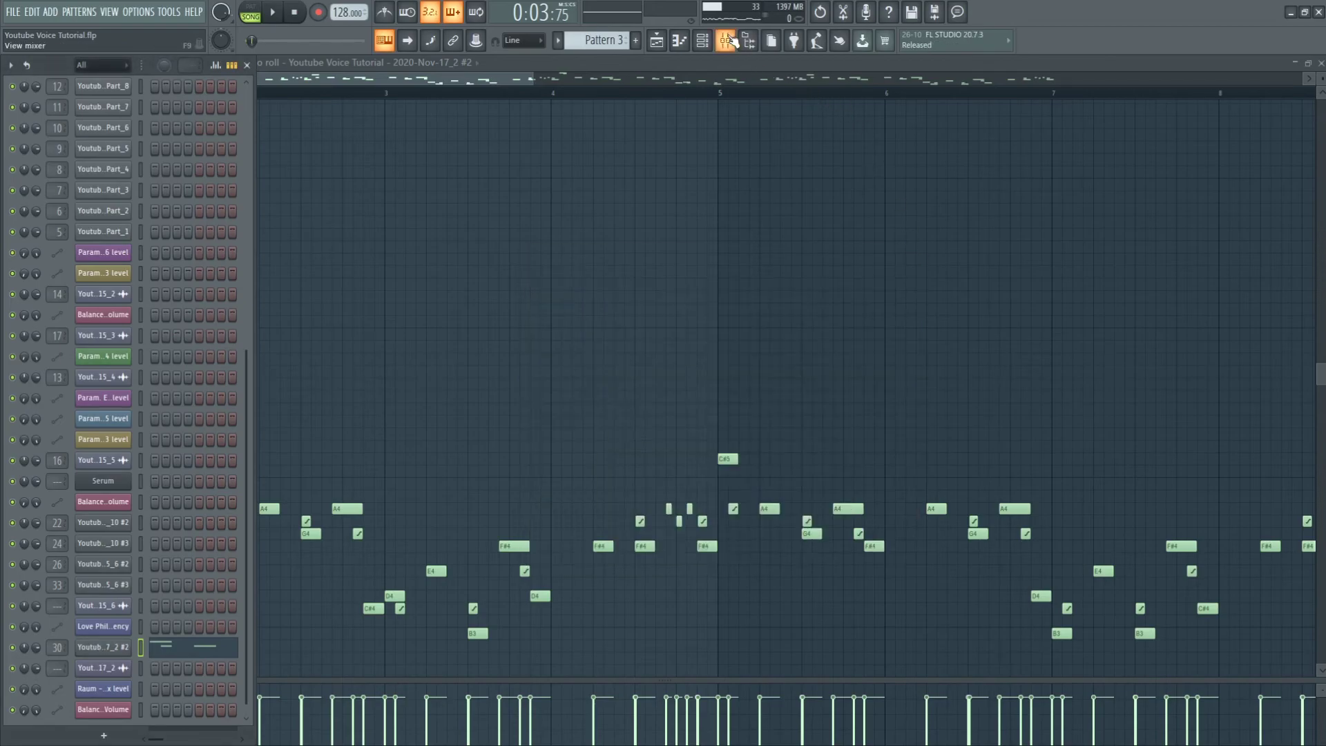
- Examine Insert 30's effects, including Little AlterBoy and Raum, audition the vocal with the track, and check Insert 31
{"action": "key", "text": "F9"}
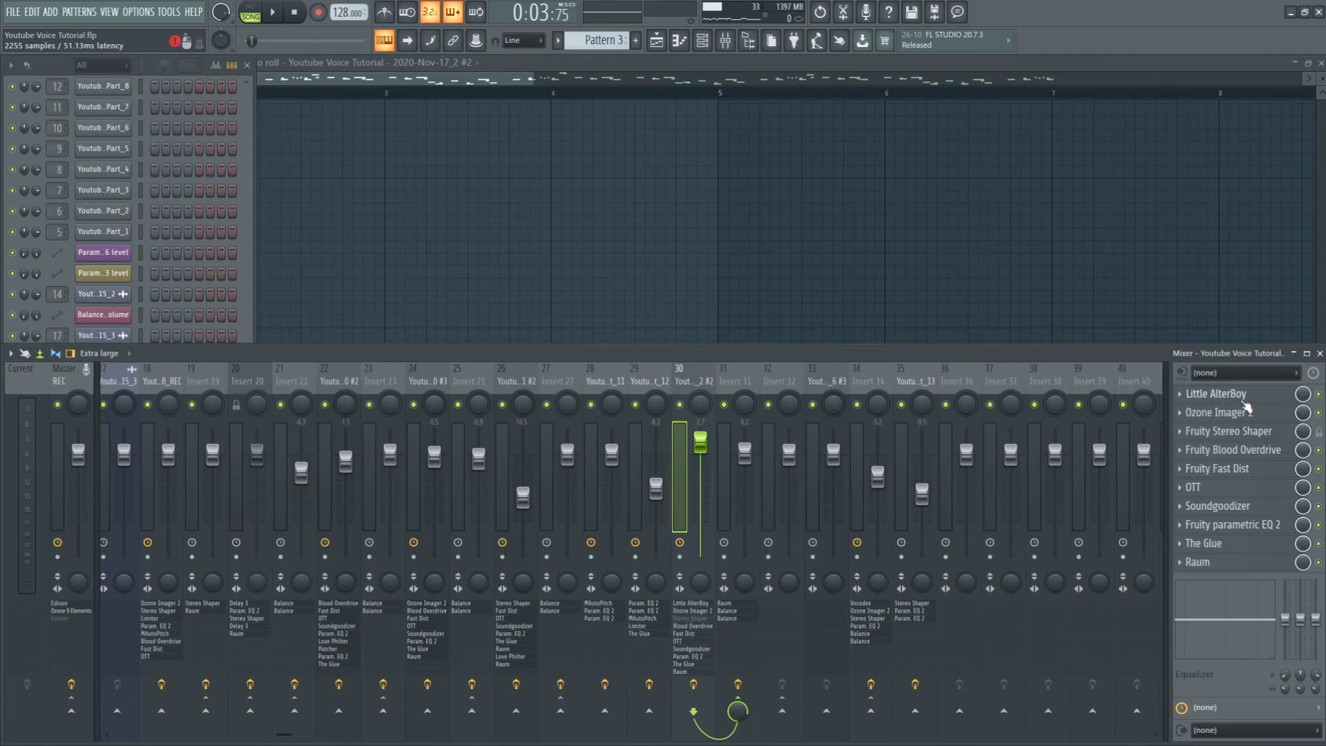
{"action": "left_click", "coordinate": [1236, 396]}
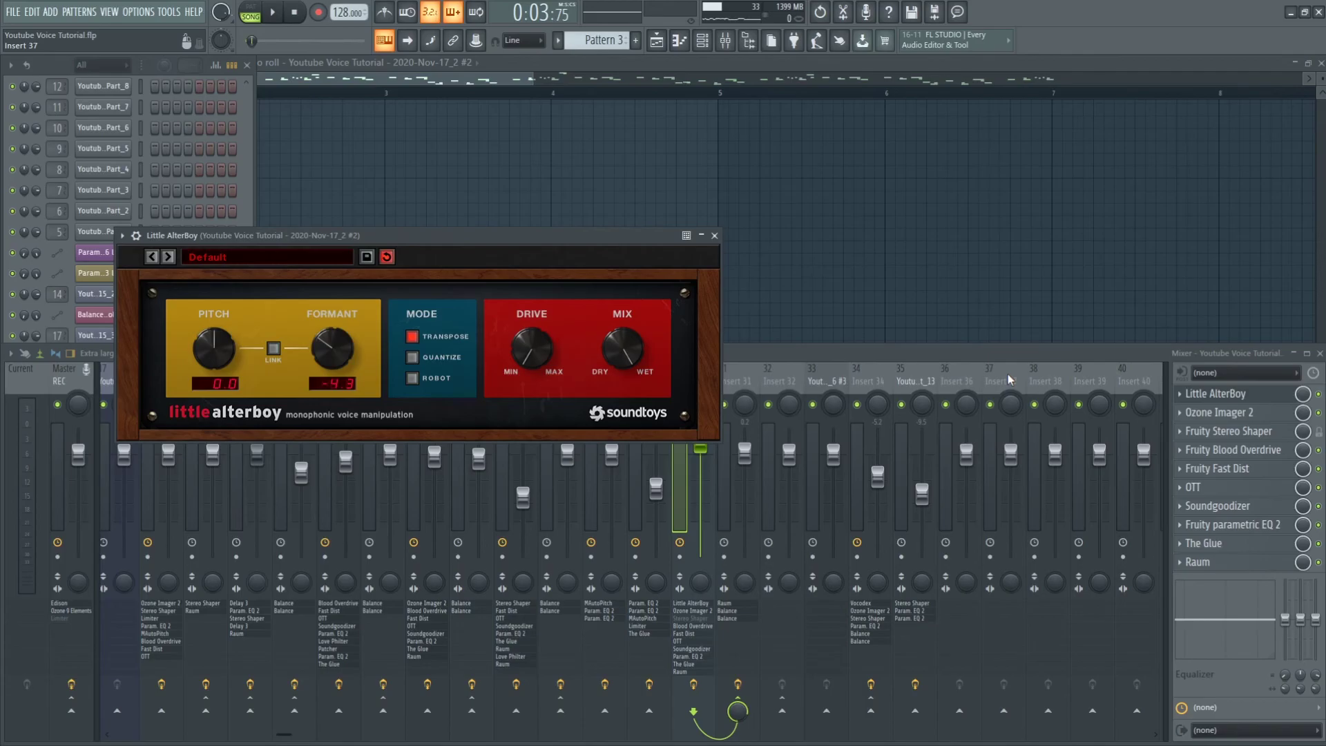
{"action": "left_click", "coordinate": [1222, 395]}
{"action": "key", "text": "space"}
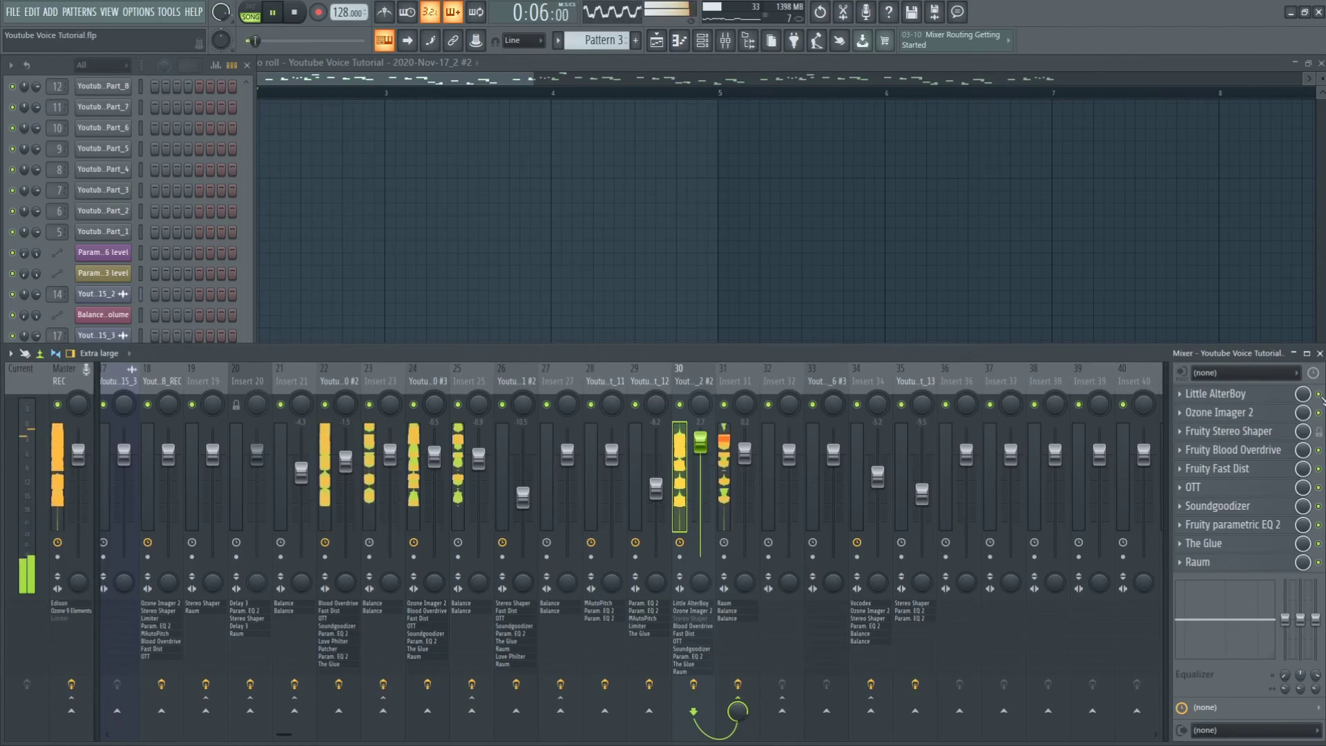
{"action": "key", "text": "space"}
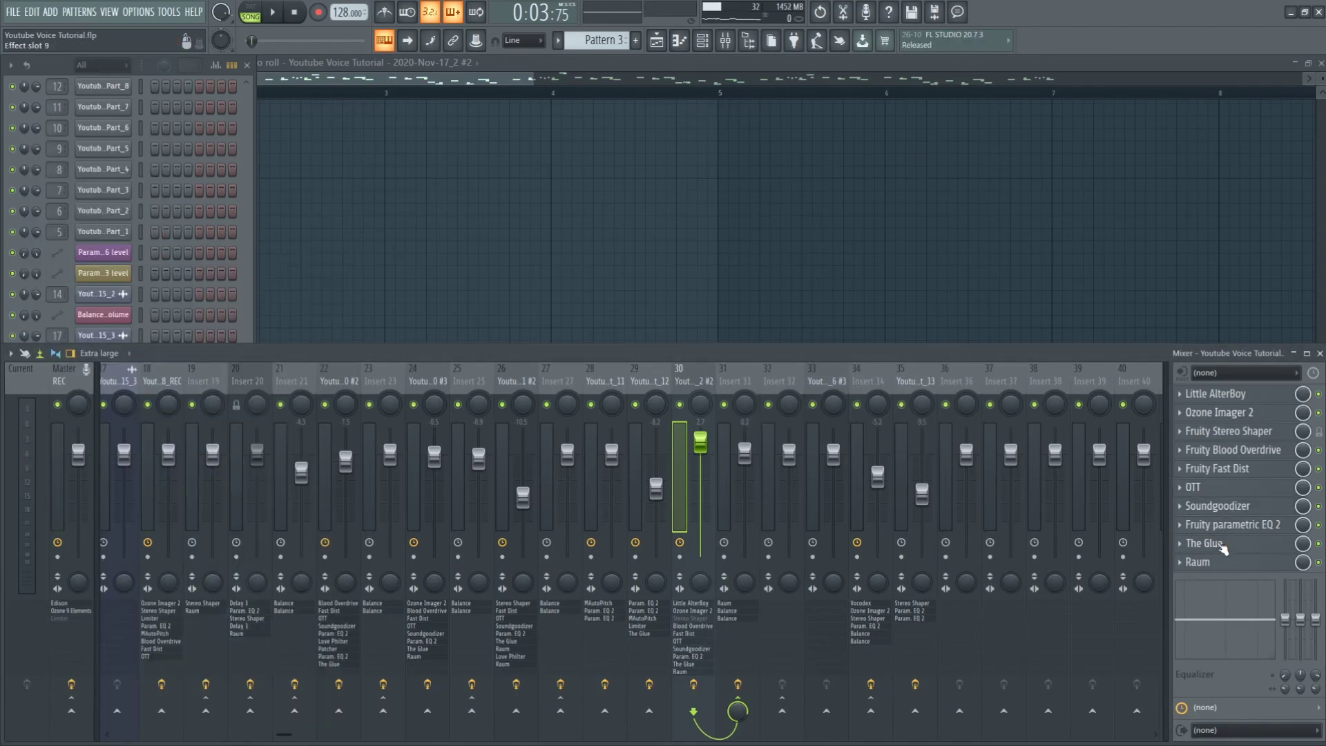
{"action": "left_click", "coordinate": [730, 380]}
{"action": "left_click", "coordinate": [1214, 563]}
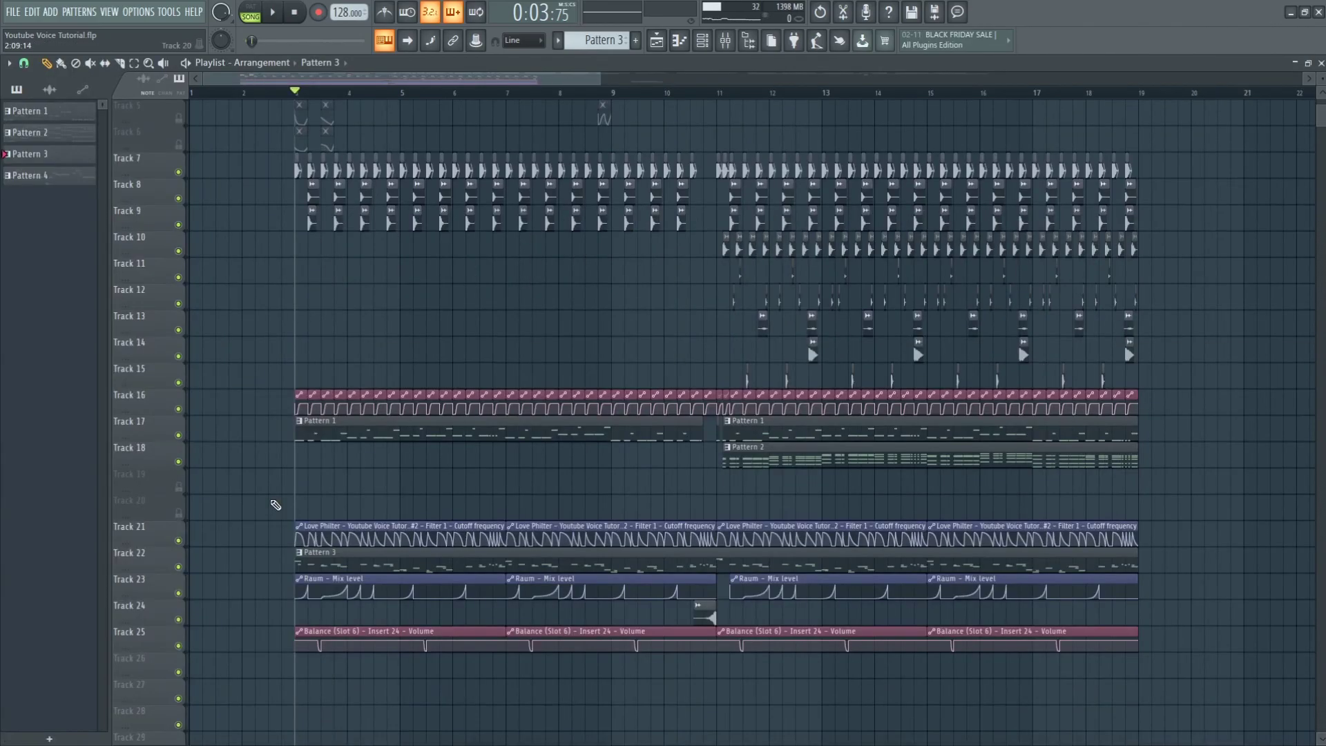